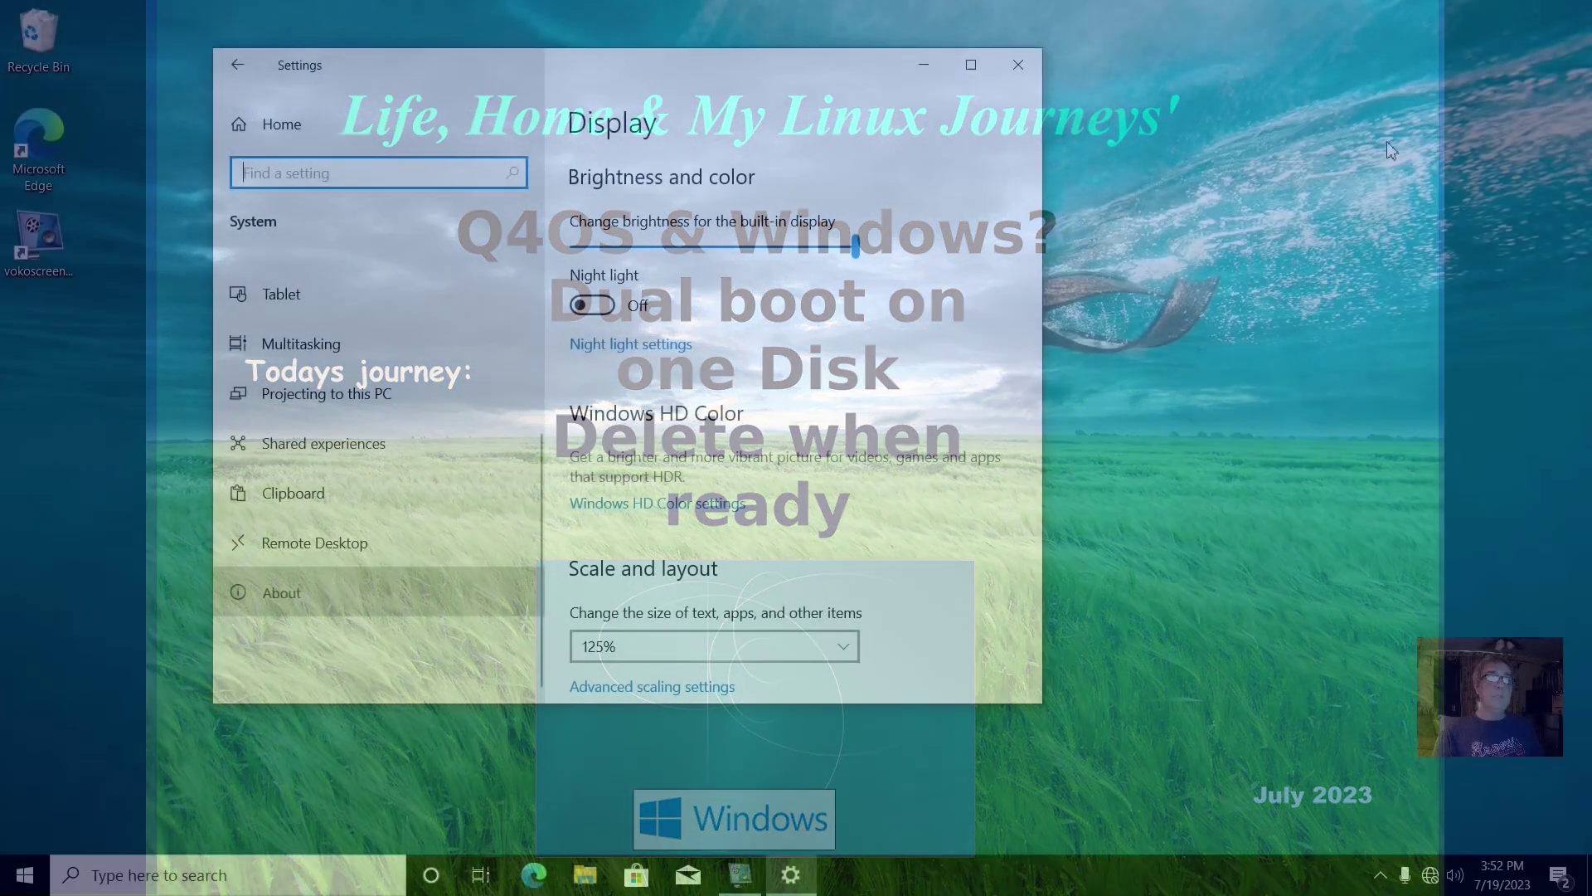
# View the PC's About specifications in a larger Settings window, then close Settings
pyautogui.click(282, 592)
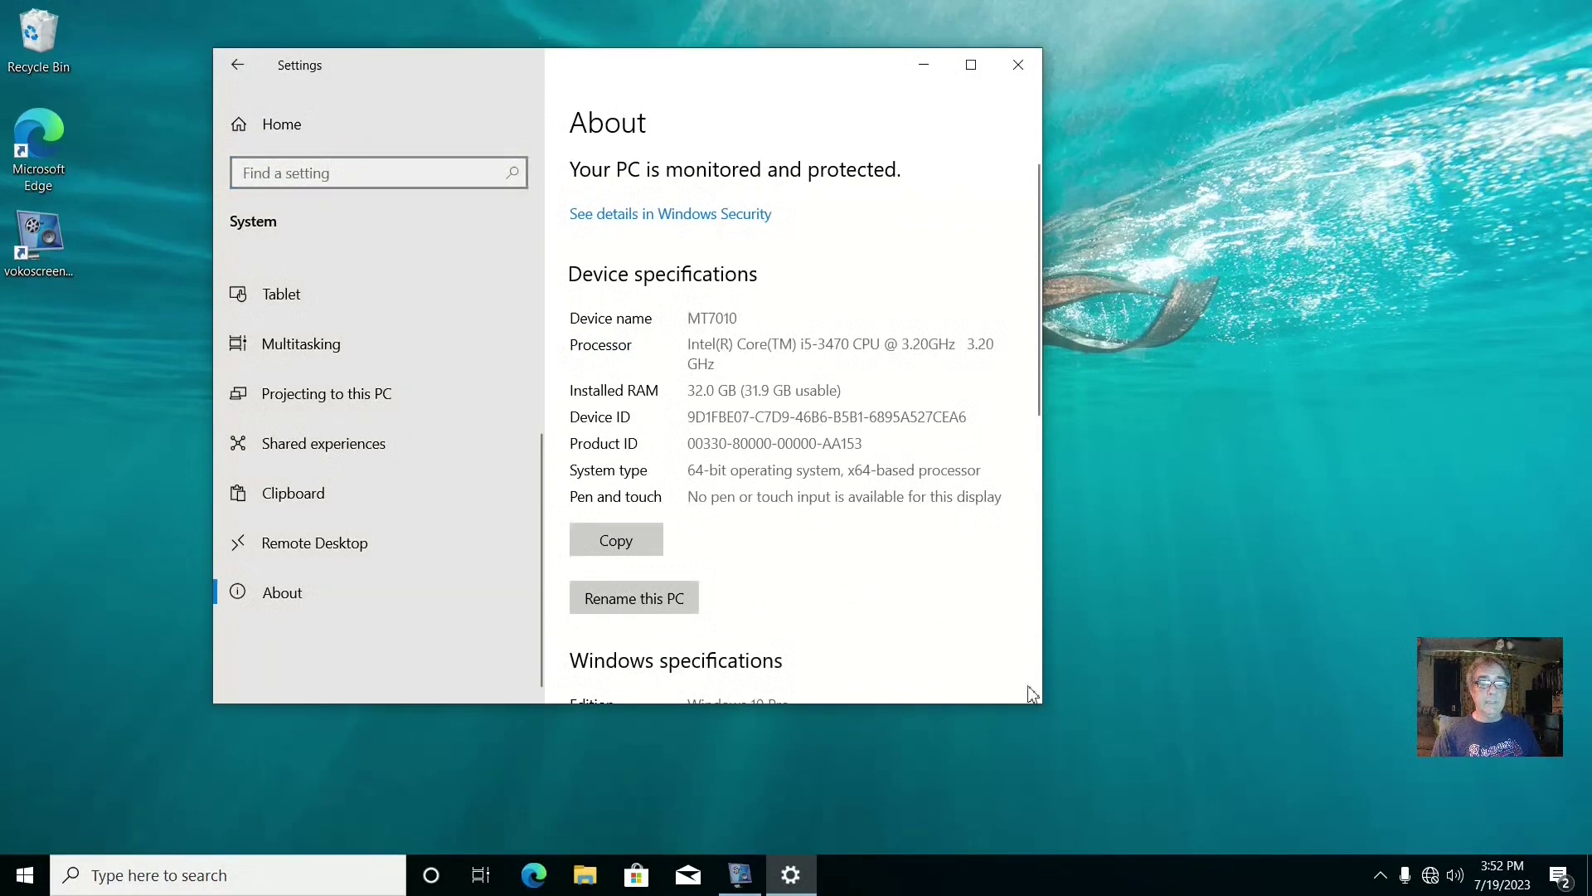
pyautogui.scroll(-1, 1030, 694)
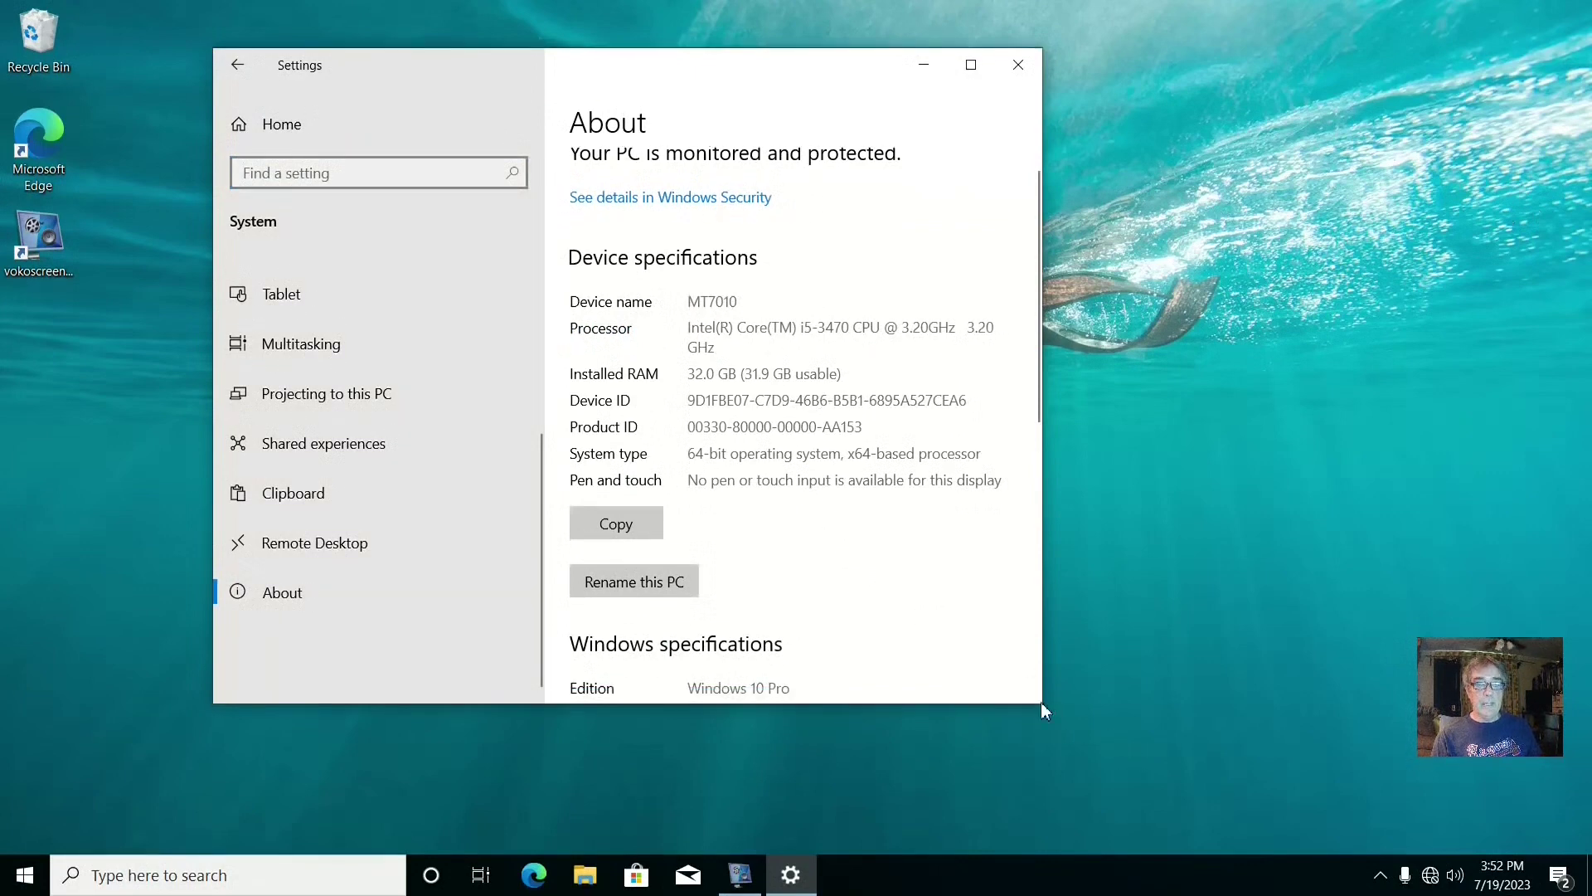
pyautogui.moveTo(1042, 702); pyautogui.dragTo(1255, 780)
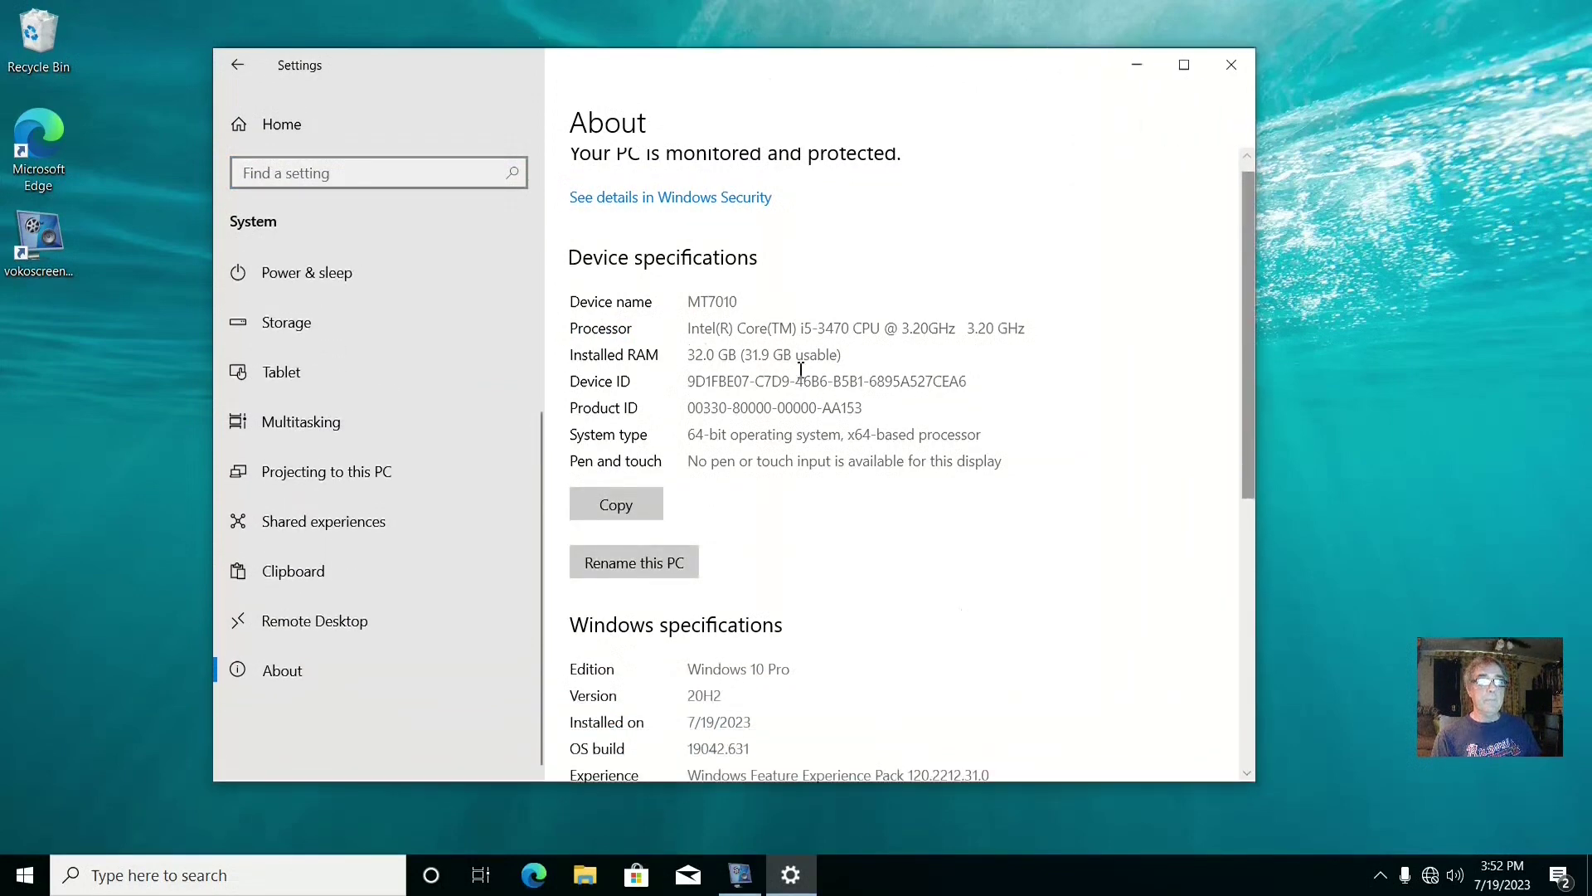
pyautogui.moveTo(818, 78); pyautogui.dragTo(772, 38)
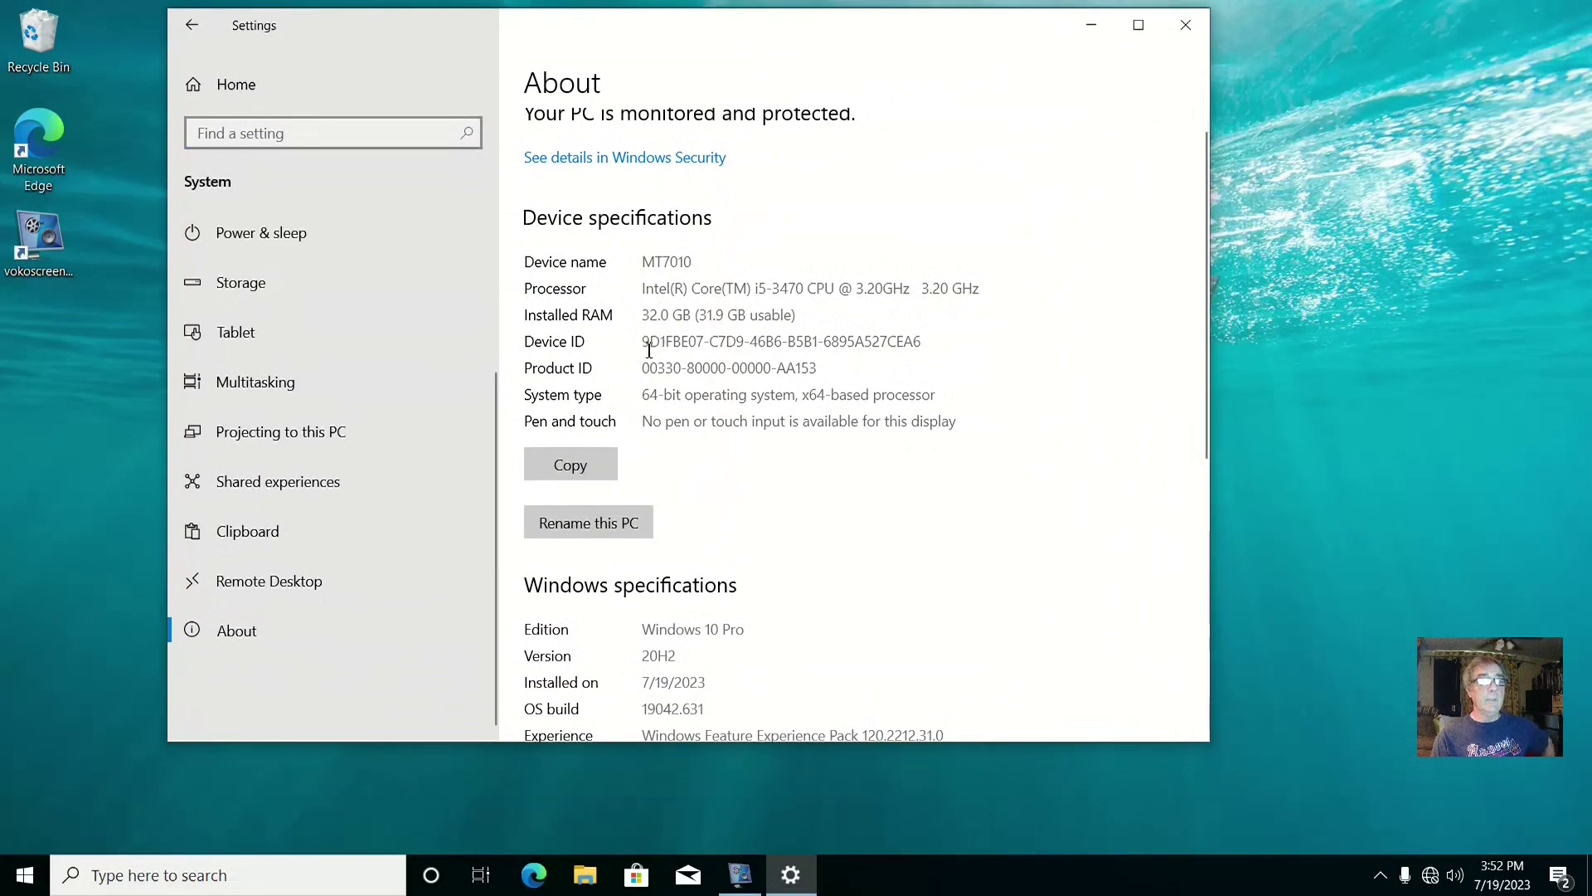
pyautogui.scroll(-1, 778, 583)
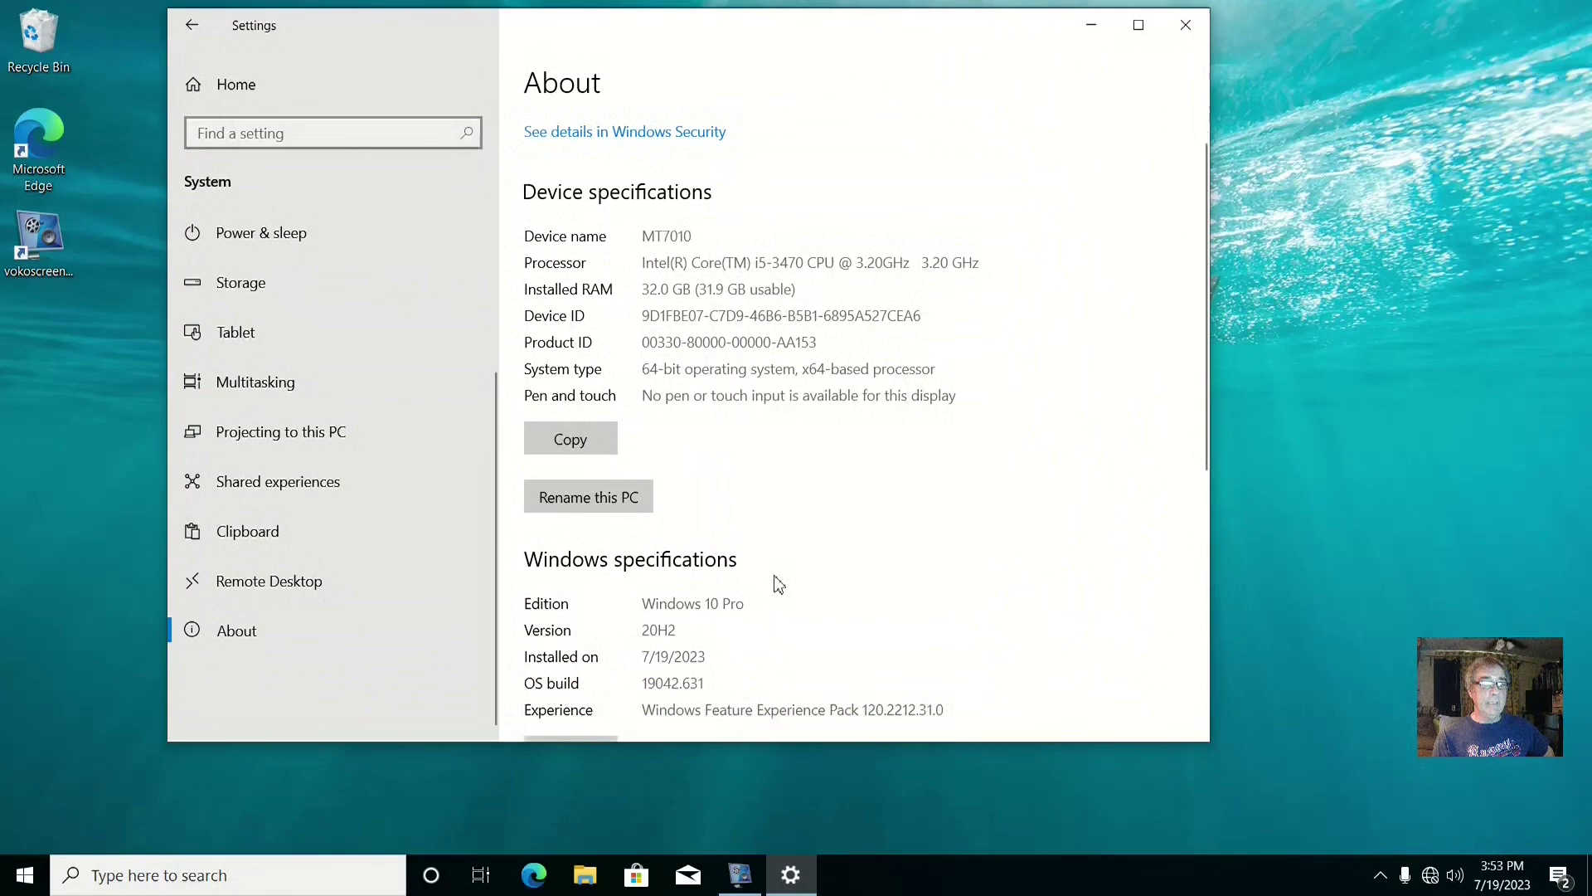
pyautogui.scroll(-5, 778, 583)
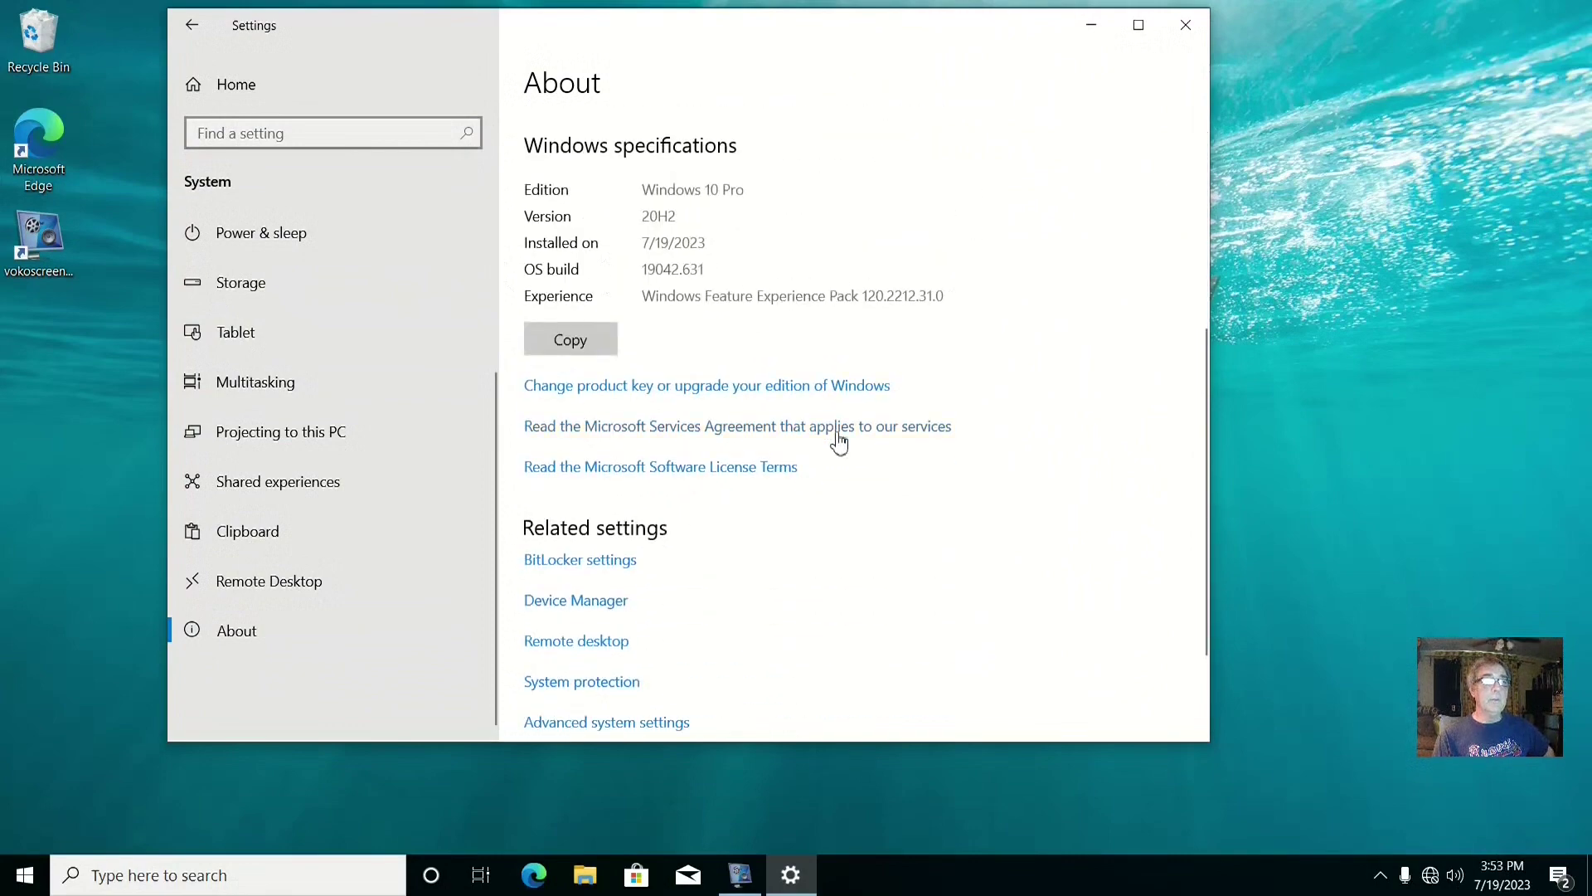
pyautogui.scroll(5, 838, 439)
pyautogui.click(1188, 27)
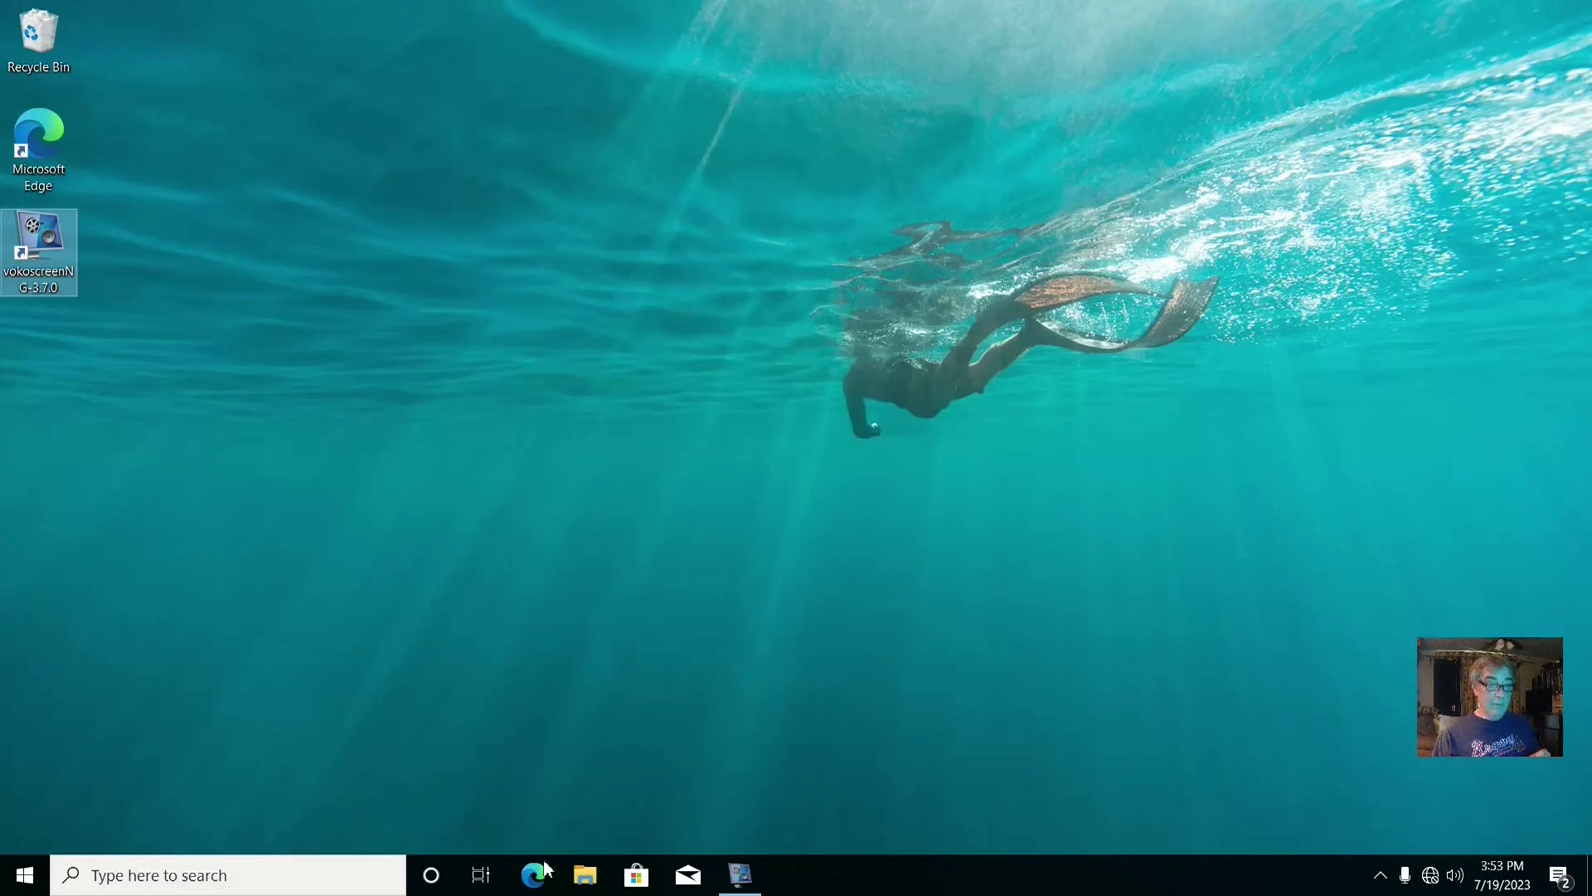
# Browse in File Explorer to Documents > For windows > Temp > q4os-winsetup-4.12-r1
pyautogui.click(587, 876)
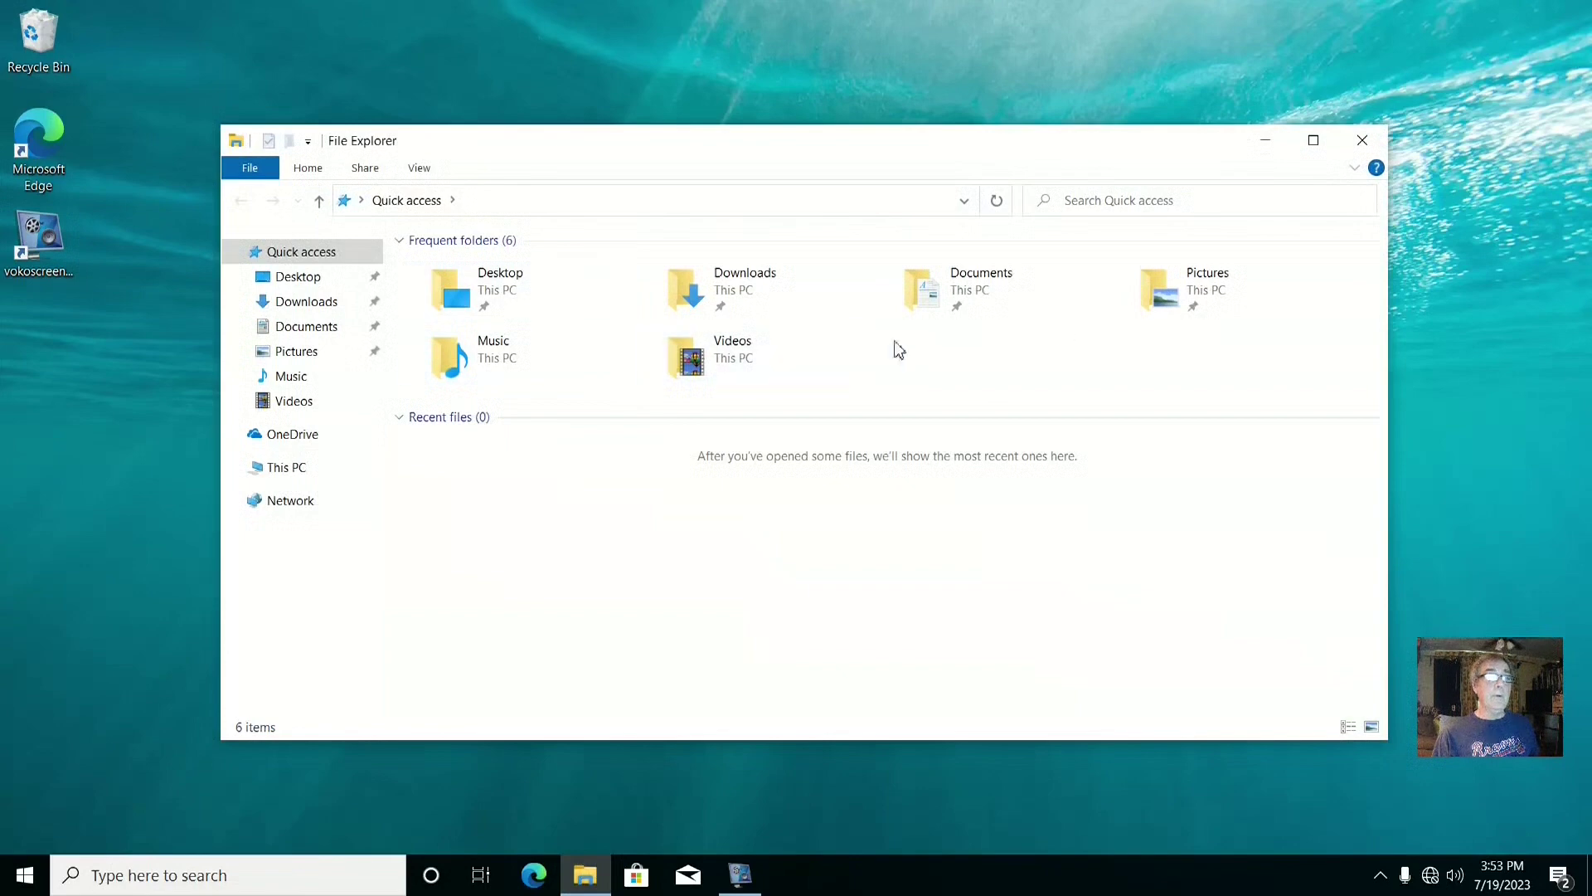
pyautogui.click(974, 297)
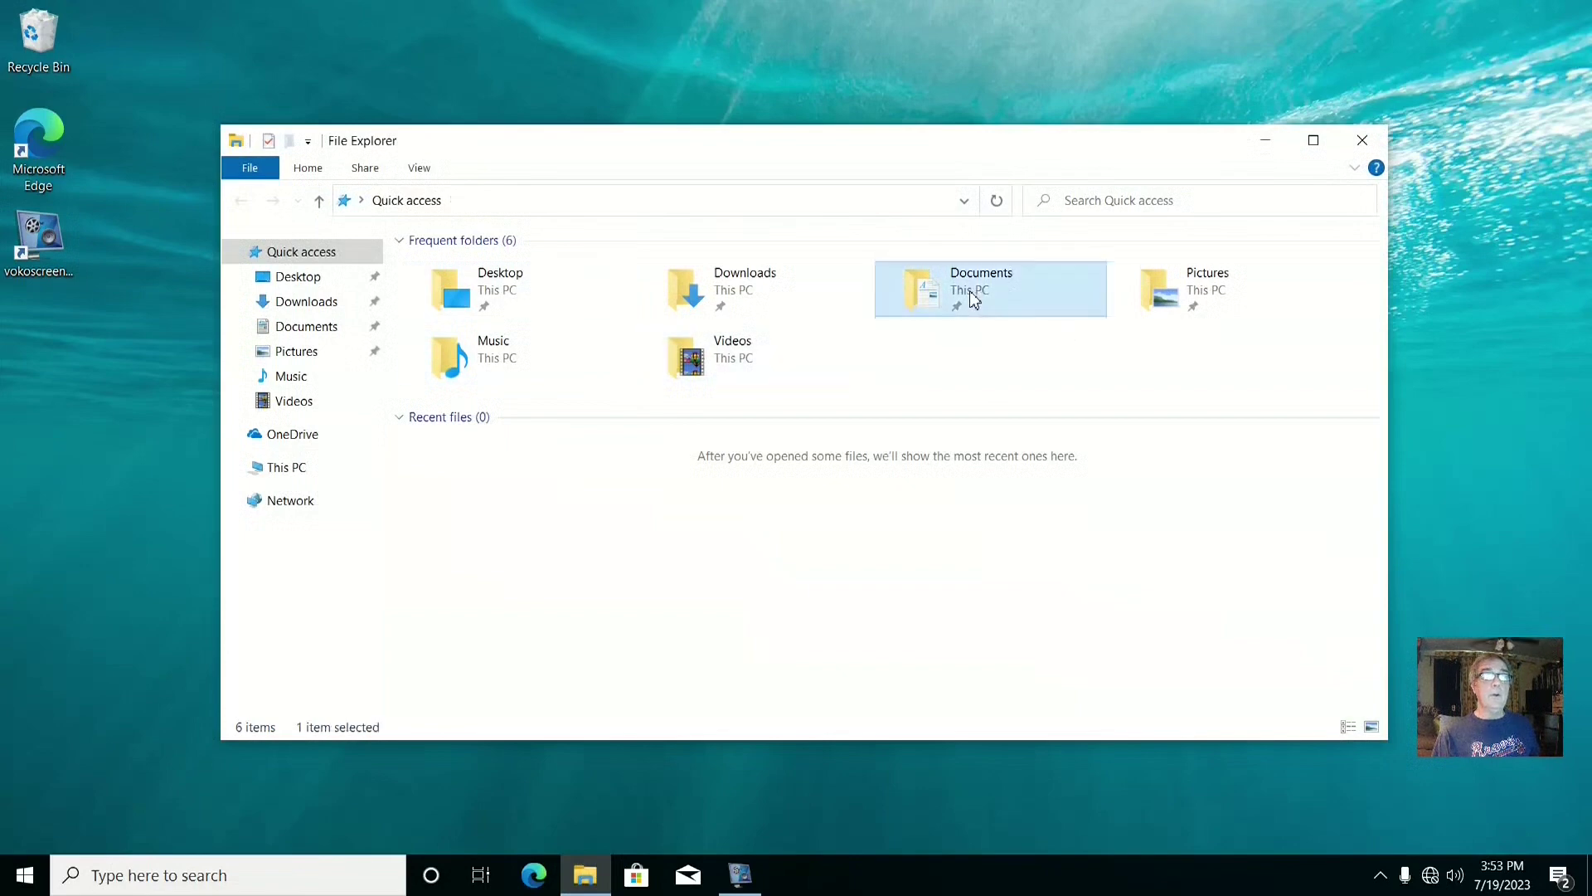
pyautogui.doubleClick(973, 297)
pyautogui.moveTo(668, 167); pyautogui.dragTo(599, 135)
pyautogui.doubleClick(416, 235)
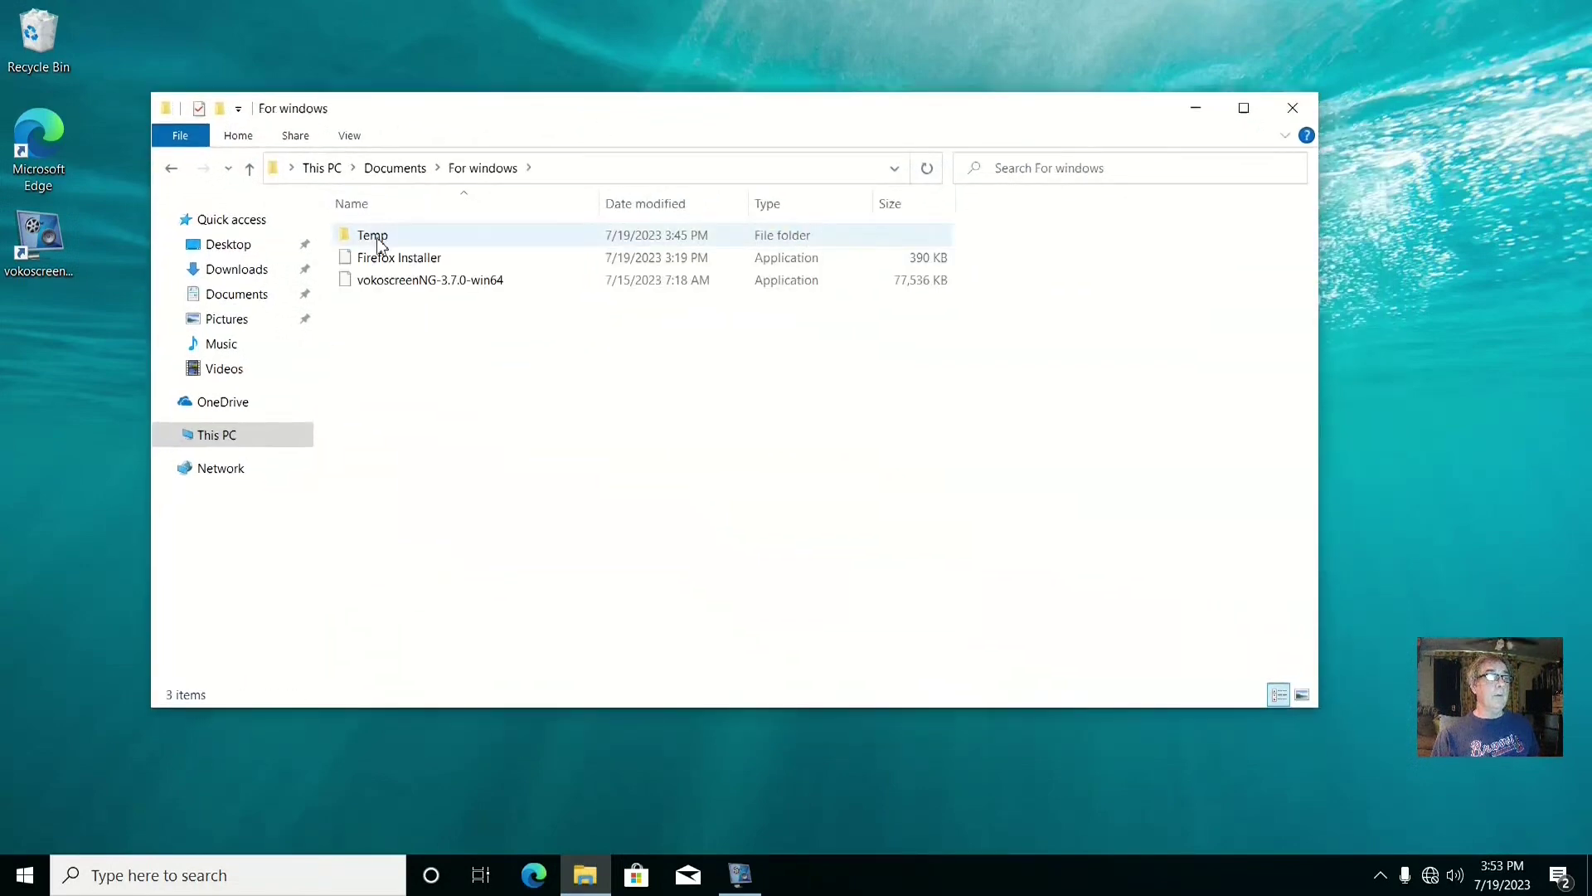
pyautogui.doubleClick(375, 236)
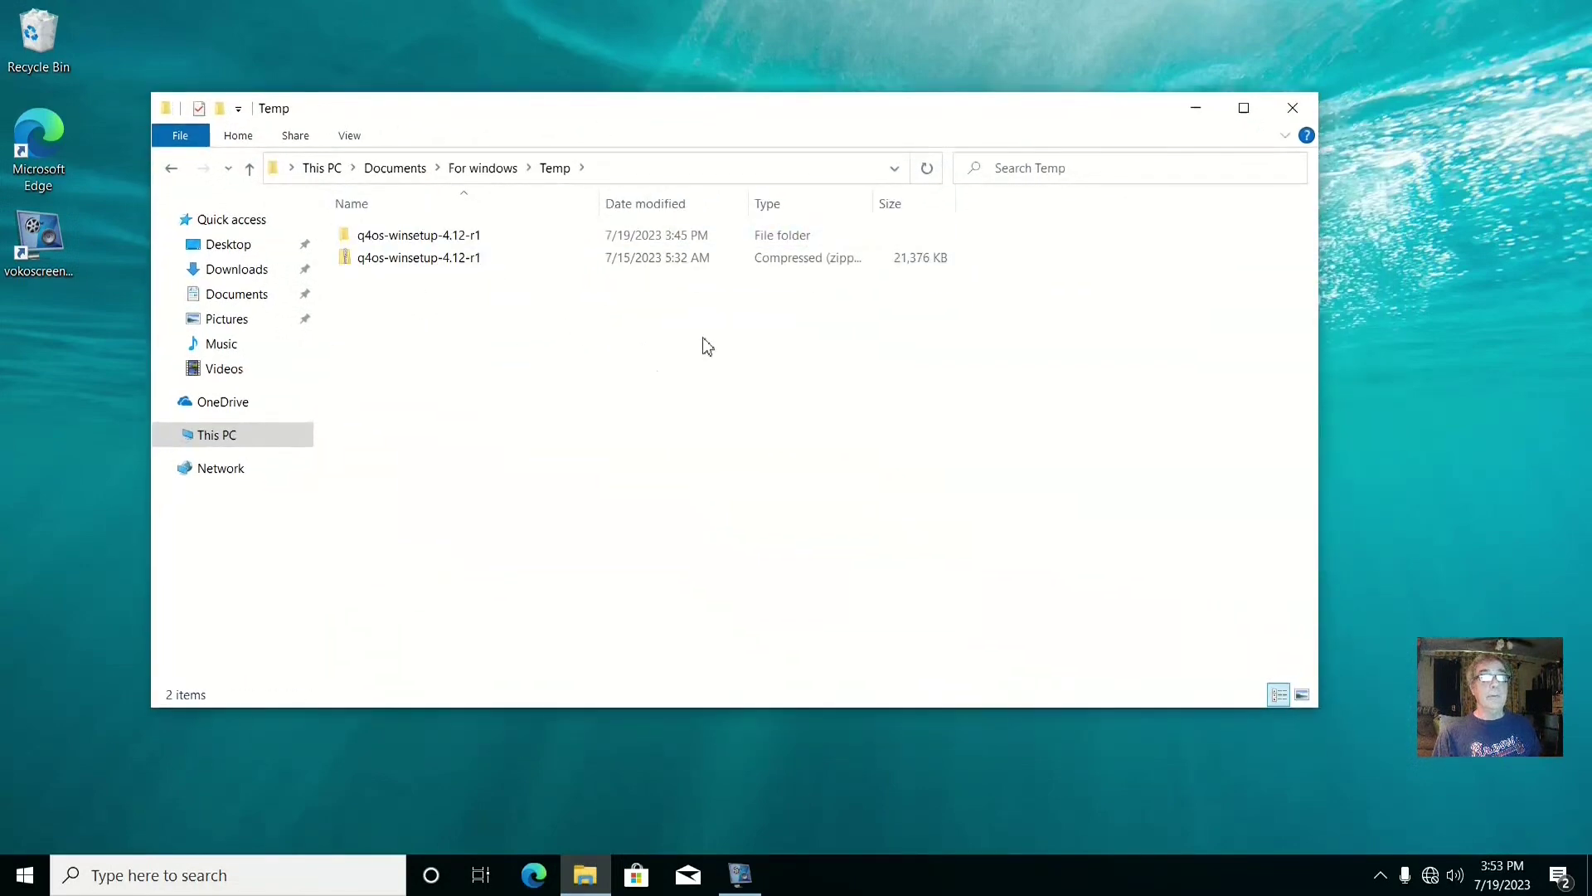
pyautogui.click(480, 259)
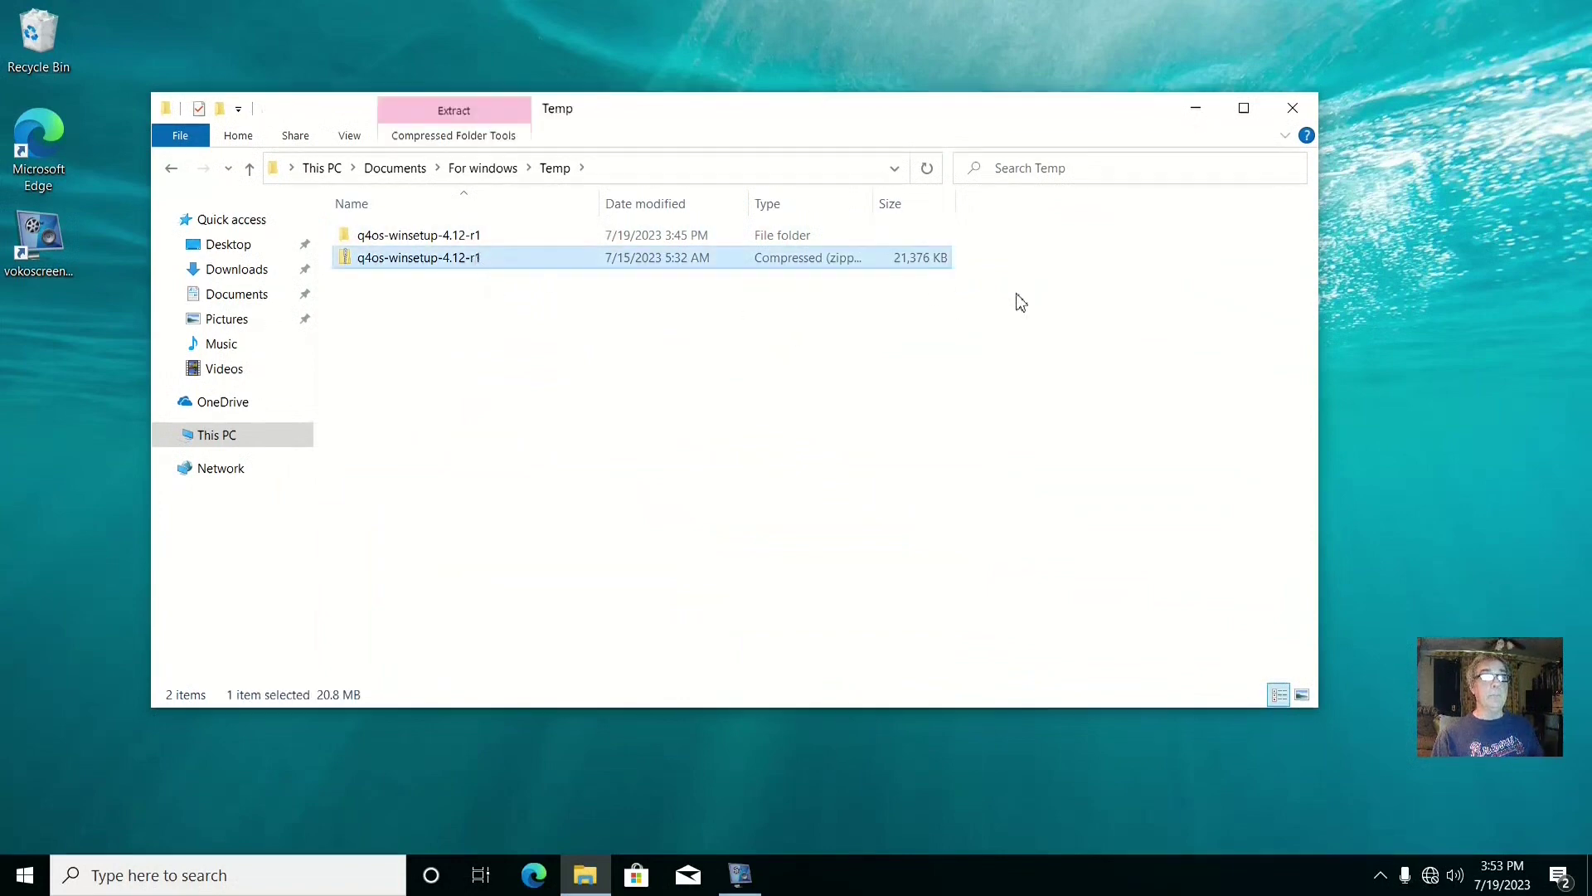
pyautogui.doubleClick(472, 239)
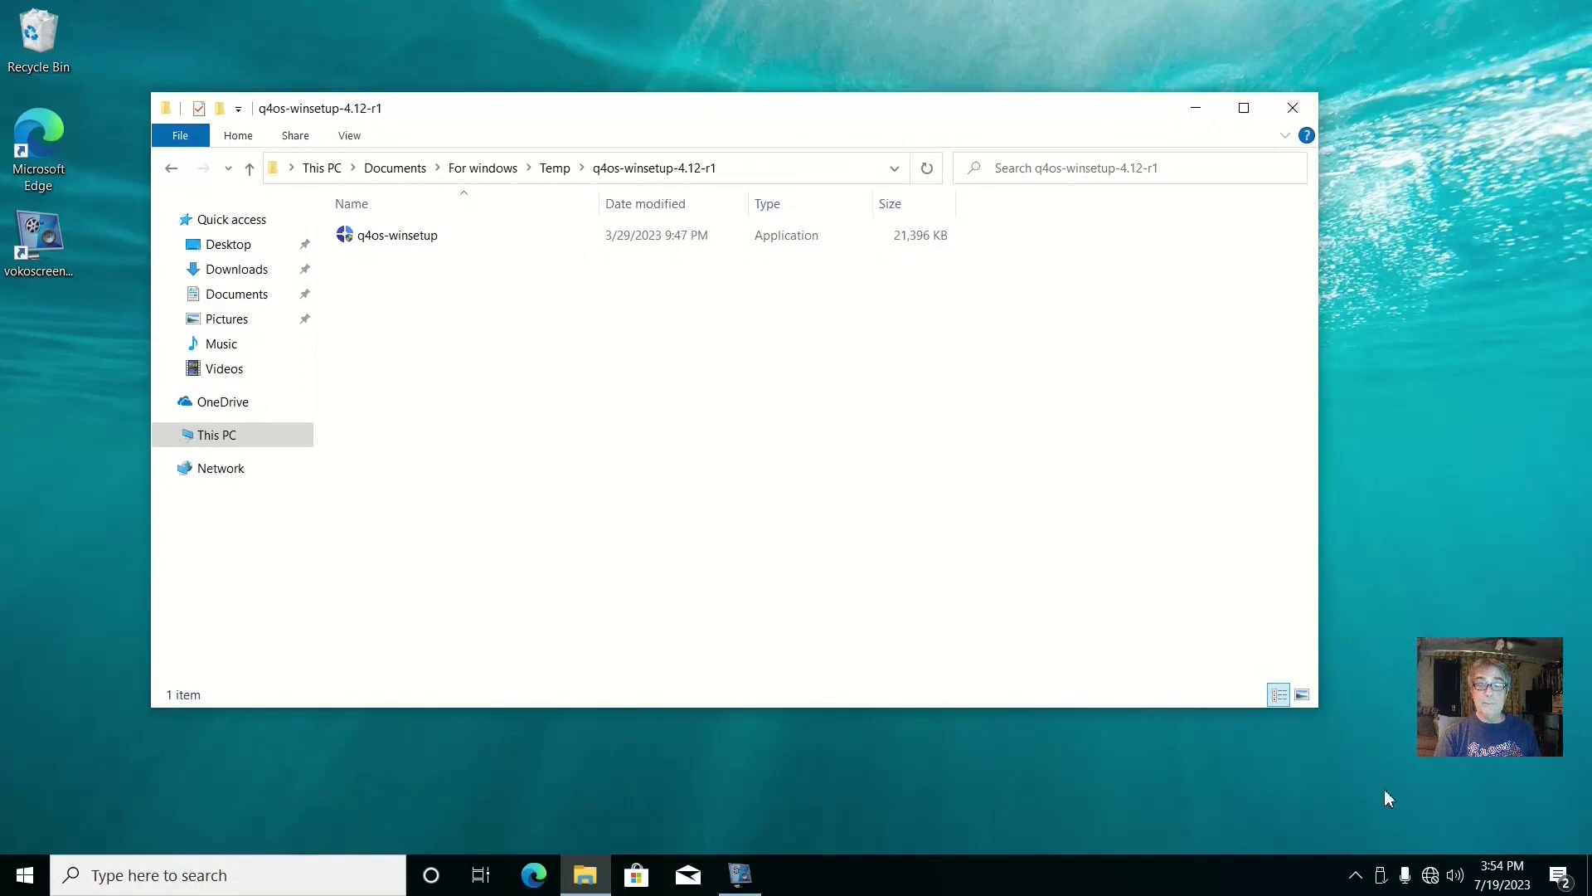
# Connect to a Wi-Fi network from the taskbar tray, then launch the q4os-winsetup installer
pyautogui.click(1431, 875)
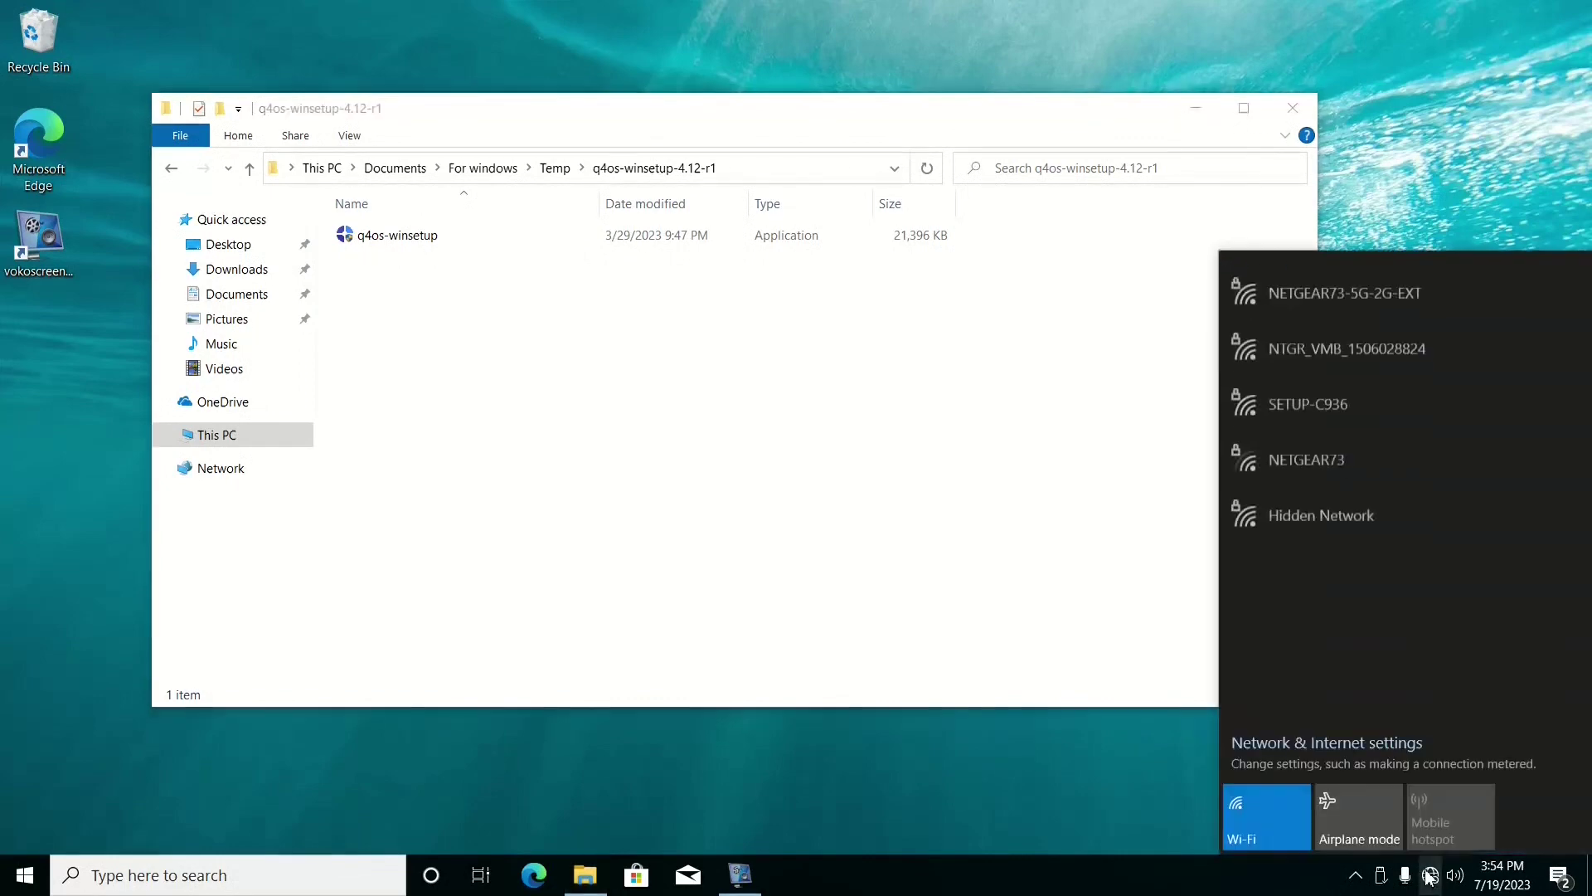
pyautogui.click(1309, 355)
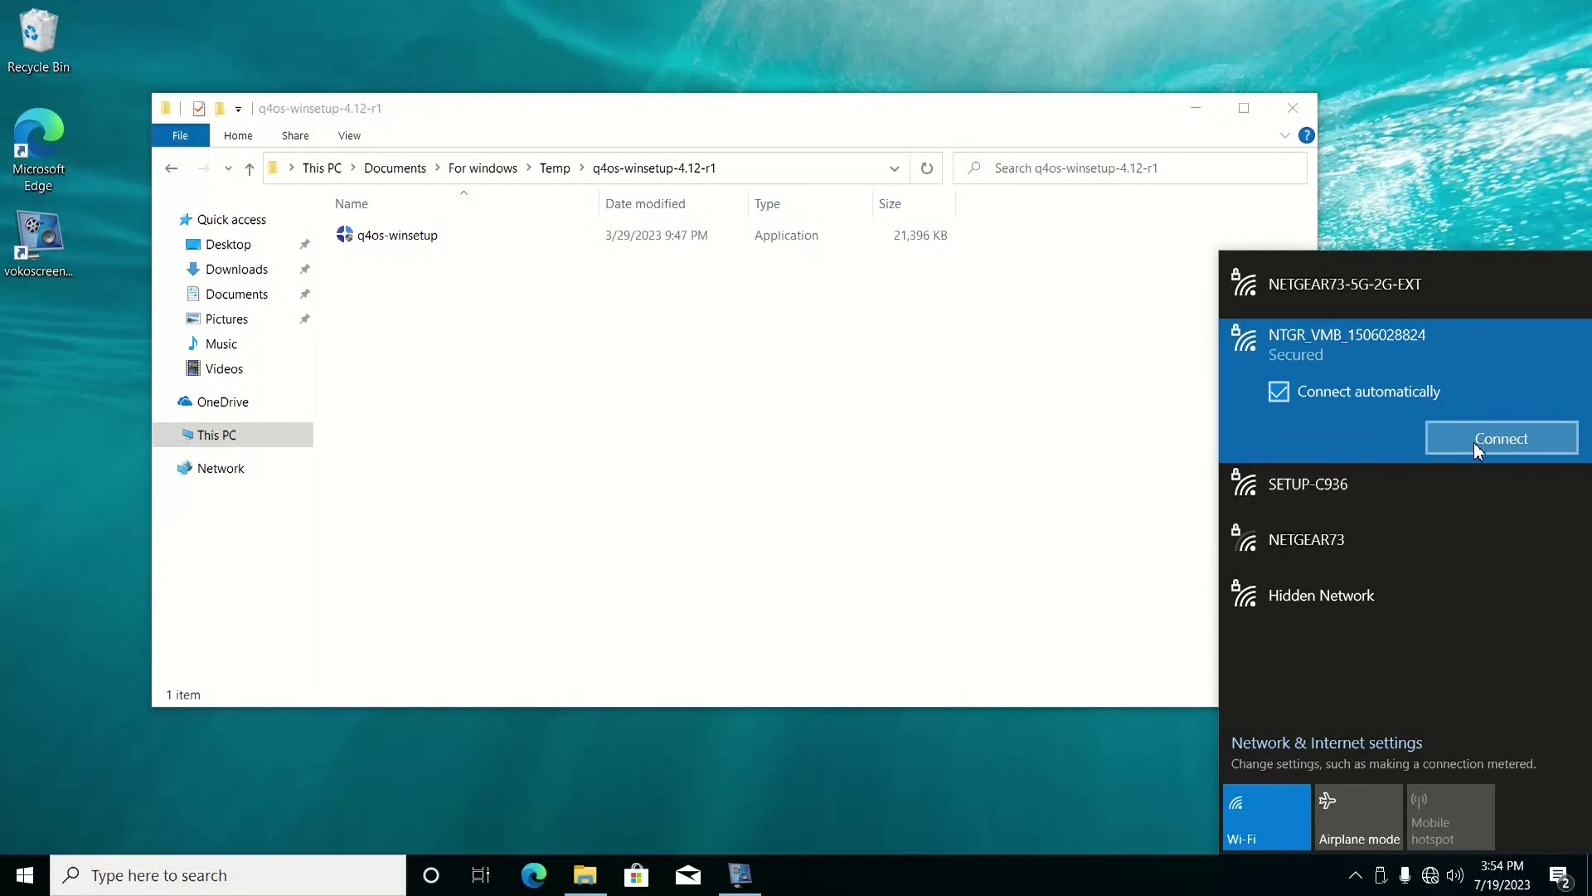
pyautogui.doubleClick(1342, 287)
pyautogui.click(1086, 813)
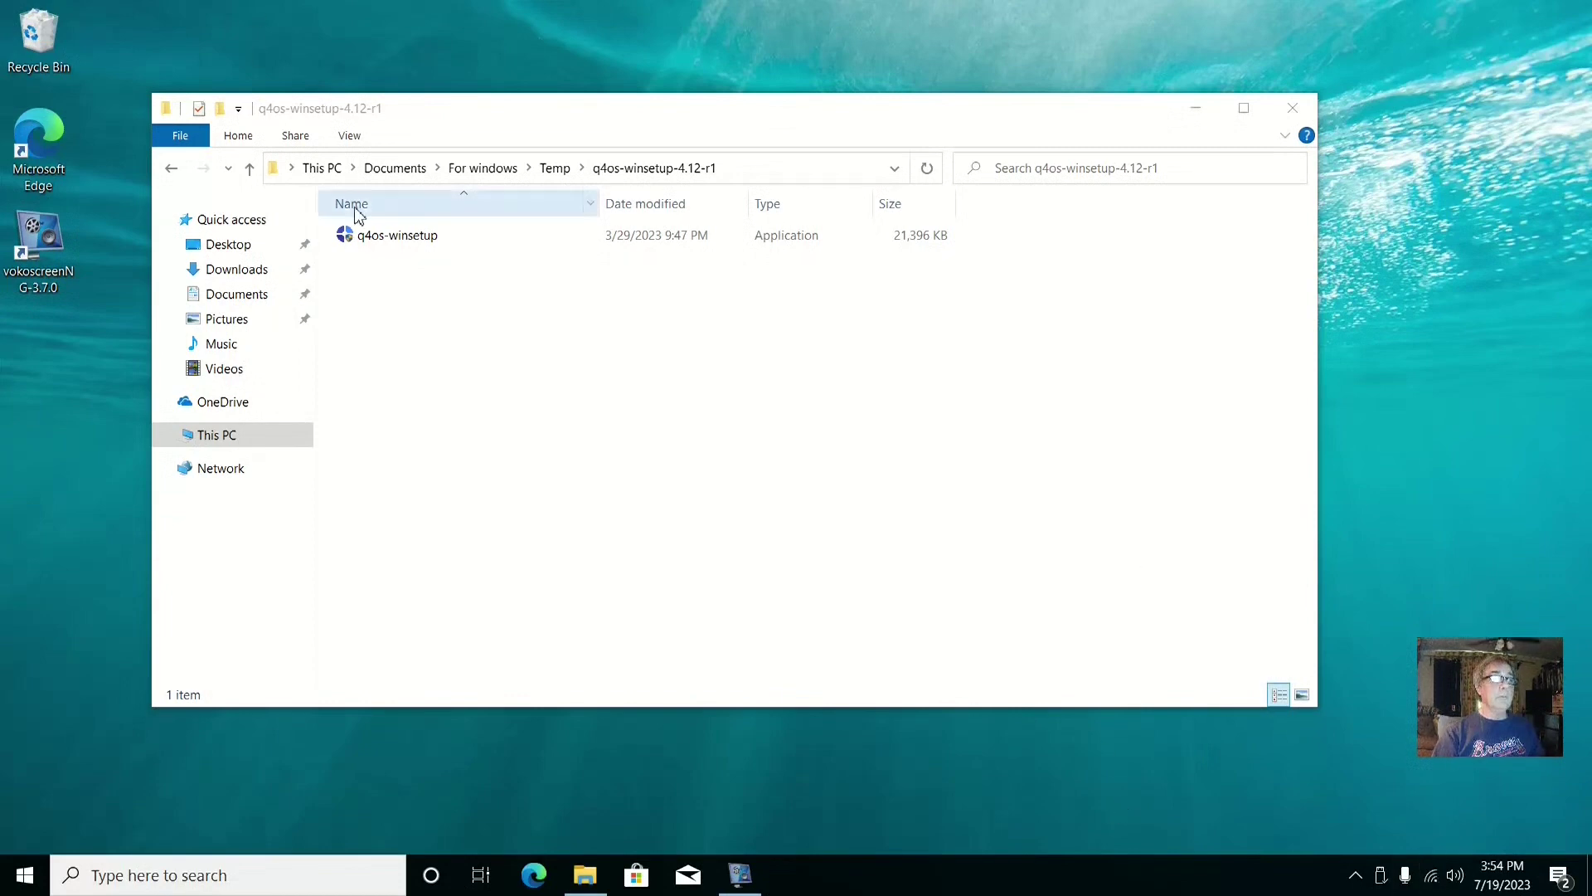
pyautogui.doubleClick(405, 240)
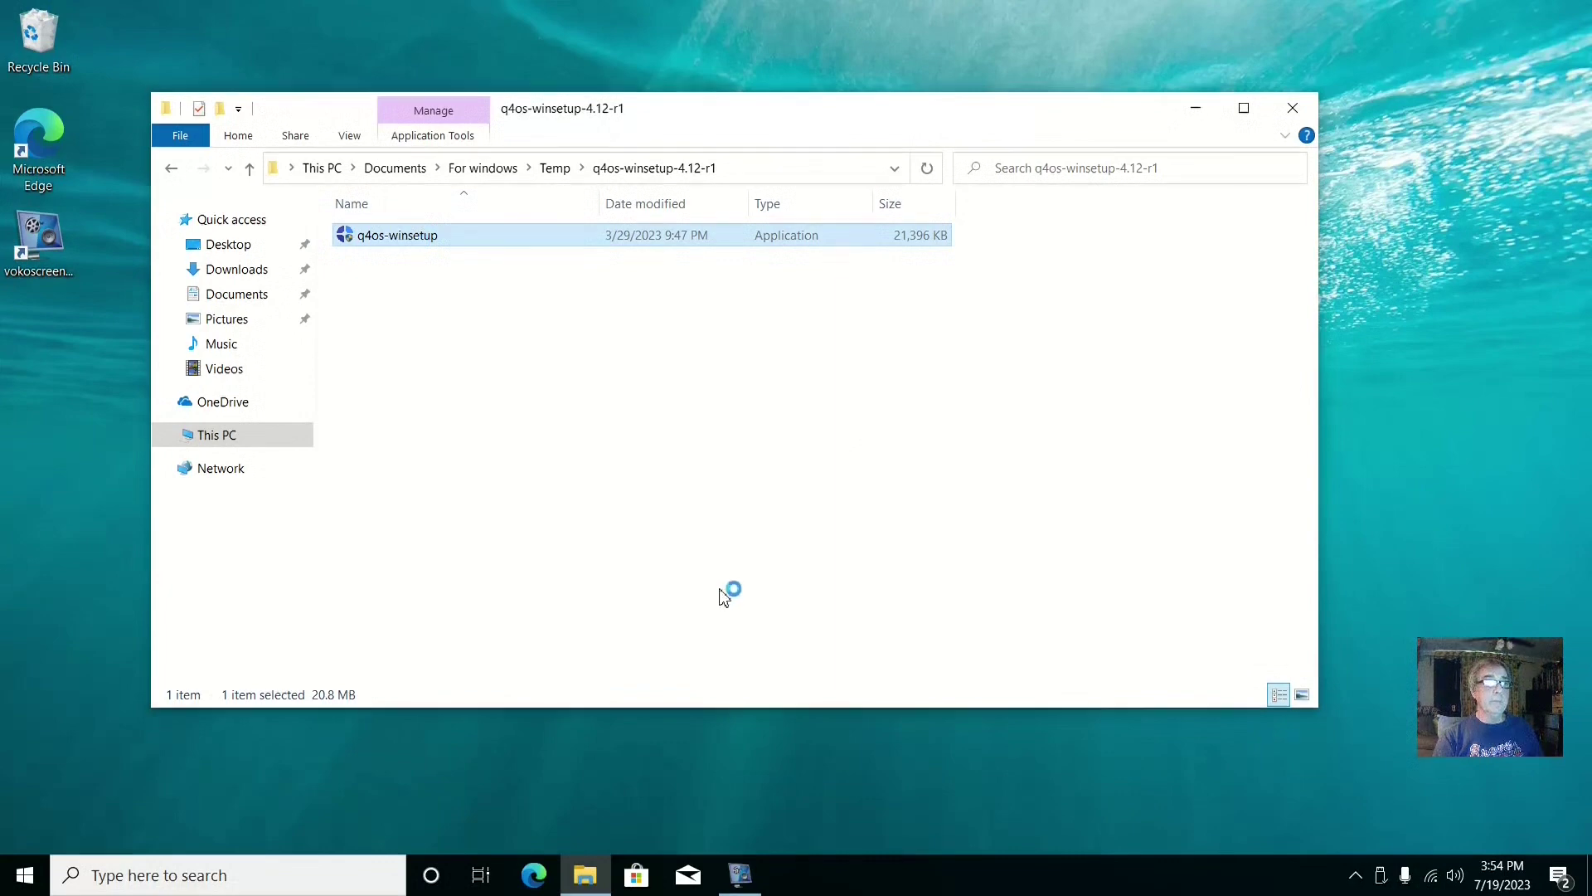
# Close File Explorer, centre the installer and set the installation size to 64GB
pyautogui.click(1296, 109)
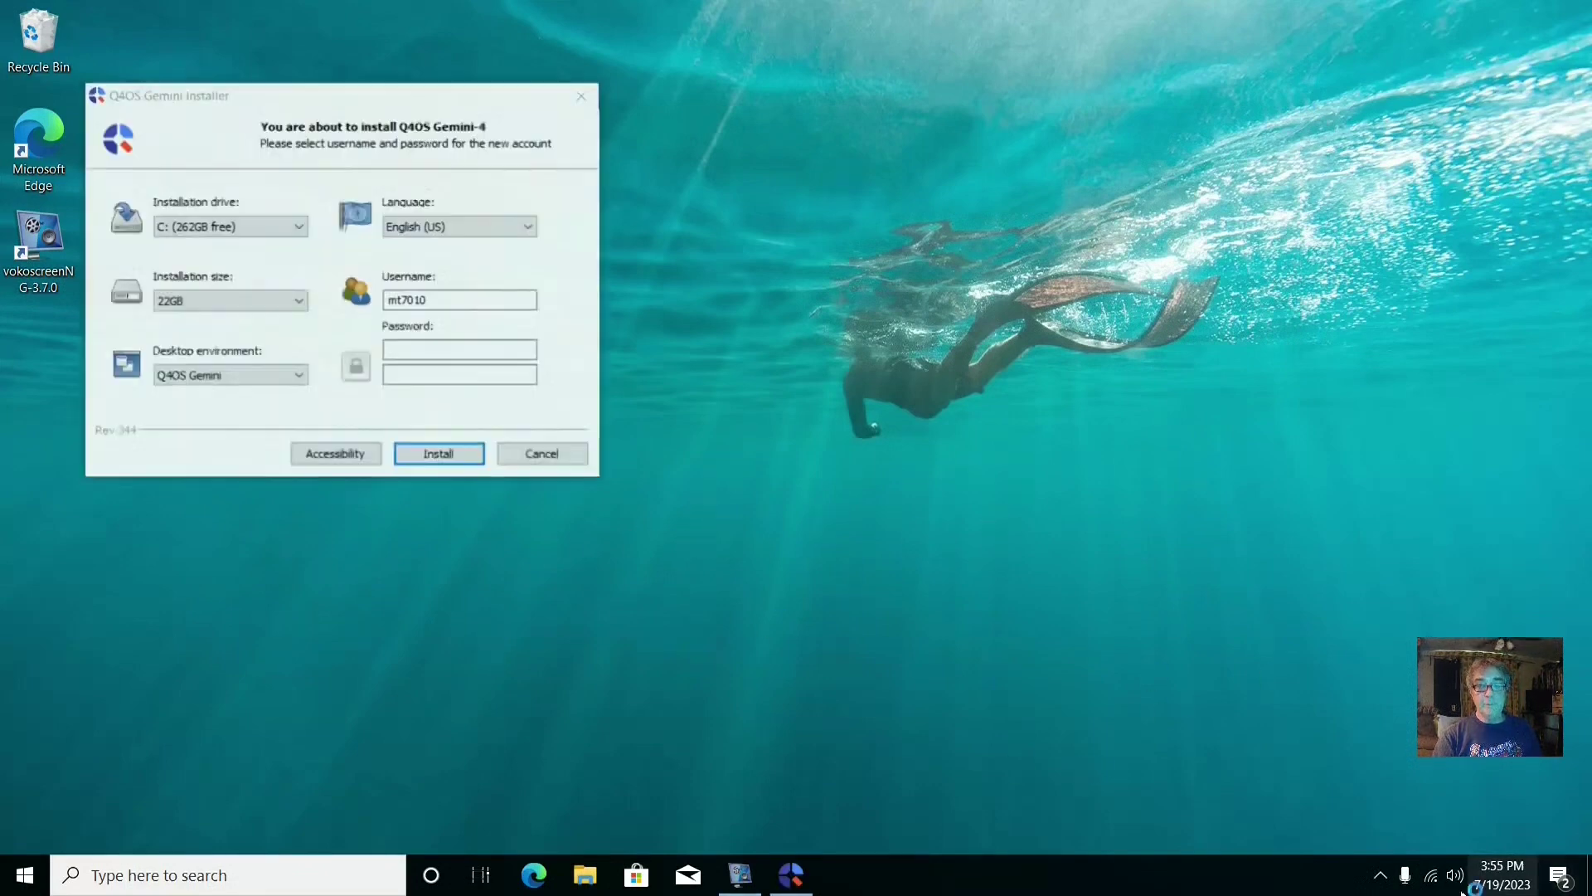
pyautogui.moveTo(377, 99); pyautogui.dragTo(684, 183)
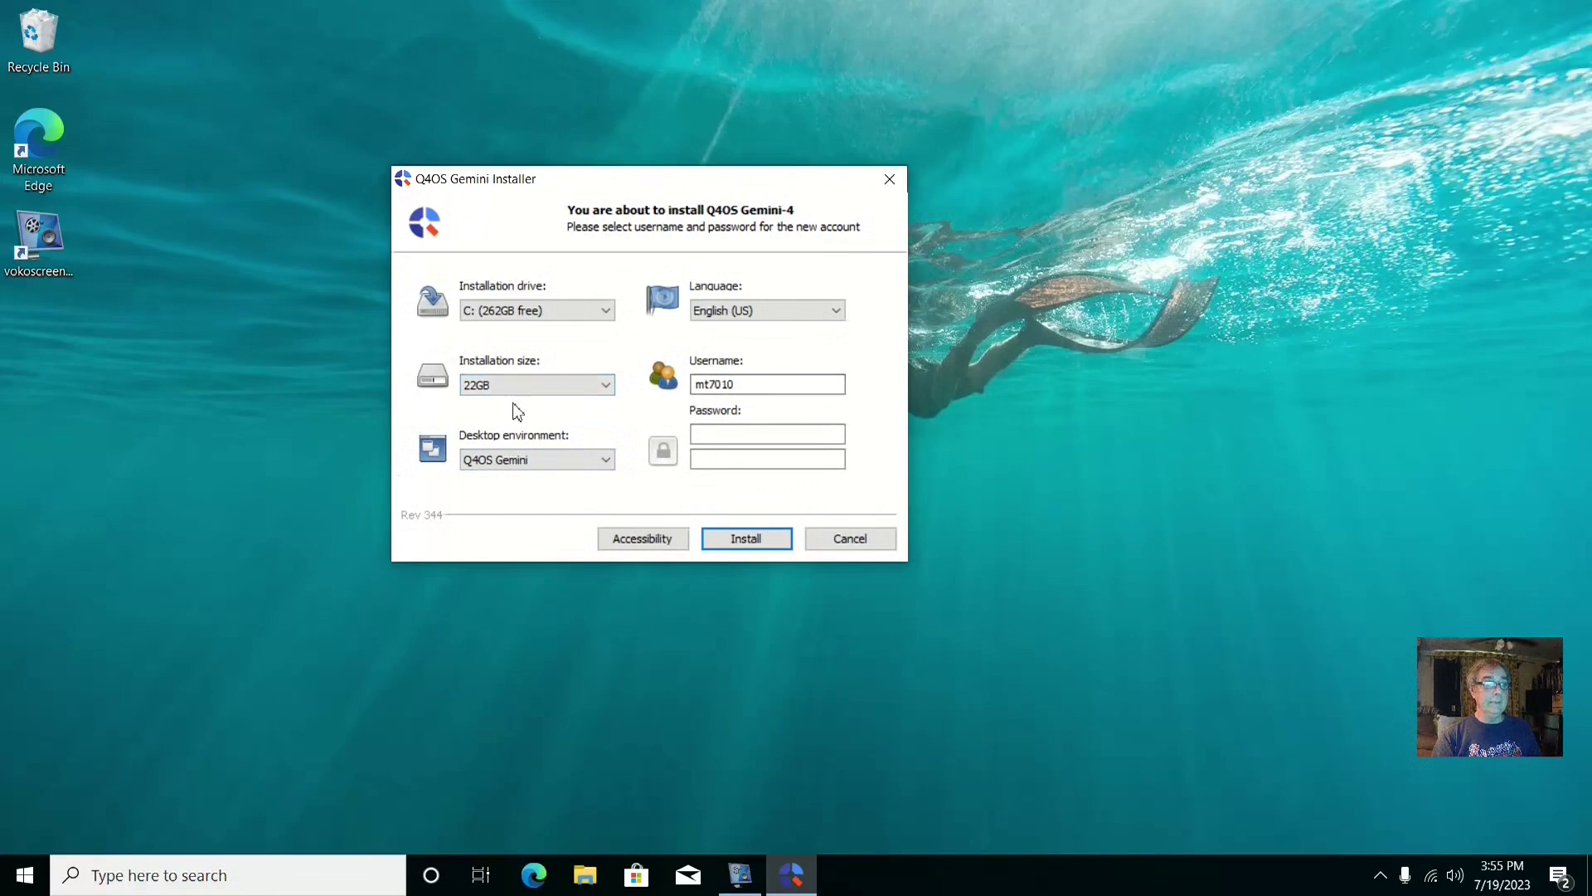
pyautogui.click(606, 387)
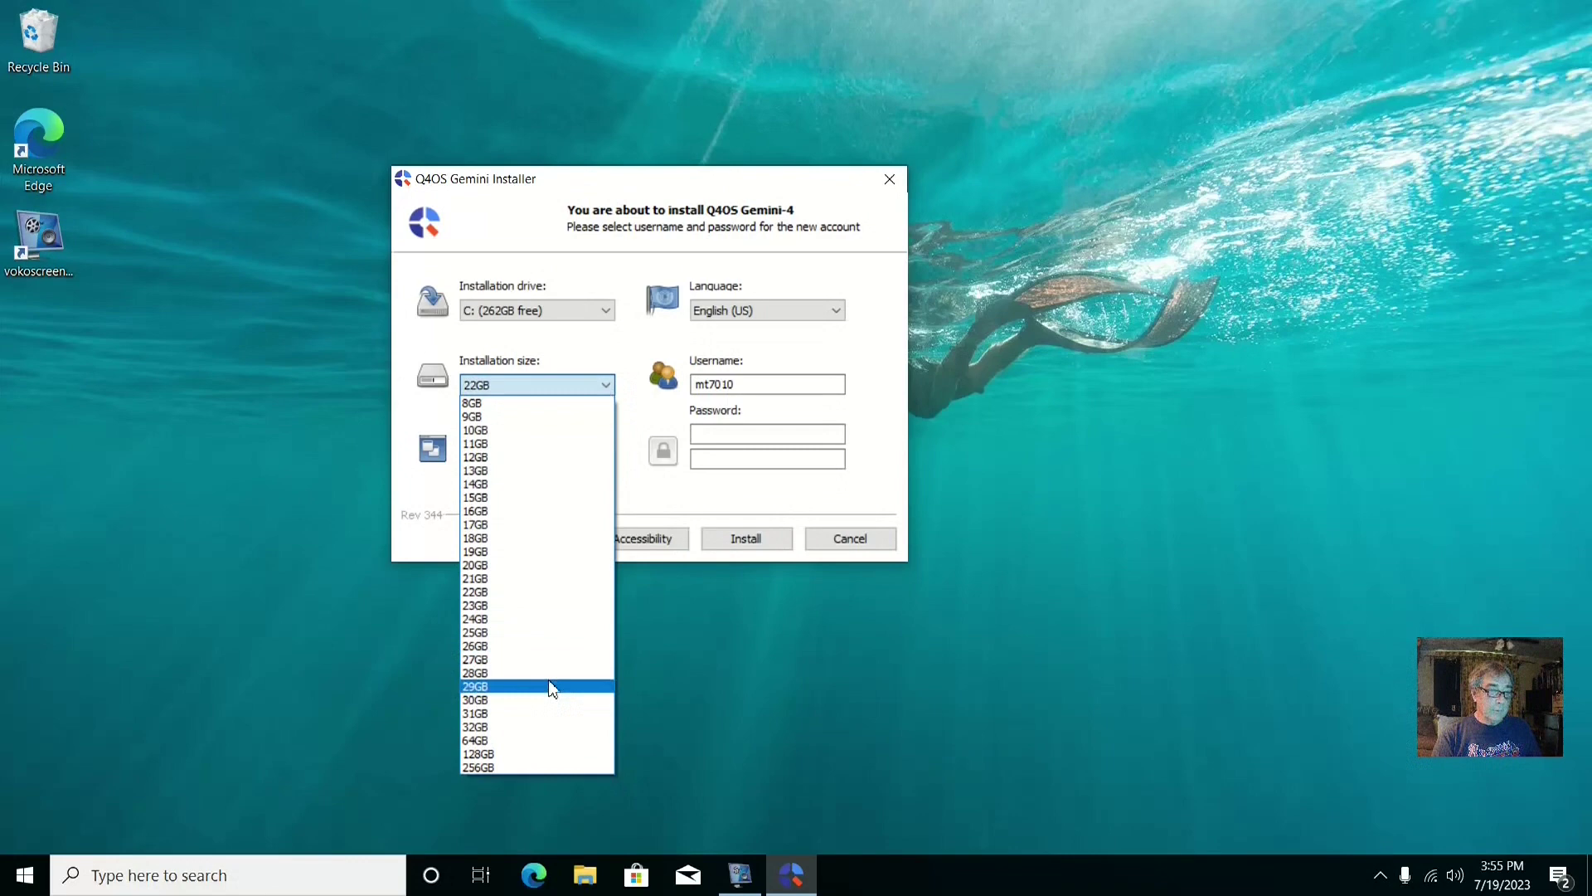
pyautogui.click(541, 739)
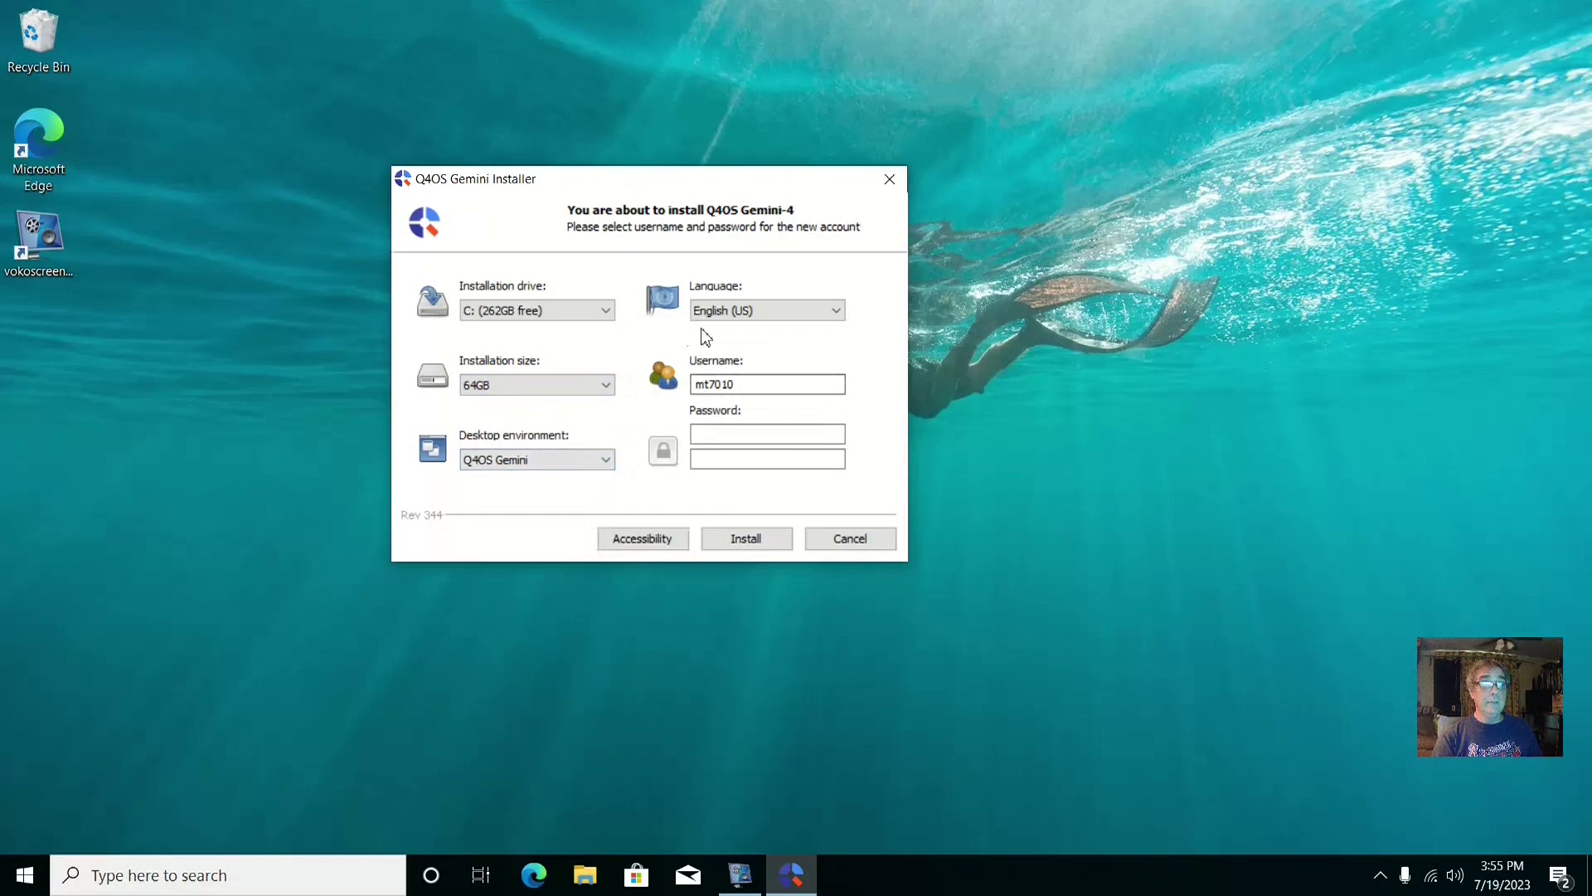
# Replace the default username and enter the account password
pyautogui.doubleClick(739, 387)
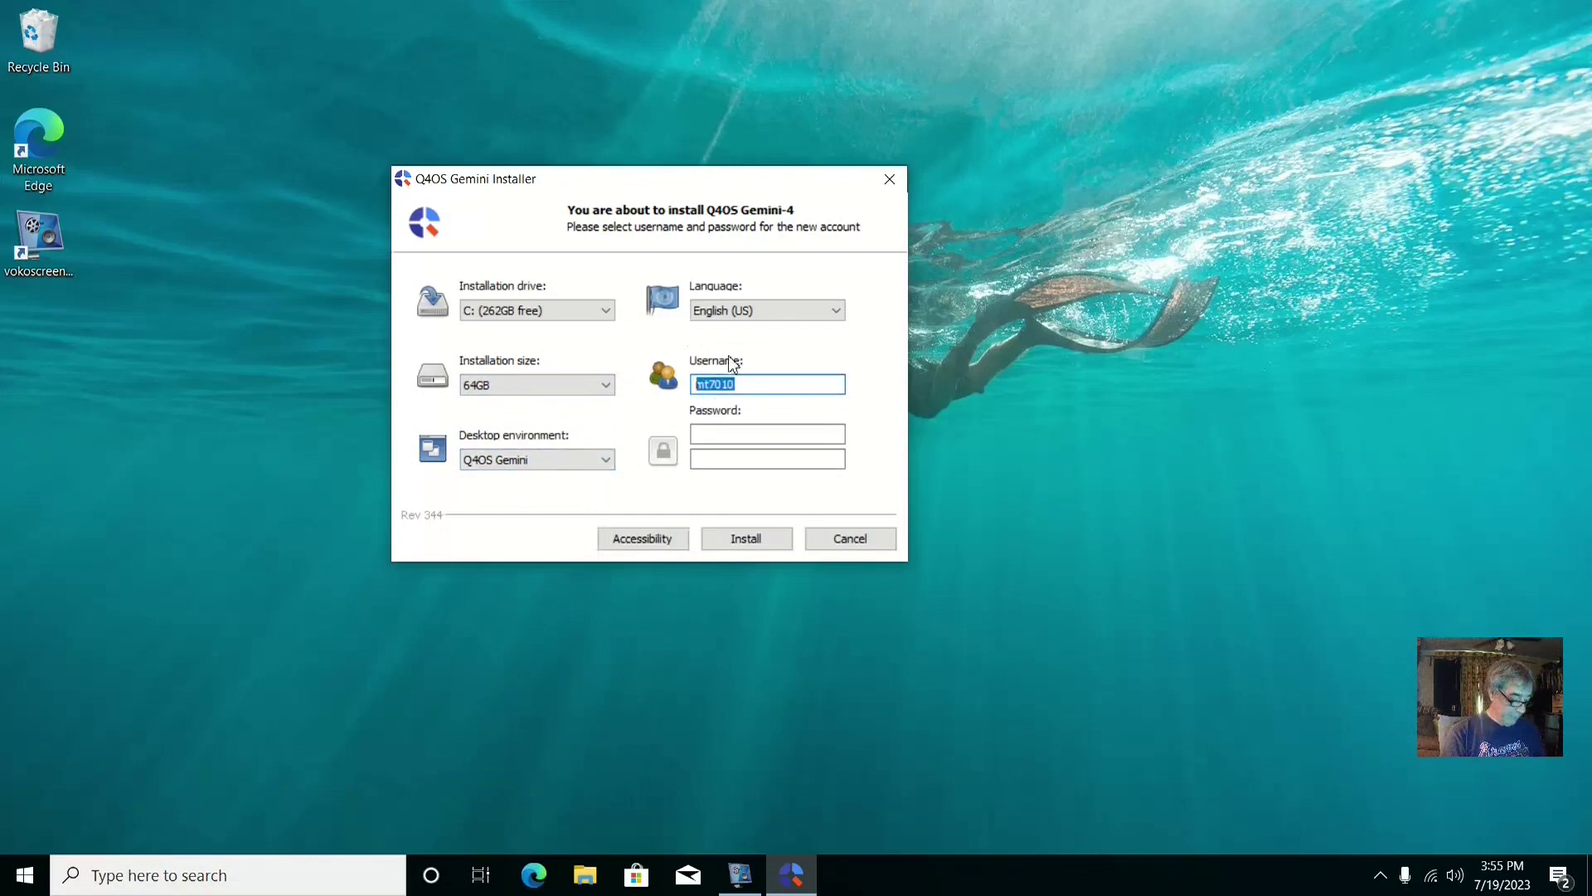
pyautogui.write('q4os')
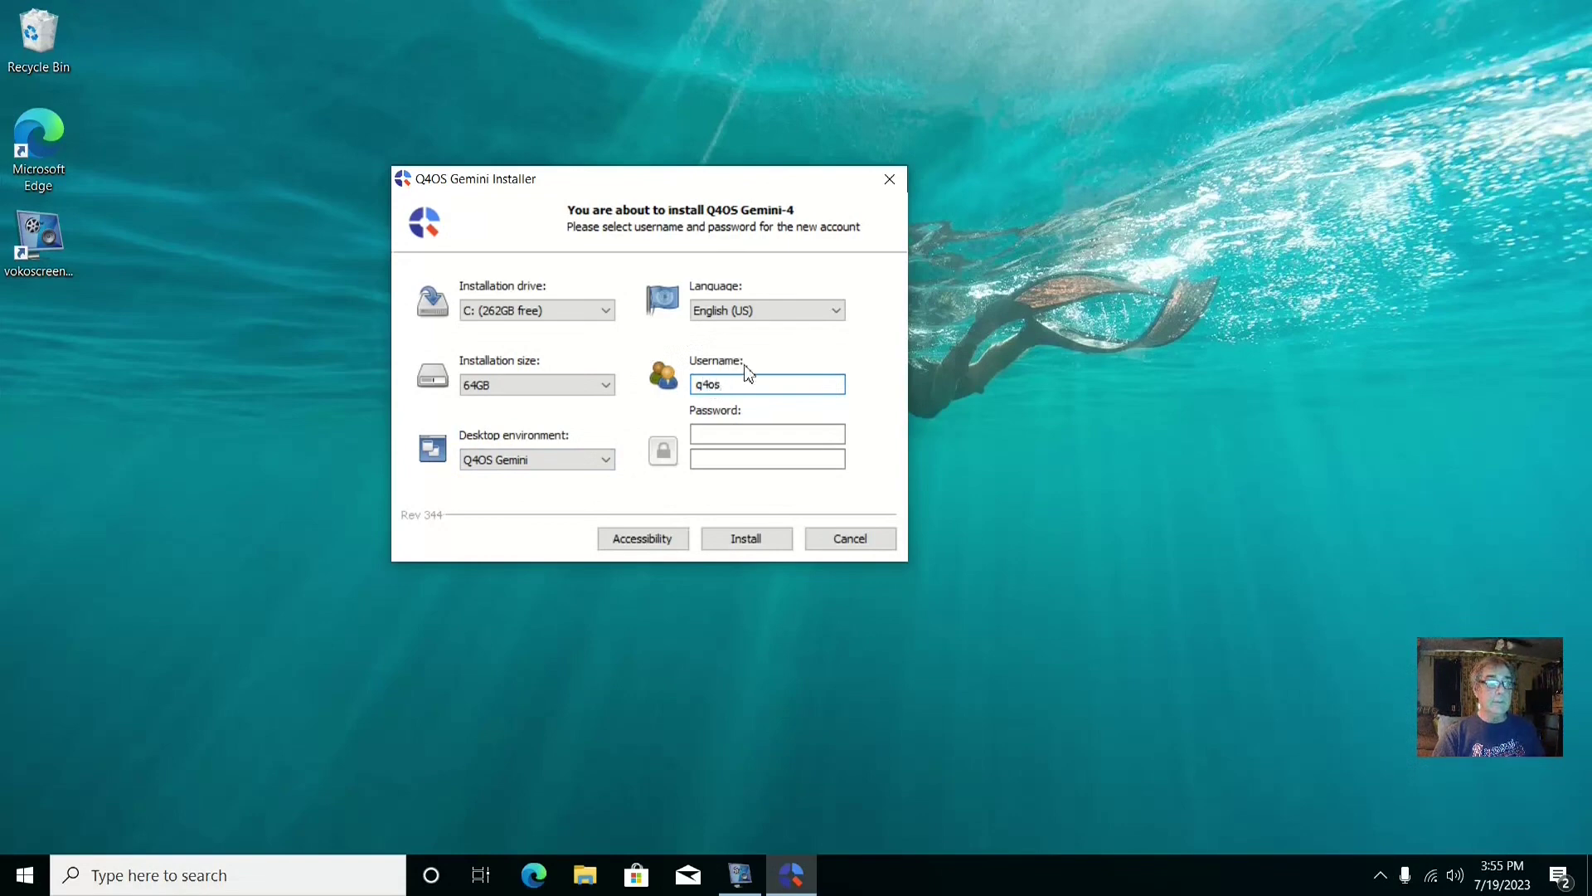
pyautogui.click(731, 433)
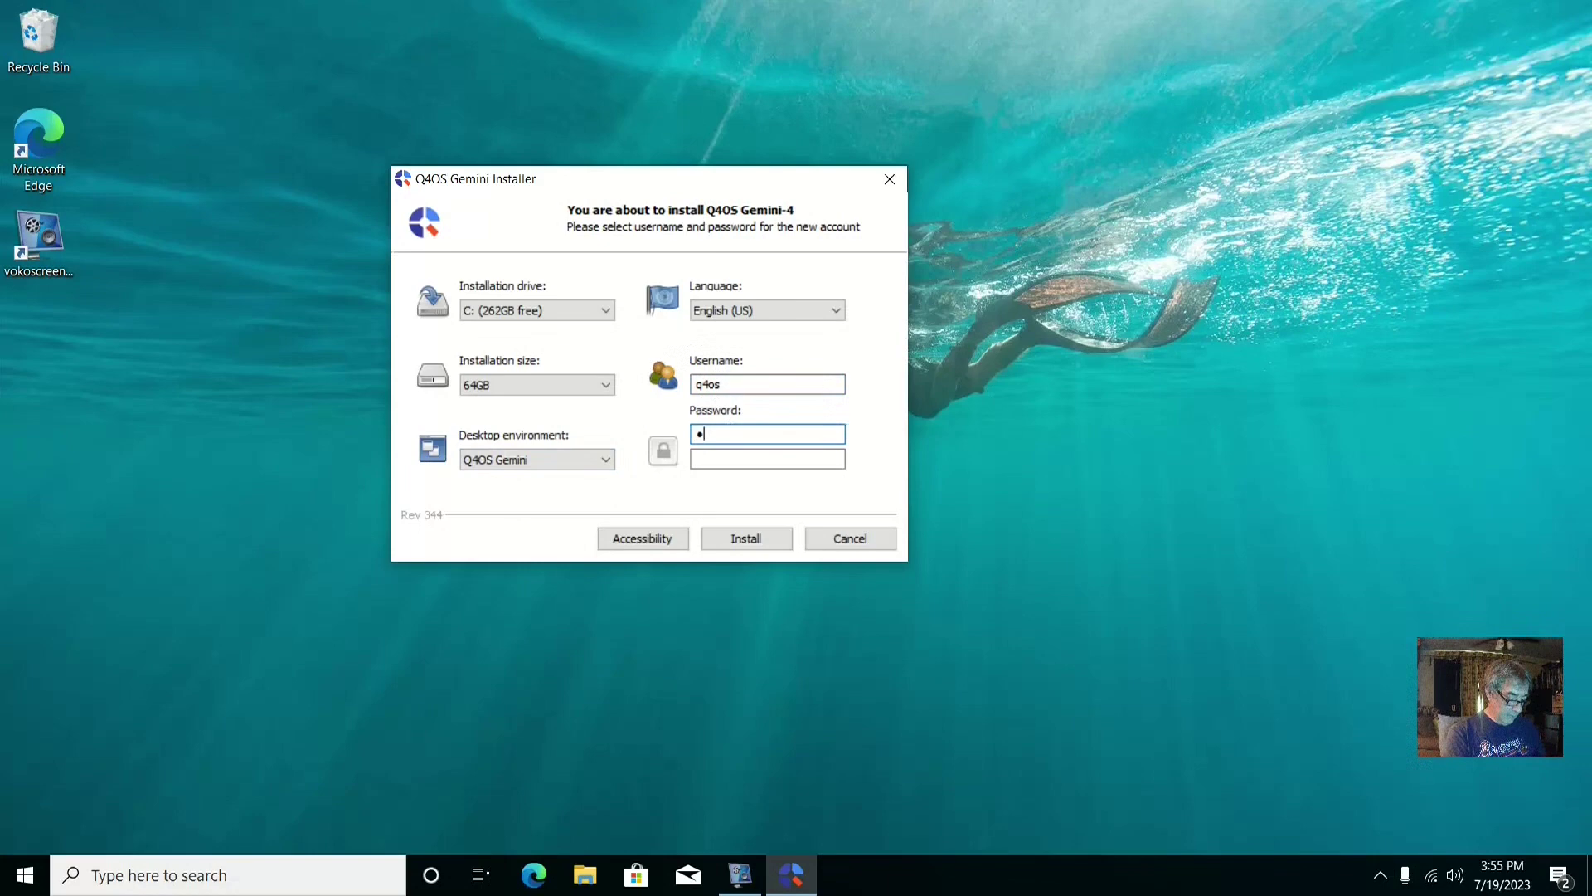
pyautogui.write('q')
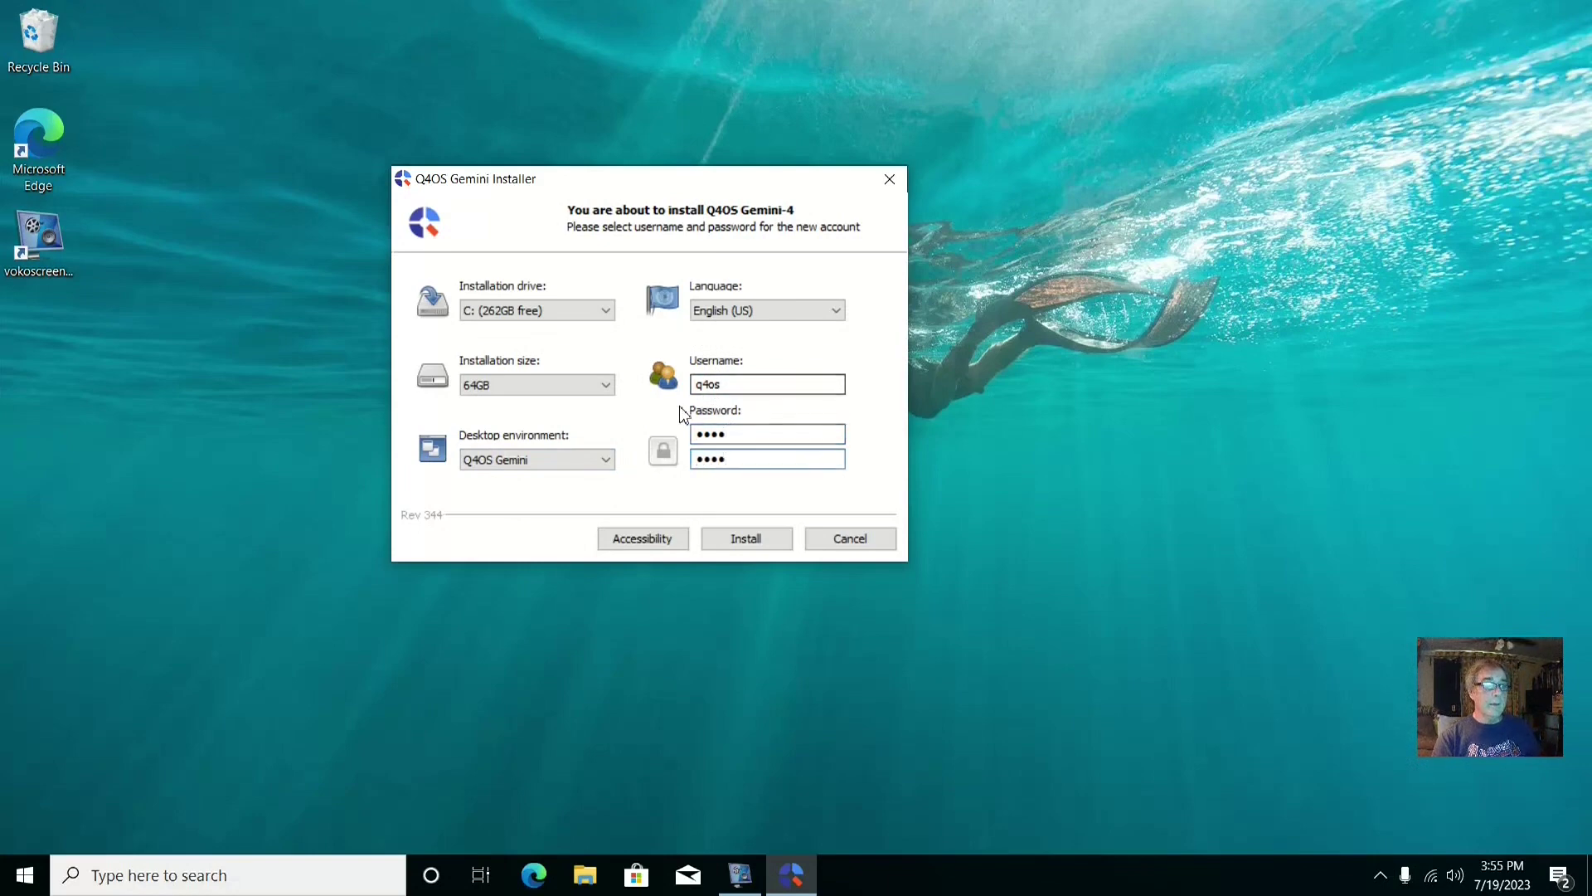
# Keep Q4OS Gemini desktop on drive C:, choose no accessibility aids, and start installing
pyautogui.click(608, 461)
pyautogui.click(608, 464)
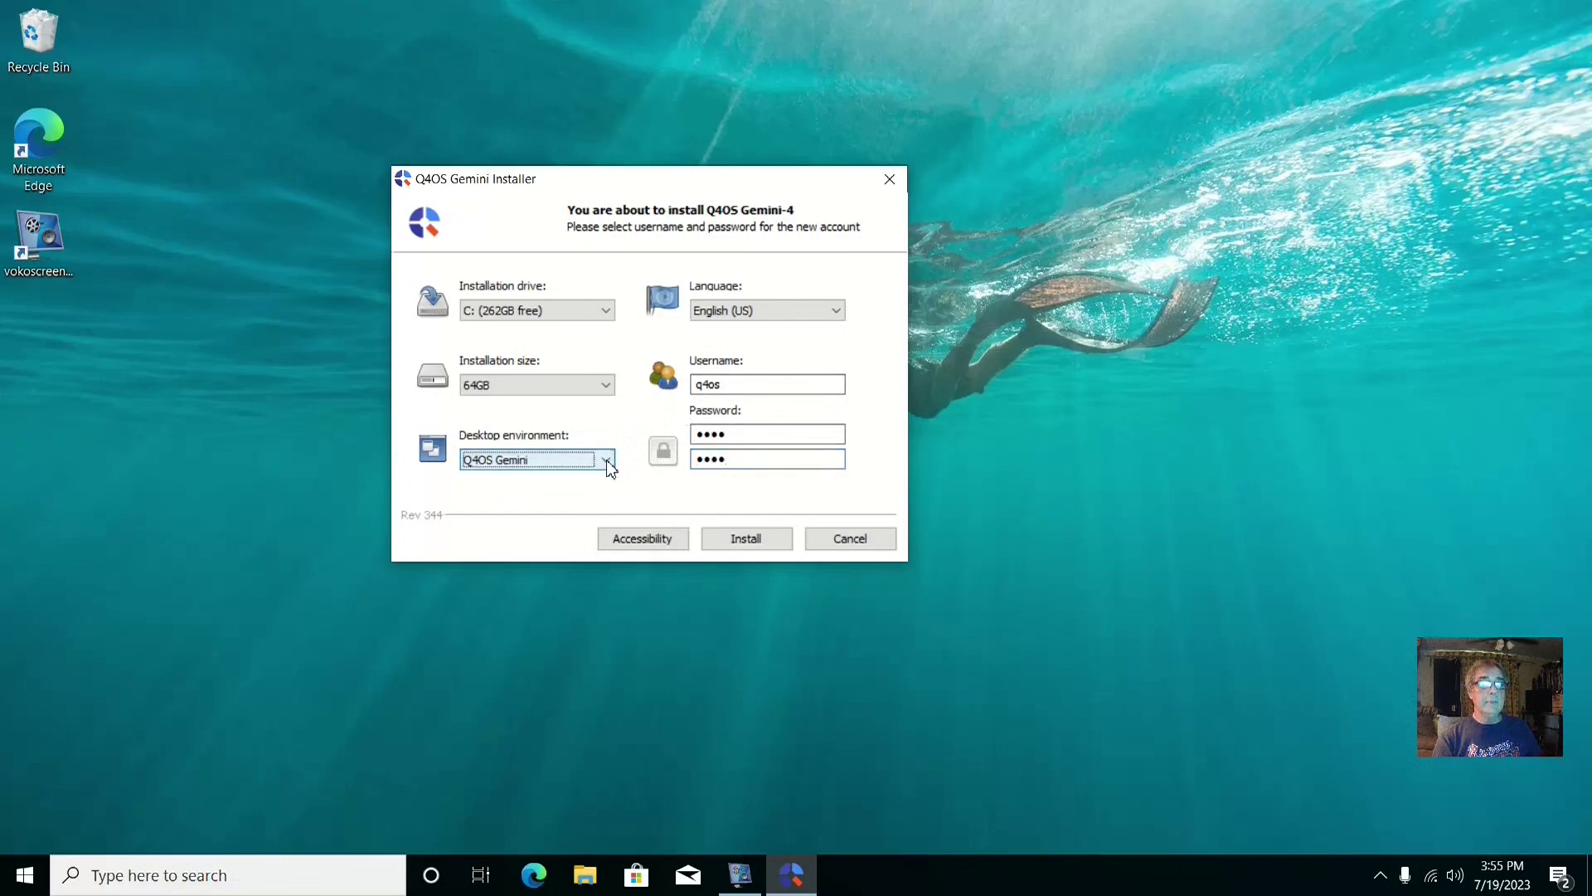
pyautogui.click(608, 315)
pyautogui.click(608, 315)
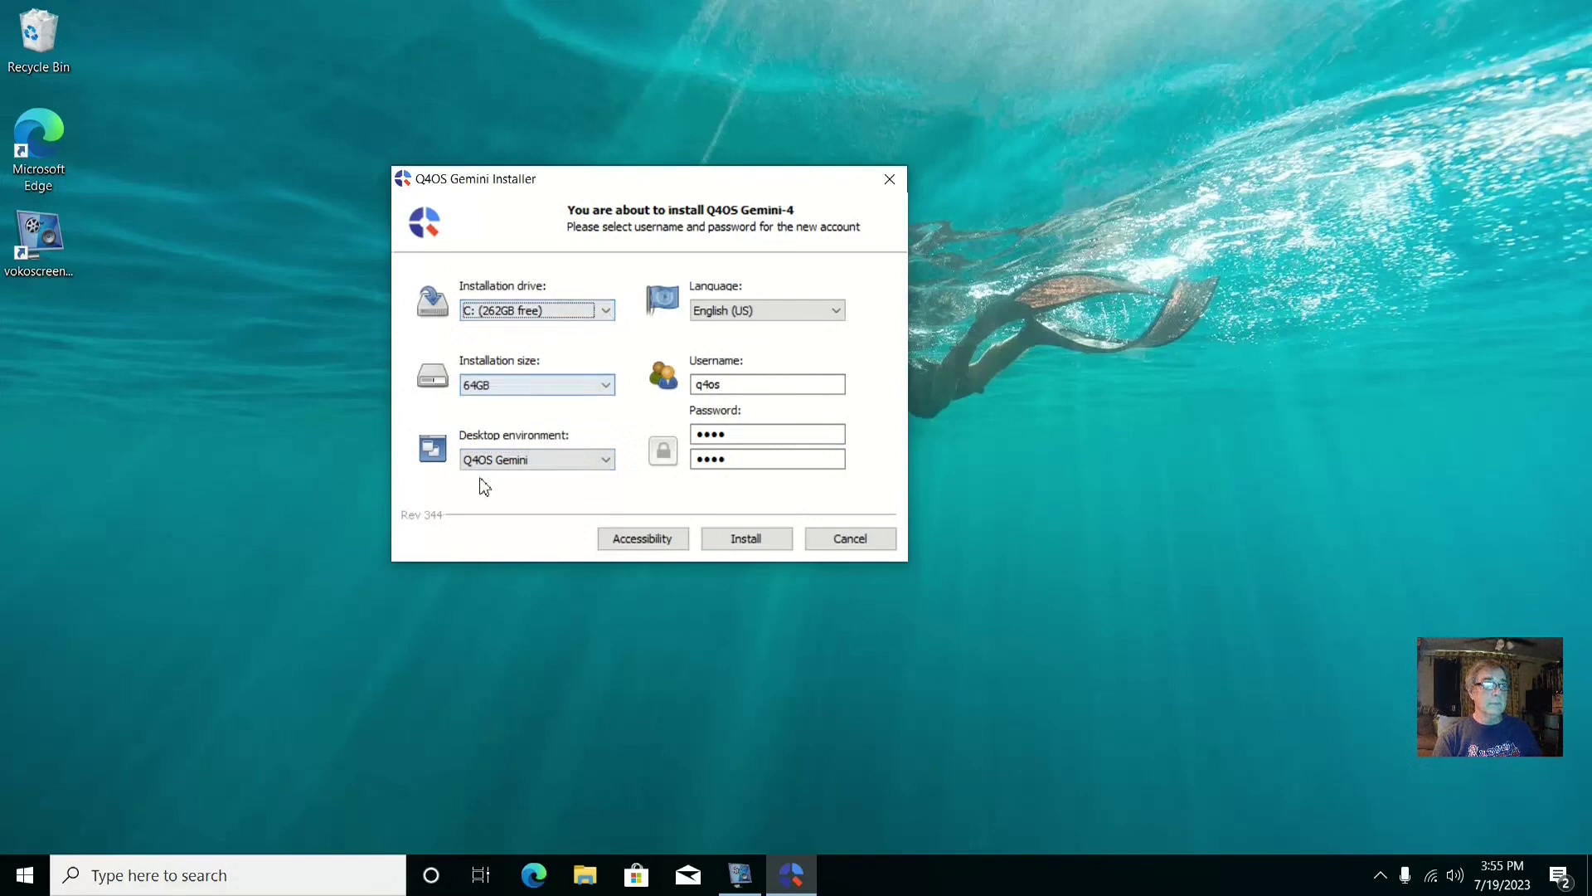
pyautogui.click(654, 547)
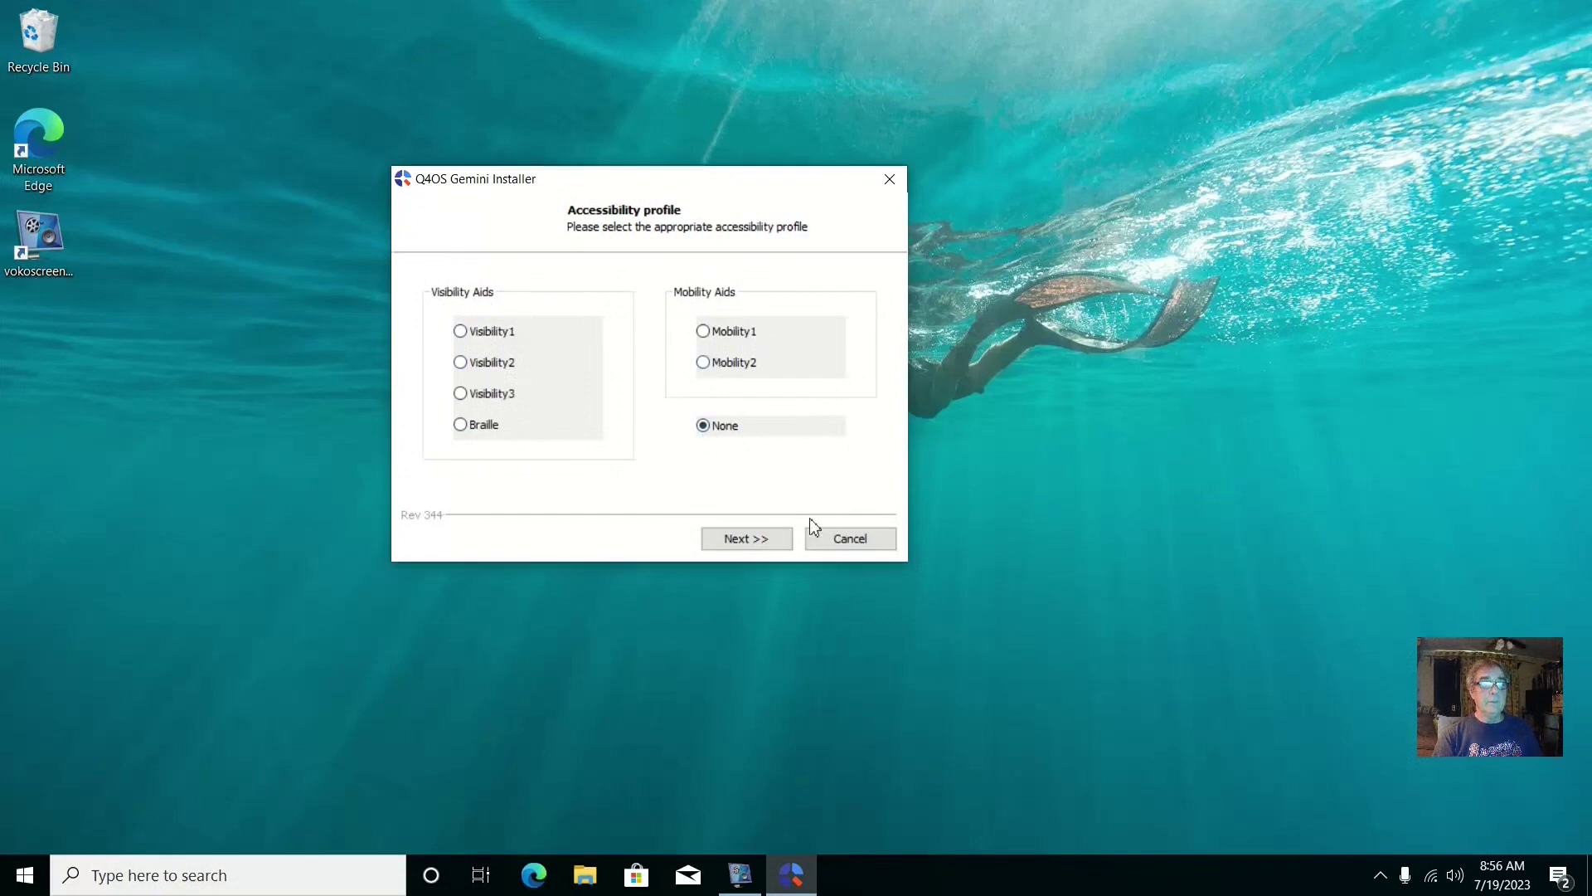
pyautogui.click(780, 543)
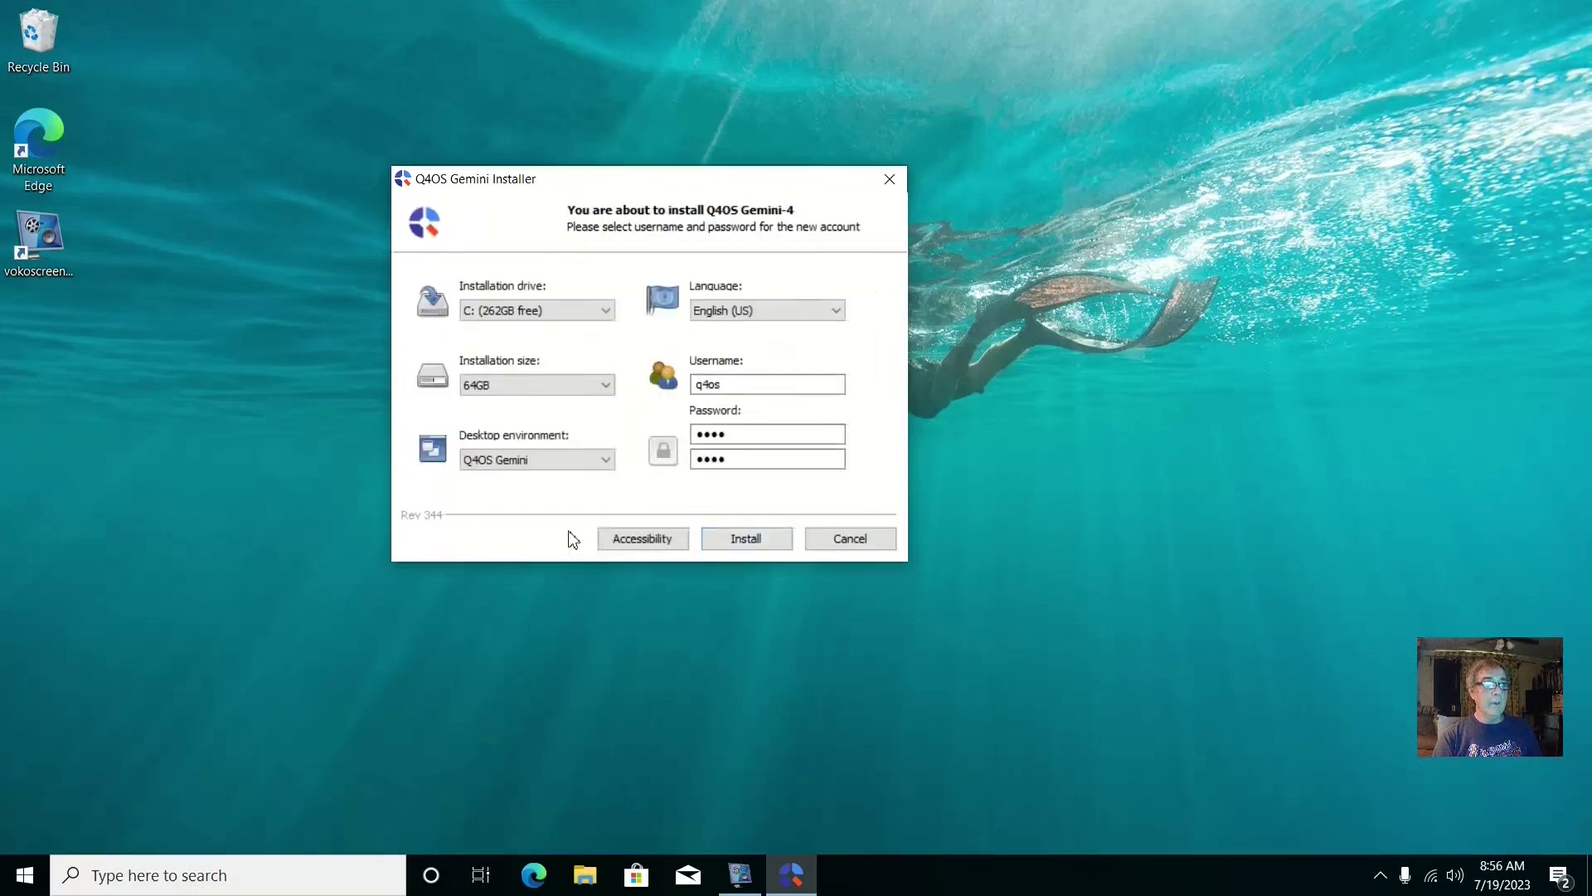
pyautogui.click(760, 543)
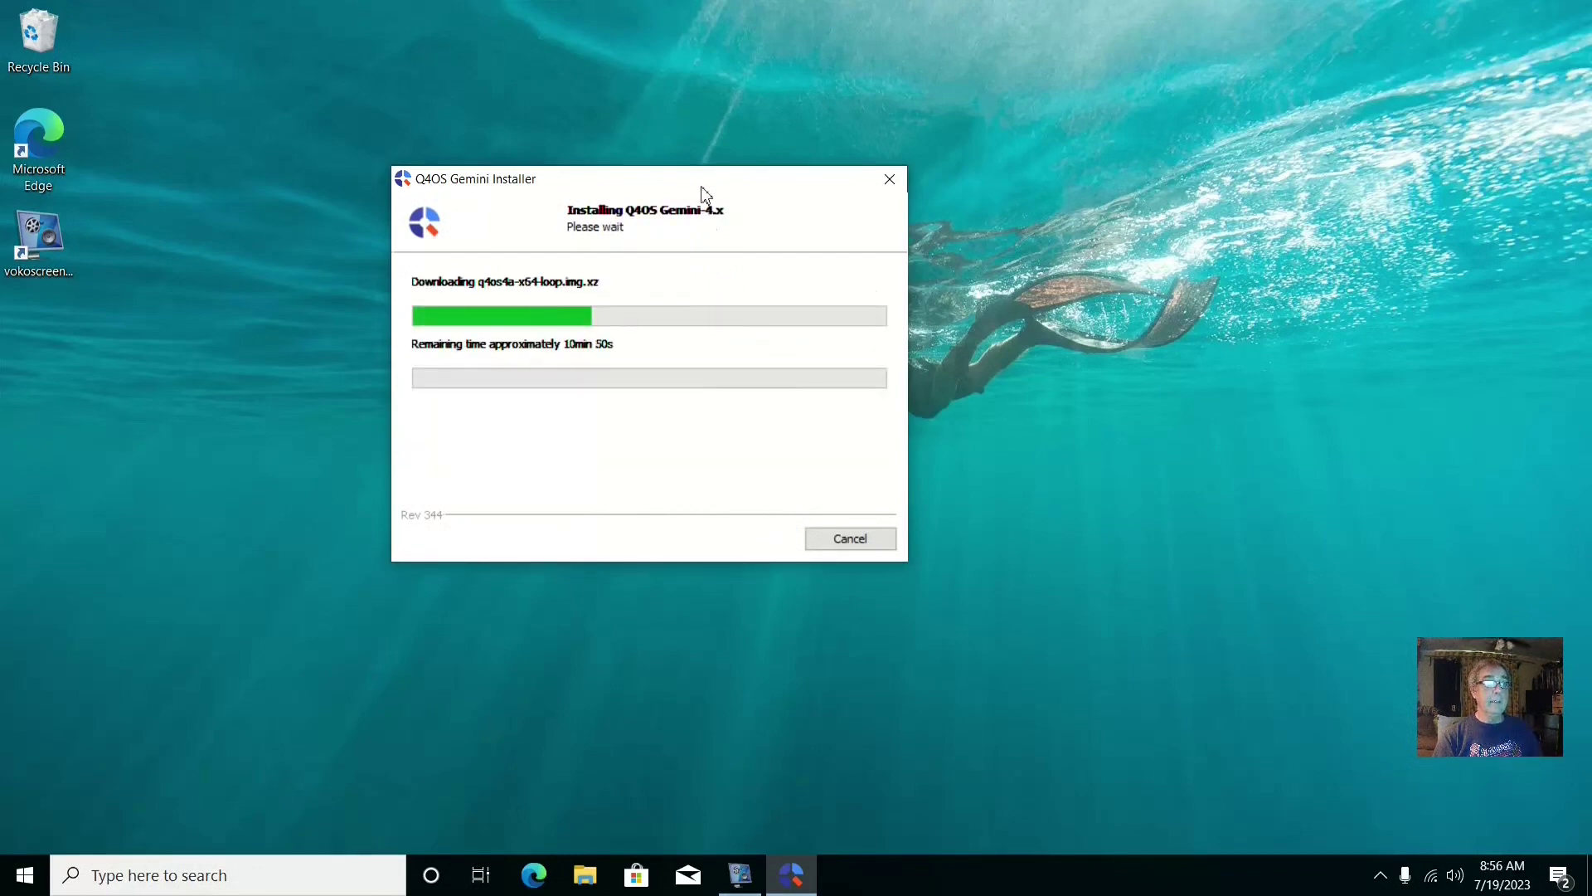
# Move the installer window aside while the image downloads and extraction begins
pyautogui.moveTo(703, 193); pyautogui.dragTo(789, 164)
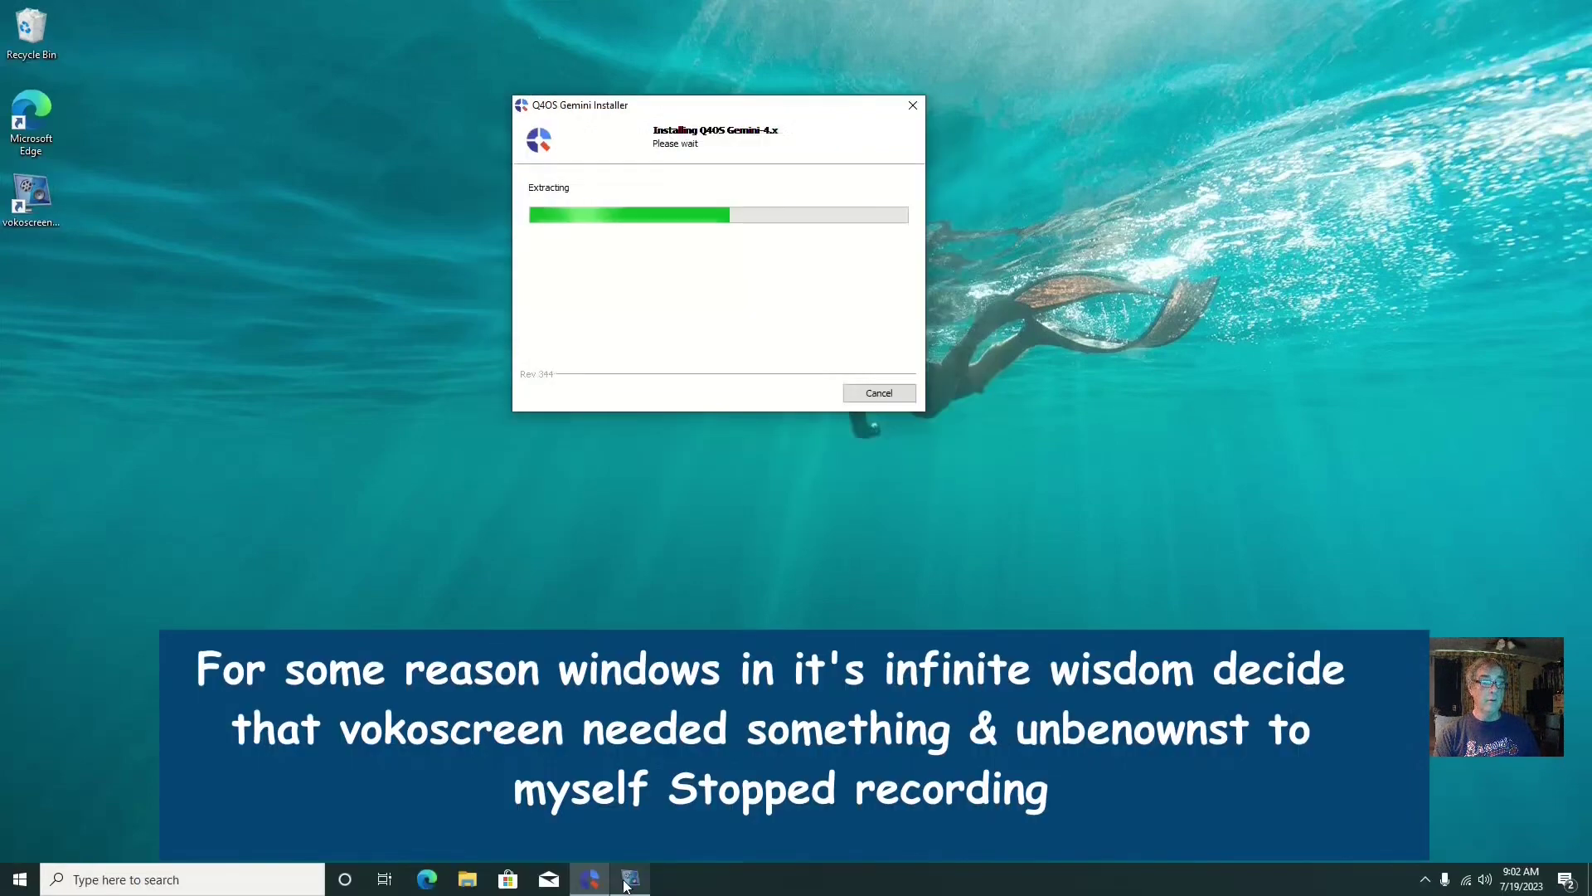
# Check the saved recordings in the Videos folder, close it, and minimize vokoscreenNG
pyautogui.click(630, 879)
pyautogui.moveTo(750, 212); pyautogui.dragTo(398, 359)
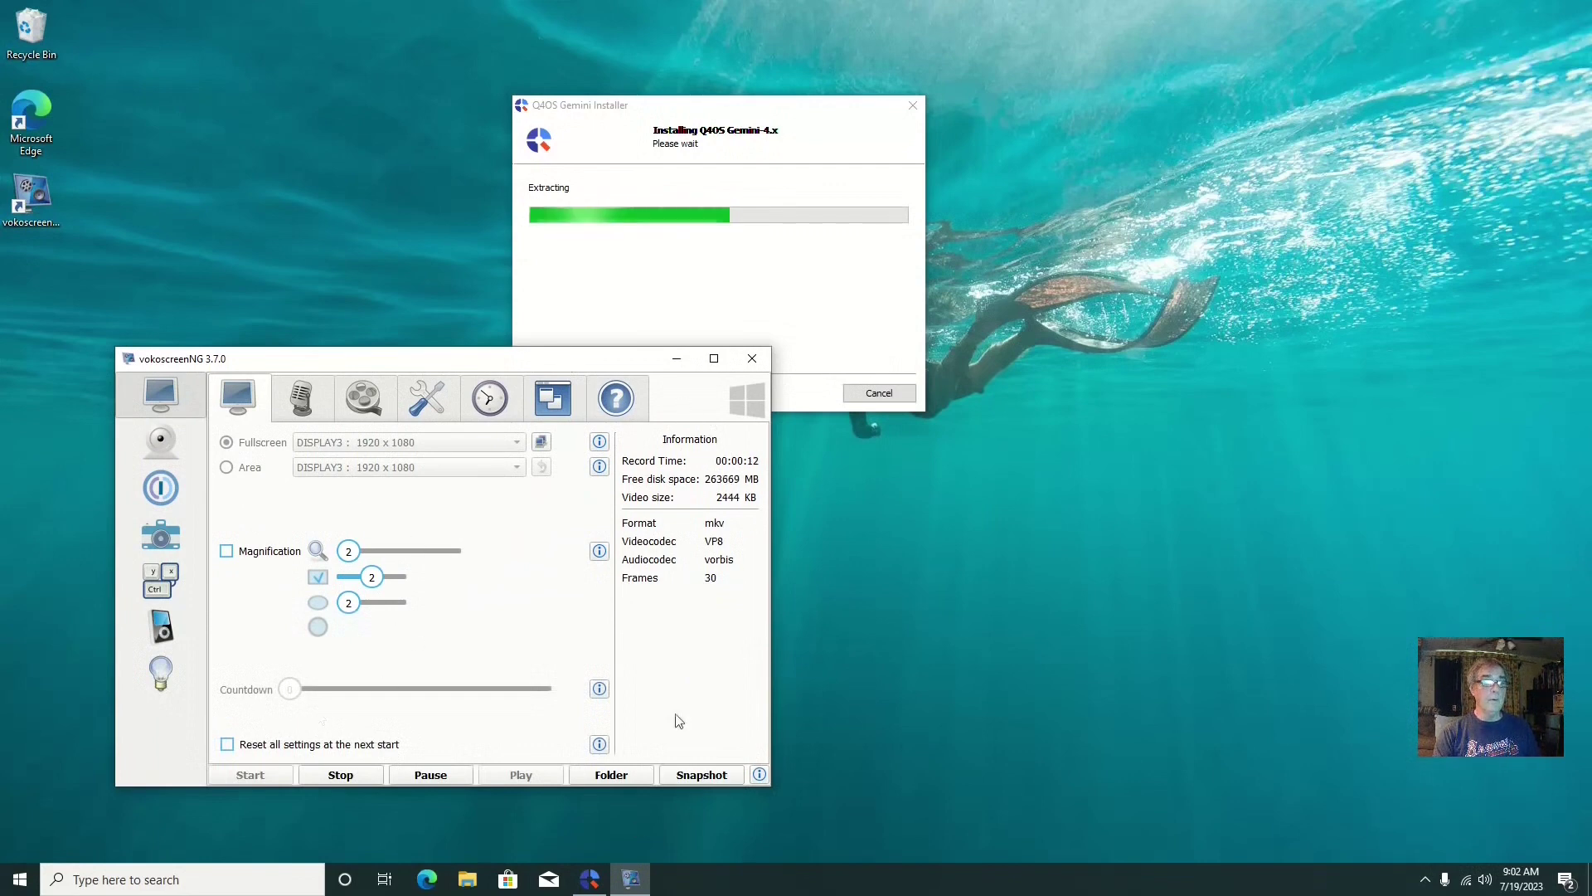
pyautogui.click(611, 775)
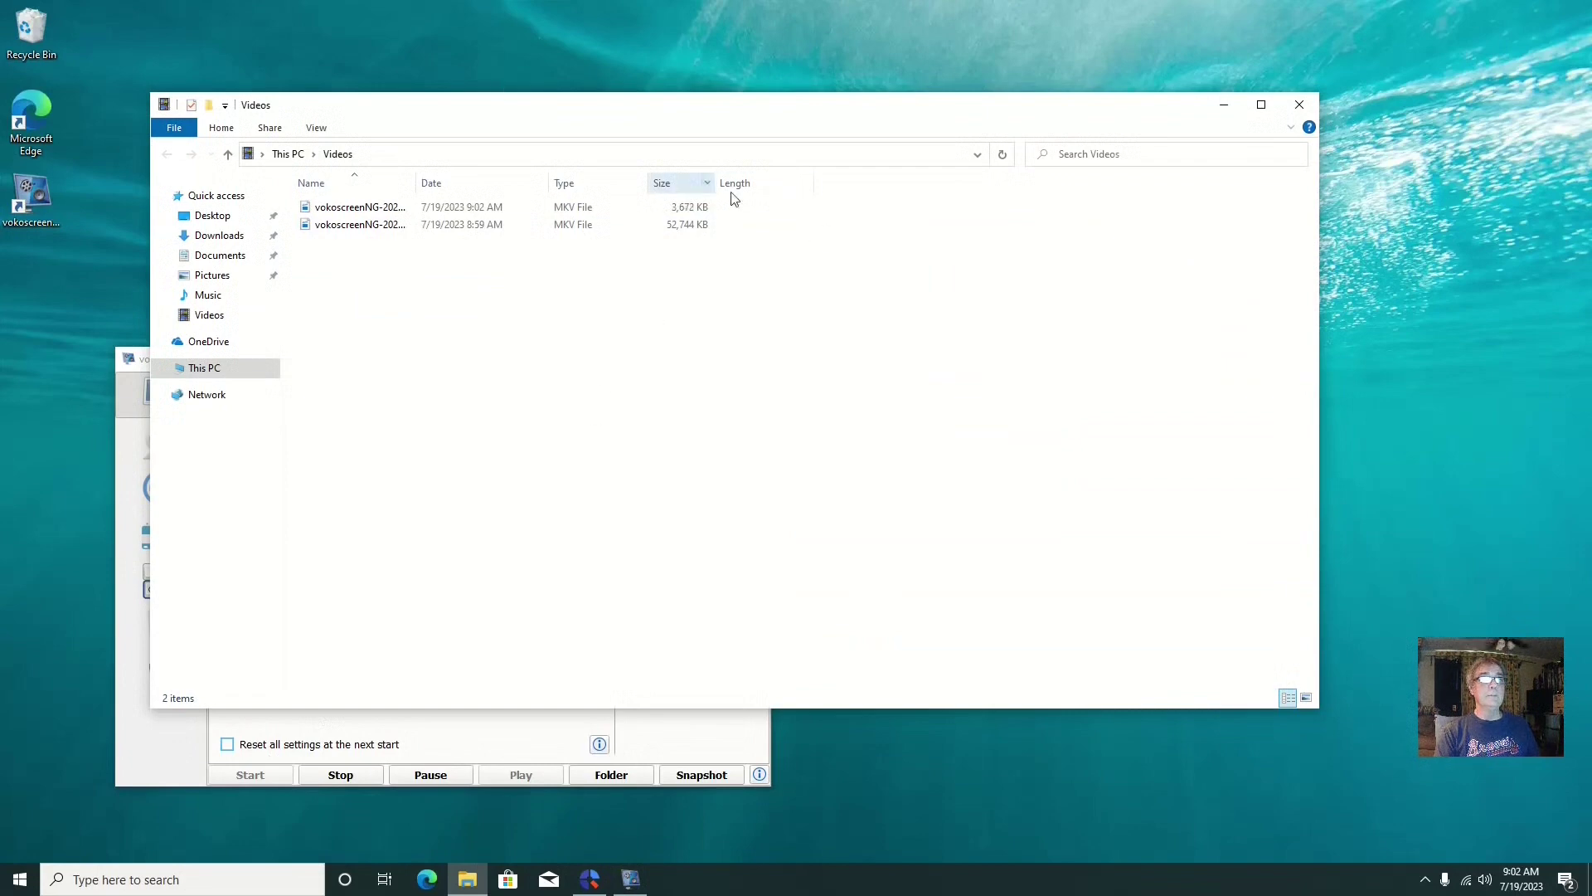
pyautogui.click(1299, 106)
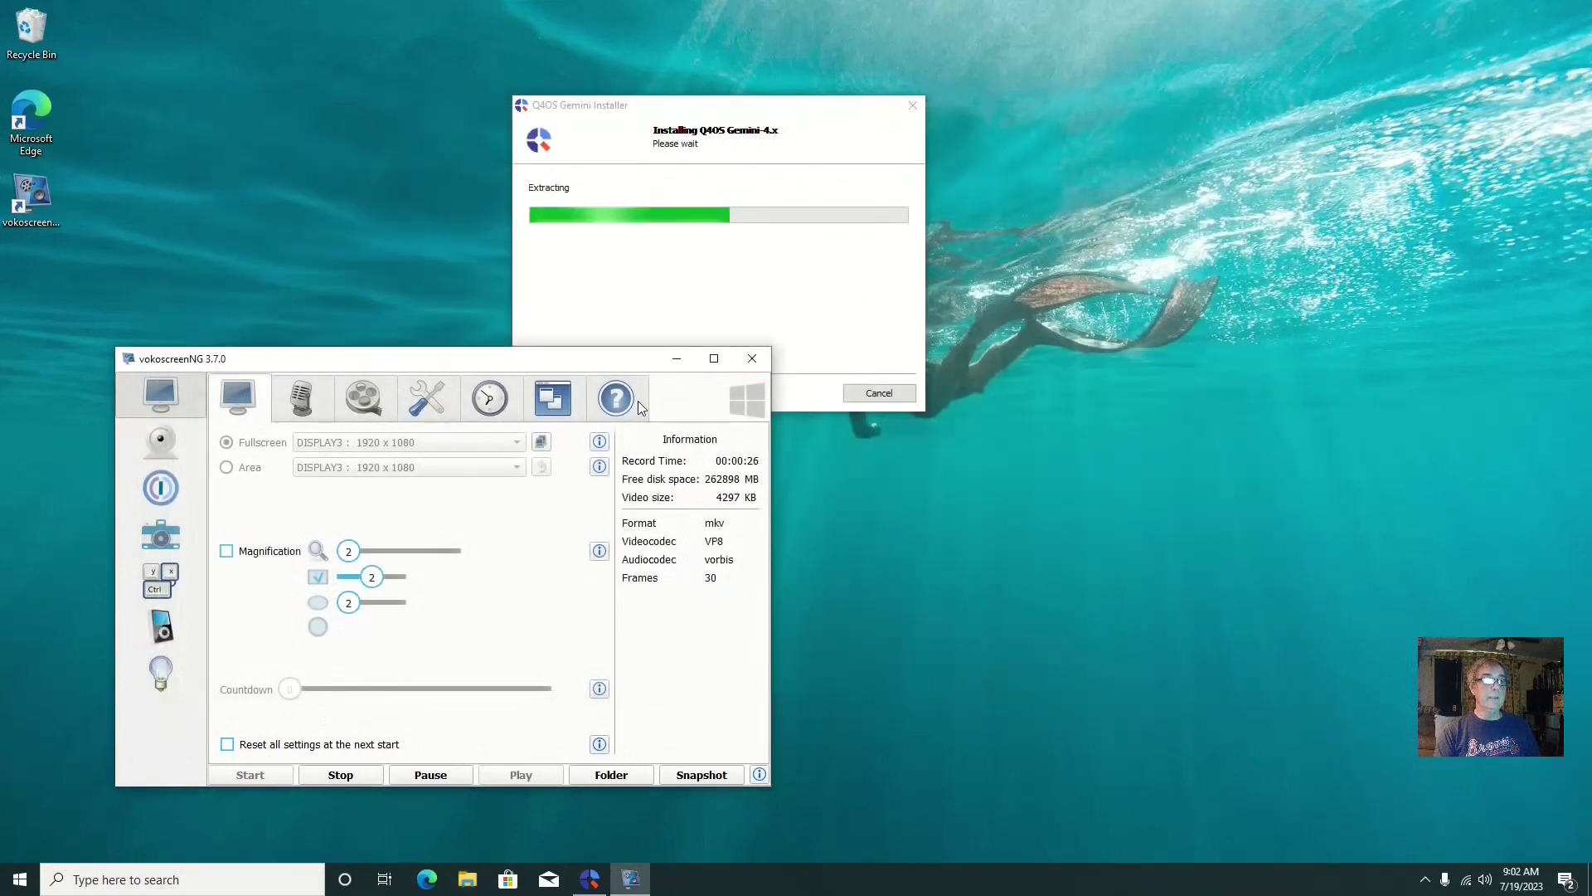
pyautogui.click(675, 362)
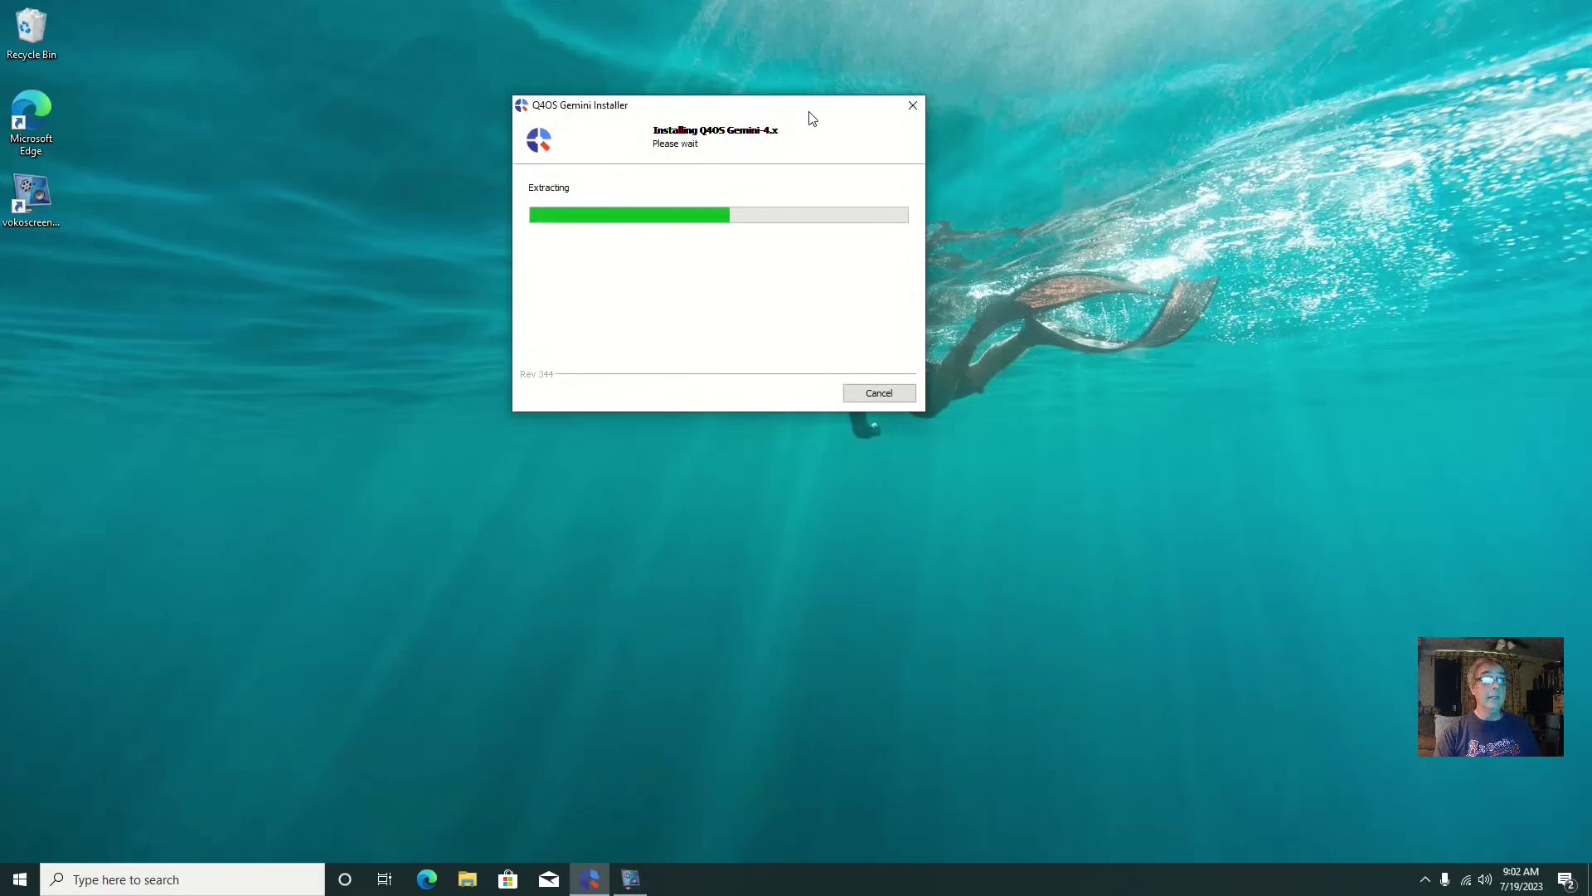
pyautogui.moveTo(811, 106); pyautogui.dragTo(828, 267)
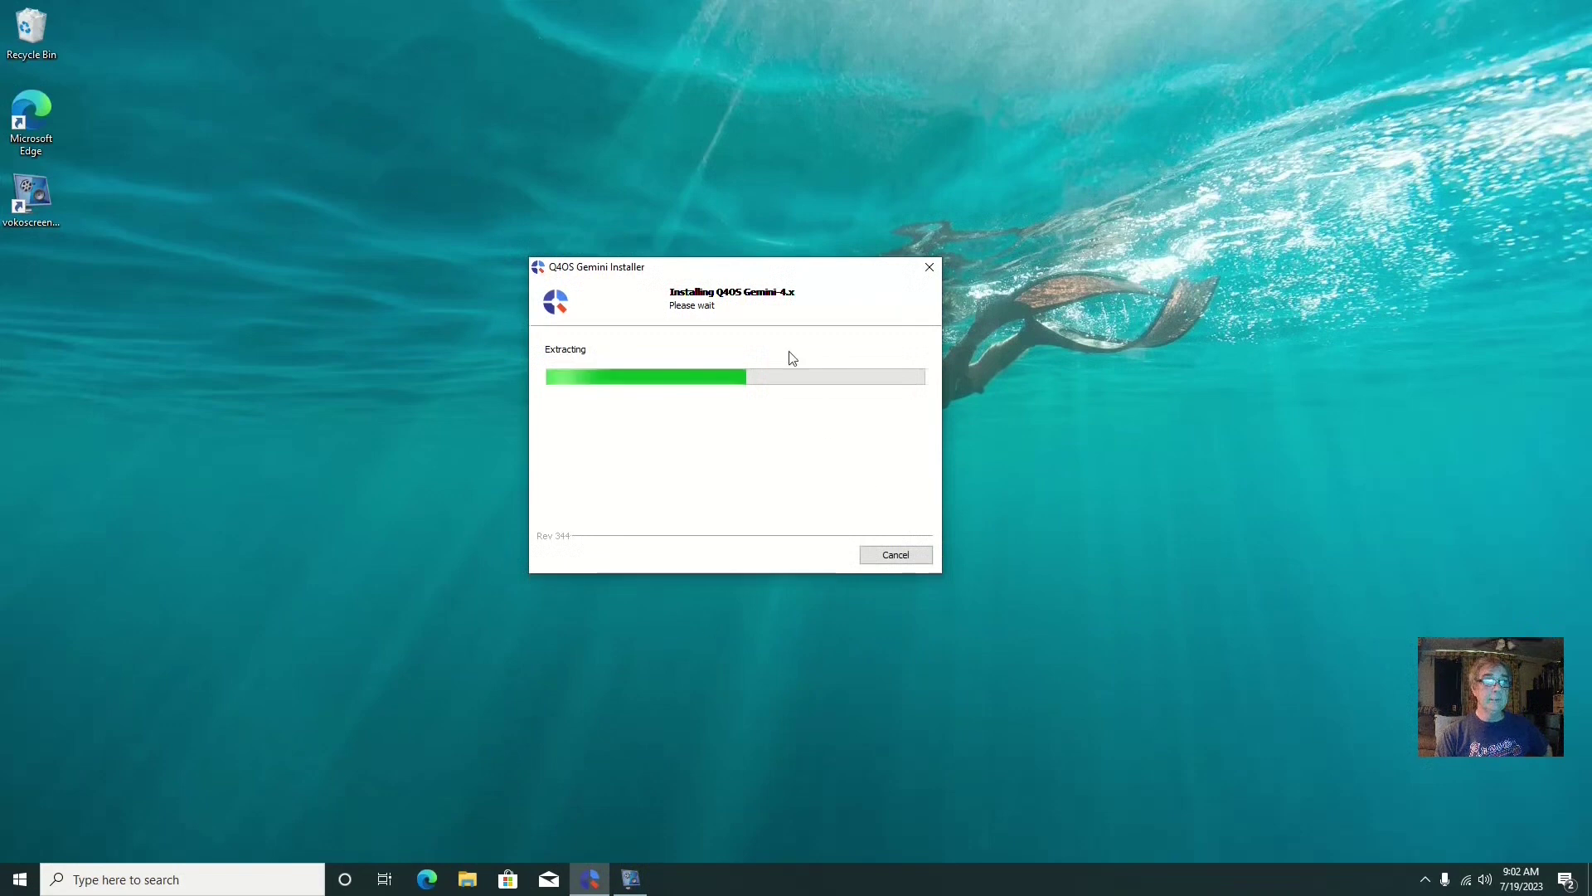
pyautogui.moveTo(767, 278); pyautogui.dragTo(776, 223)
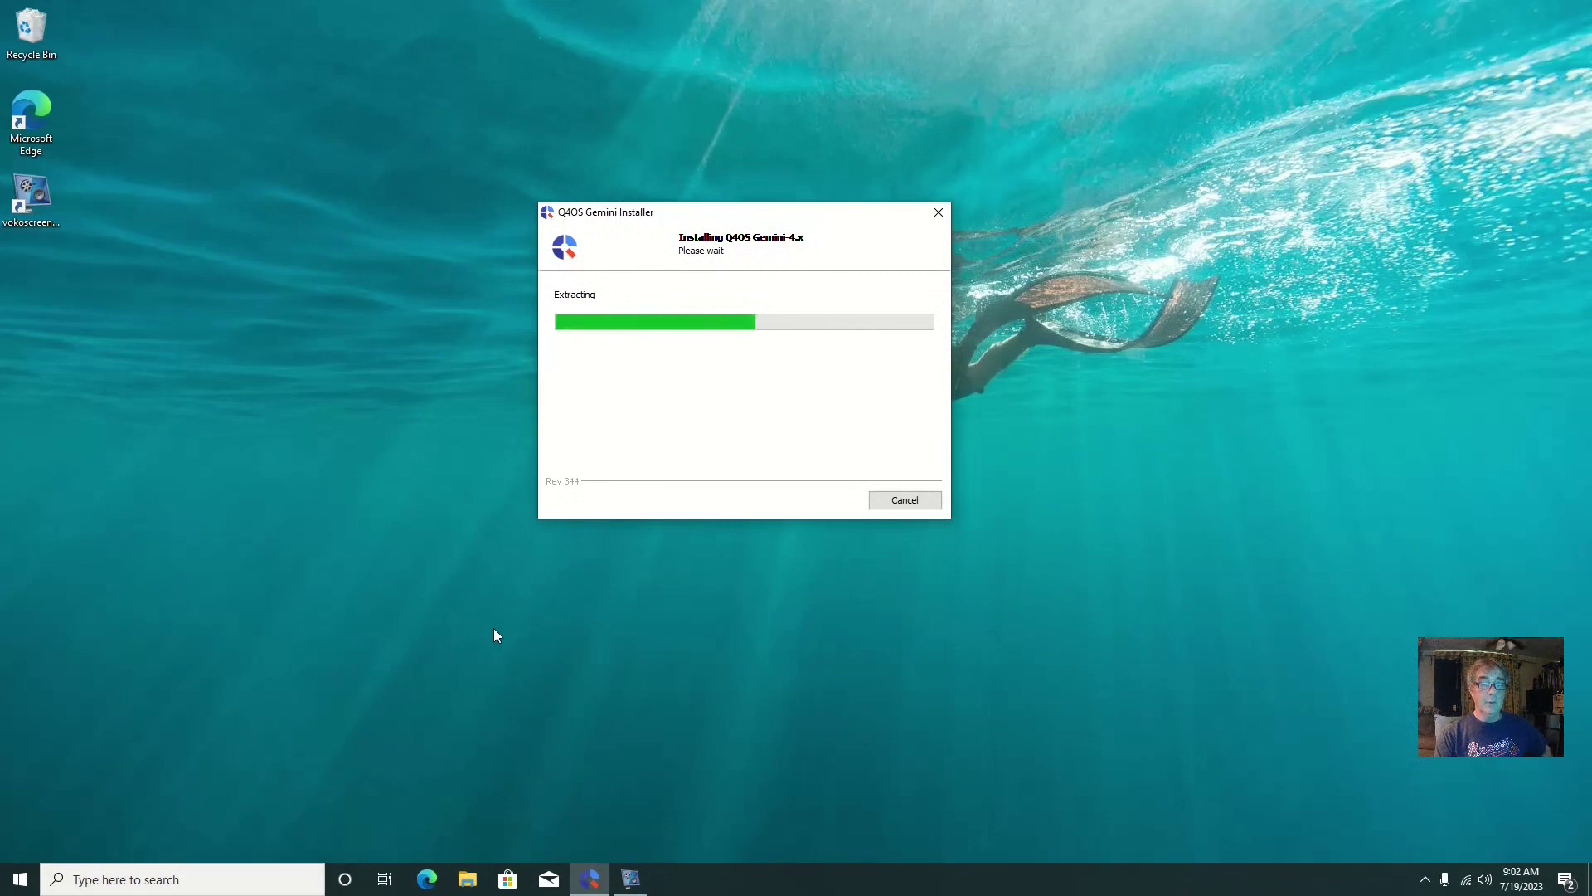
pyautogui.rightClick(923, 883)
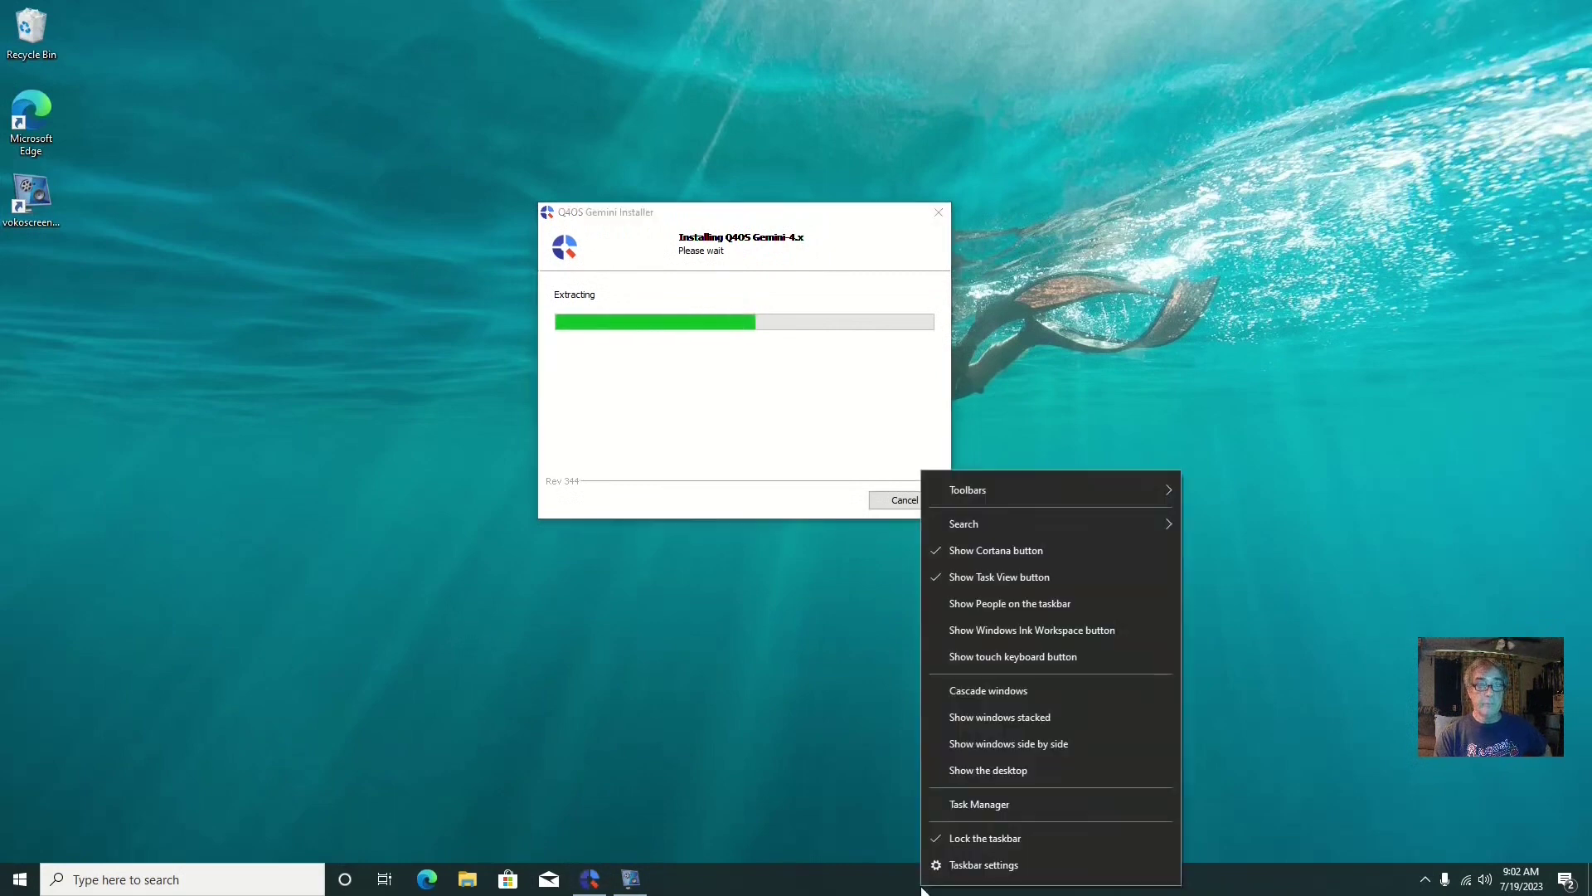
pyautogui.click(957, 806)
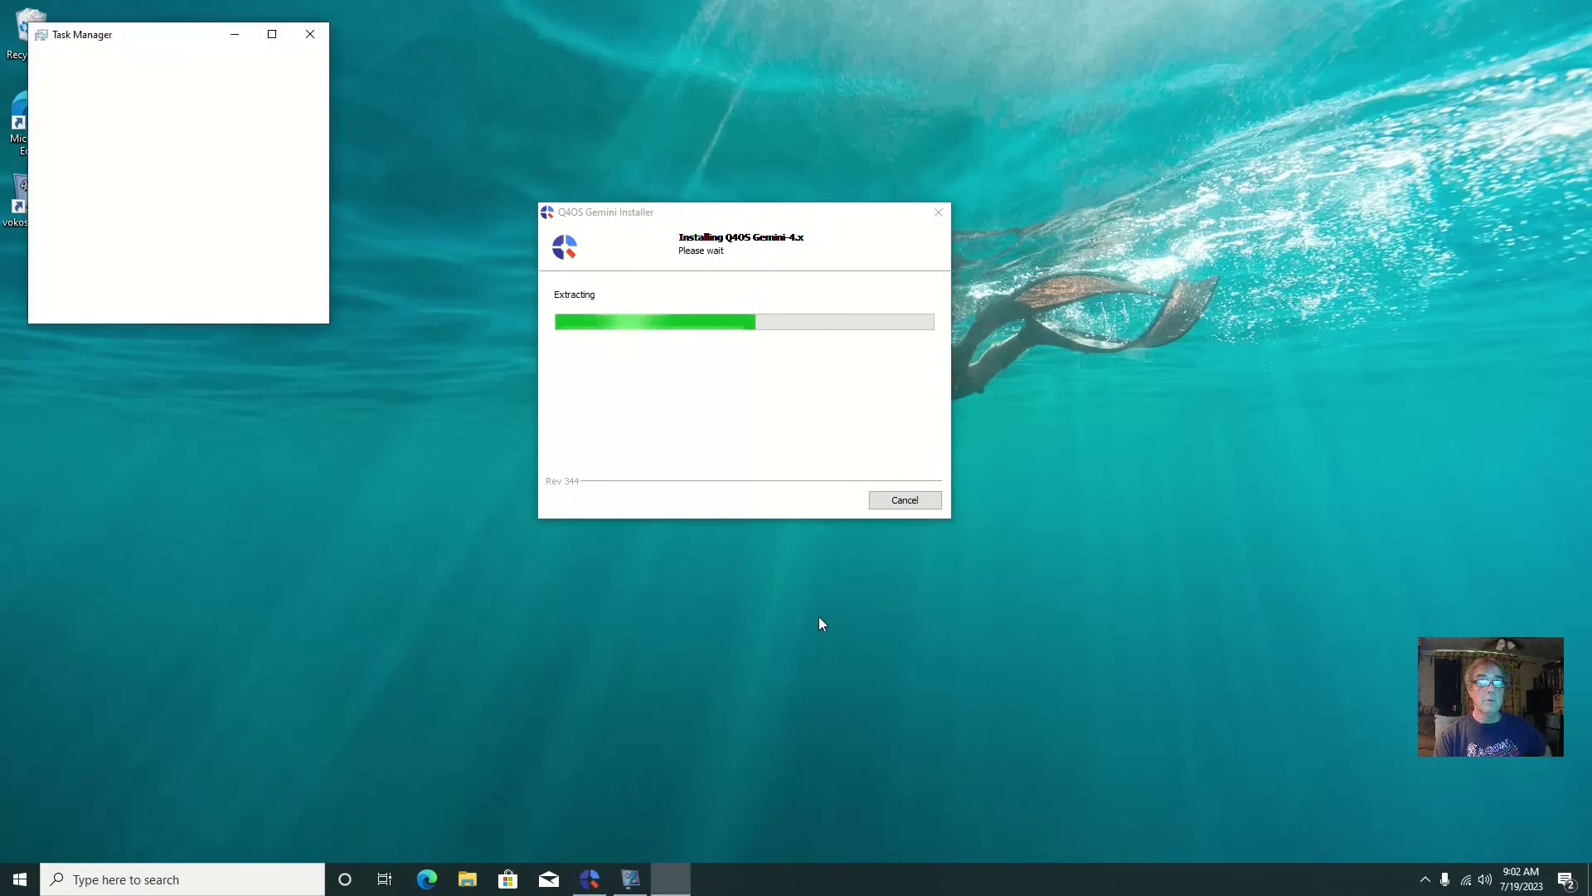
pyautogui.click(83, 305)
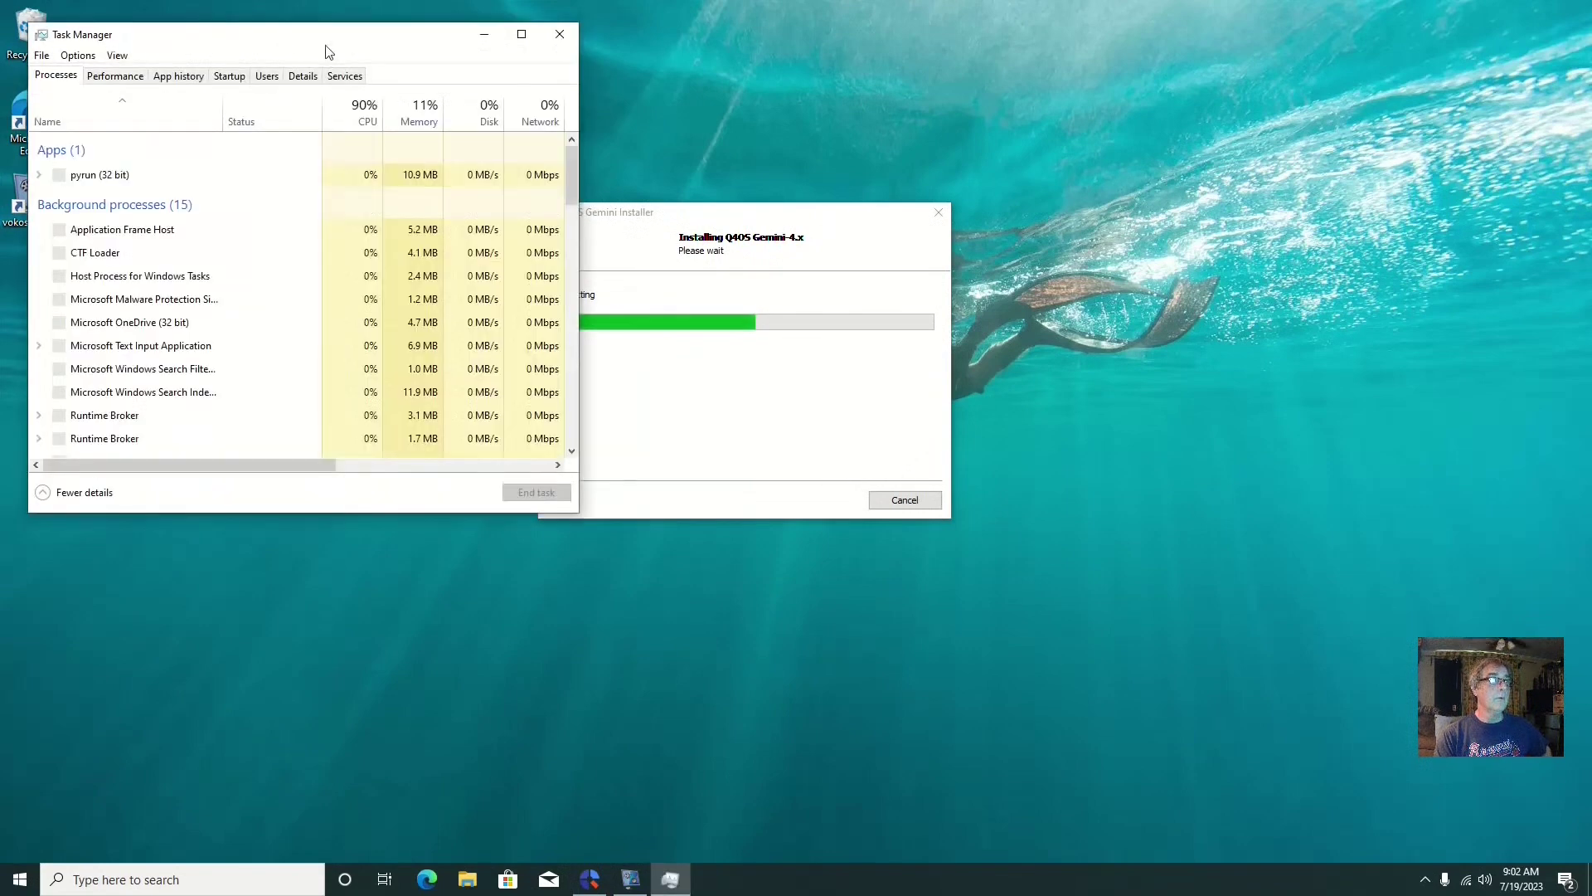
pyautogui.moveTo(326, 52); pyautogui.dragTo(651, 256)
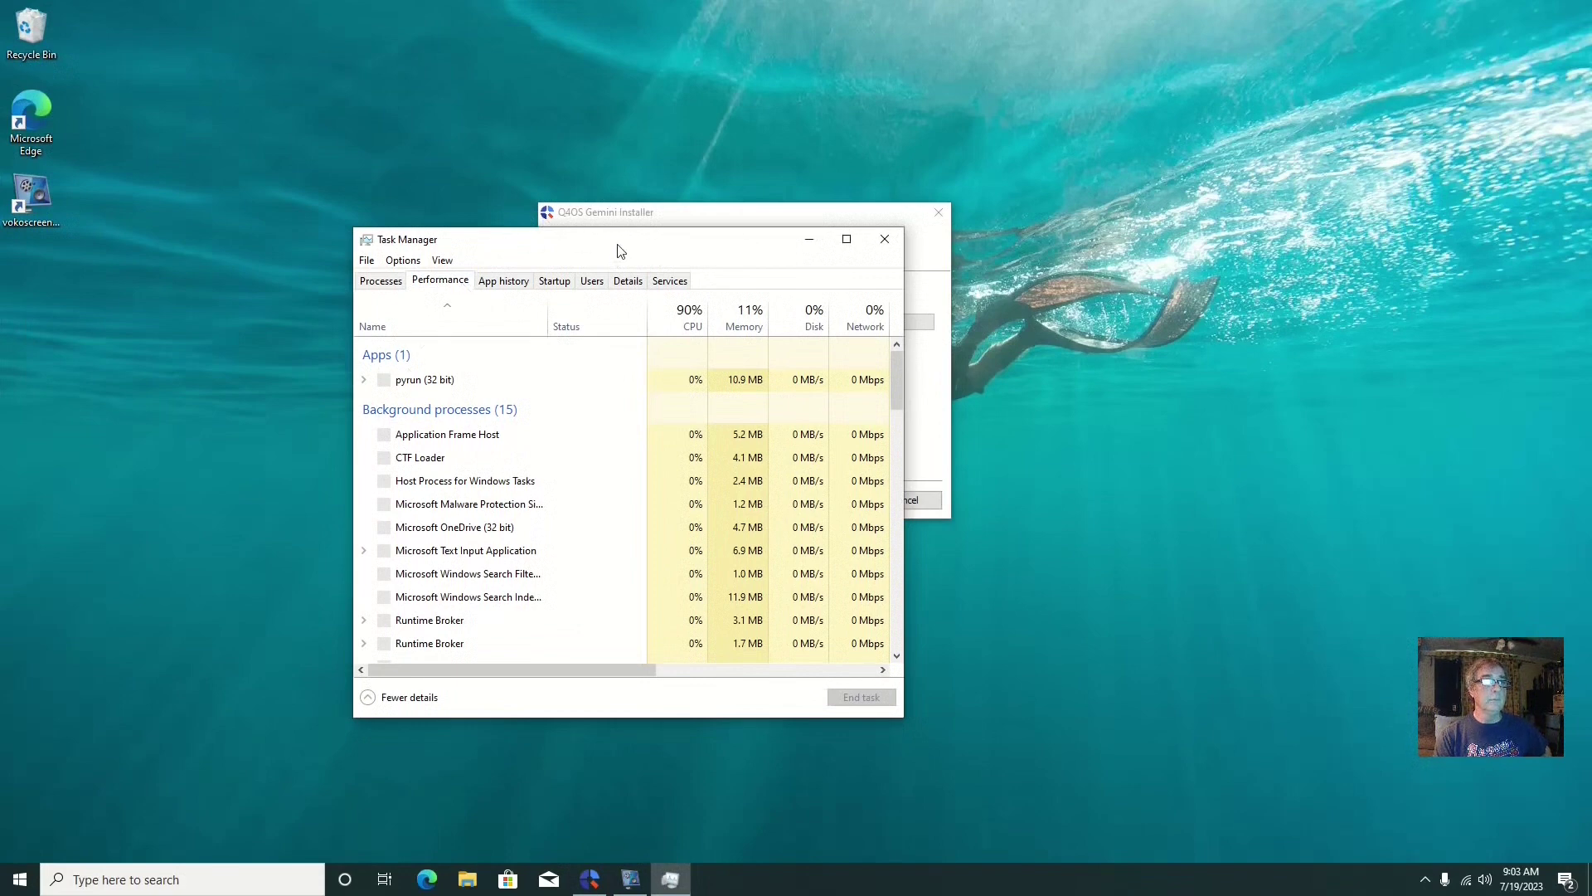
pyautogui.moveTo(657, 212); pyautogui.dragTo(856, 137)
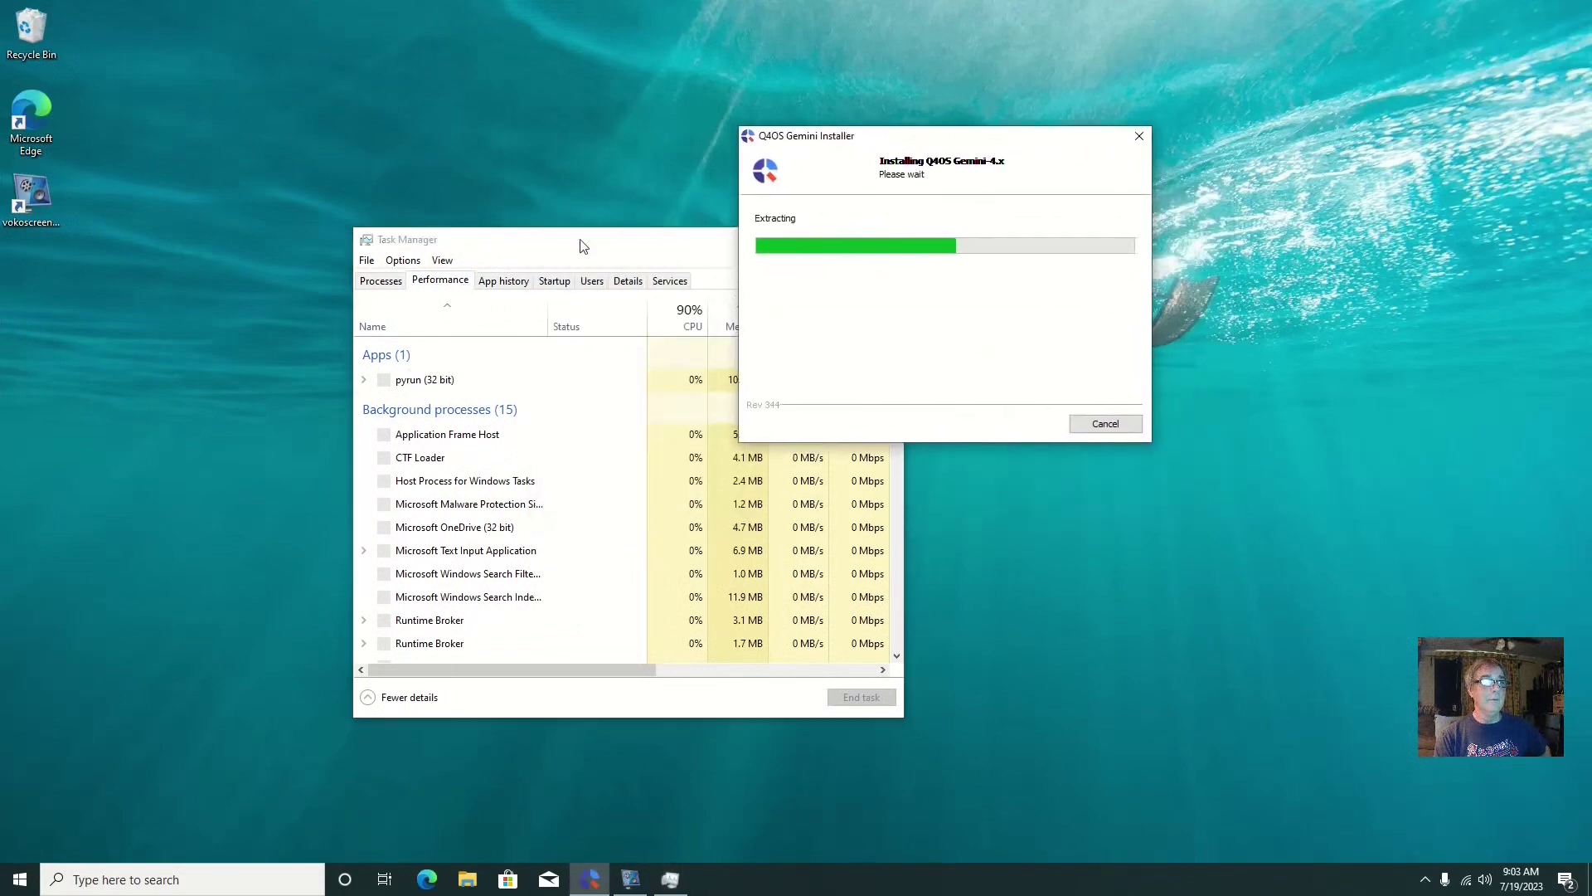
pyautogui.moveTo(578, 242); pyautogui.dragTo(378, 246)
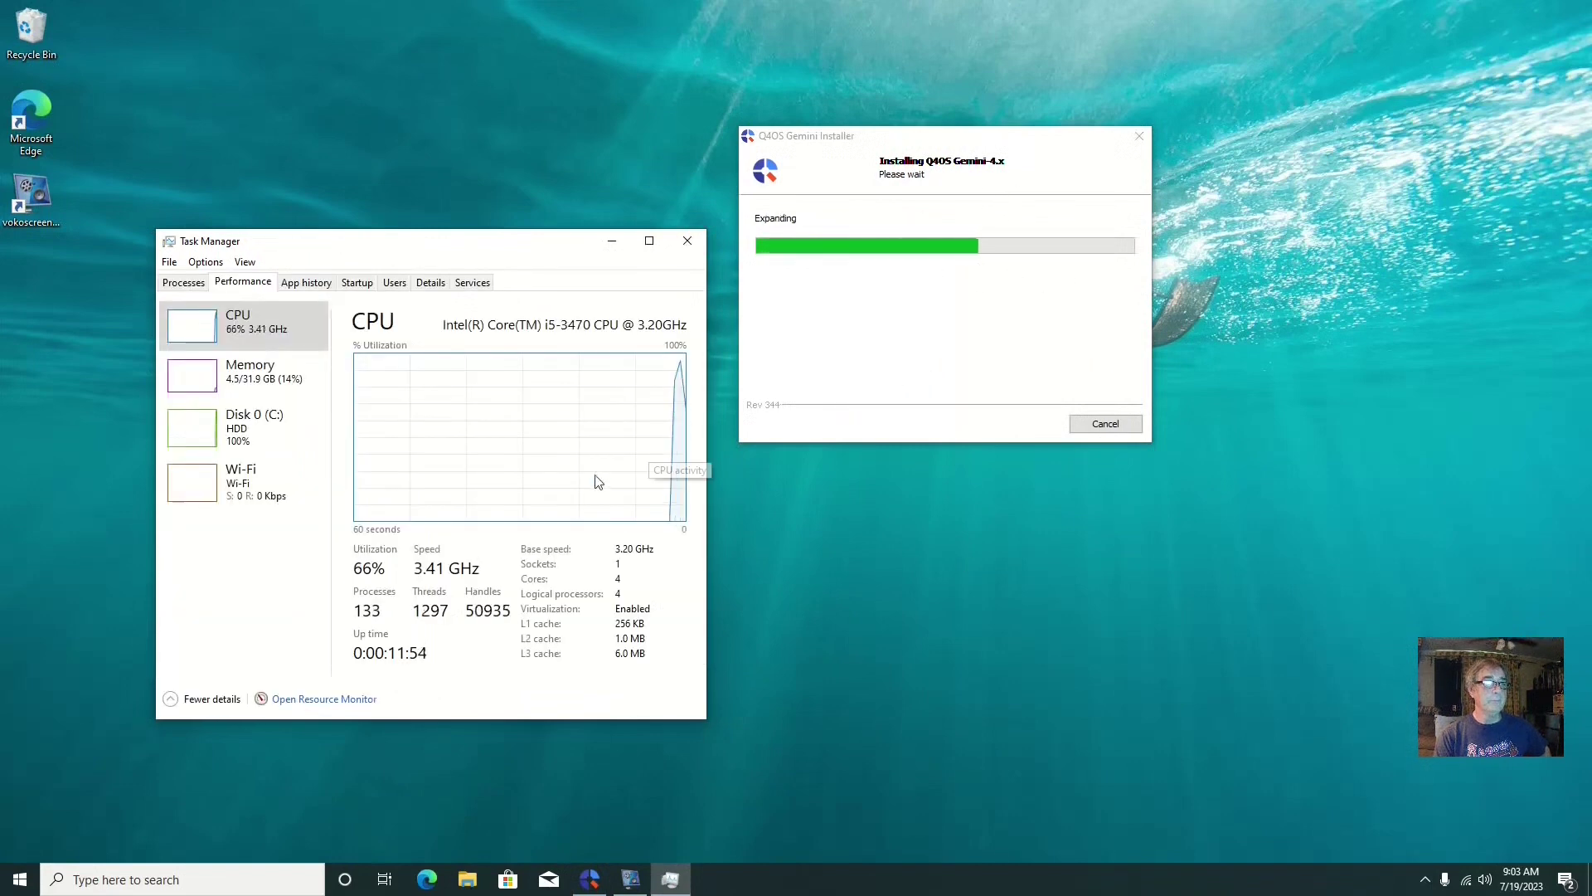
pyautogui.rightClick(544, 443)
pyautogui.moveTo(583, 456)
pyautogui.click(809, 478)
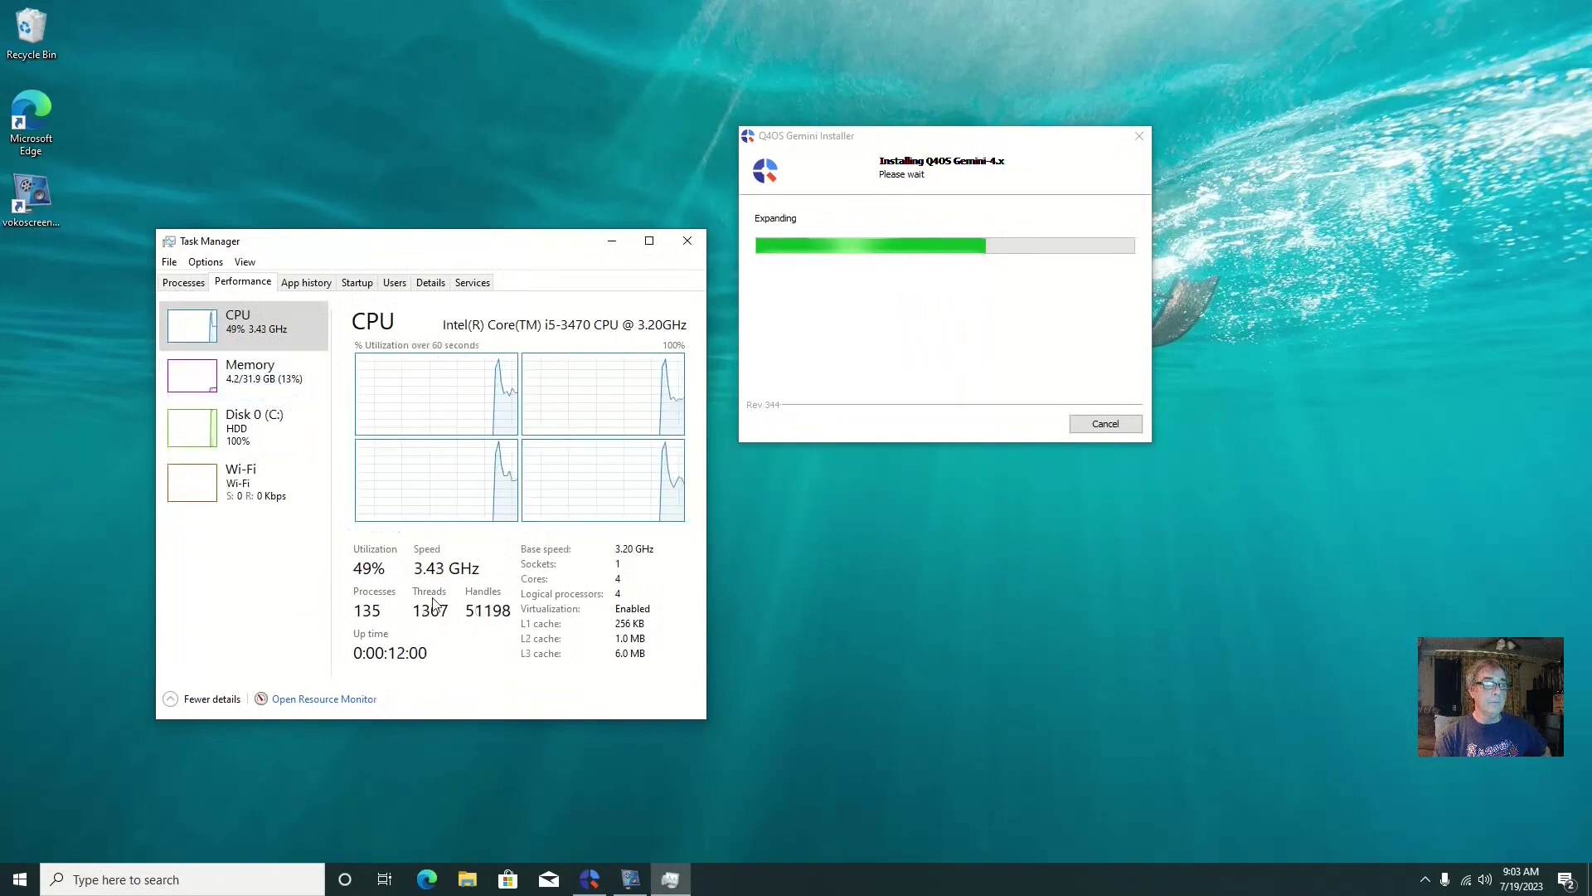
pyautogui.click(258, 376)
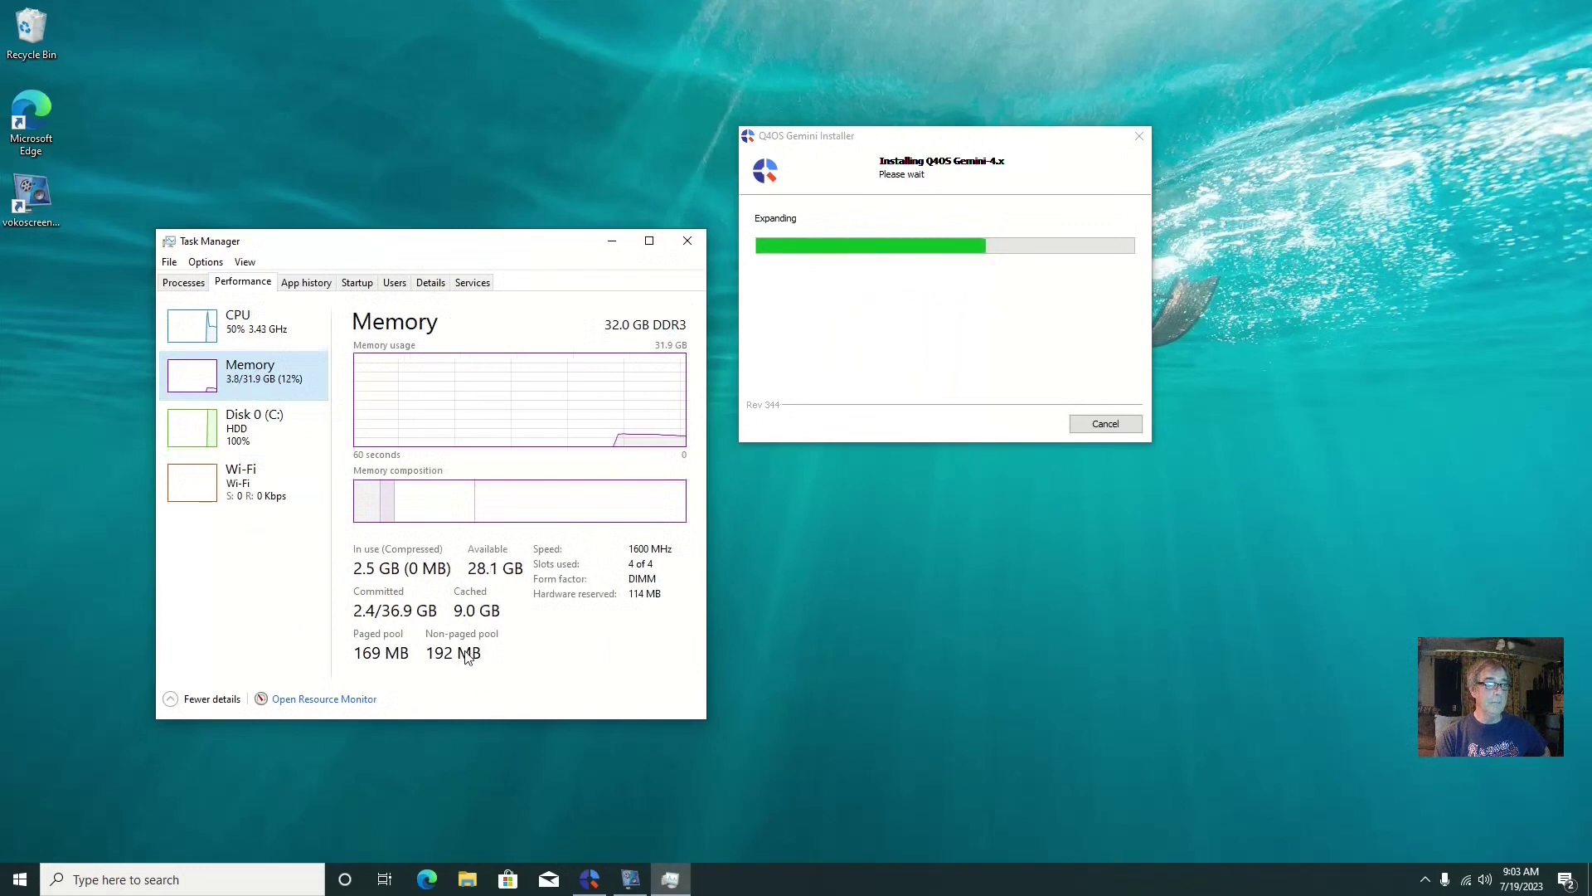
pyautogui.click(687, 242)
pyautogui.moveTo(940, 144); pyautogui.dragTo(683, 197)
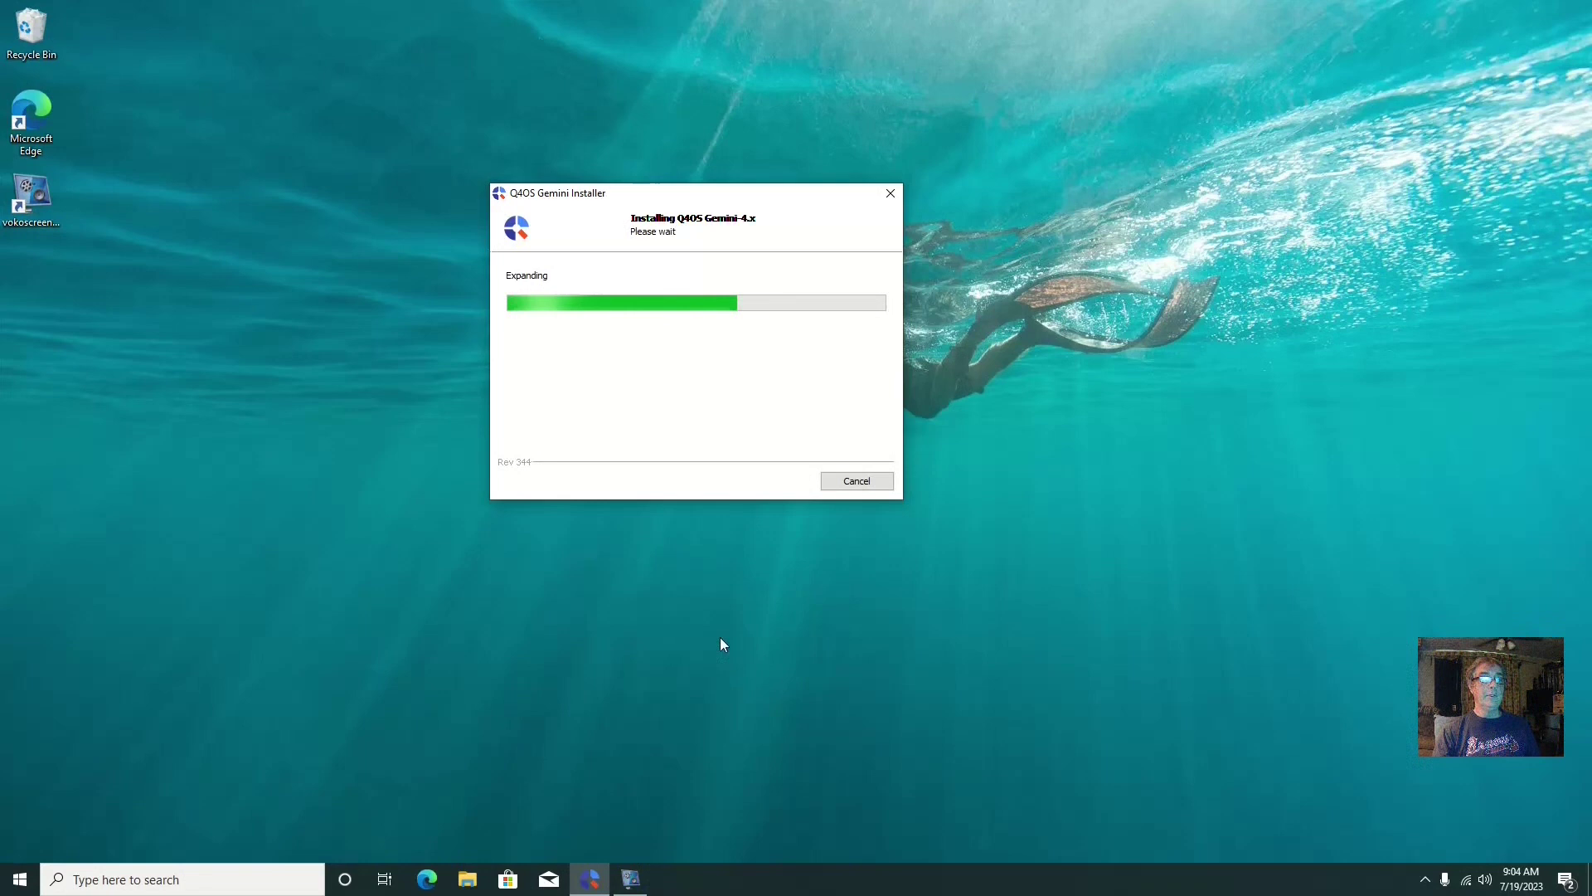
# Restore vokoscreenNG, launch Device Manager from the Start right-click menu, and move it lower
pyautogui.click(631, 879)
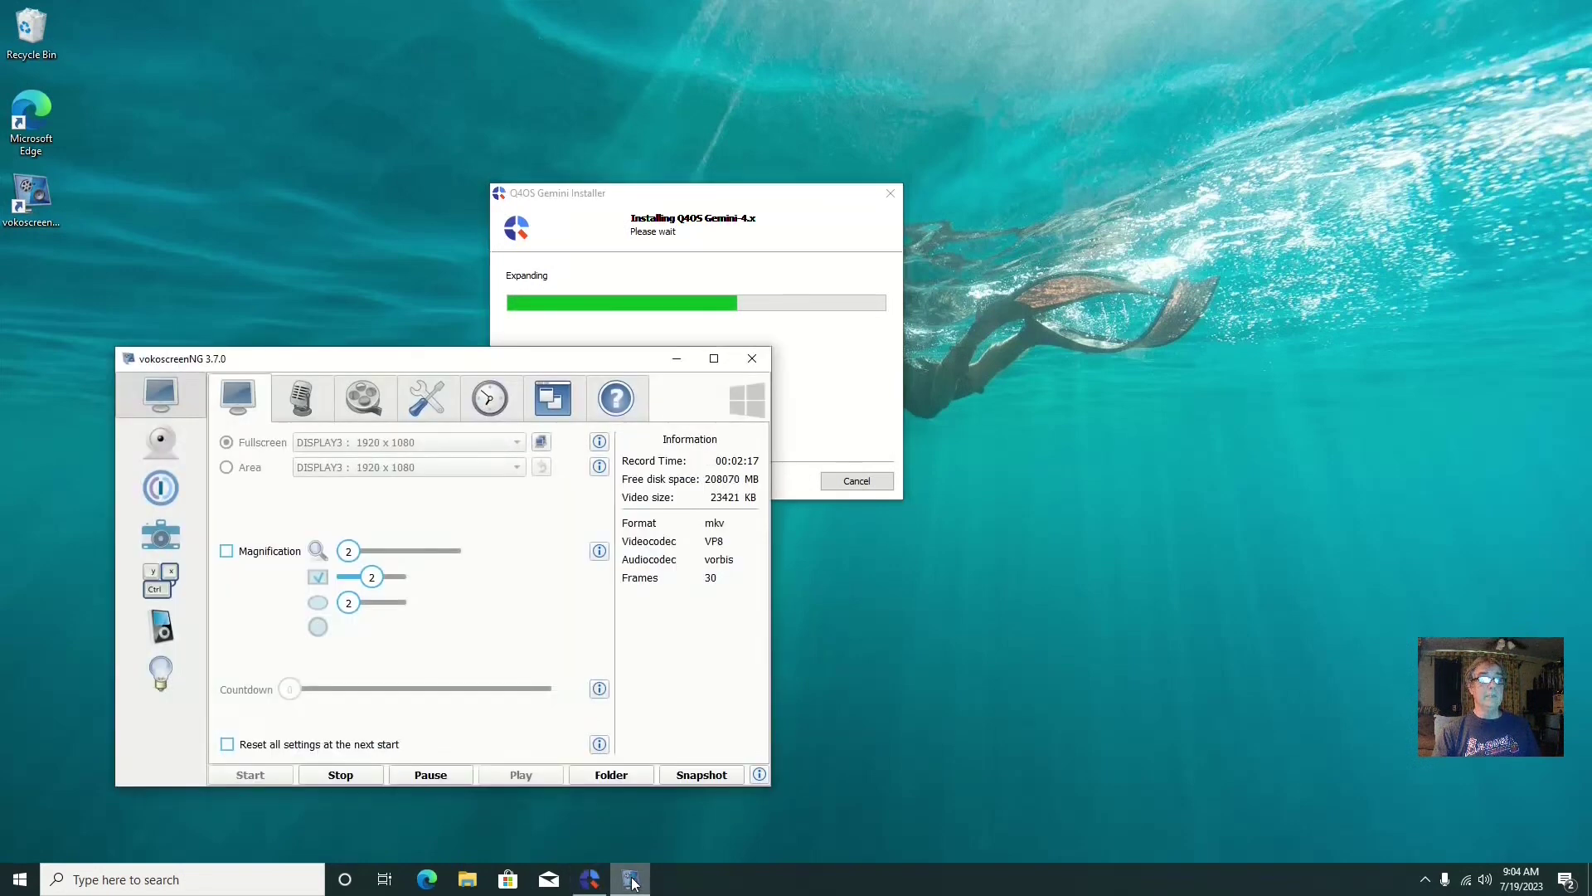
pyautogui.moveTo(594, 362); pyautogui.dragTo(525, 405)
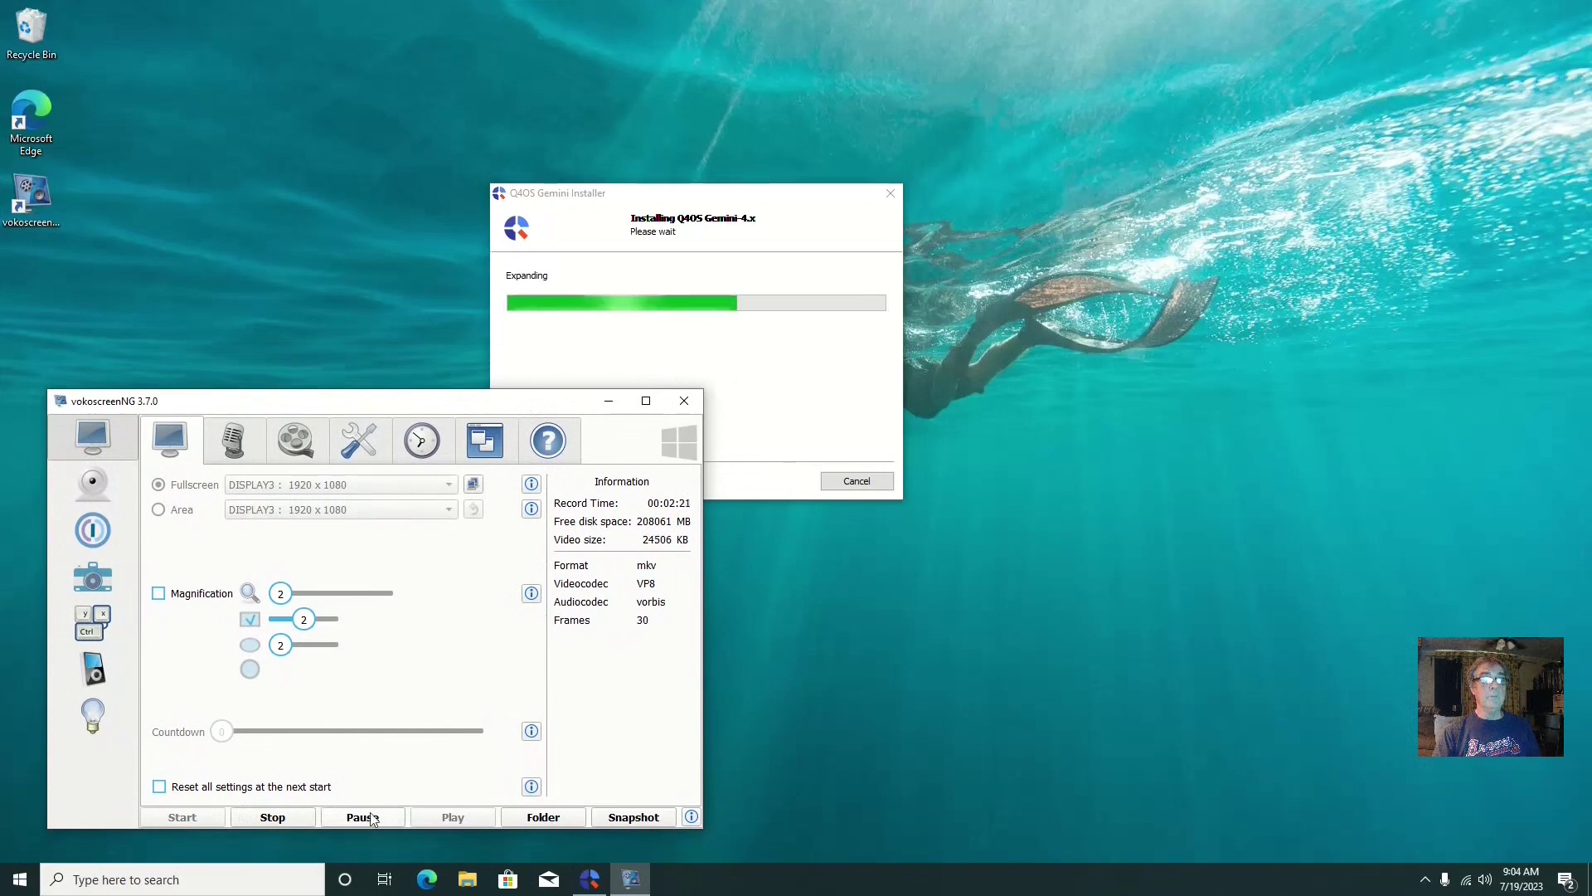
pyautogui.rightClick(20, 879)
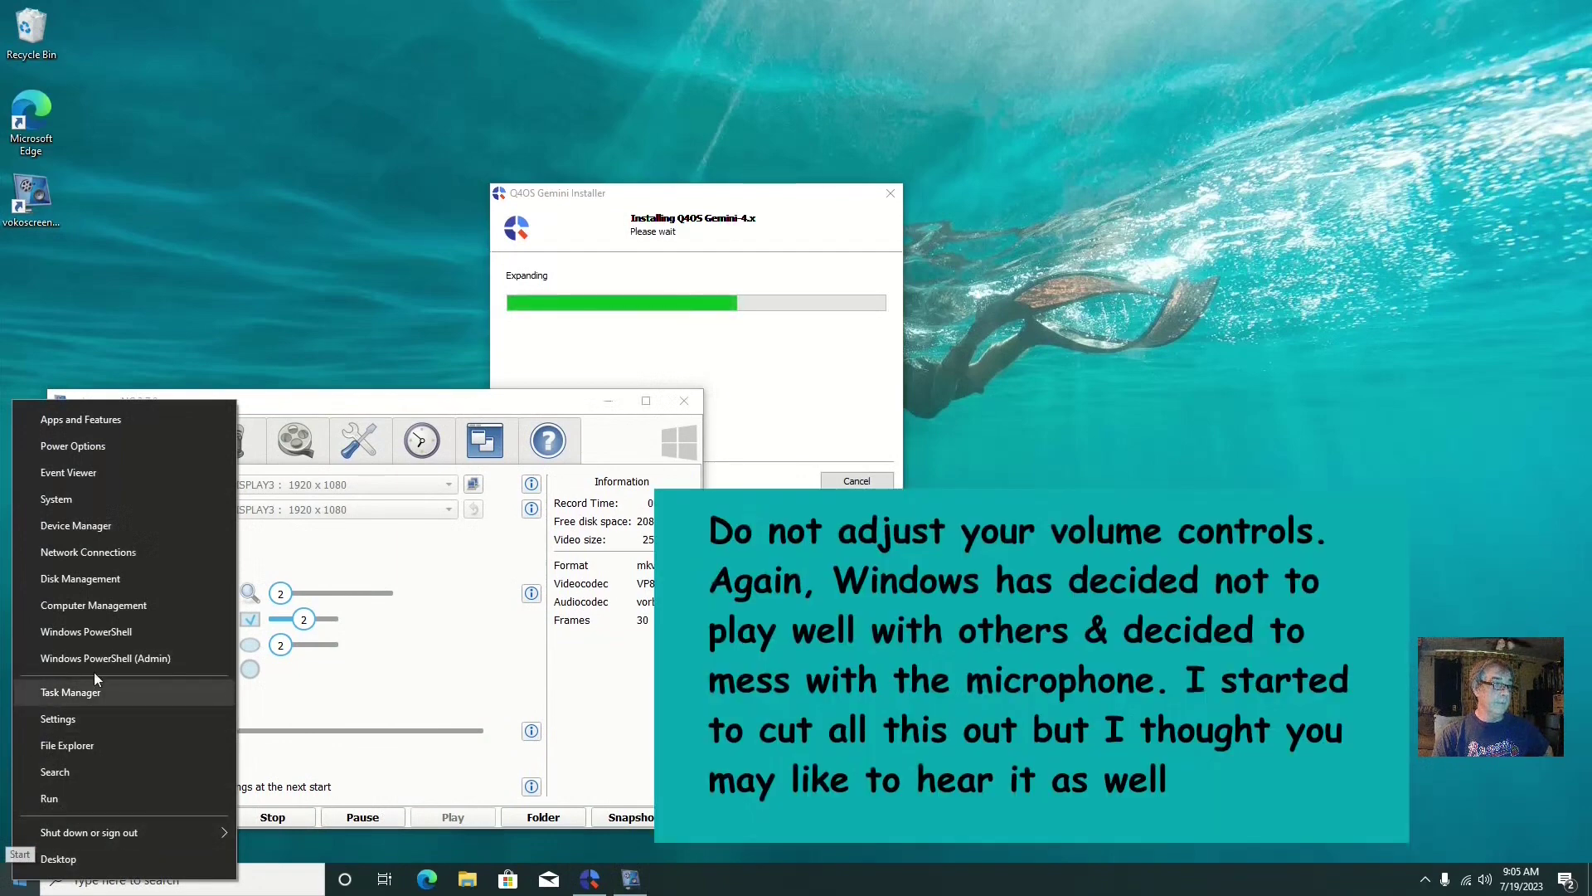
pyautogui.click(116, 530)
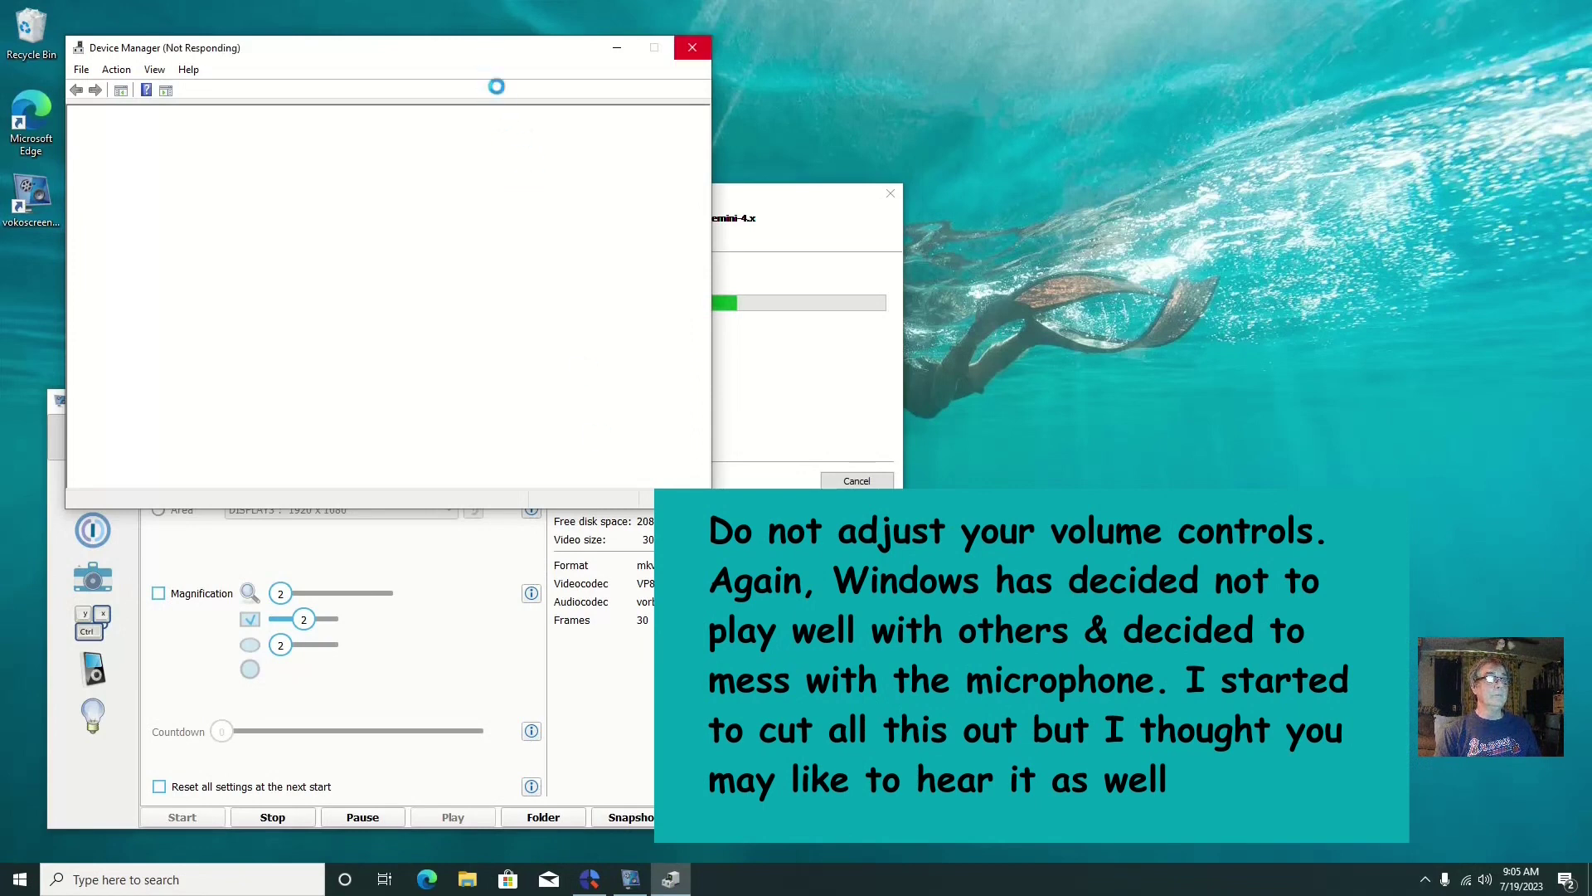
pyautogui.moveTo(478, 57); pyautogui.dragTo(500, 263)
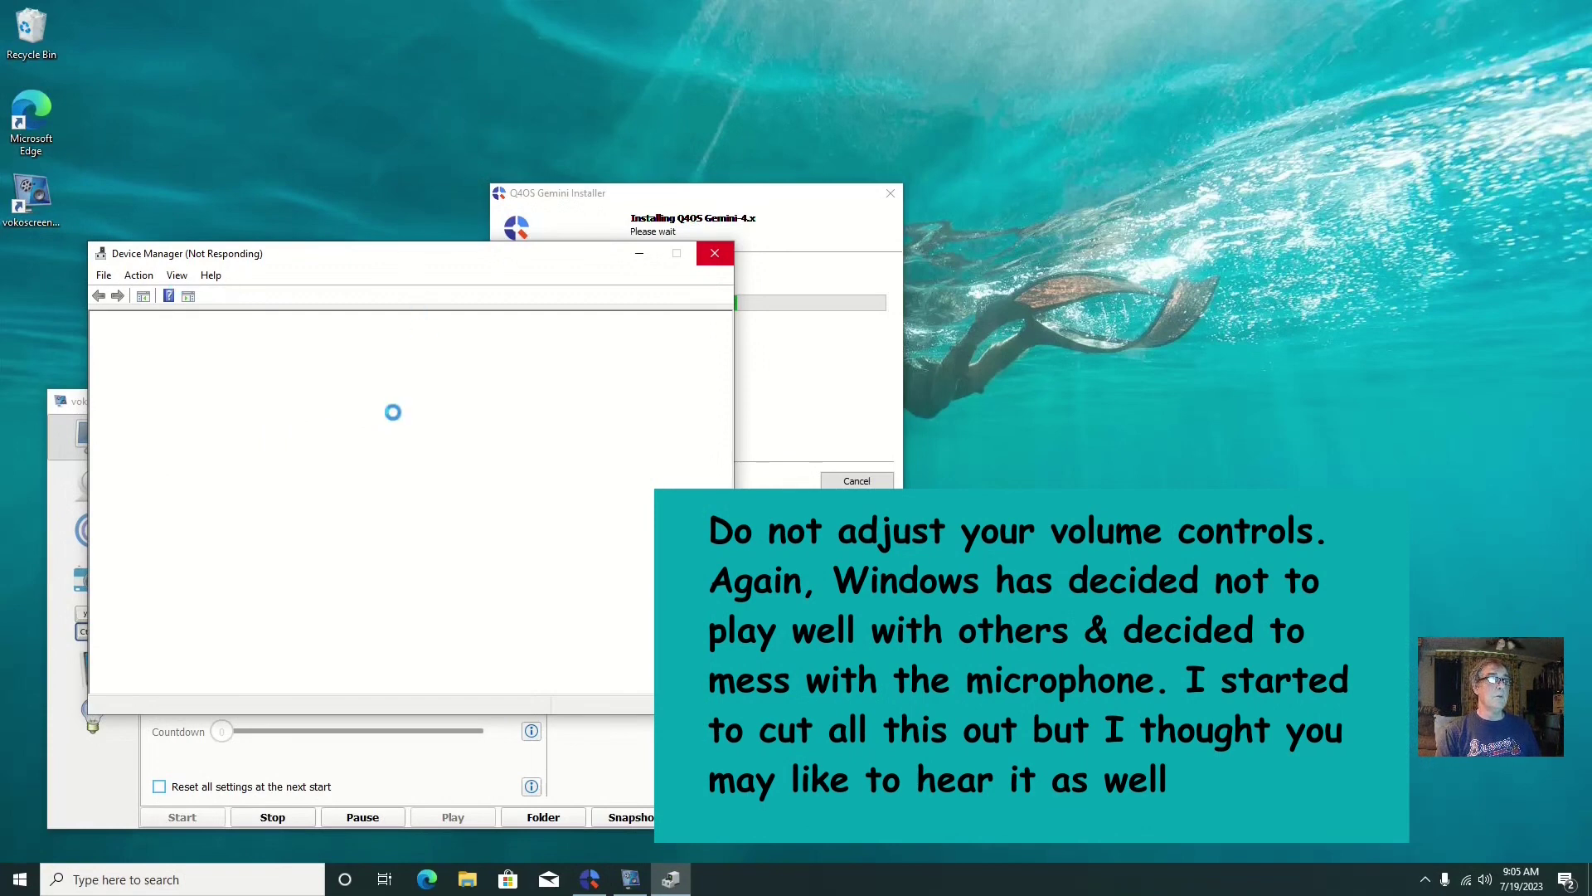
# Disable the Realtek wireless adapter under Network adapters, confirm Yes, and close Device Manager
pyautogui.click(89, 798)
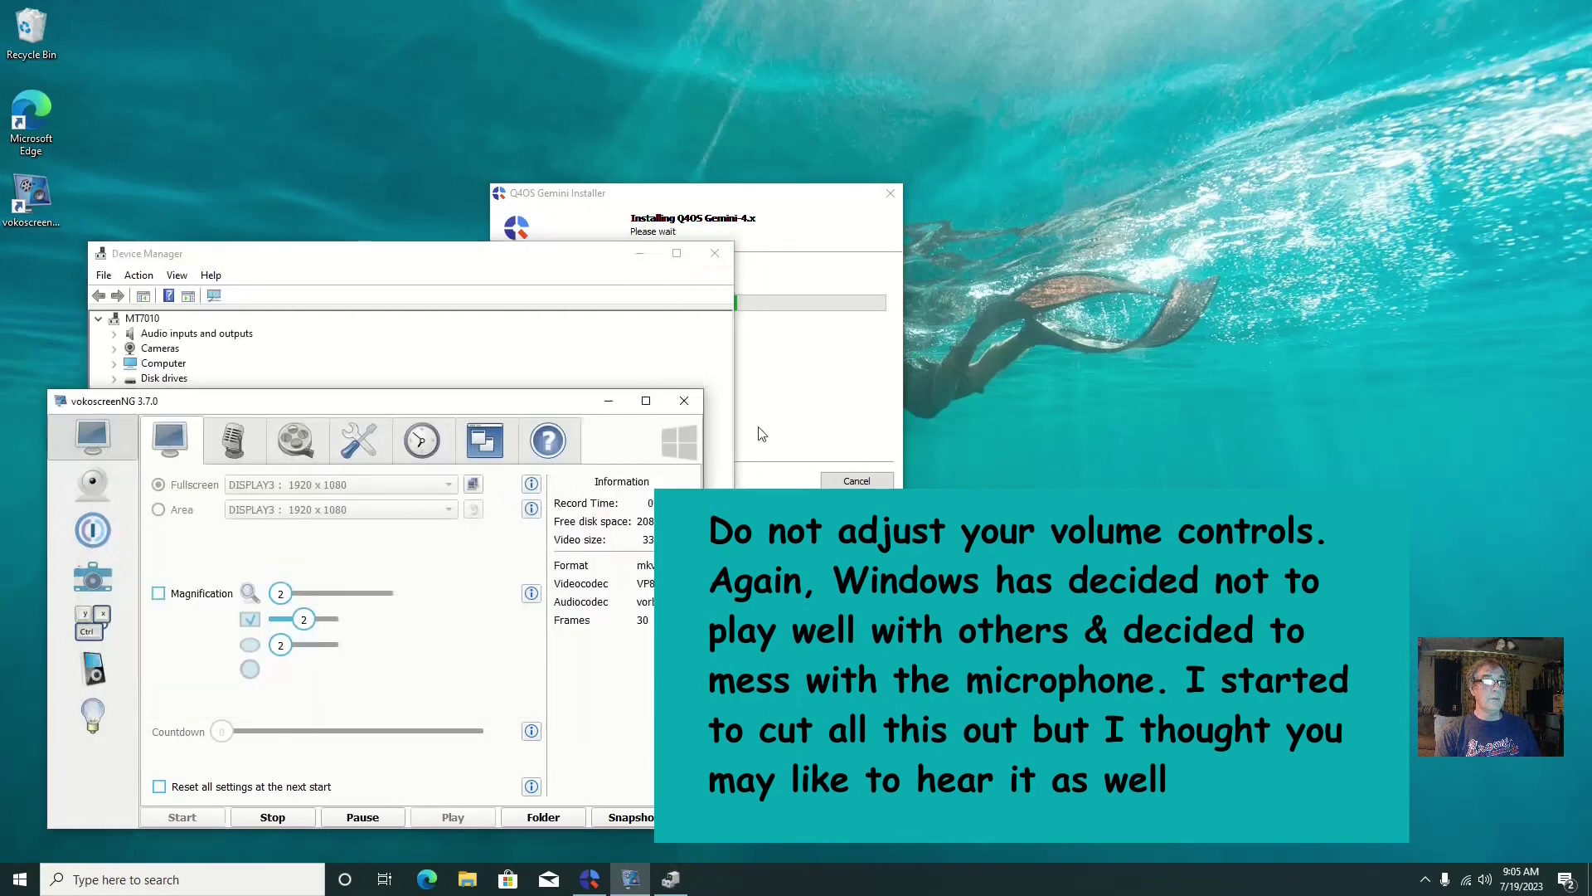
pyautogui.click(597, 348)
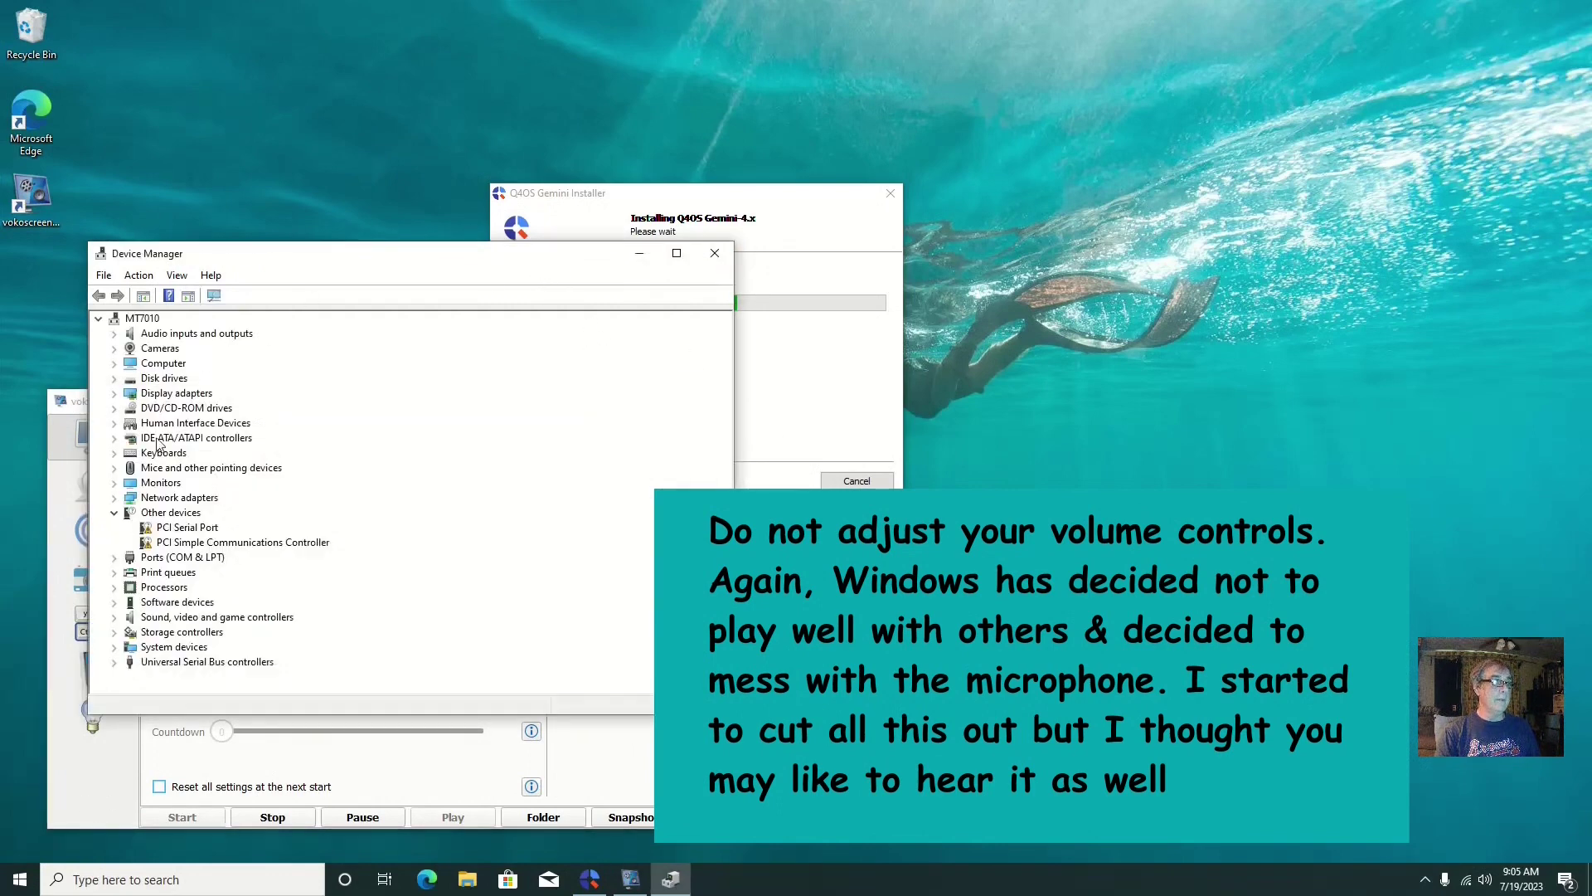
pyautogui.click(115, 498)
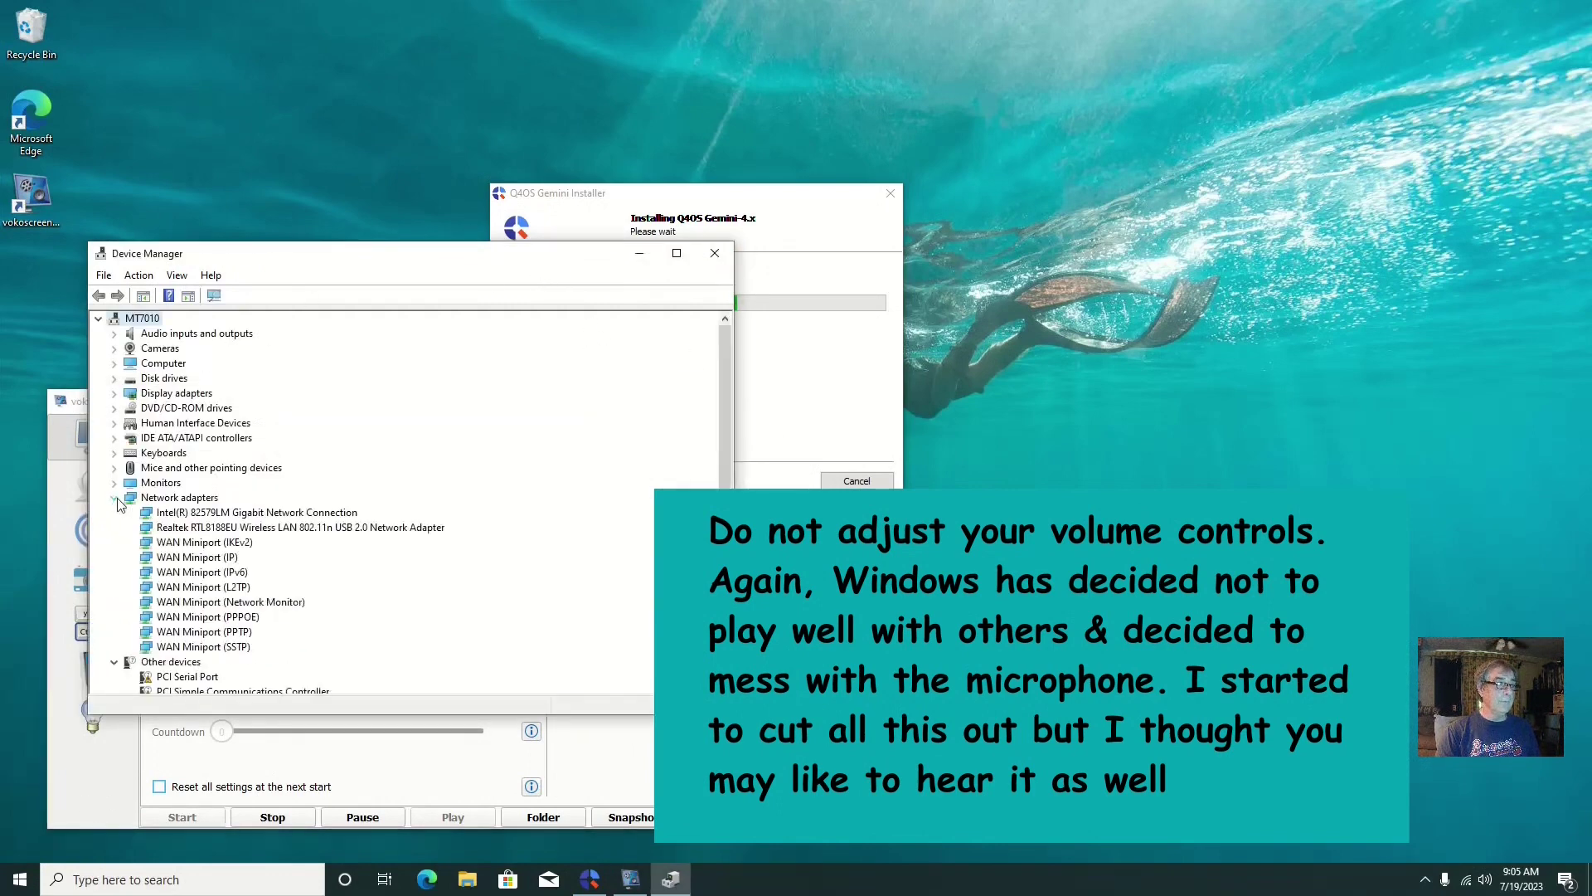
pyautogui.click(266, 528)
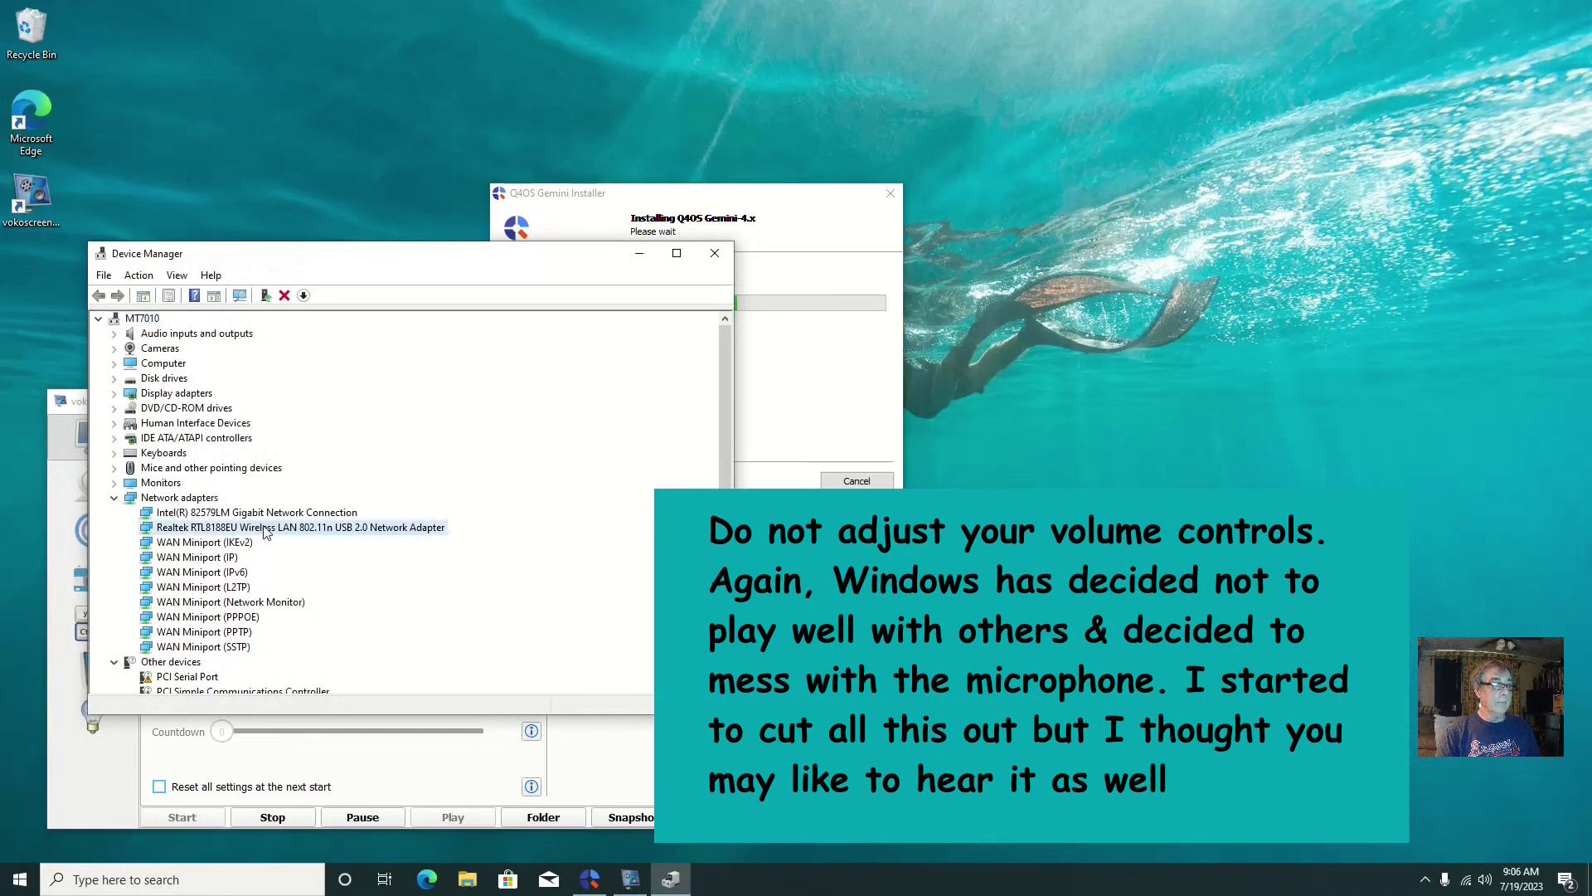
pyautogui.rightClick(265, 528)
pyautogui.click(323, 554)
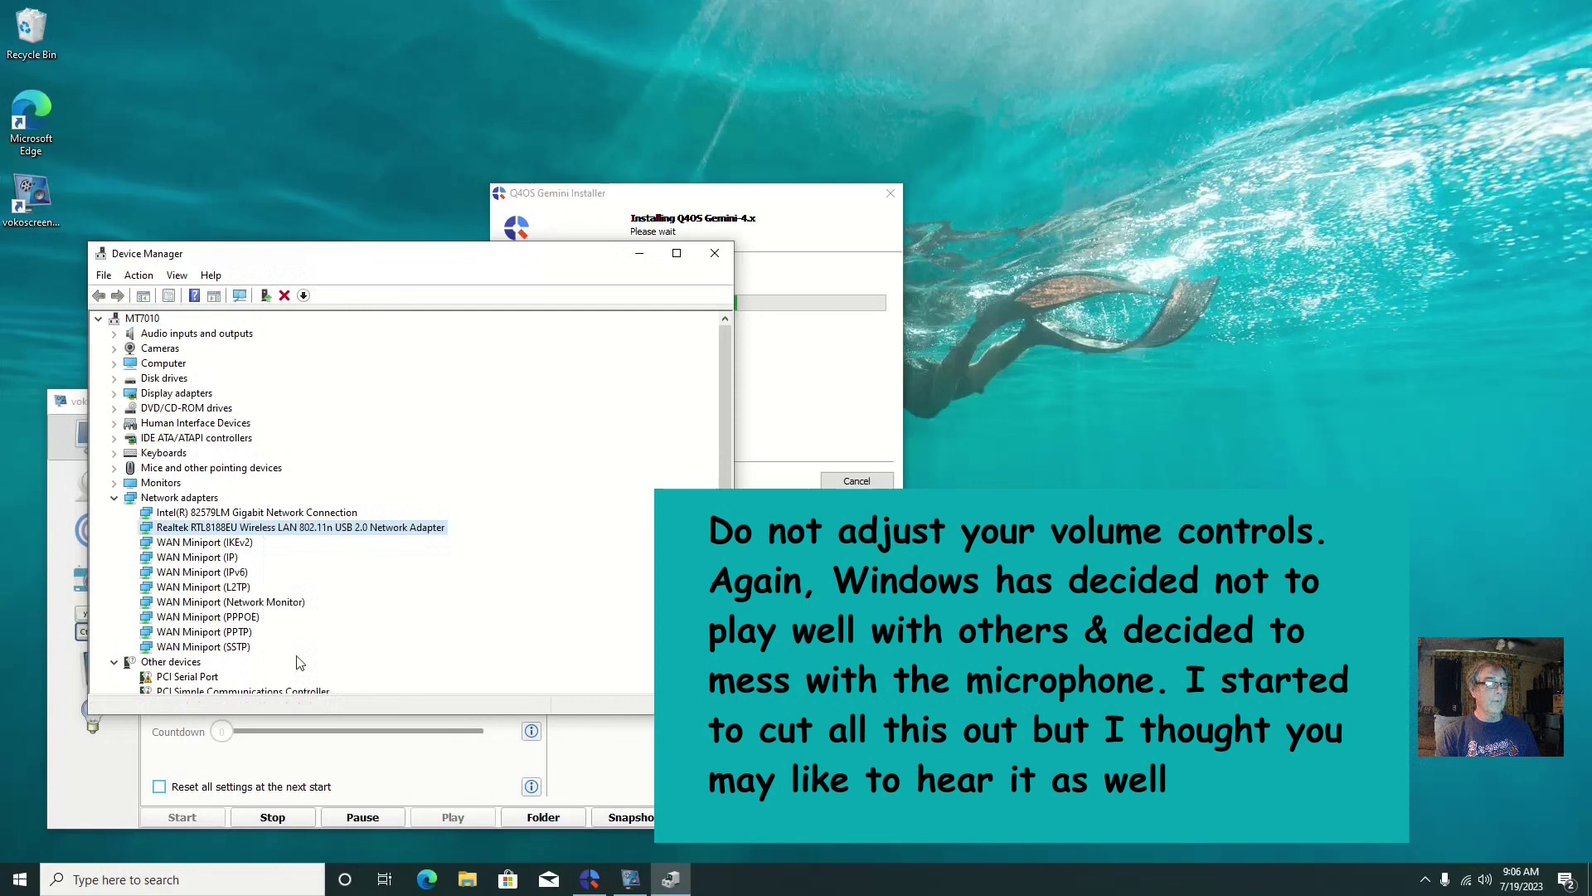
pyautogui.click(837, 458)
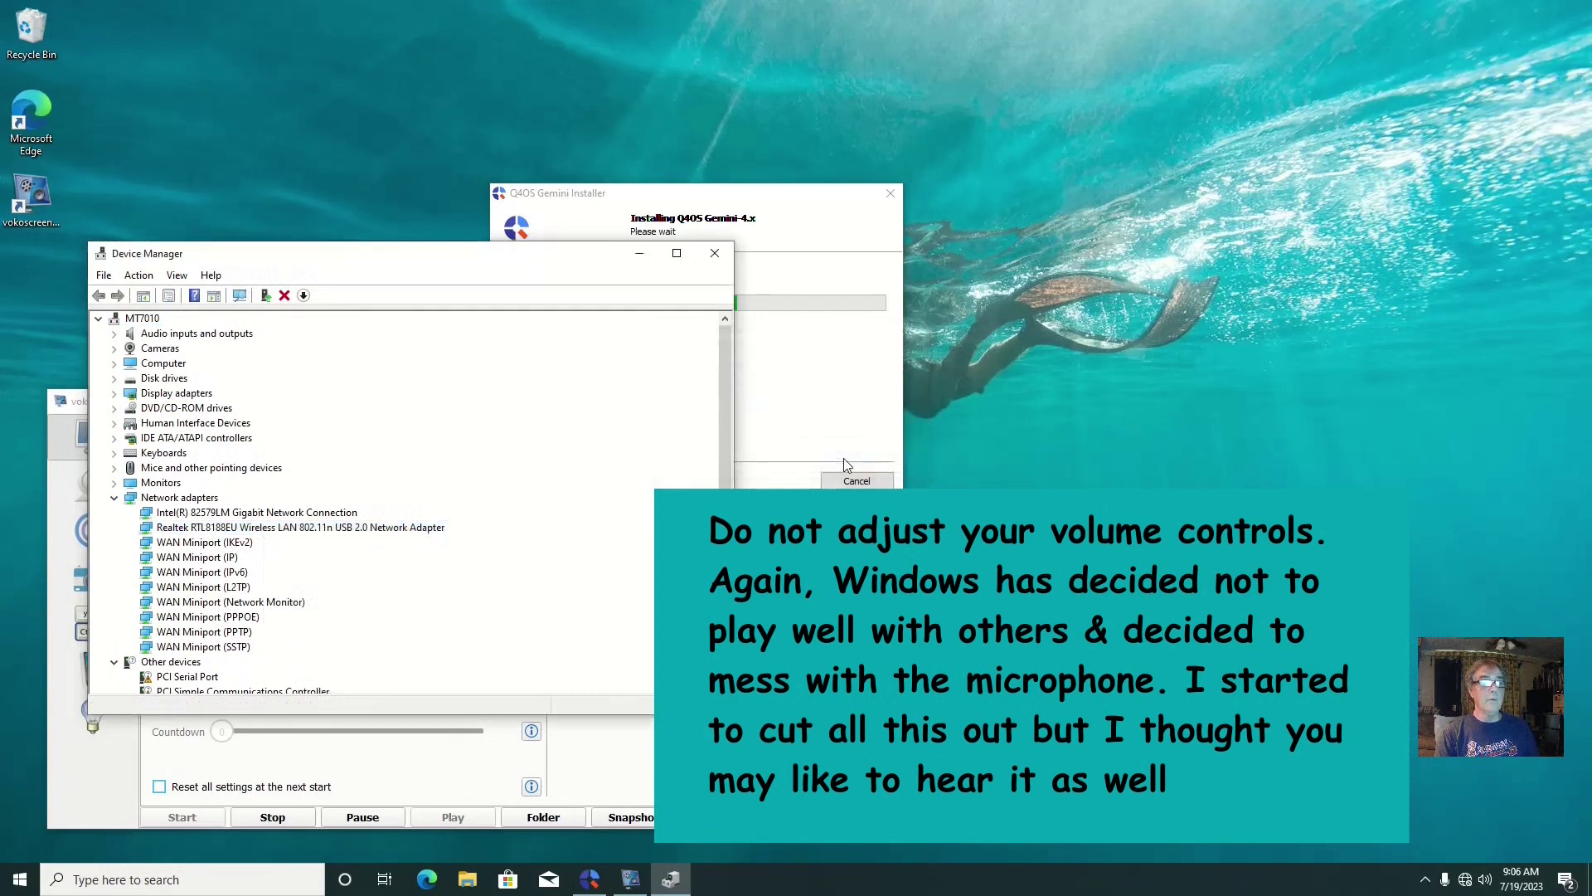
pyautogui.click(715, 254)
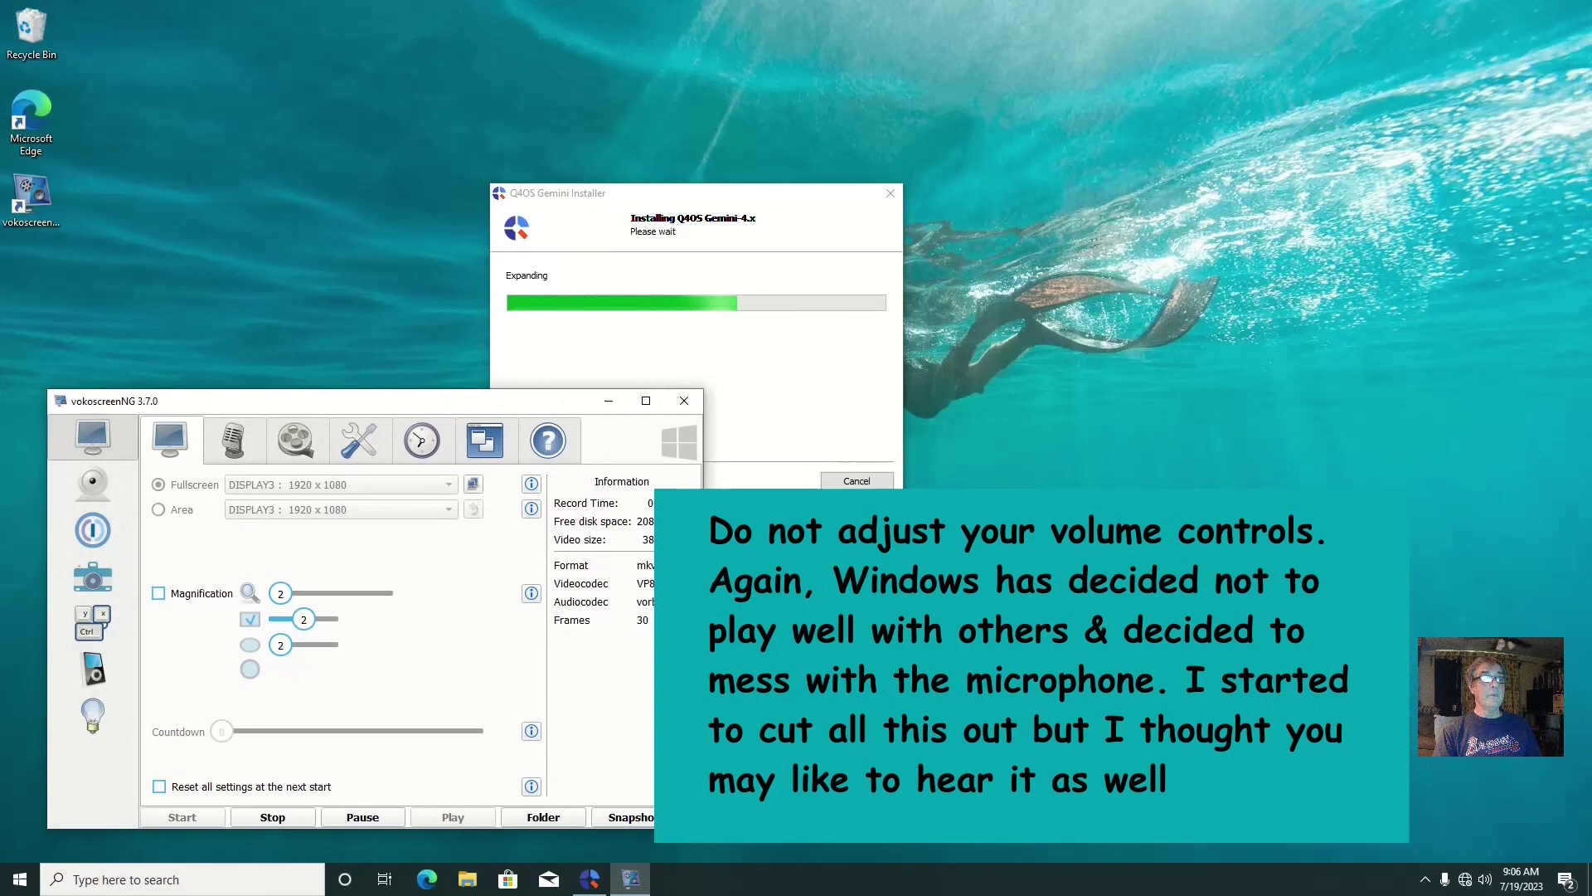
pyautogui.click(367, 818)
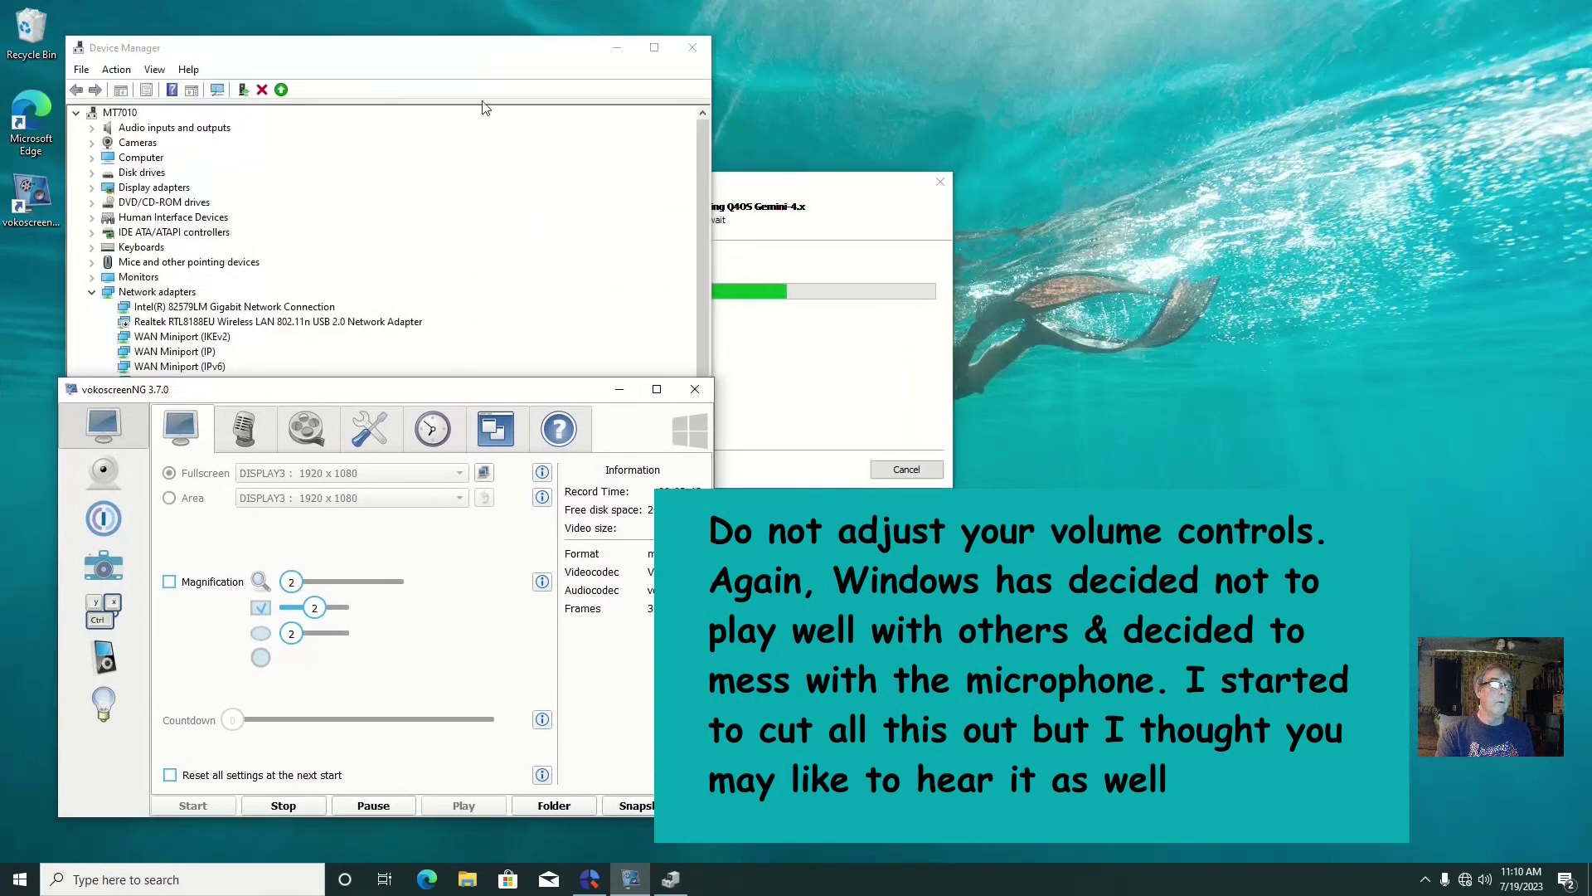
pyautogui.click(489, 64)
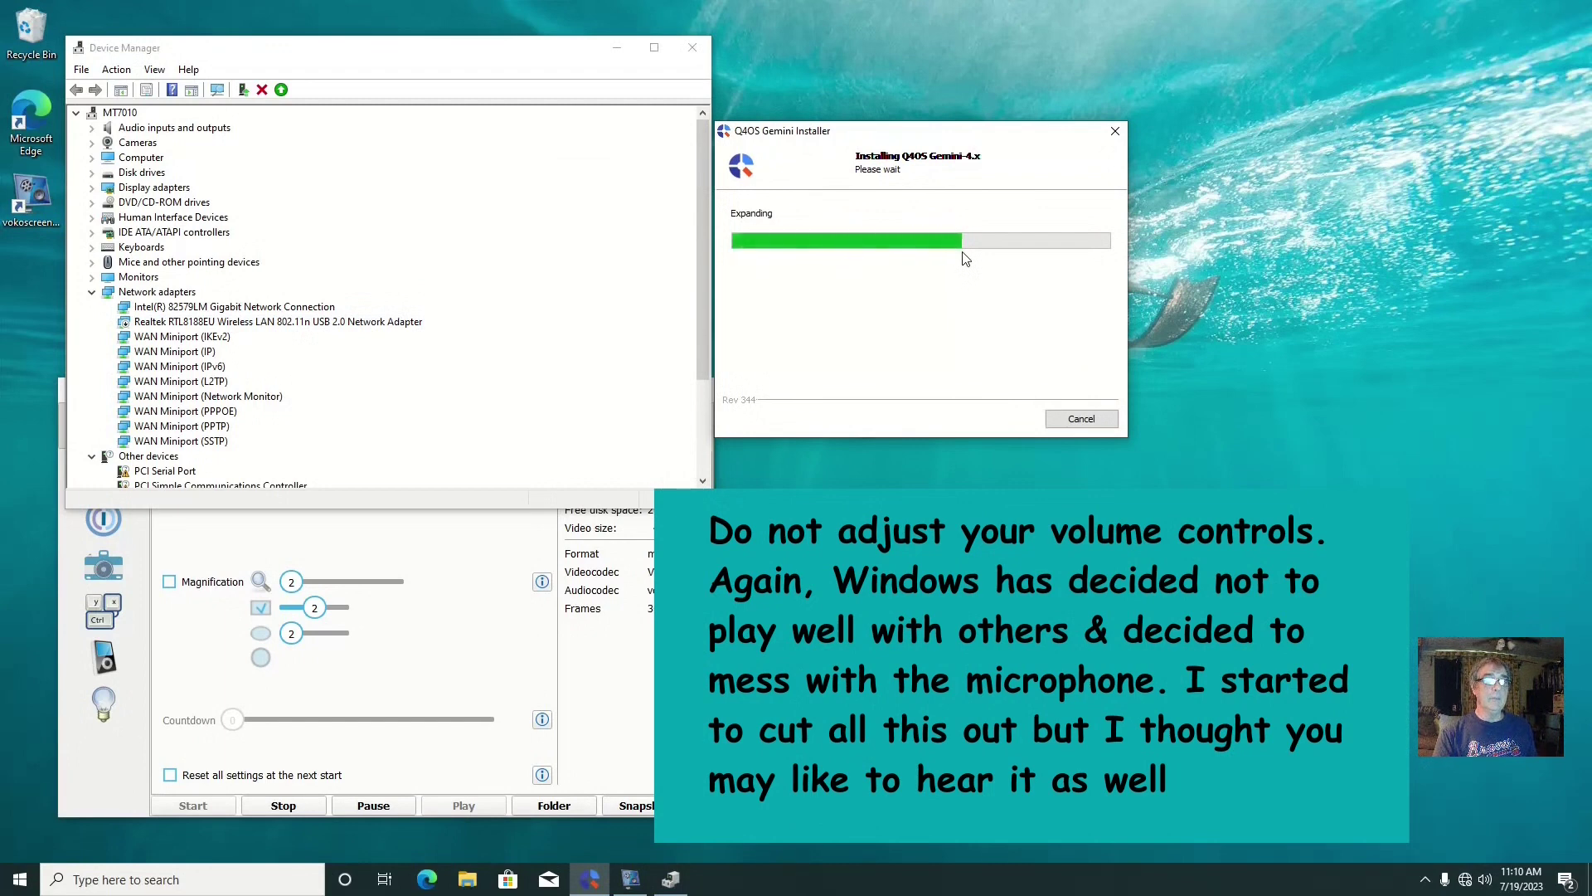
pyautogui.click(278, 325)
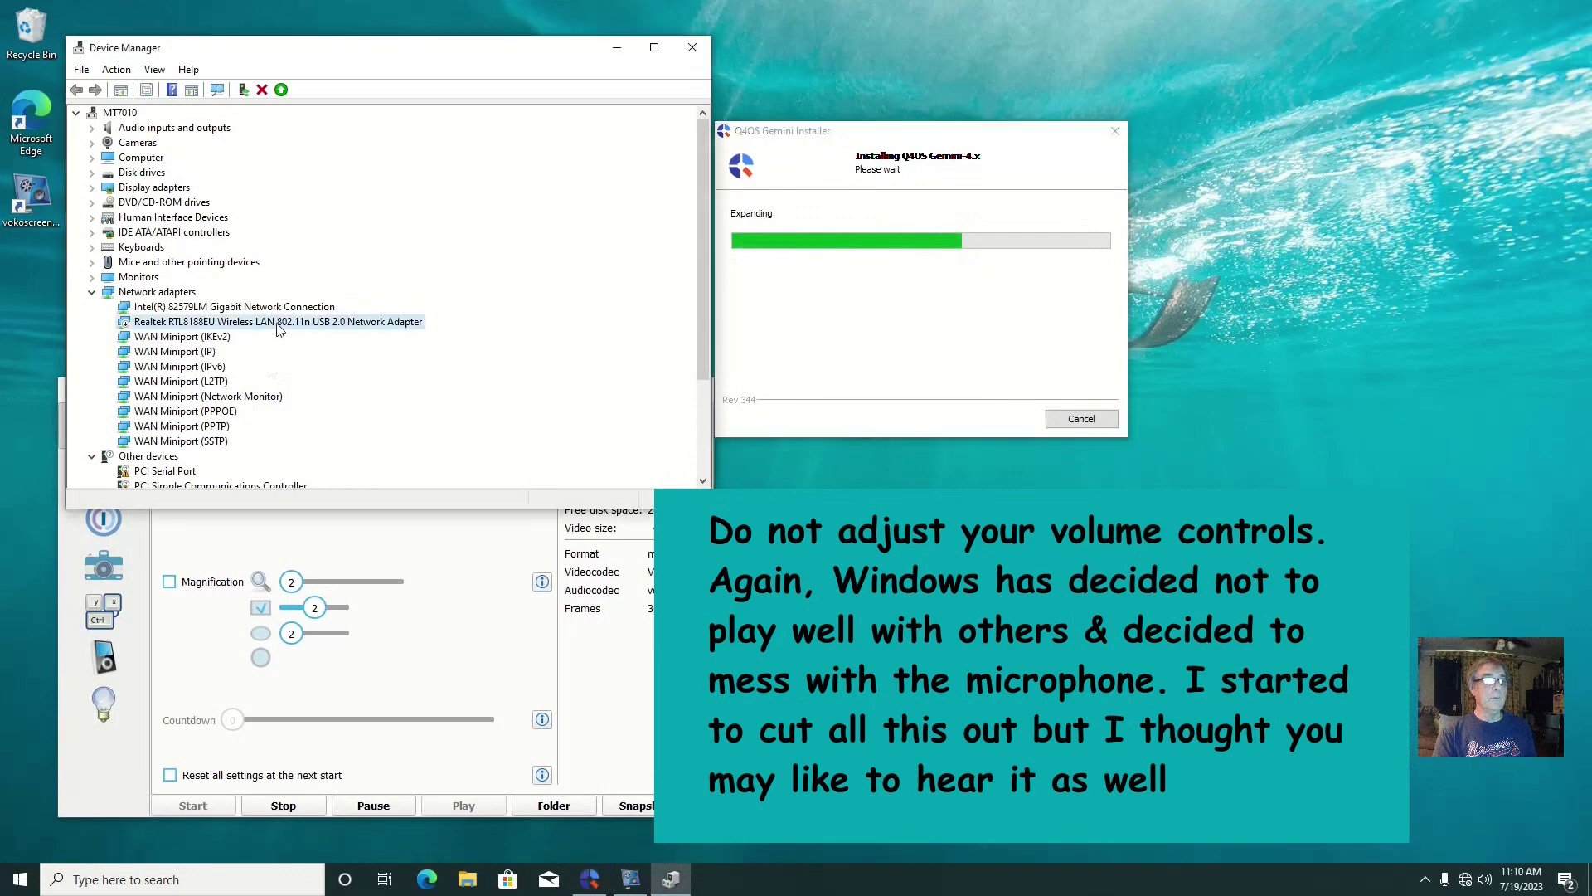
pyautogui.rightClick(279, 327)
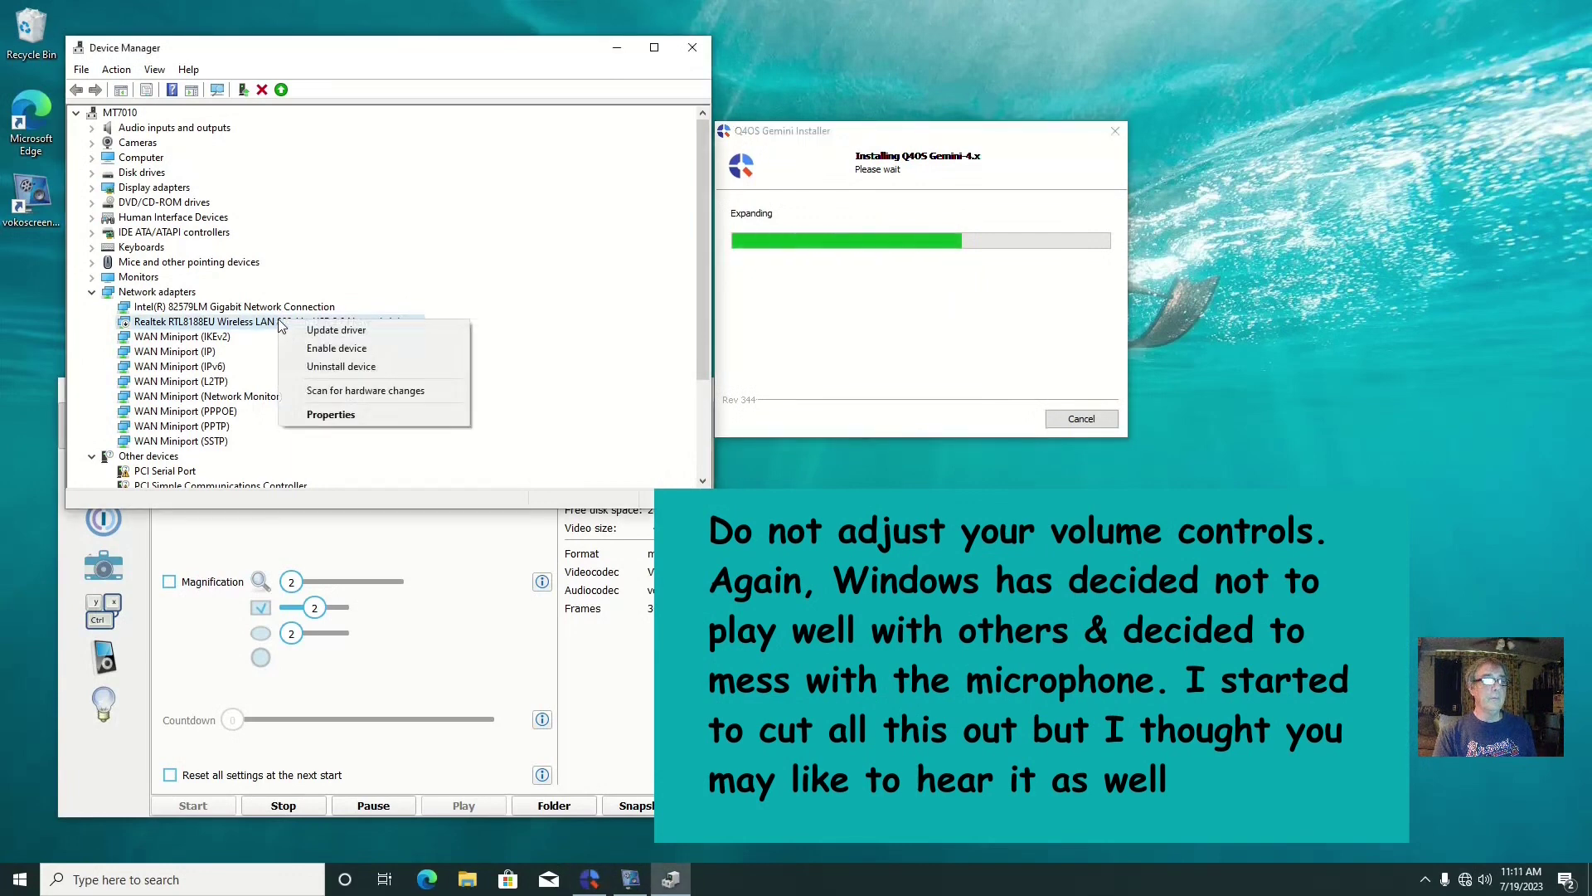
pyautogui.click(336, 349)
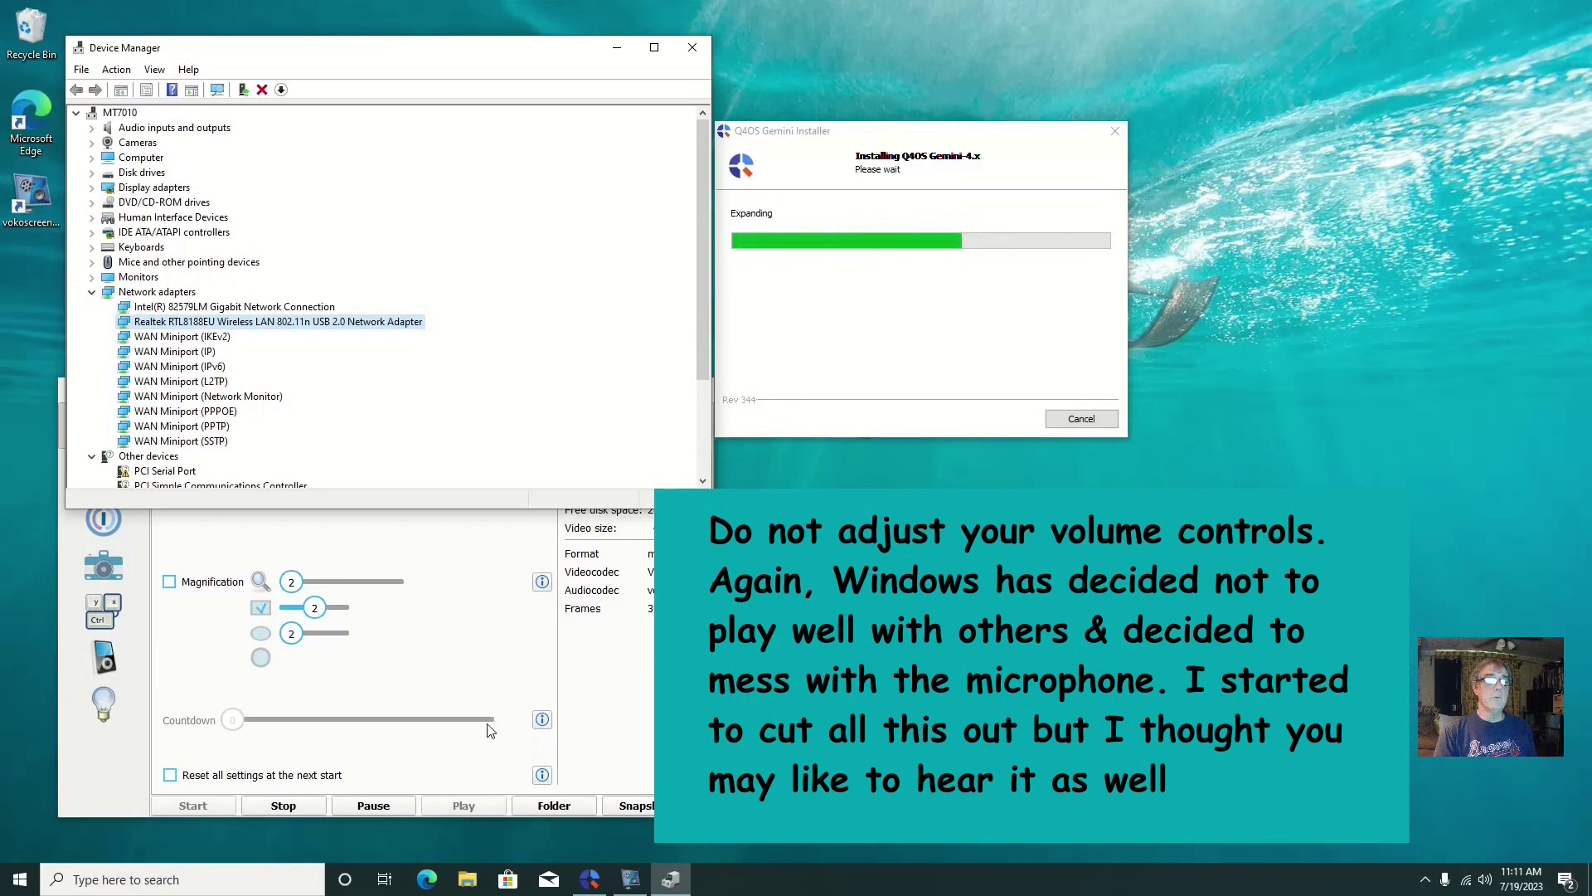
pyautogui.click(382, 809)
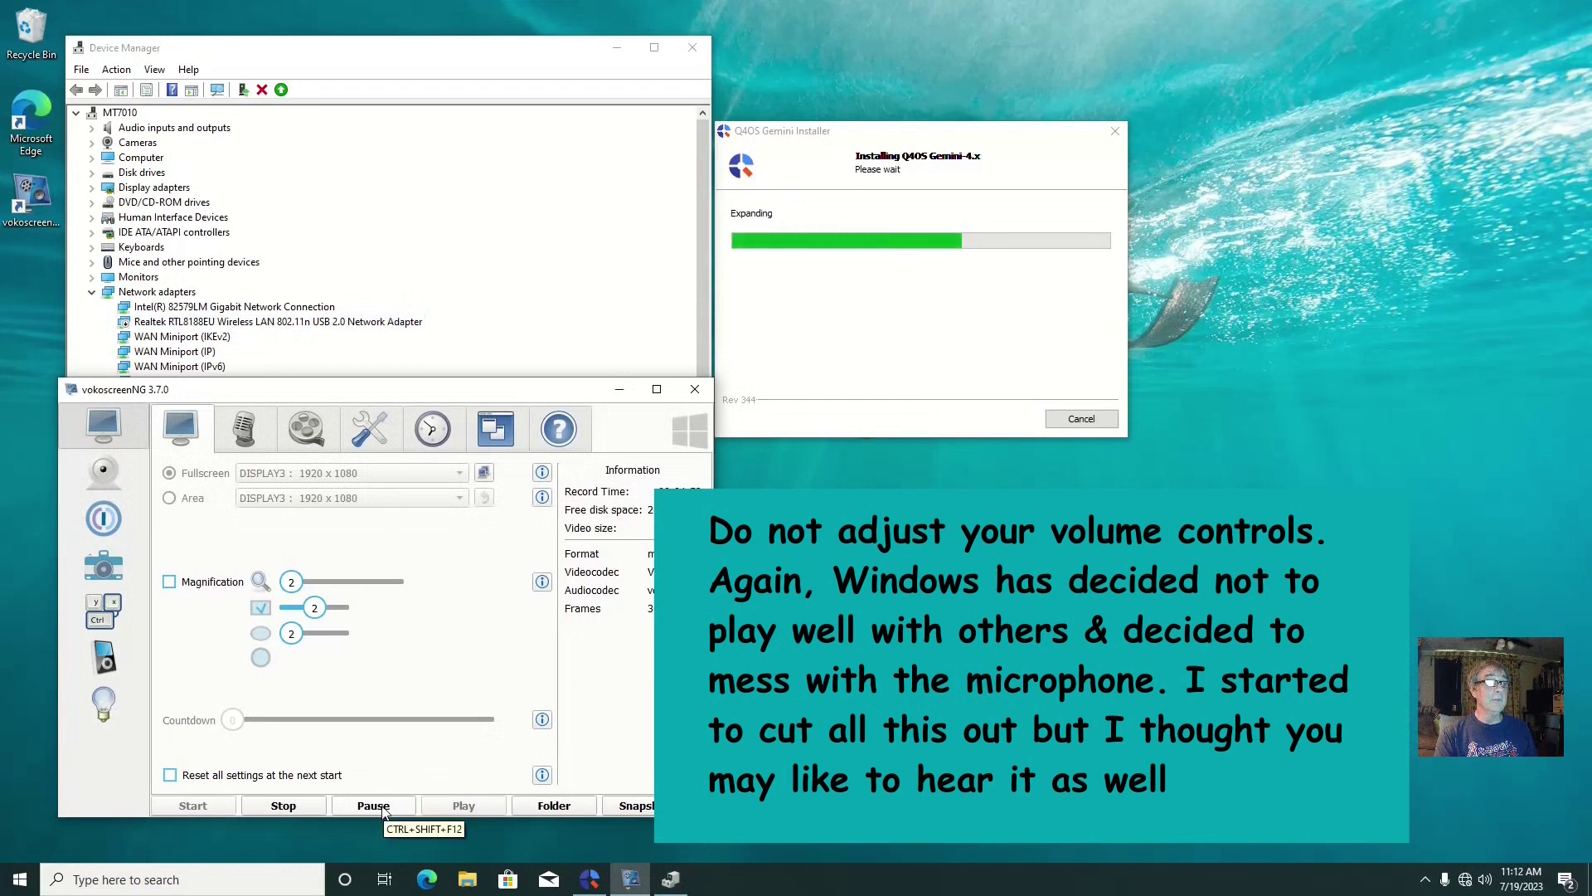
# Pause and then stop the vokoscreenNG recording as the installer reaches its completion page
pyautogui.click(378, 807)
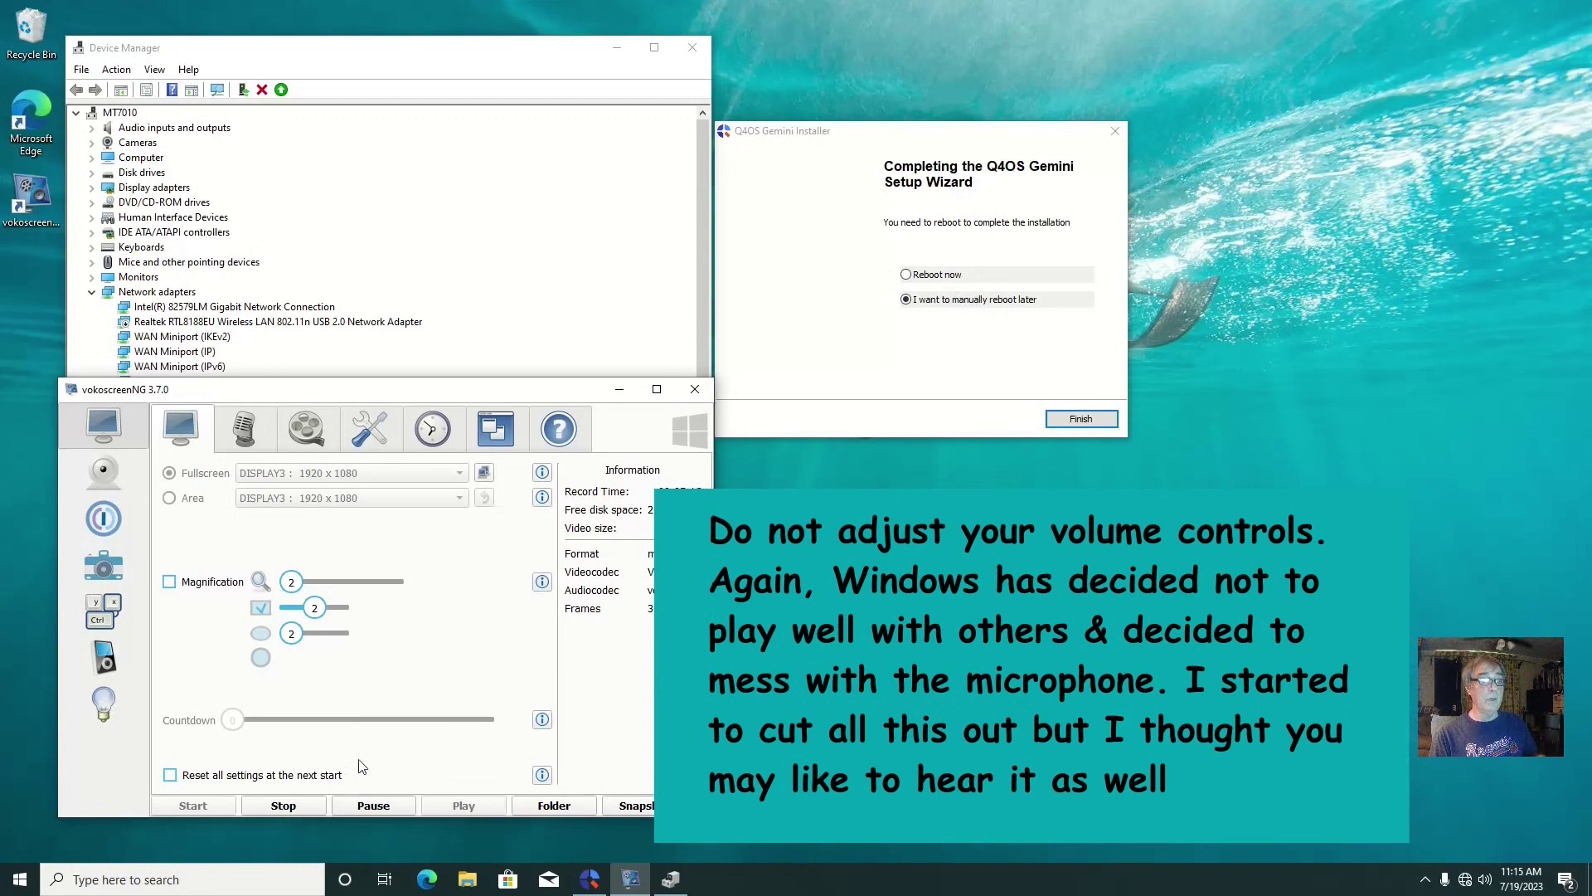
pyautogui.click(295, 808)
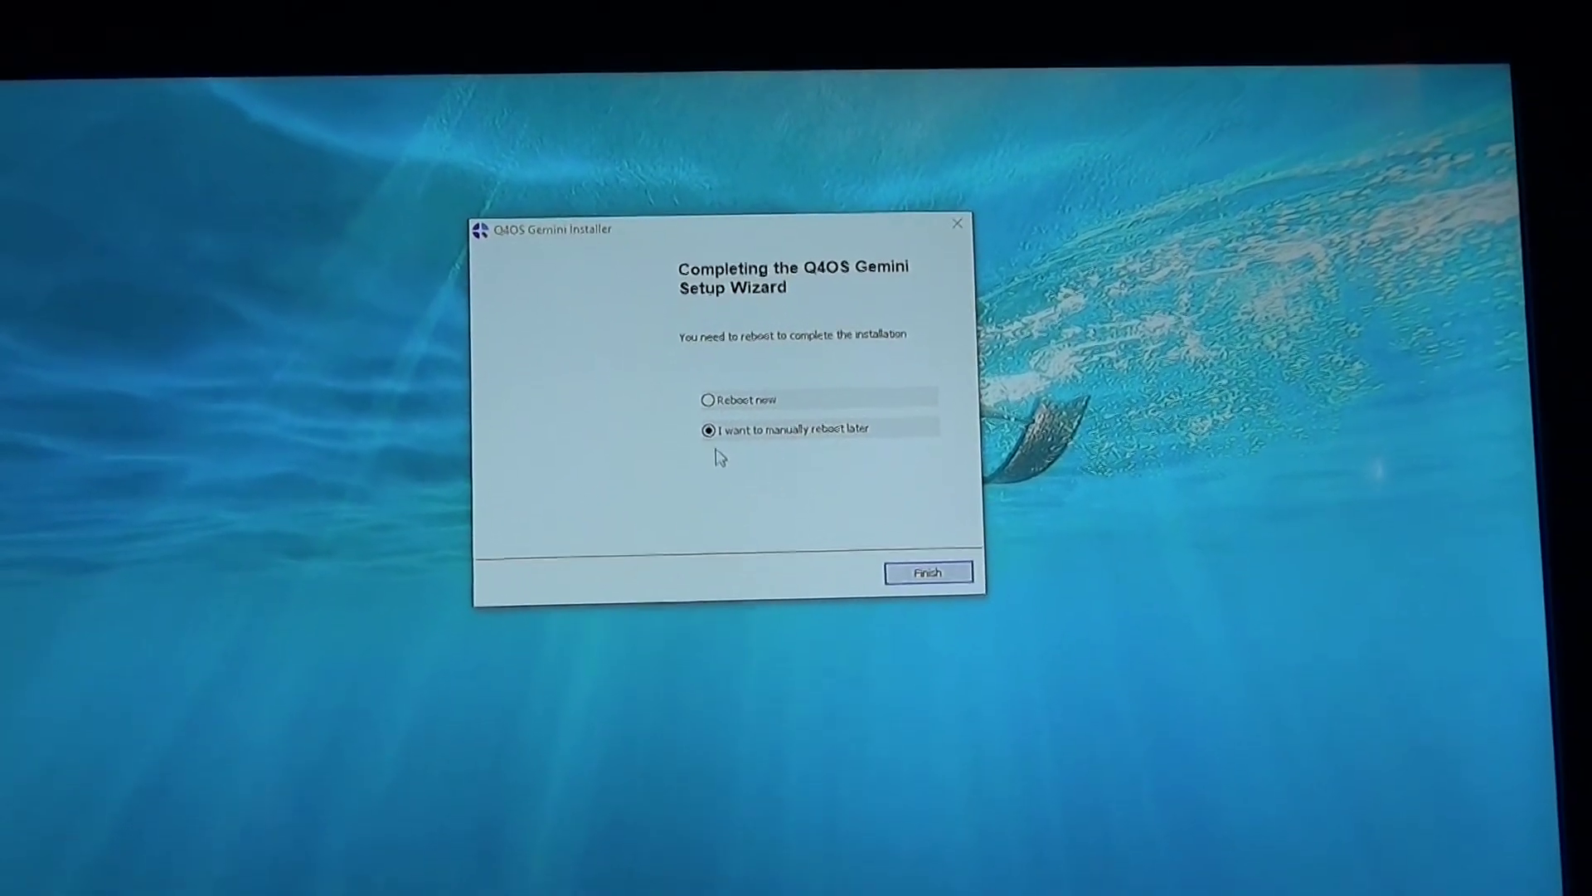
# Choose Reboot now and finish setup so the PC restarts into Q4OS
pyautogui.click(730, 374)
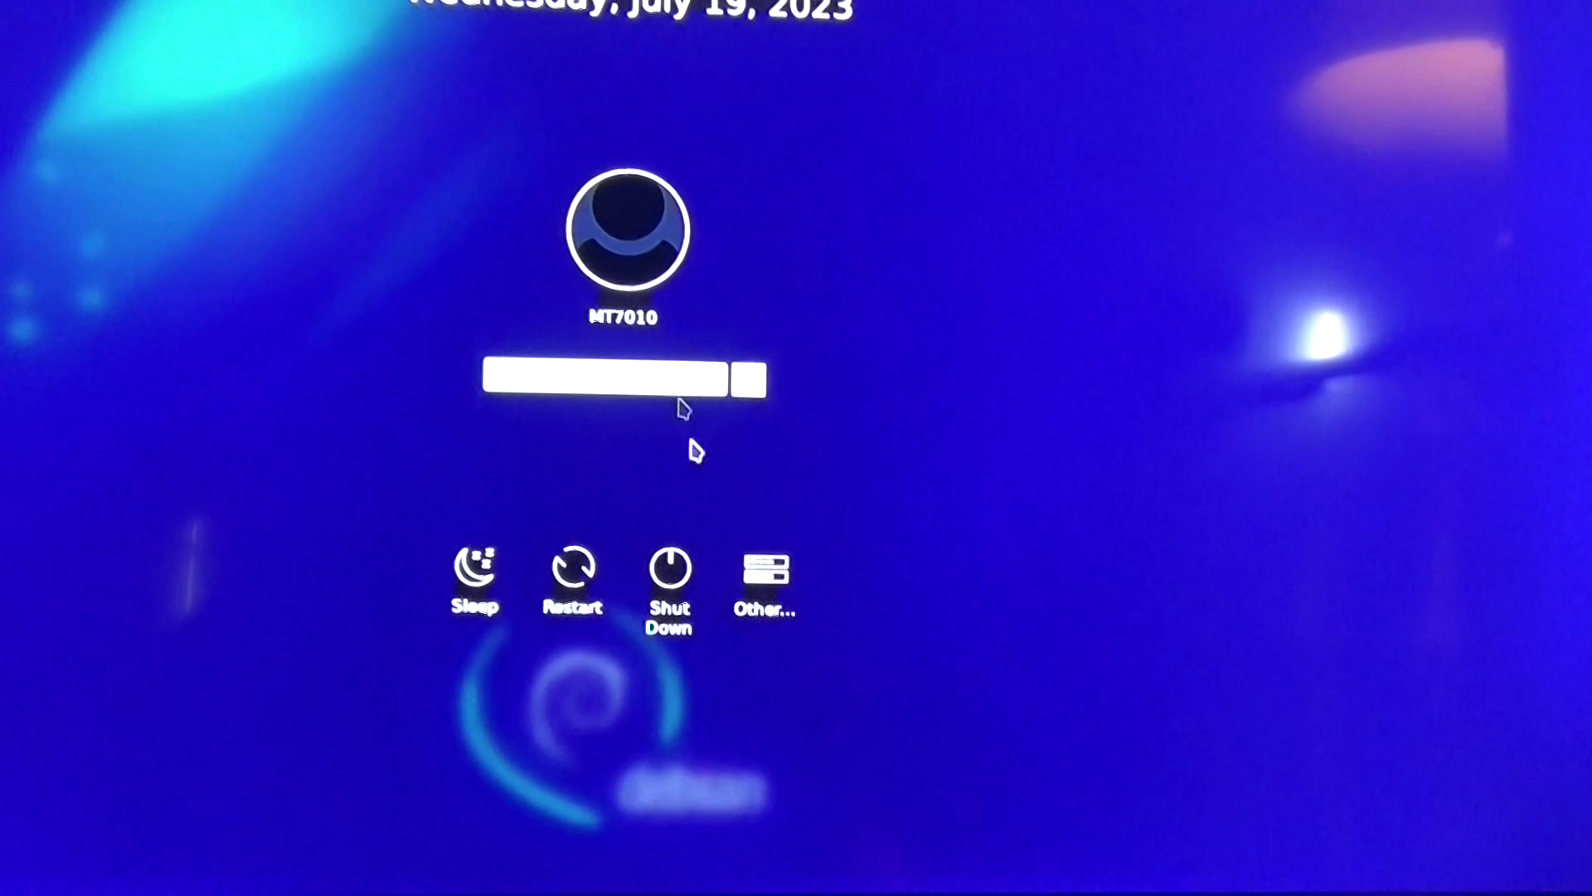
# Choose Other... on the Q4OS login screen and sign in with the account's username and password
pyautogui.click(761, 547)
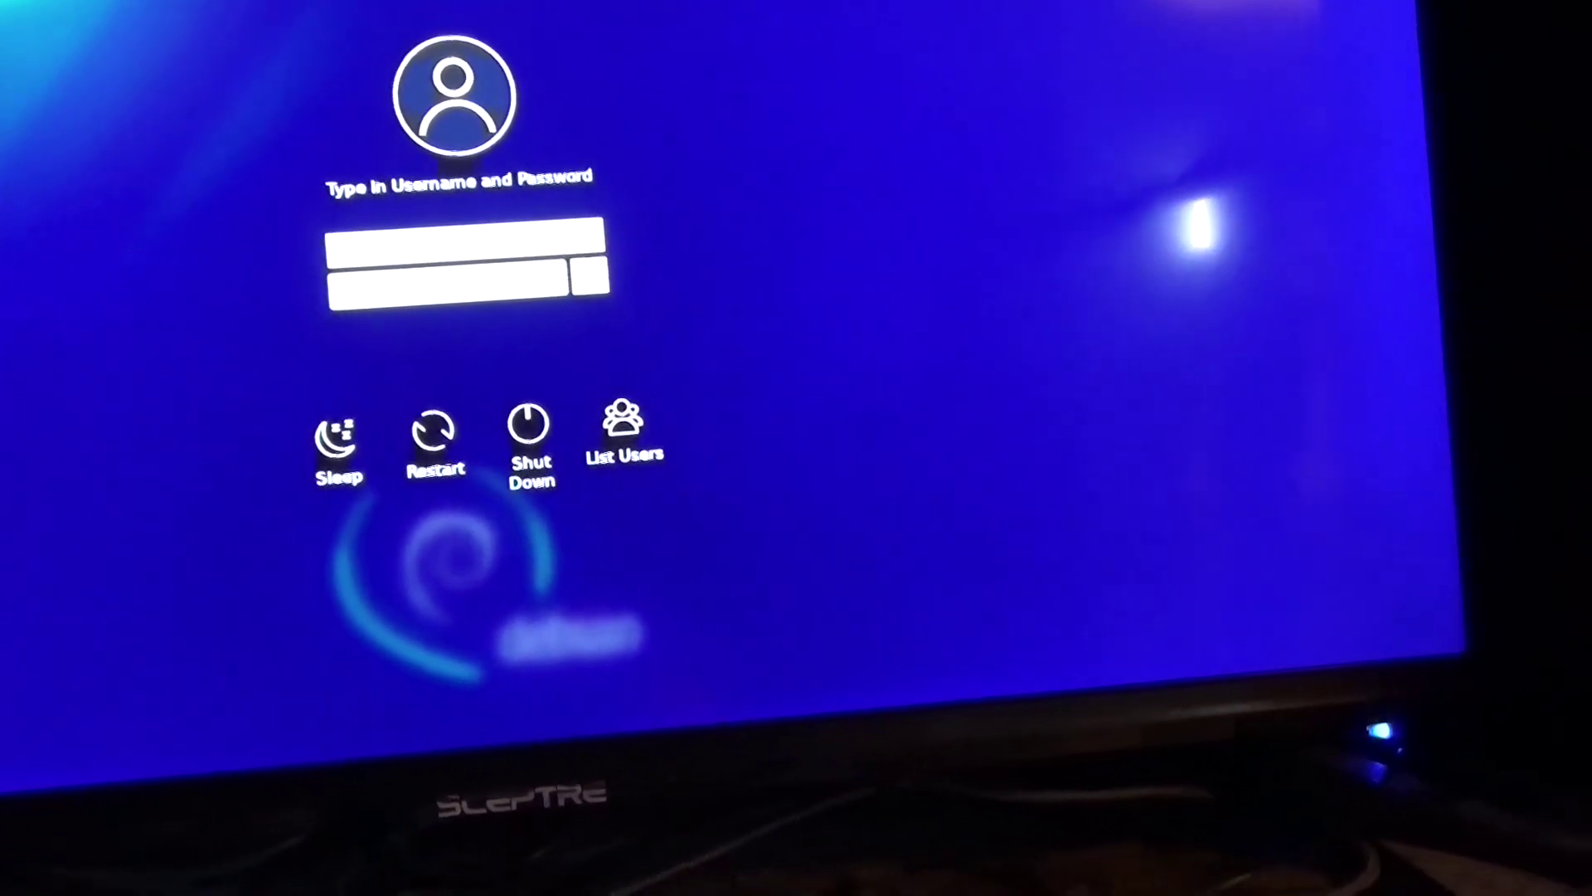
pyautogui.write('****')
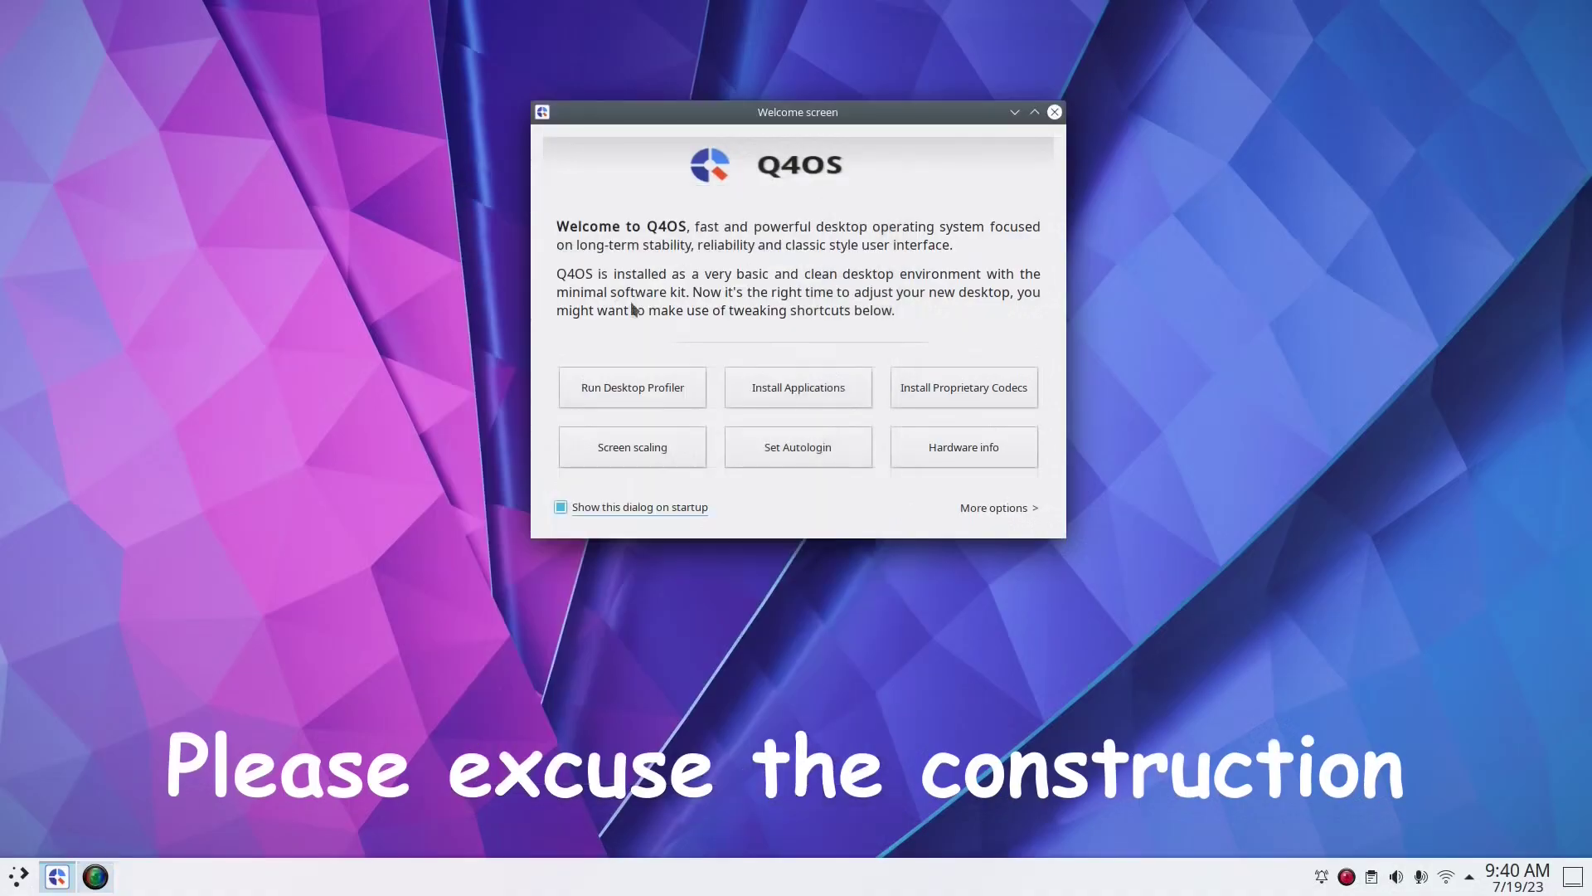
# Open a Konsole terminal, run neofetch, and move the window higher toward the screen centre
pyautogui.hotkey('ctrl', 'alt', 't')
pyautogui.write('nstall neofetch htop')
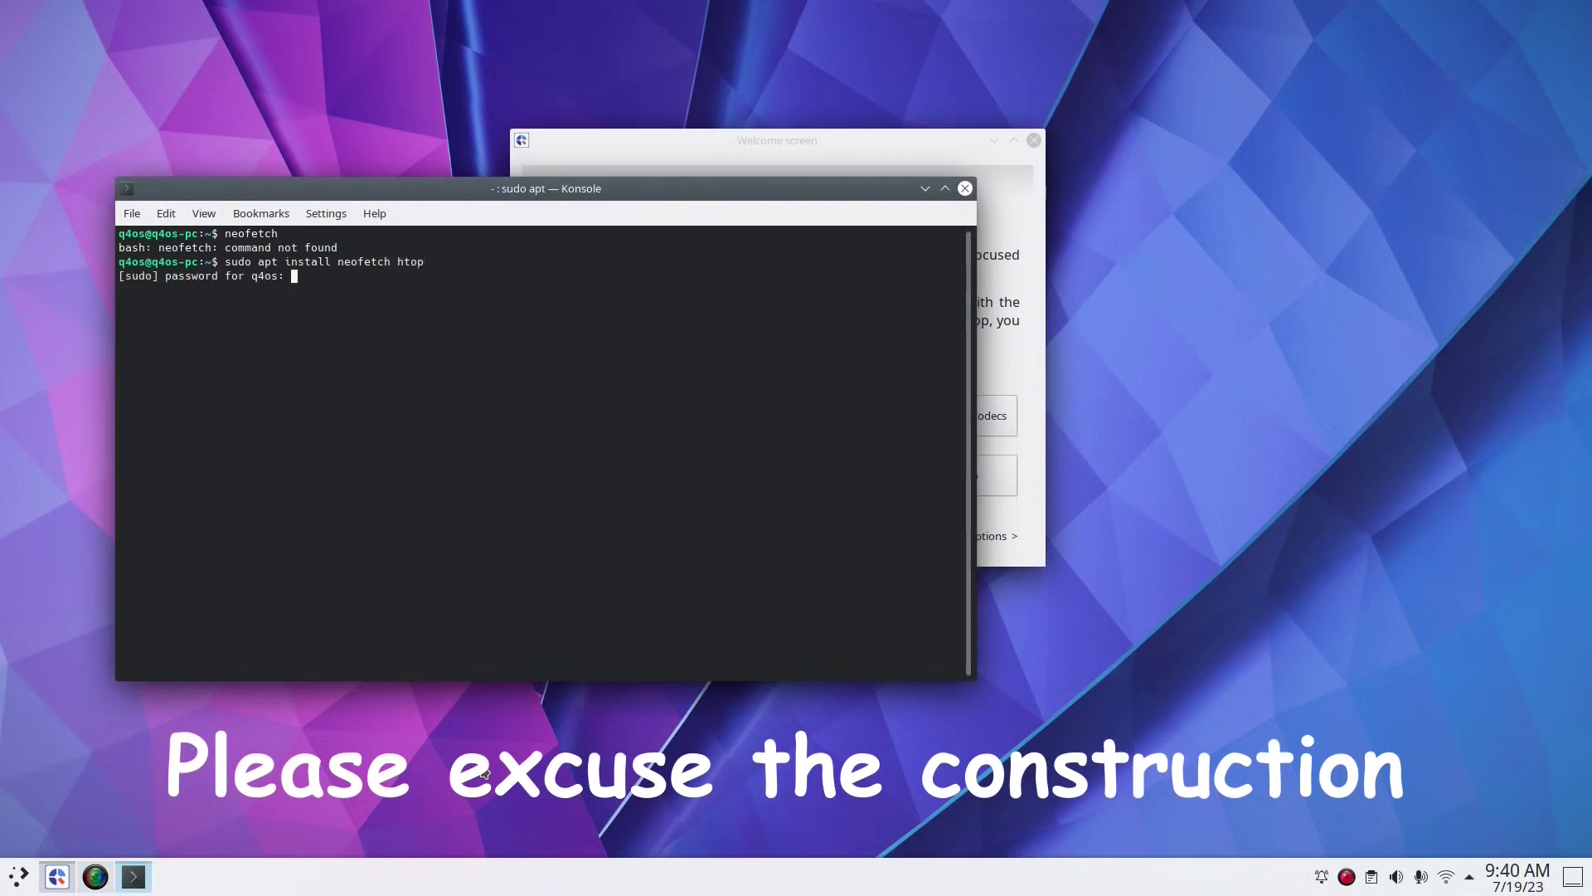
pyautogui.moveTo(664, 188); pyautogui.dragTo(852, 143)
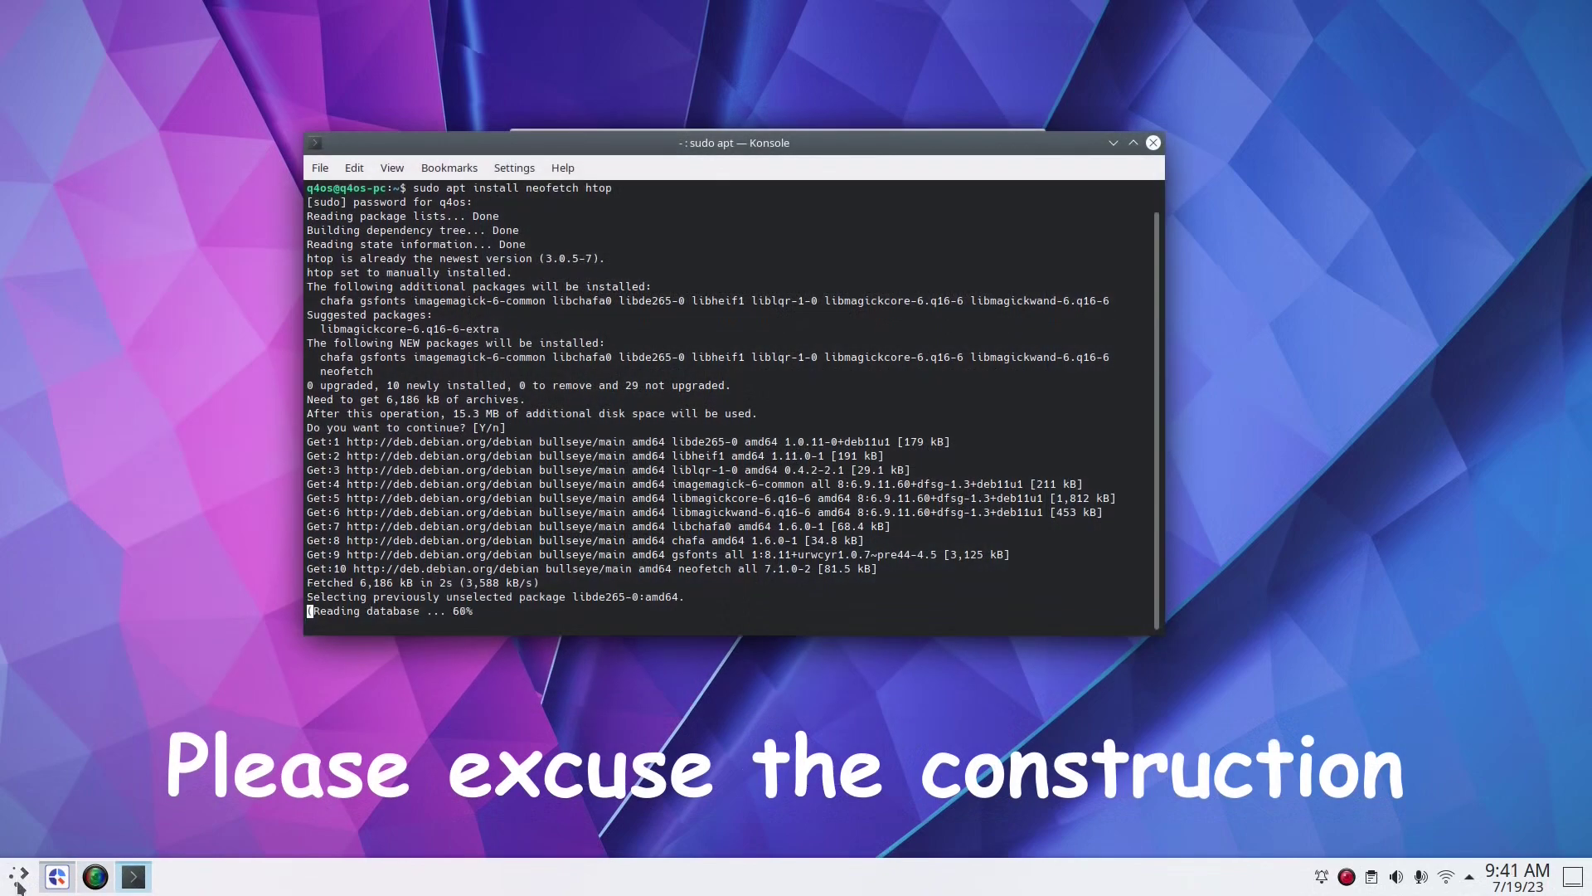
pyautogui.moveTo(41, 867)
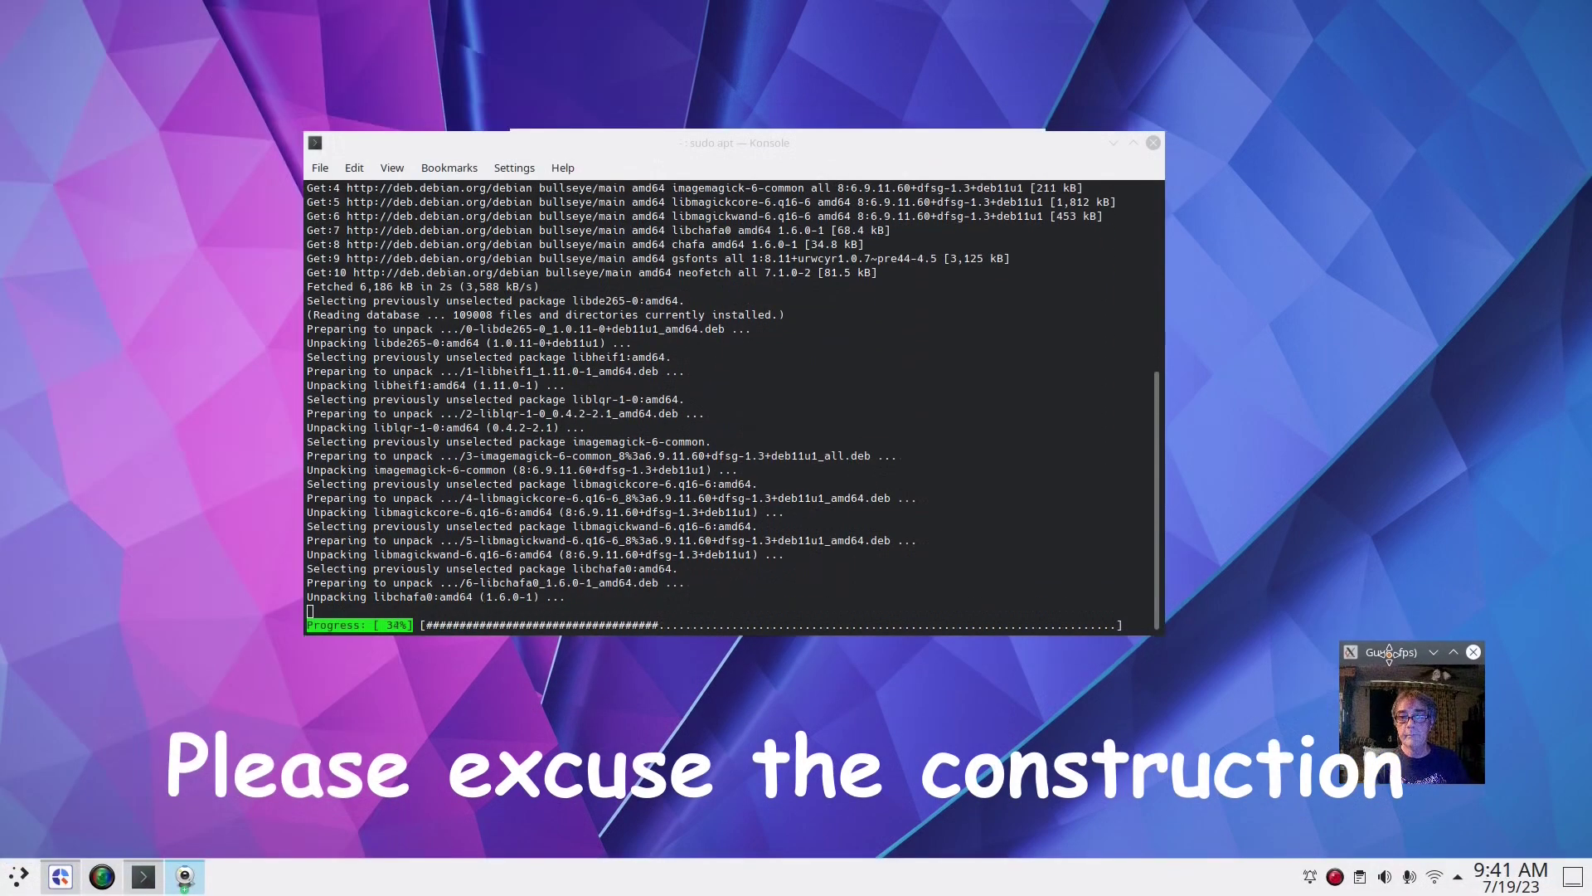
pyautogui.moveTo(724, 138); pyautogui.dragTo(762, 99)
# Launch Info Center by searching 'info' in the application launcher
pyautogui.press('super')
pyautogui.write('info')
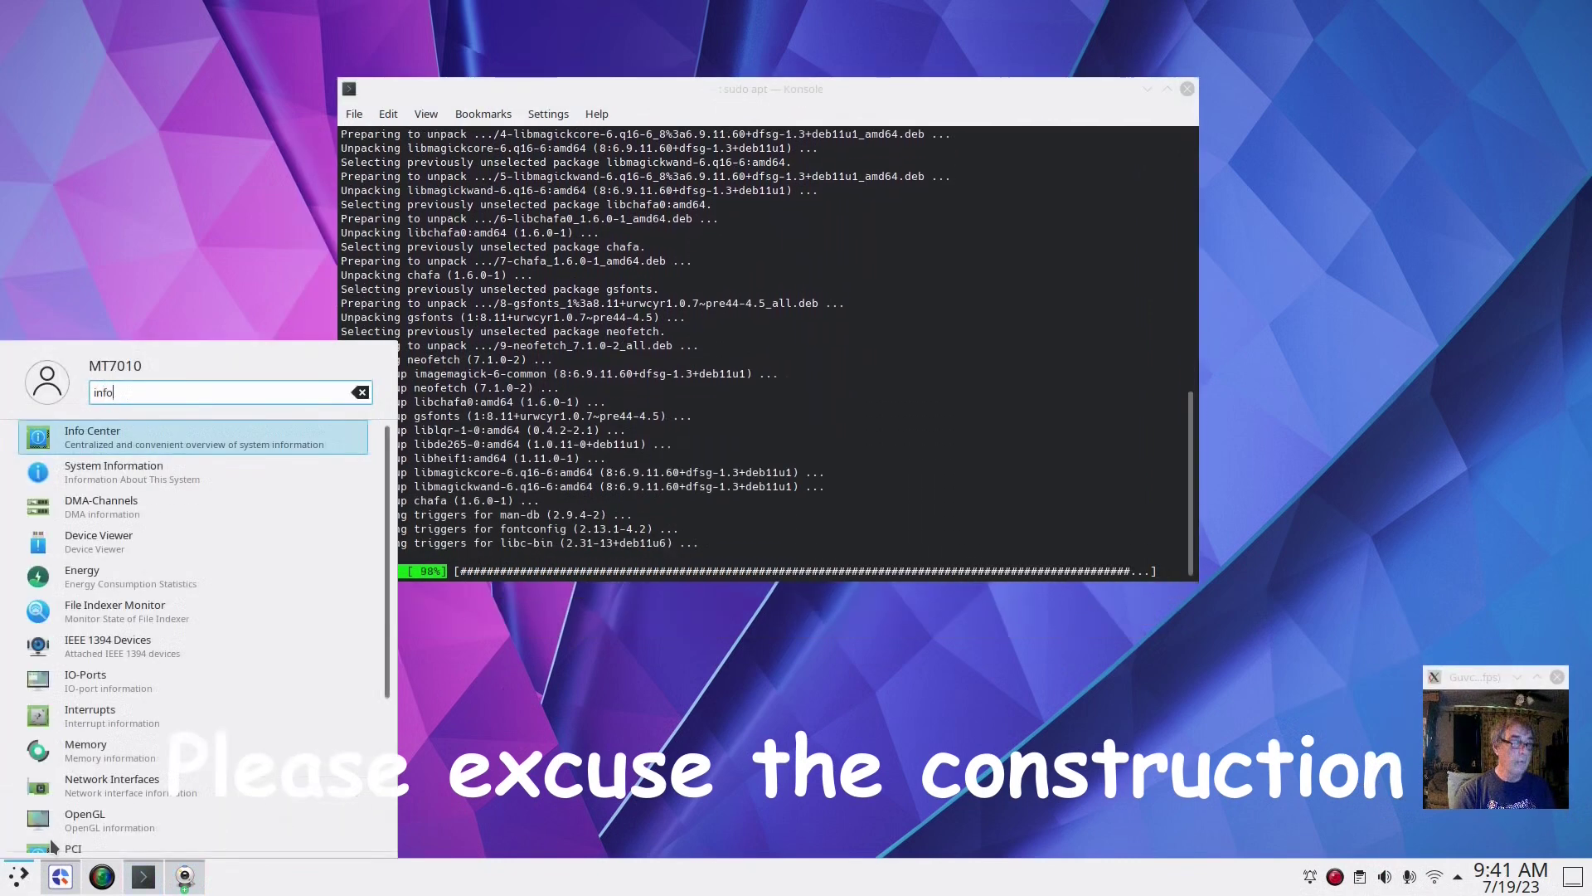
pyautogui.press('Return')
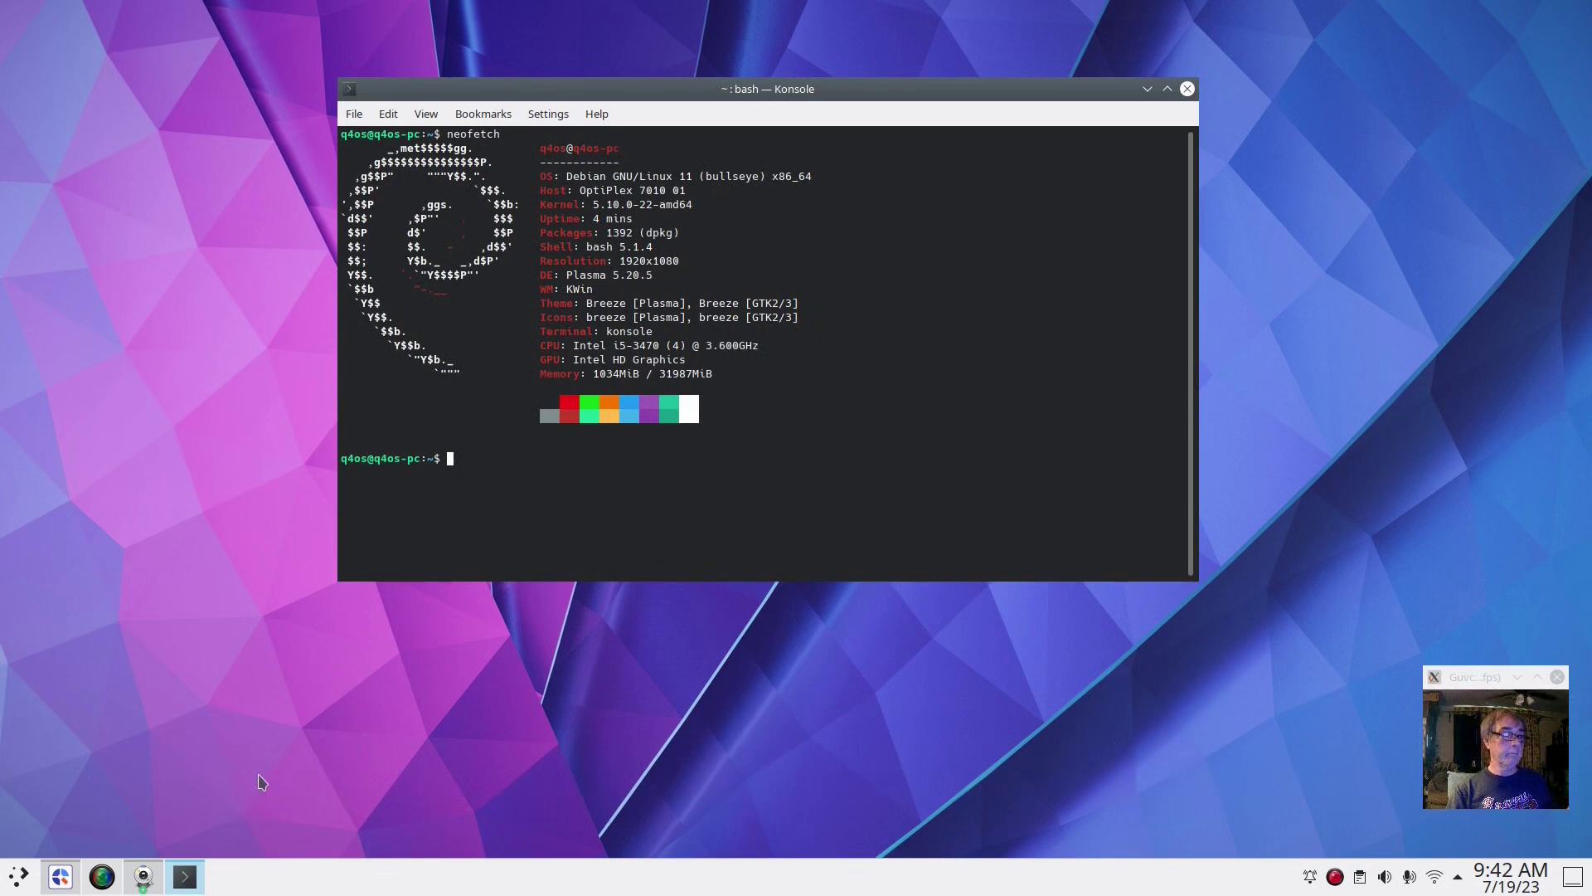
# Run htop to check running processes, quit it with q, and close Konsole
pyautogui.click(1188, 88)
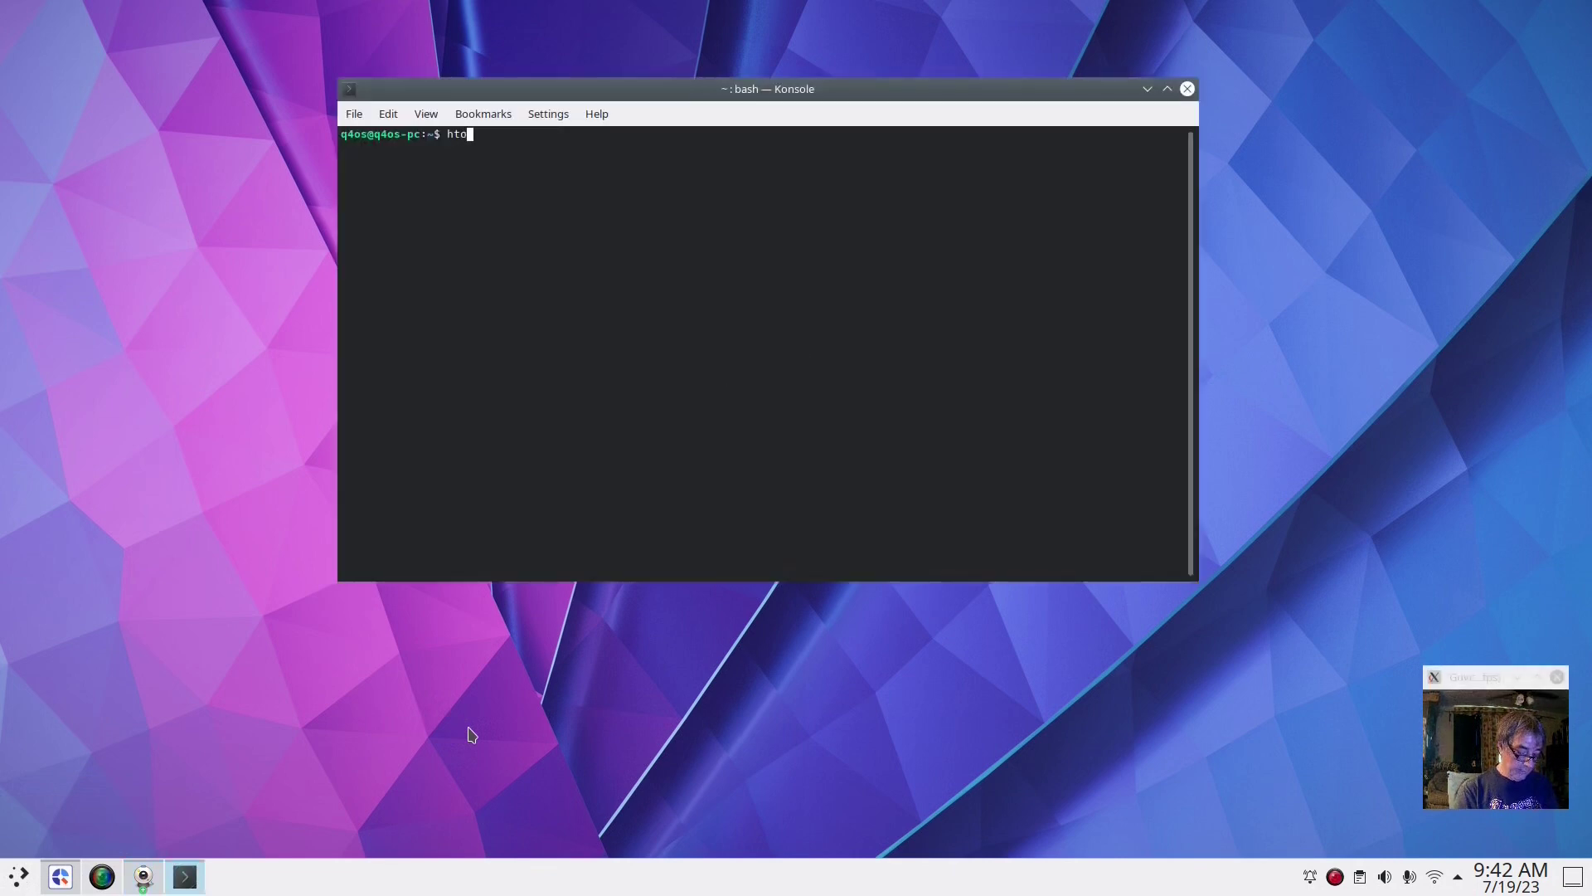
pyautogui.write('p')
pyautogui.press('Return')
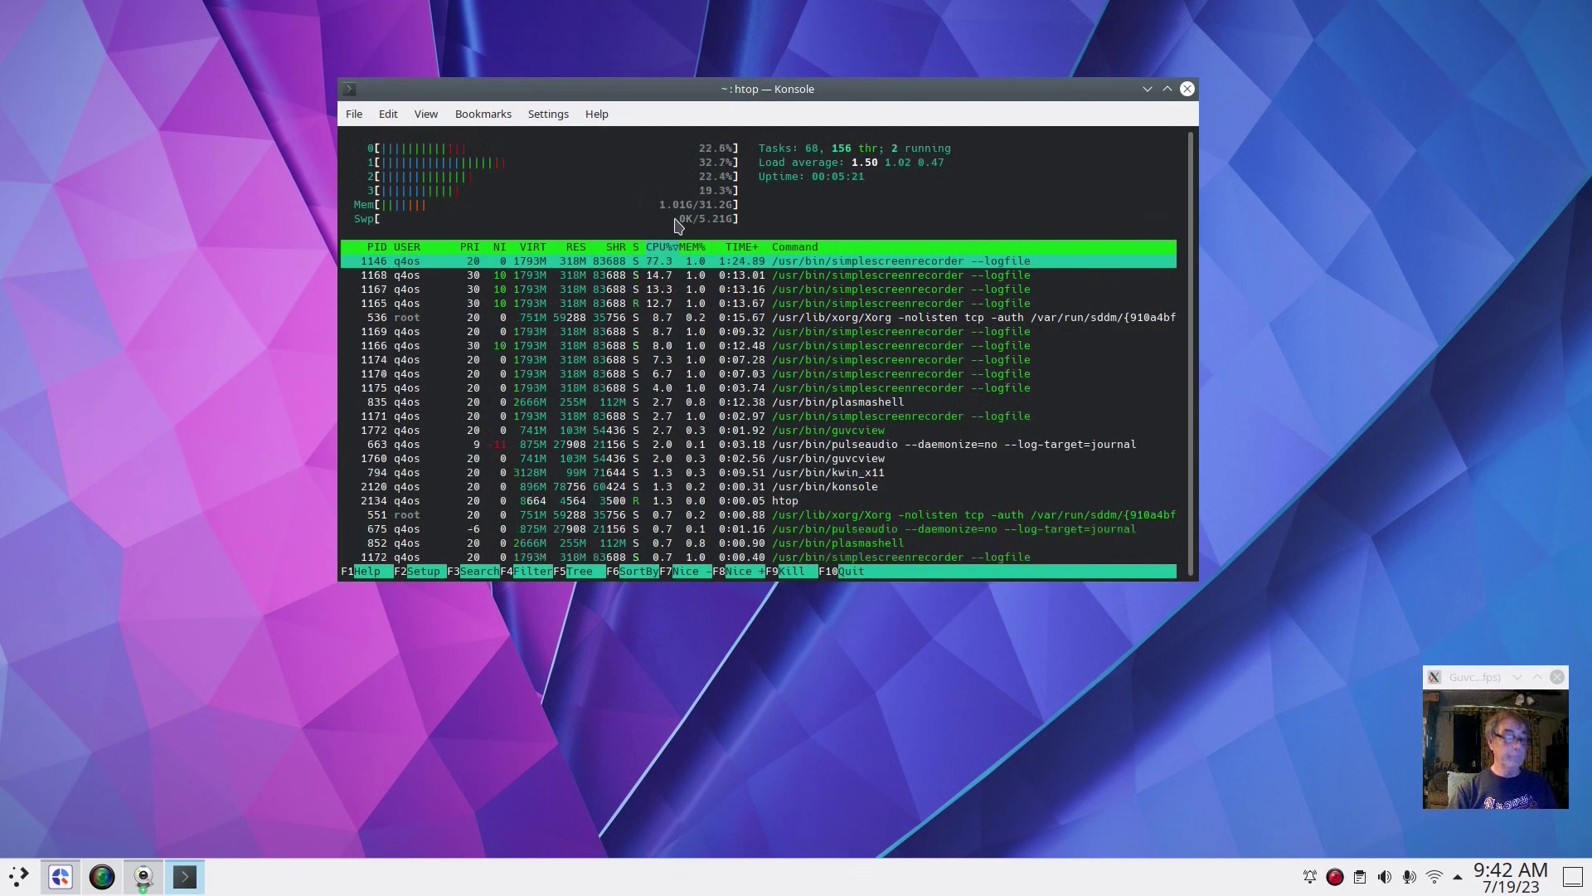
pyautogui.press('q')
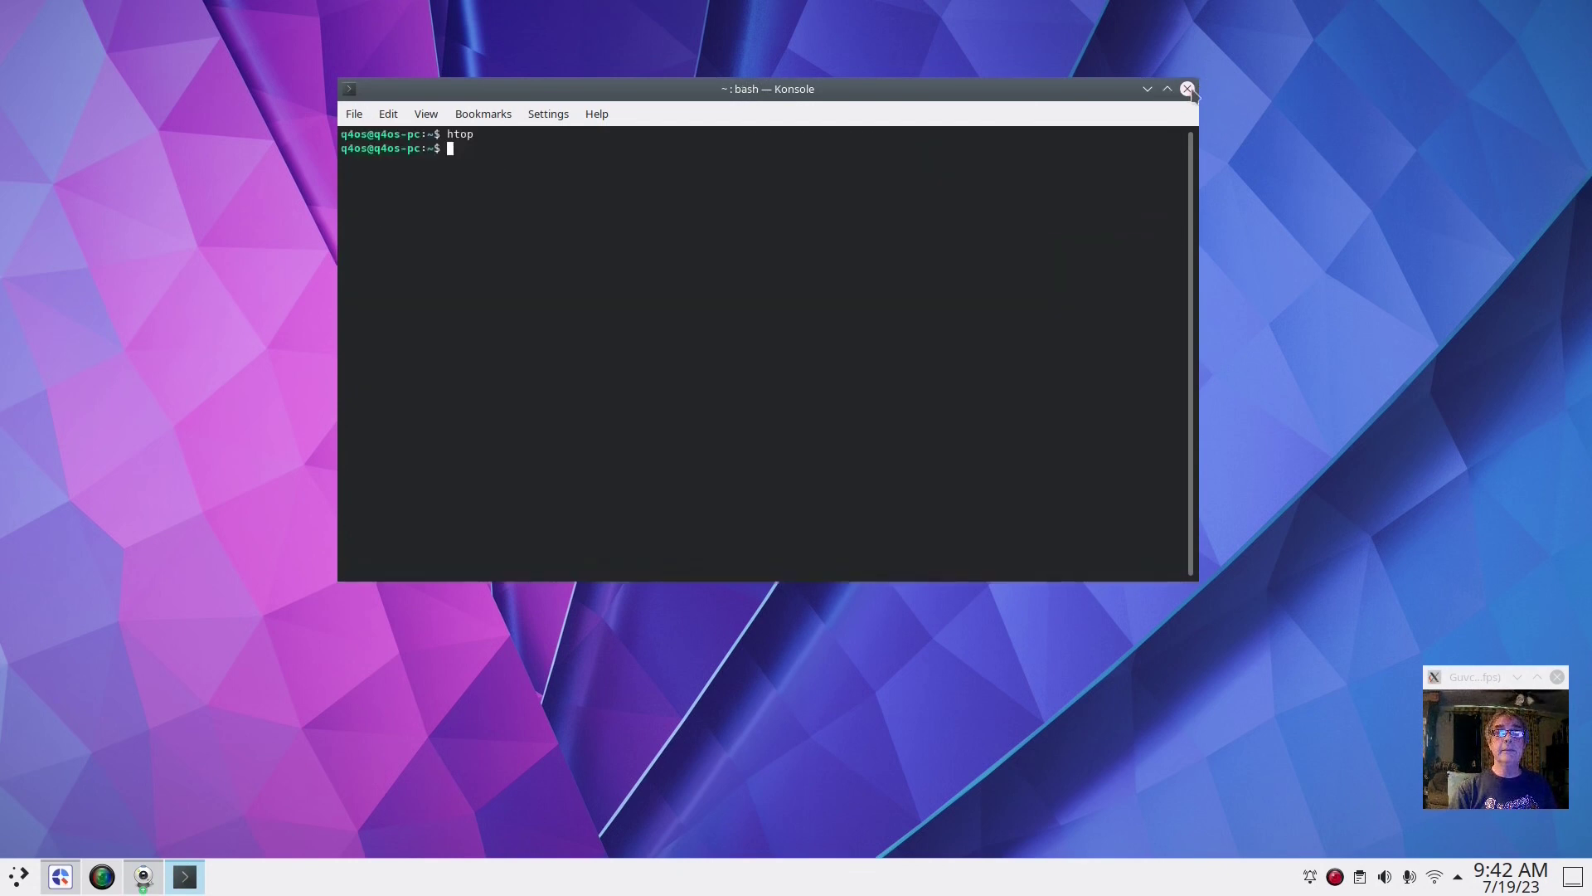
pyautogui.click(1187, 90)
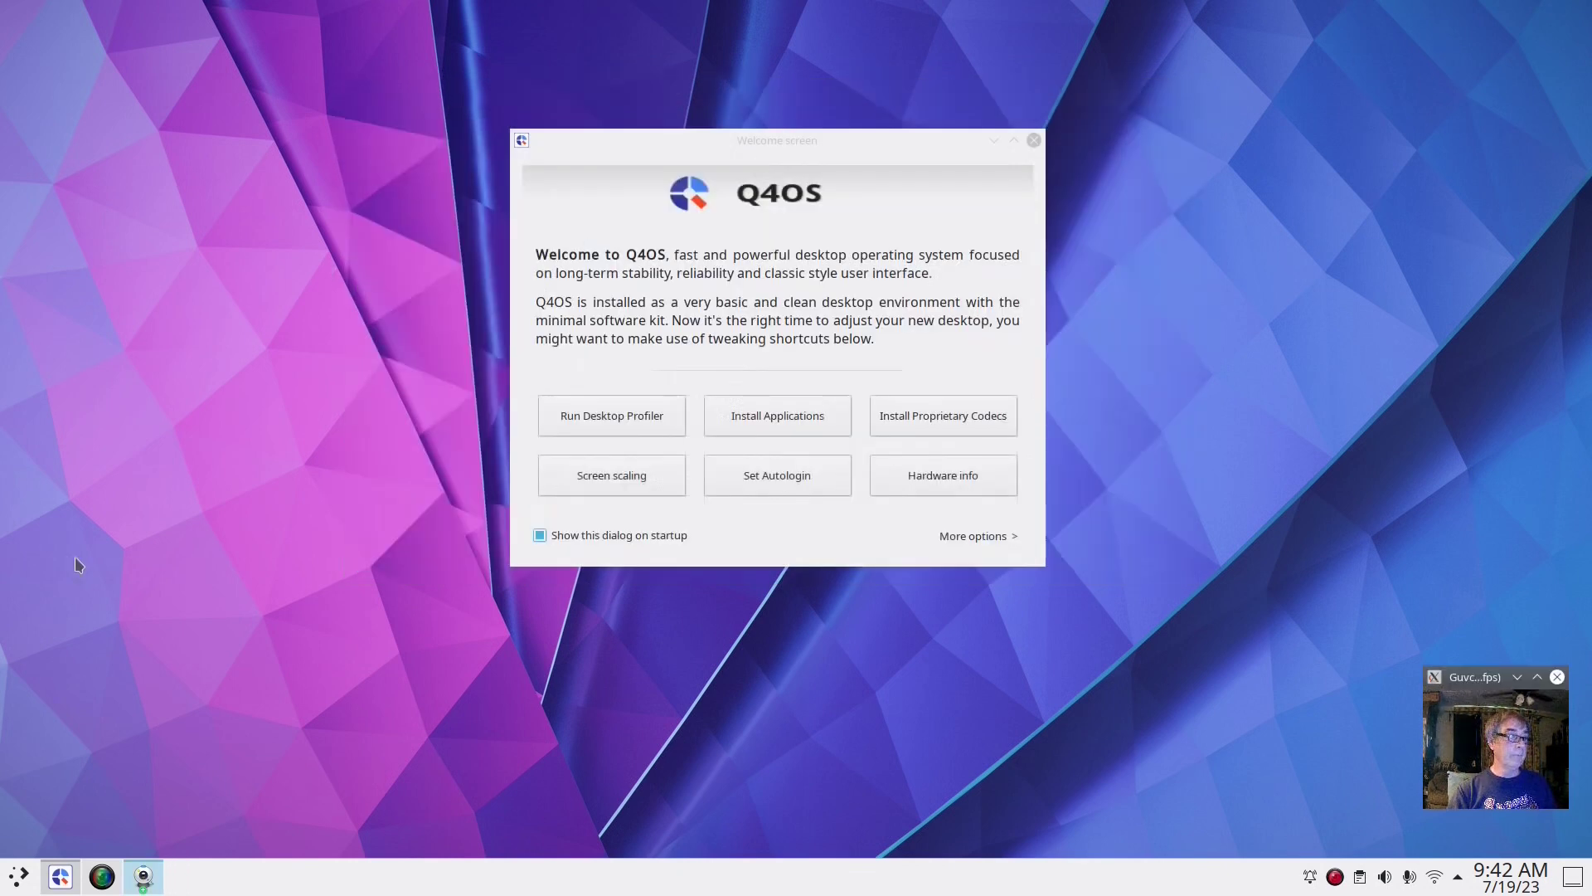
# Launch Dolphin, close the Welcome screen, enlarge the window, and open the Windows Basic data partition
pyautogui.click(17, 877)
pyautogui.click(106, 451)
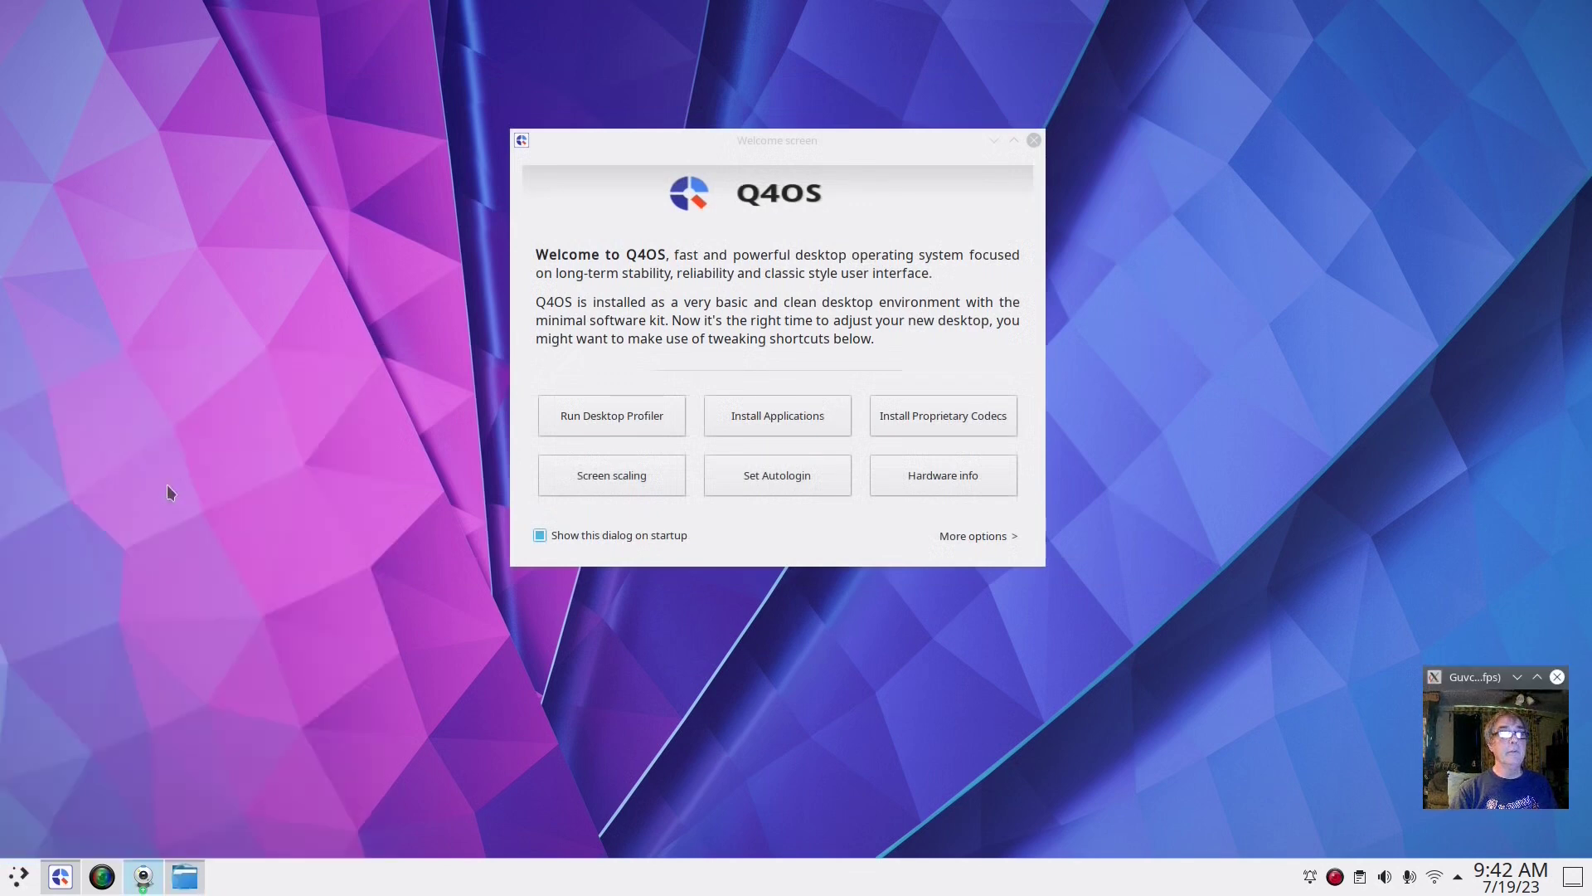
pyautogui.click(1033, 141)
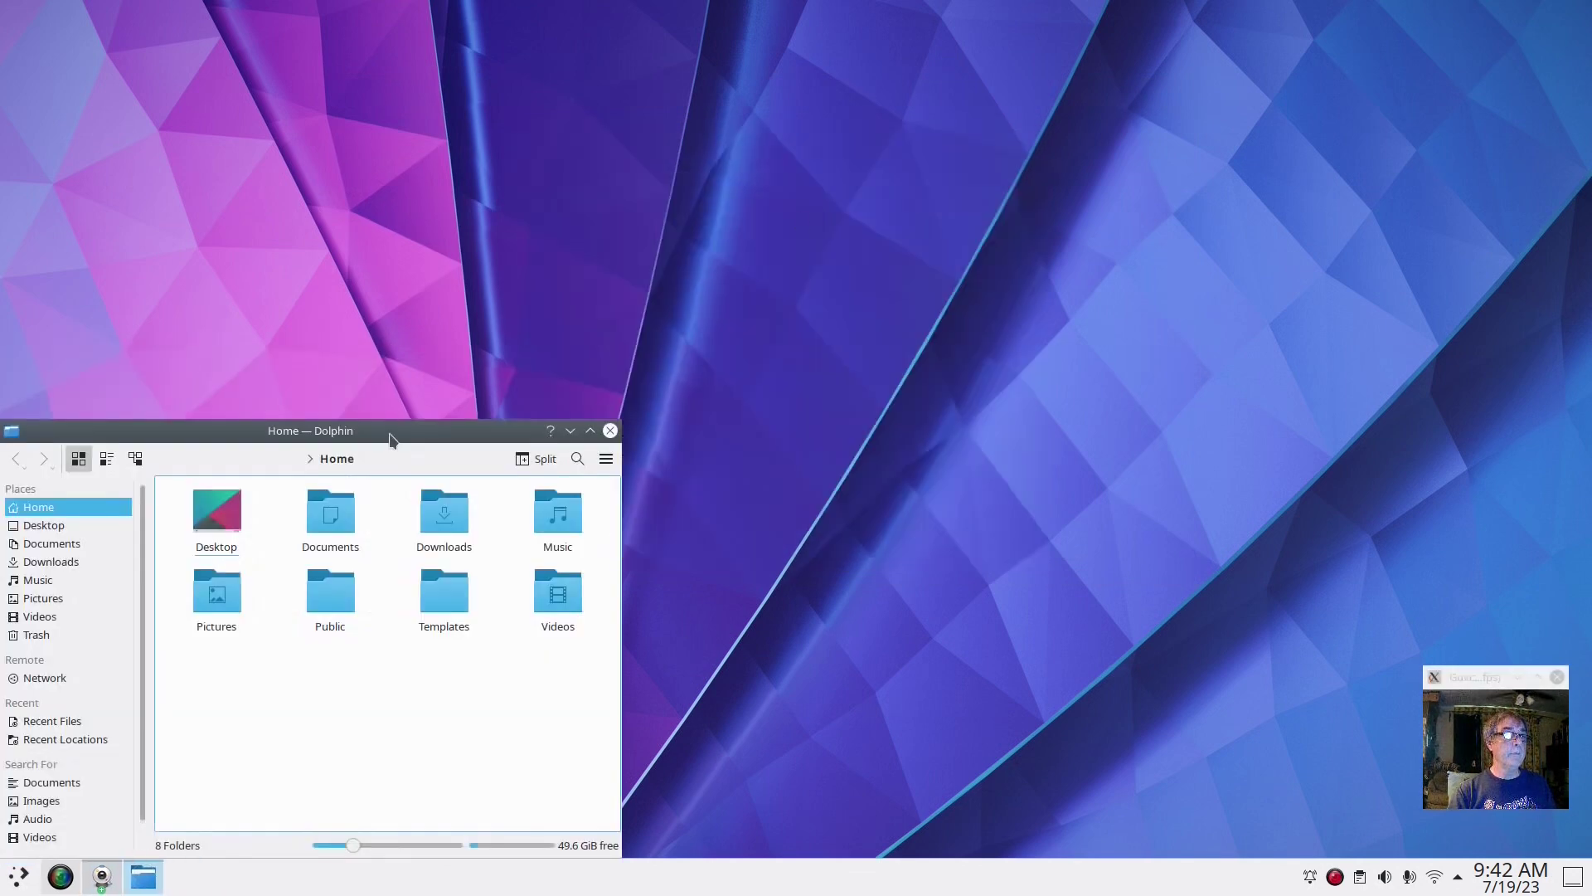
pyautogui.moveTo(390, 434); pyautogui.dragTo(802, 108)
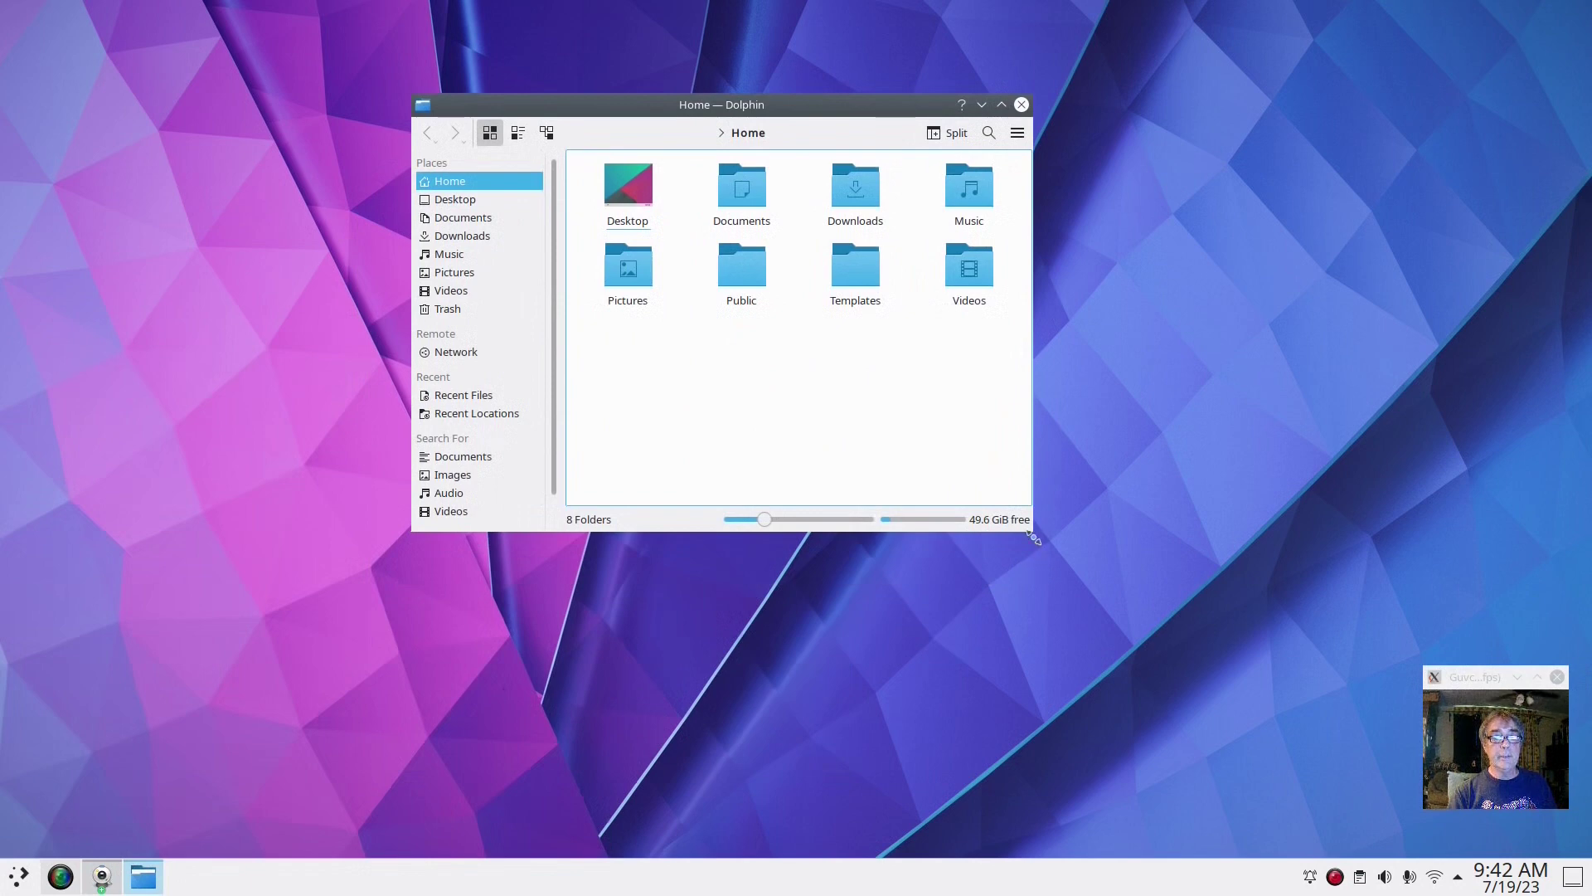
pyautogui.moveTo(1034, 532); pyautogui.dragTo(1280, 772)
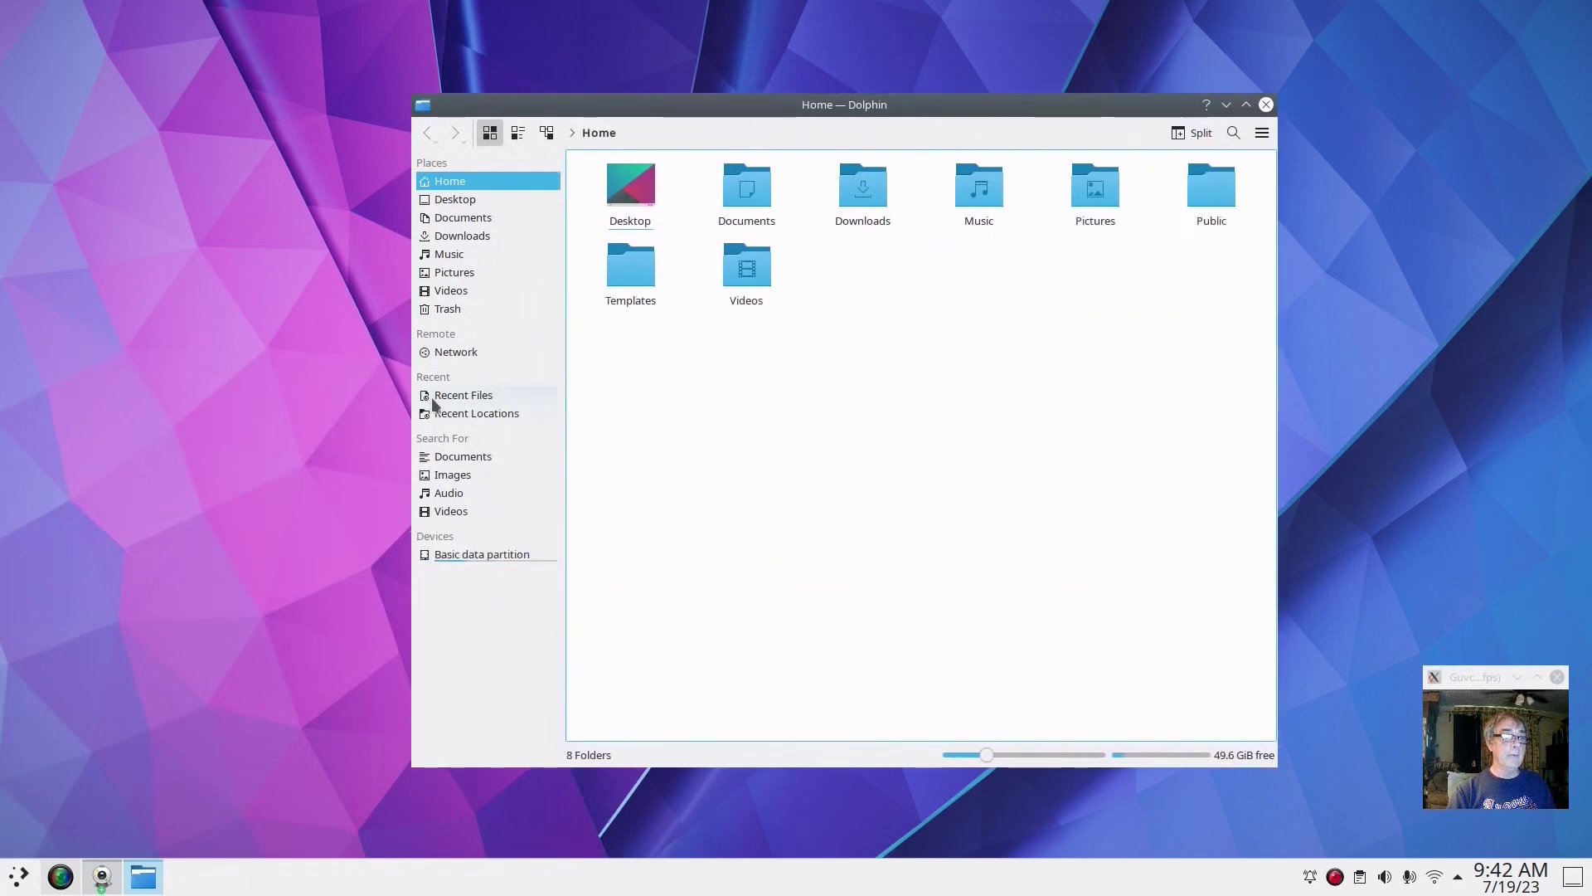
pyautogui.click(457, 562)
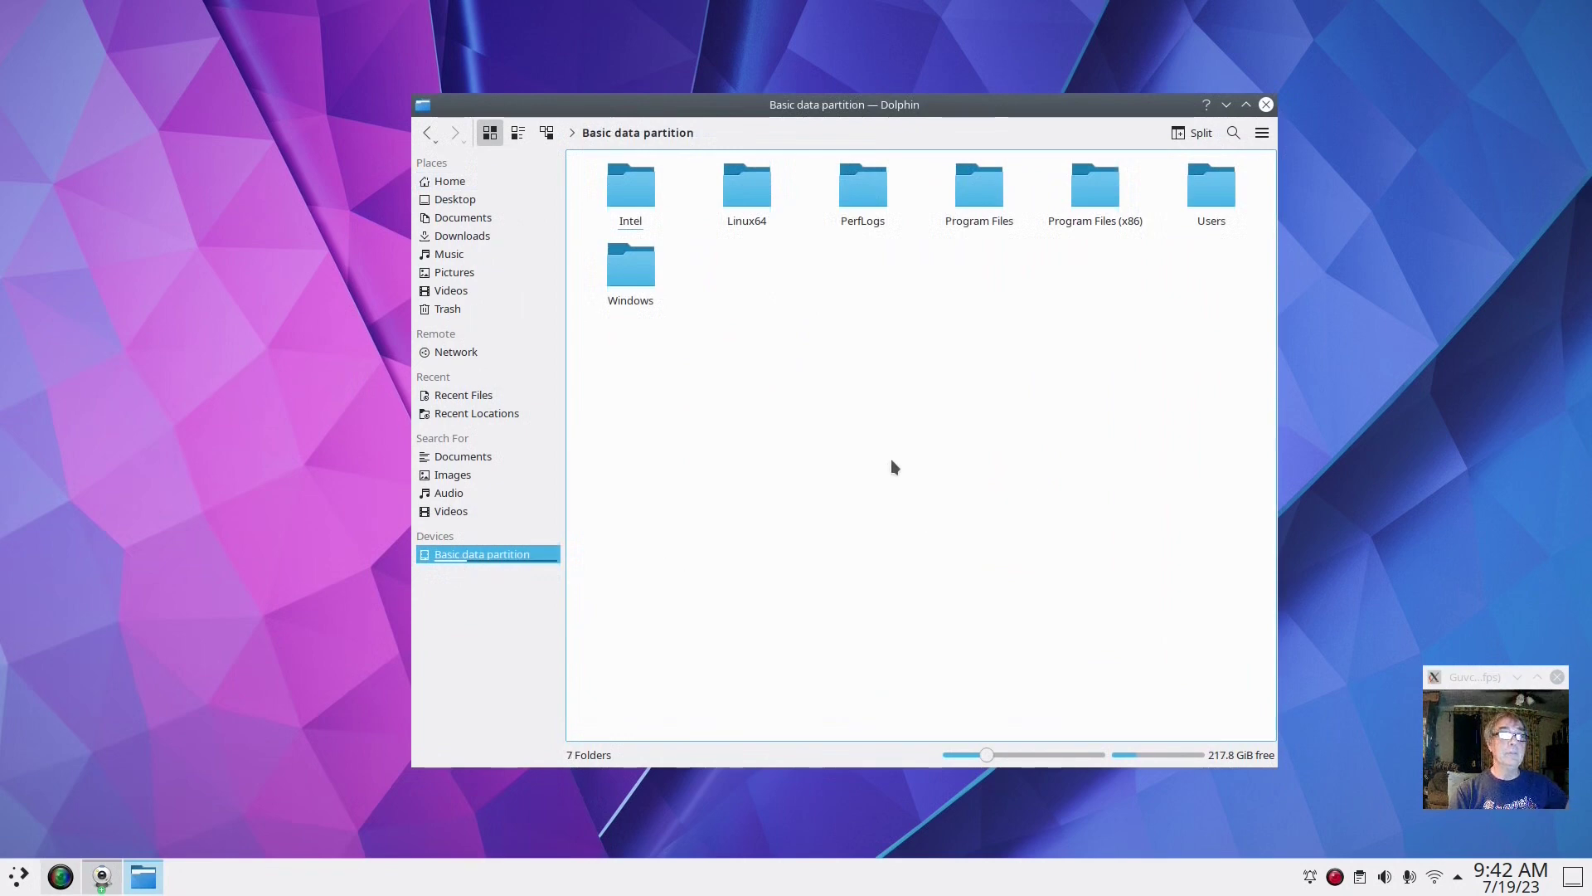
pyautogui.moveTo(963, 113); pyautogui.dragTo(911, 52)
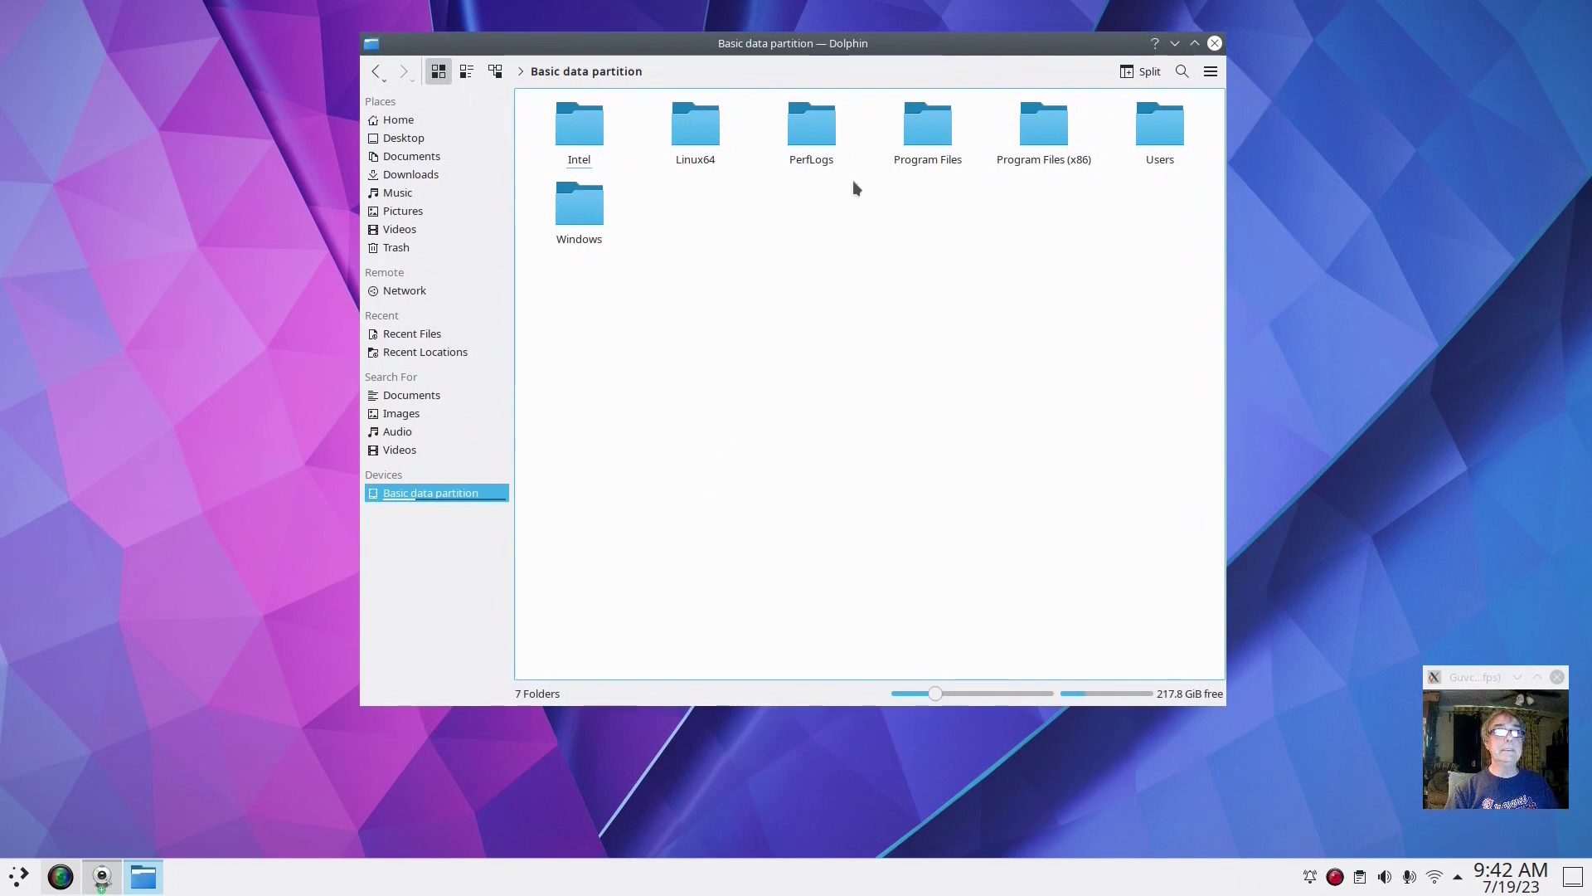
# Browse Users > user folder > Documents > For windows > Temp, then return to the user folder
pyautogui.click(1155, 139)
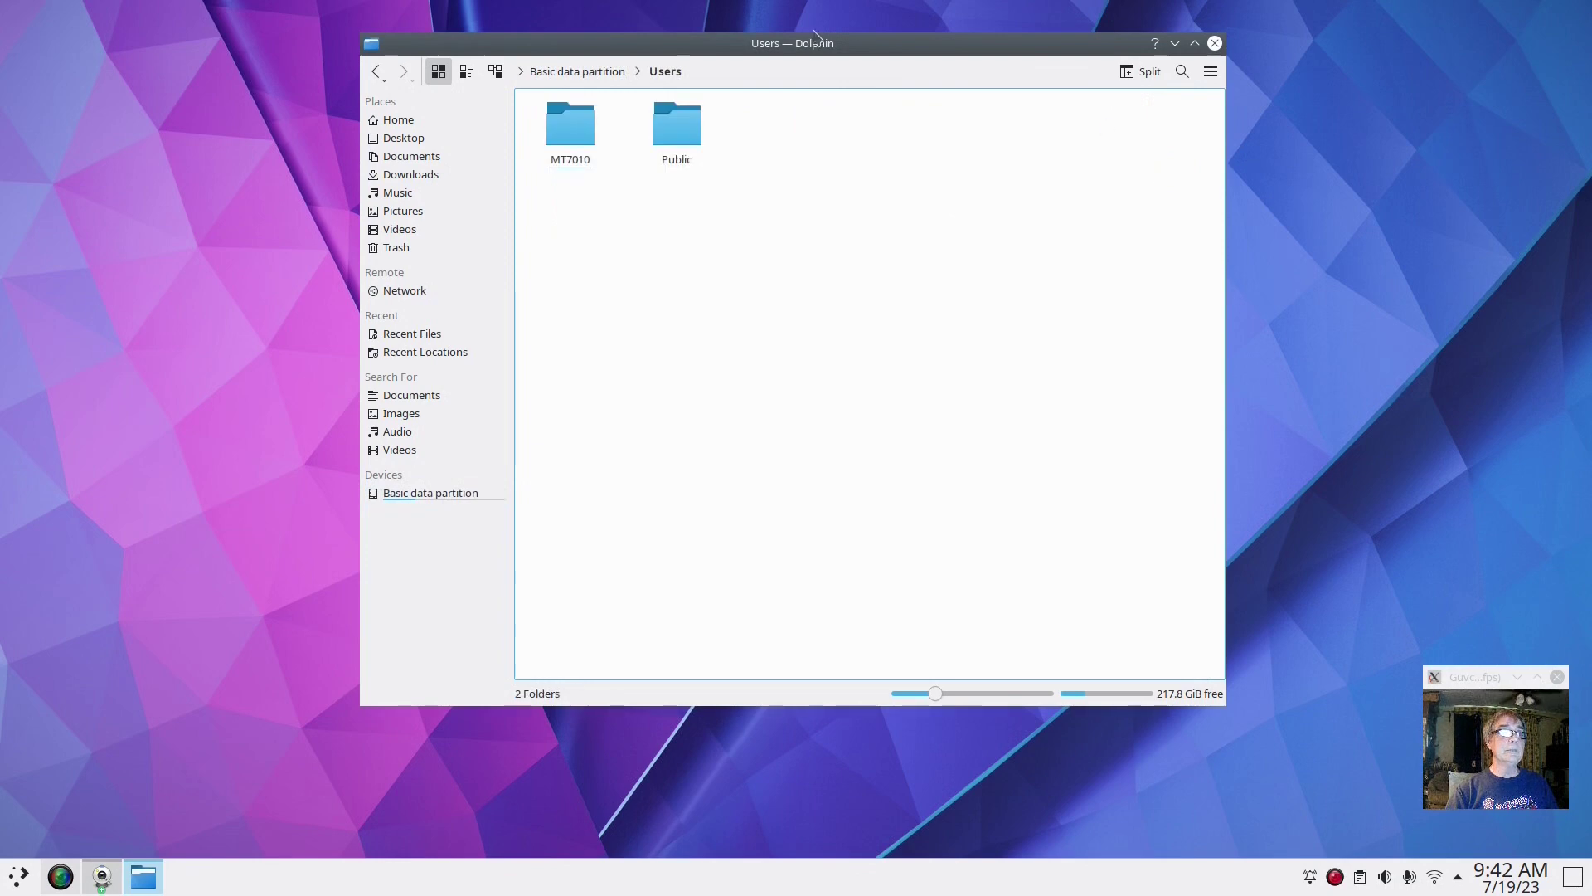
pyautogui.click(561, 135)
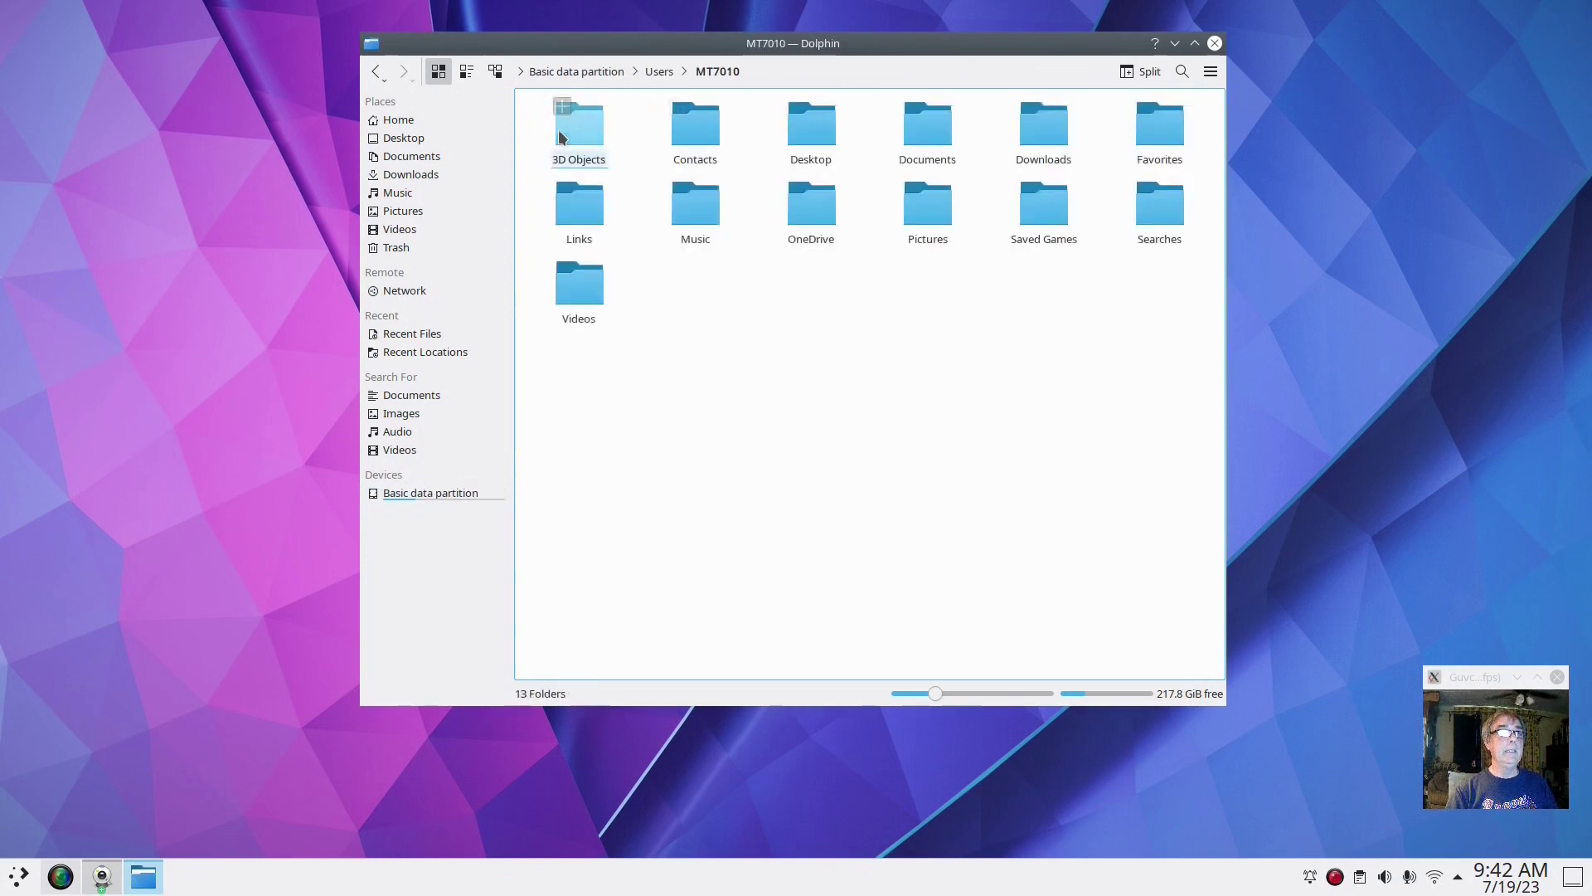
pyautogui.click(933, 143)
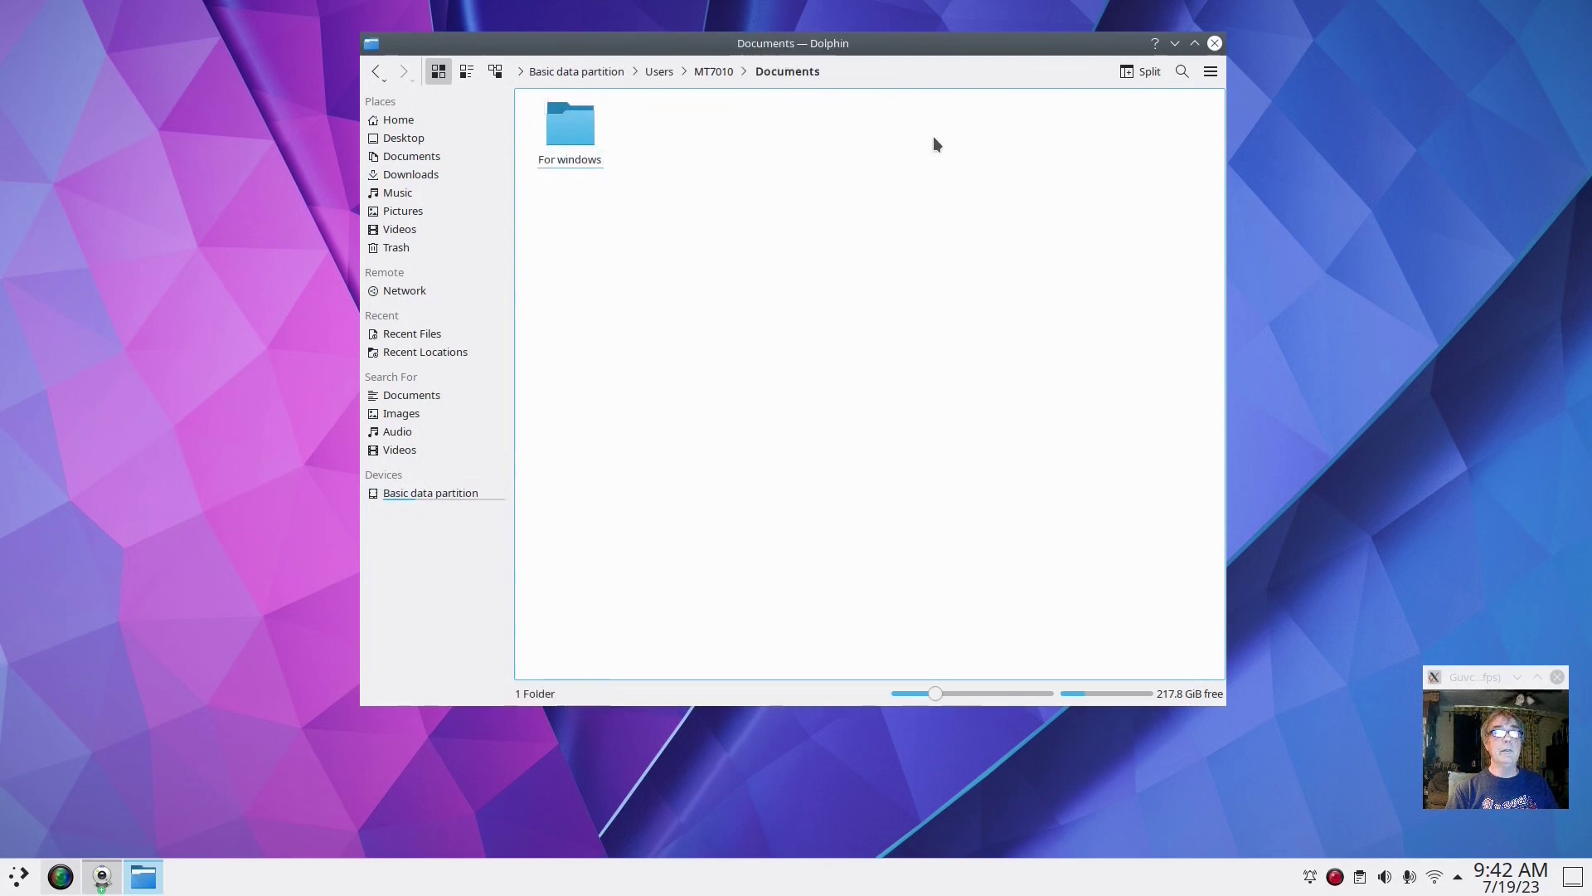
pyautogui.click(582, 133)
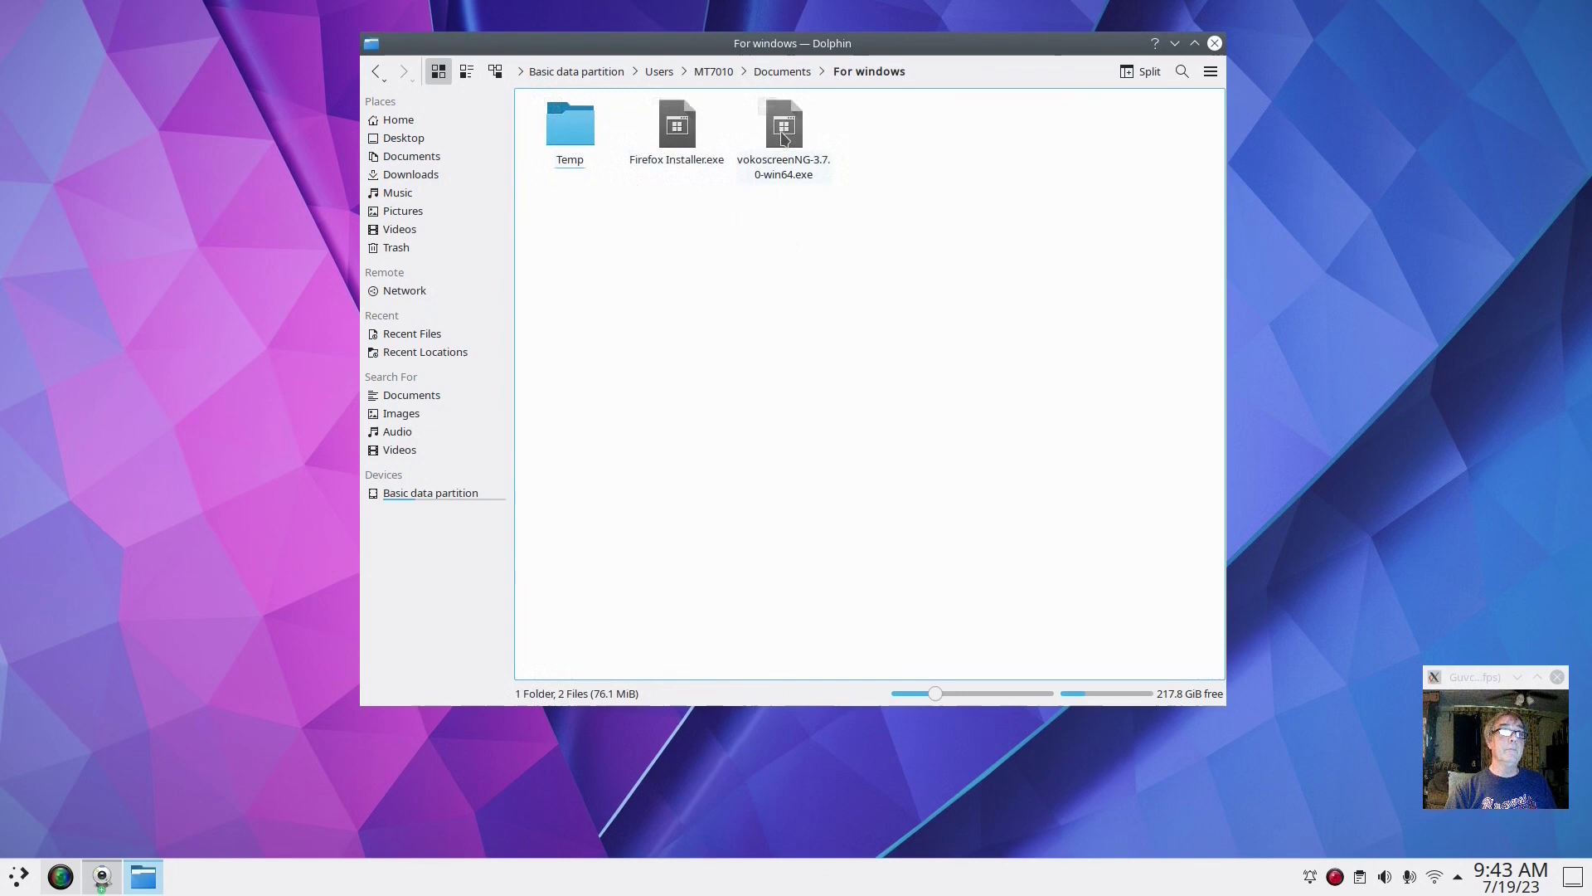
pyautogui.click(571, 126)
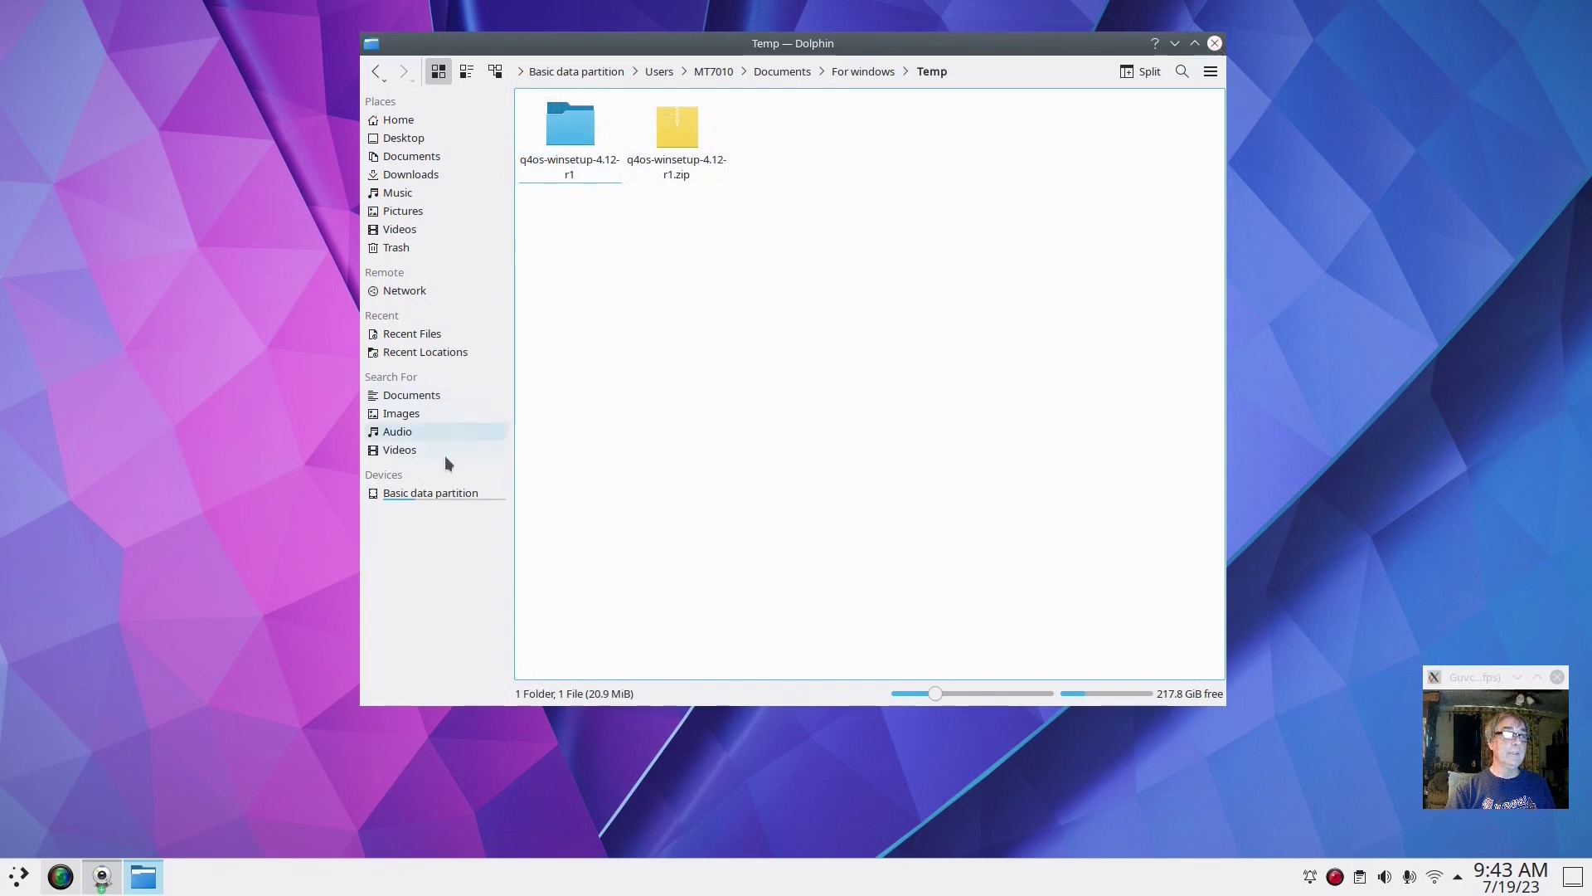
pyautogui.click(715, 73)
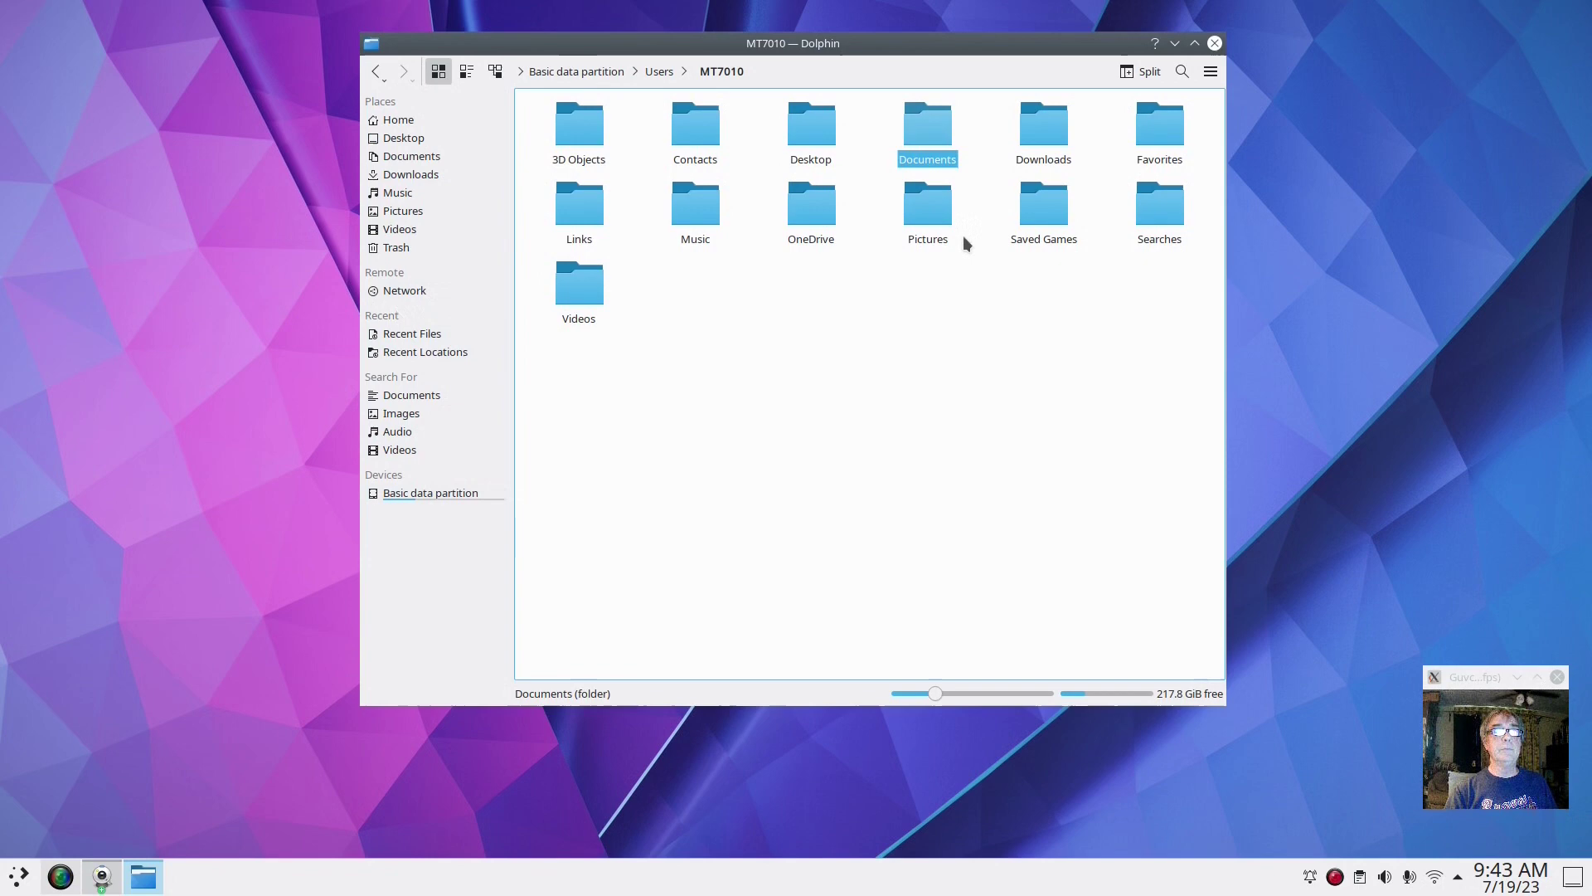
# Create a new text file named 'Tester note' in the Windows user folder
pyautogui.rightClick(726, 476)
pyautogui.moveTo(810, 484)
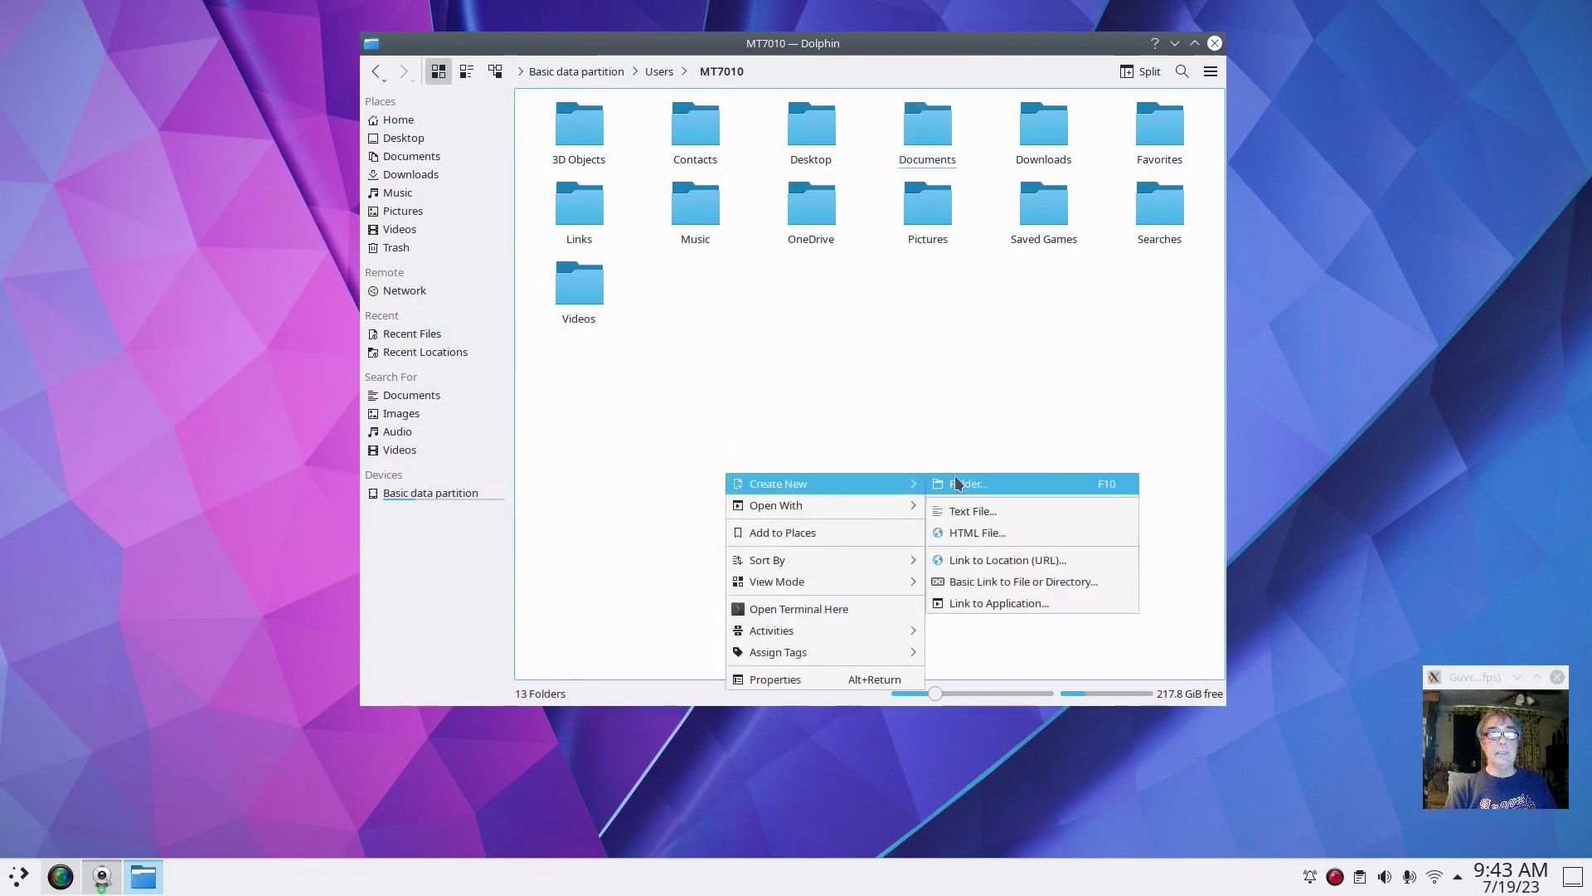
pyautogui.click(982, 503)
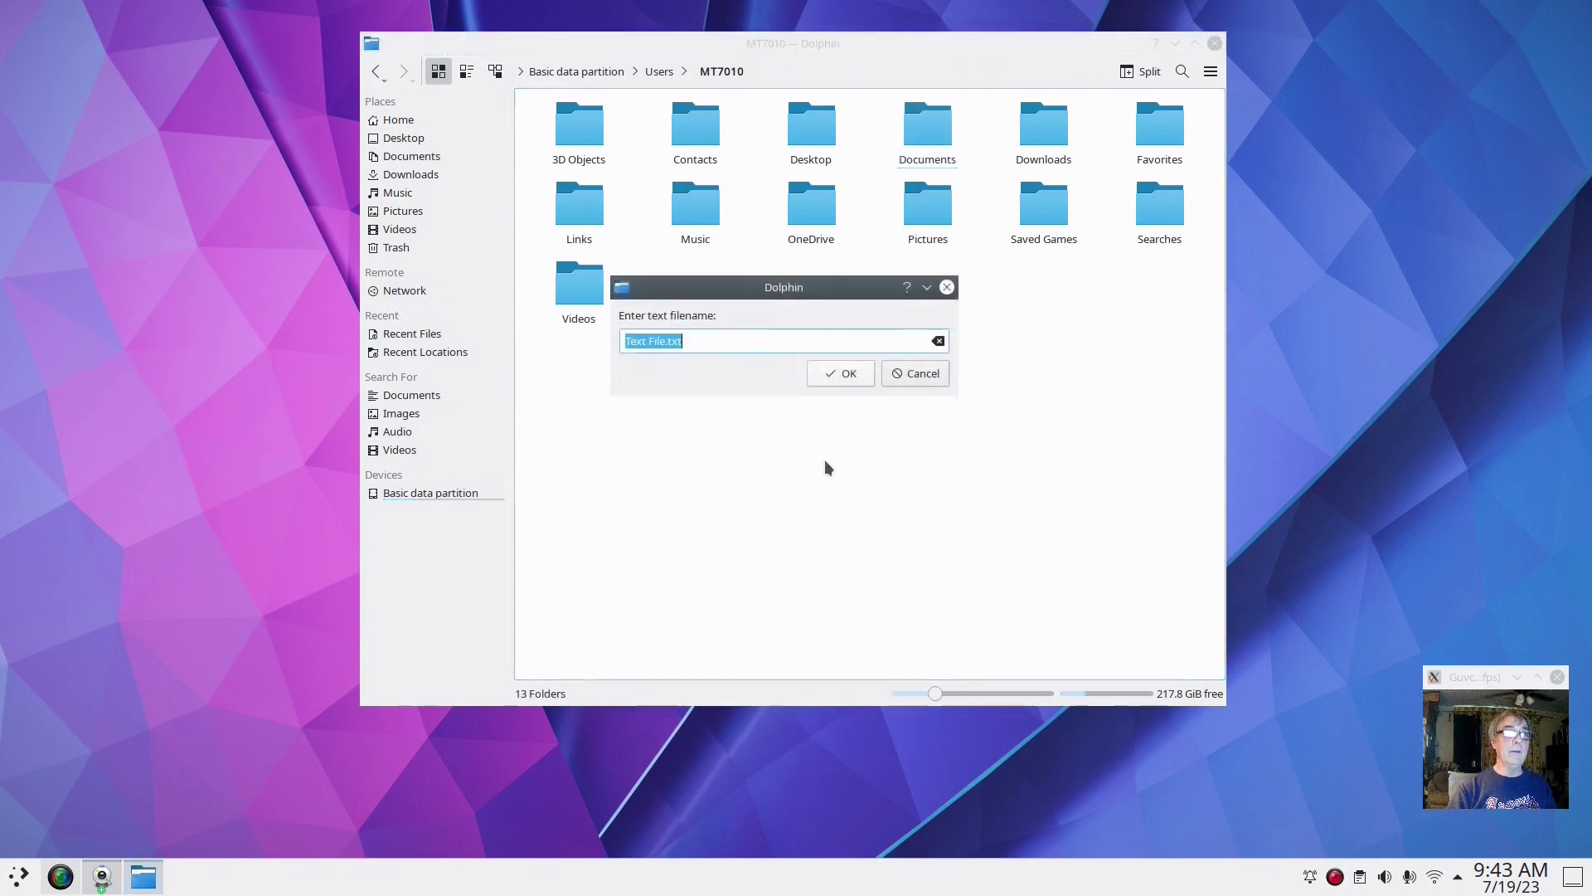
pyautogui.write('T')
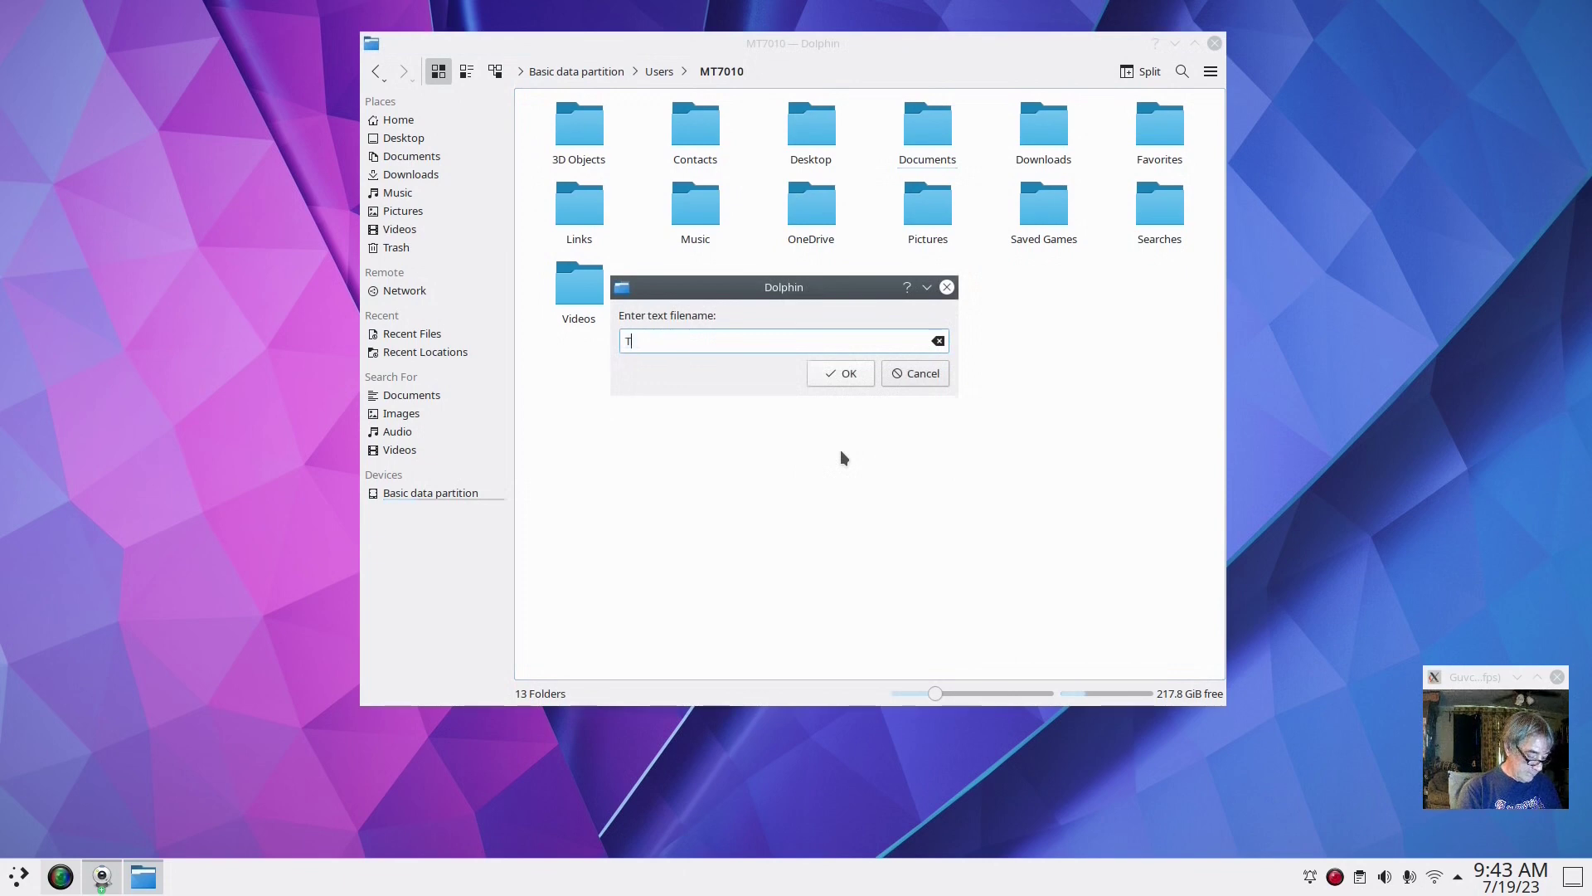
pyautogui.write('ester')
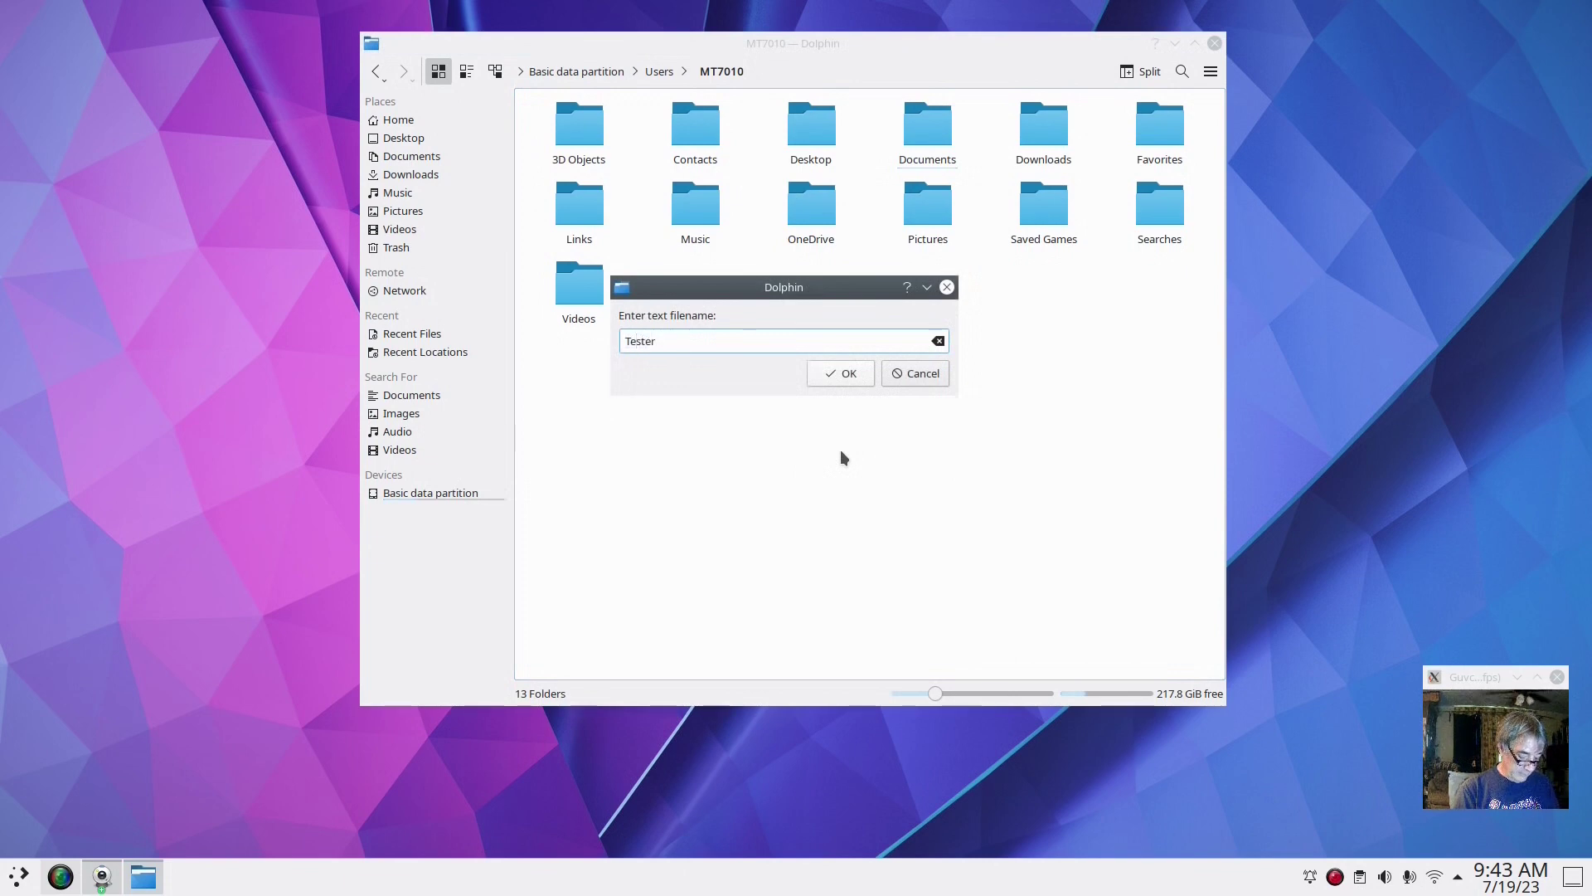
pyautogui.write(' note')
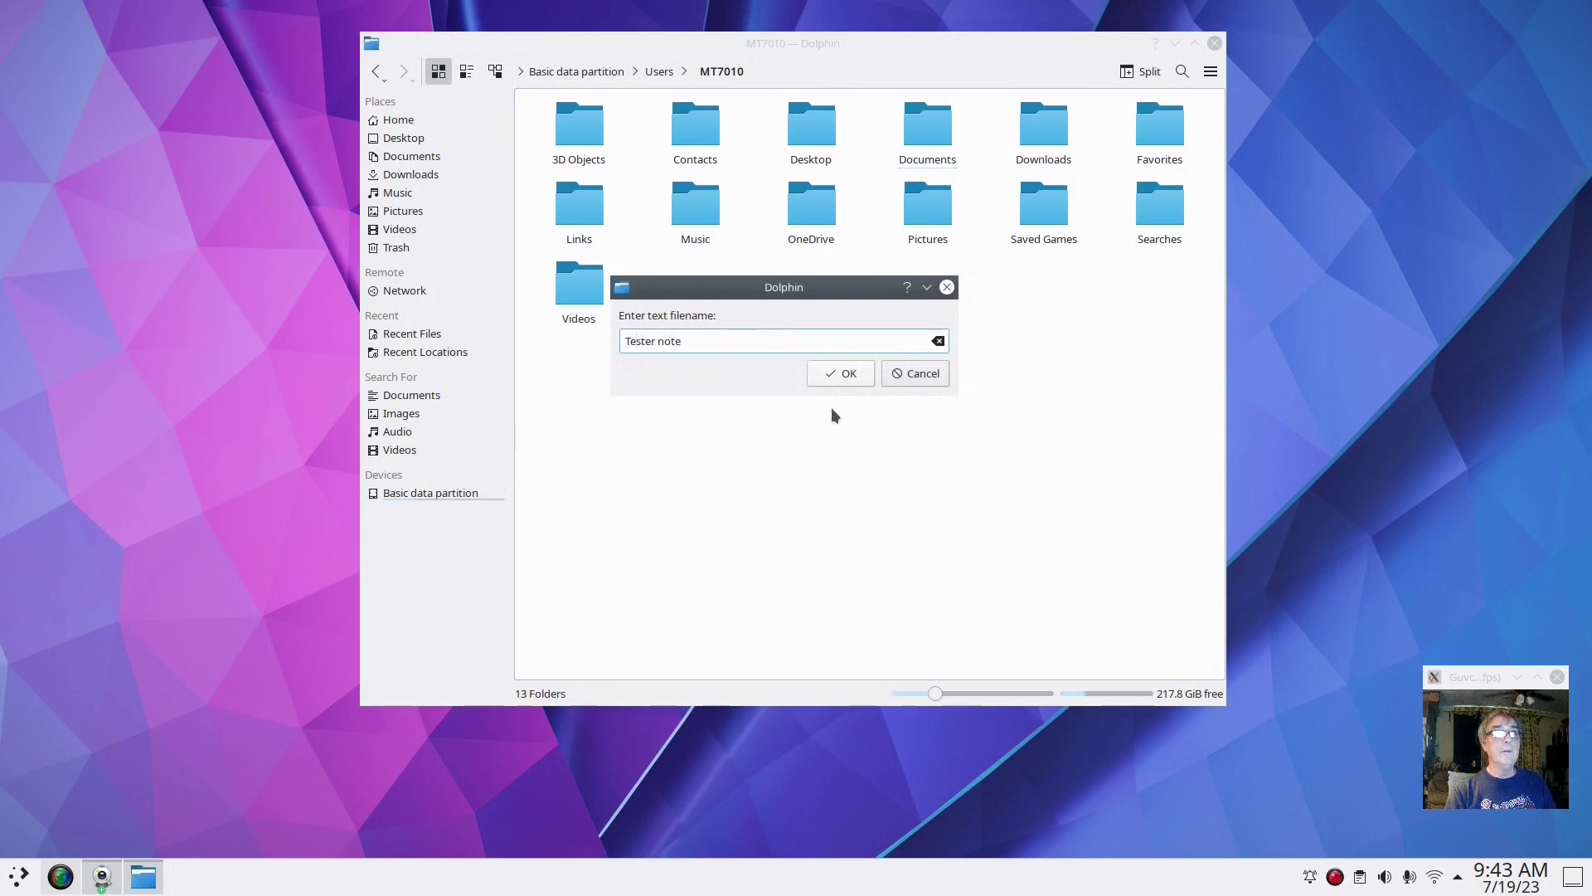
pyautogui.click(829, 375)
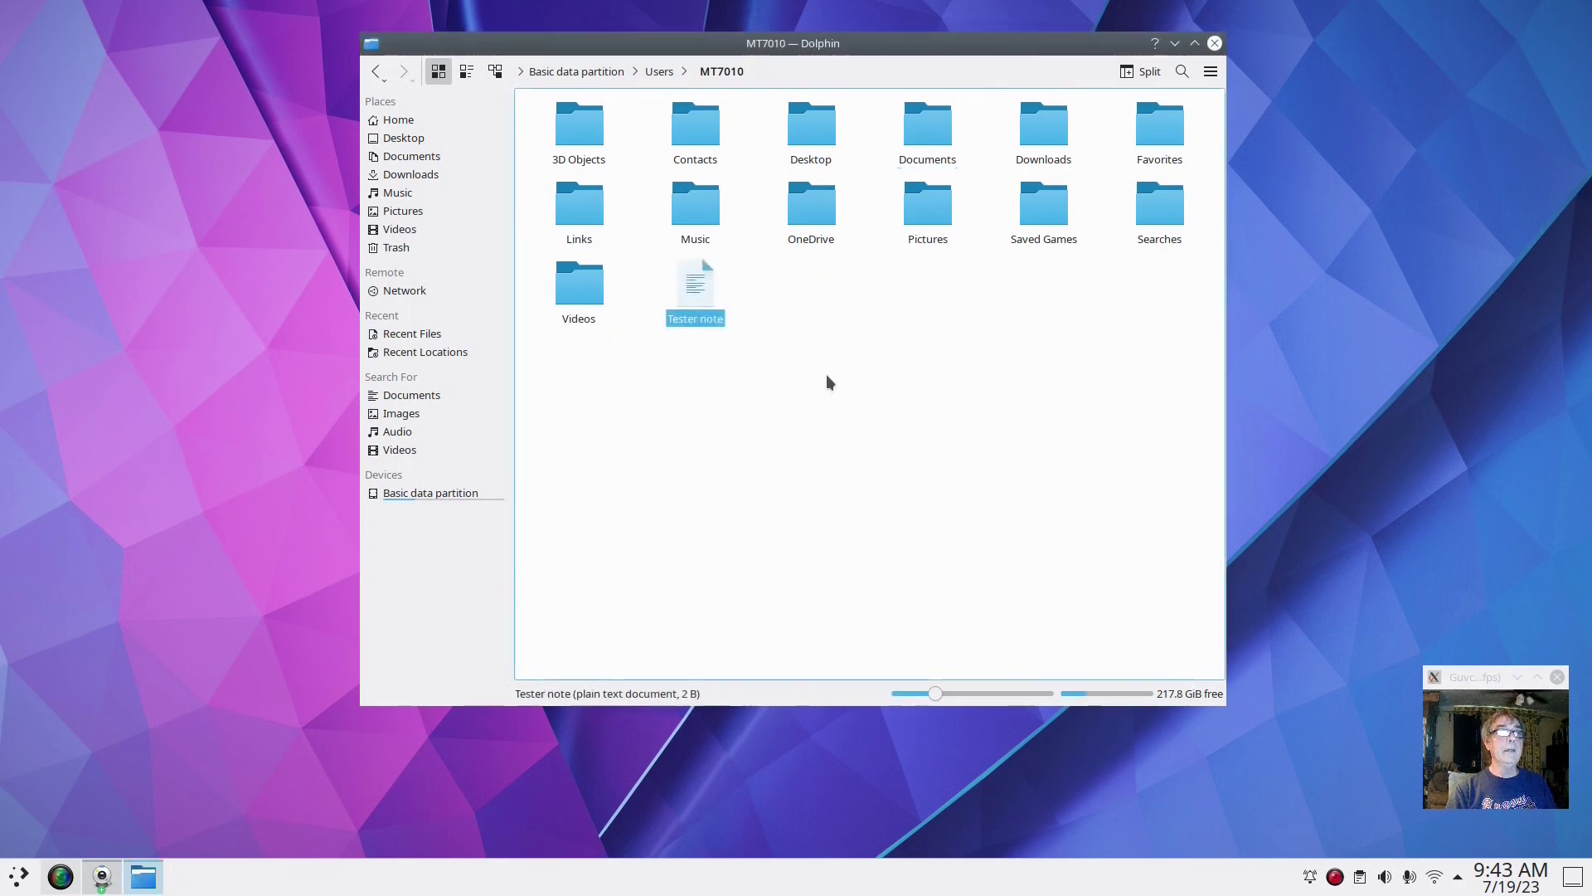
# Open Tester note in KWrite, type 'hello world' on line 2, and save it
pyautogui.doubleClick(703, 317)
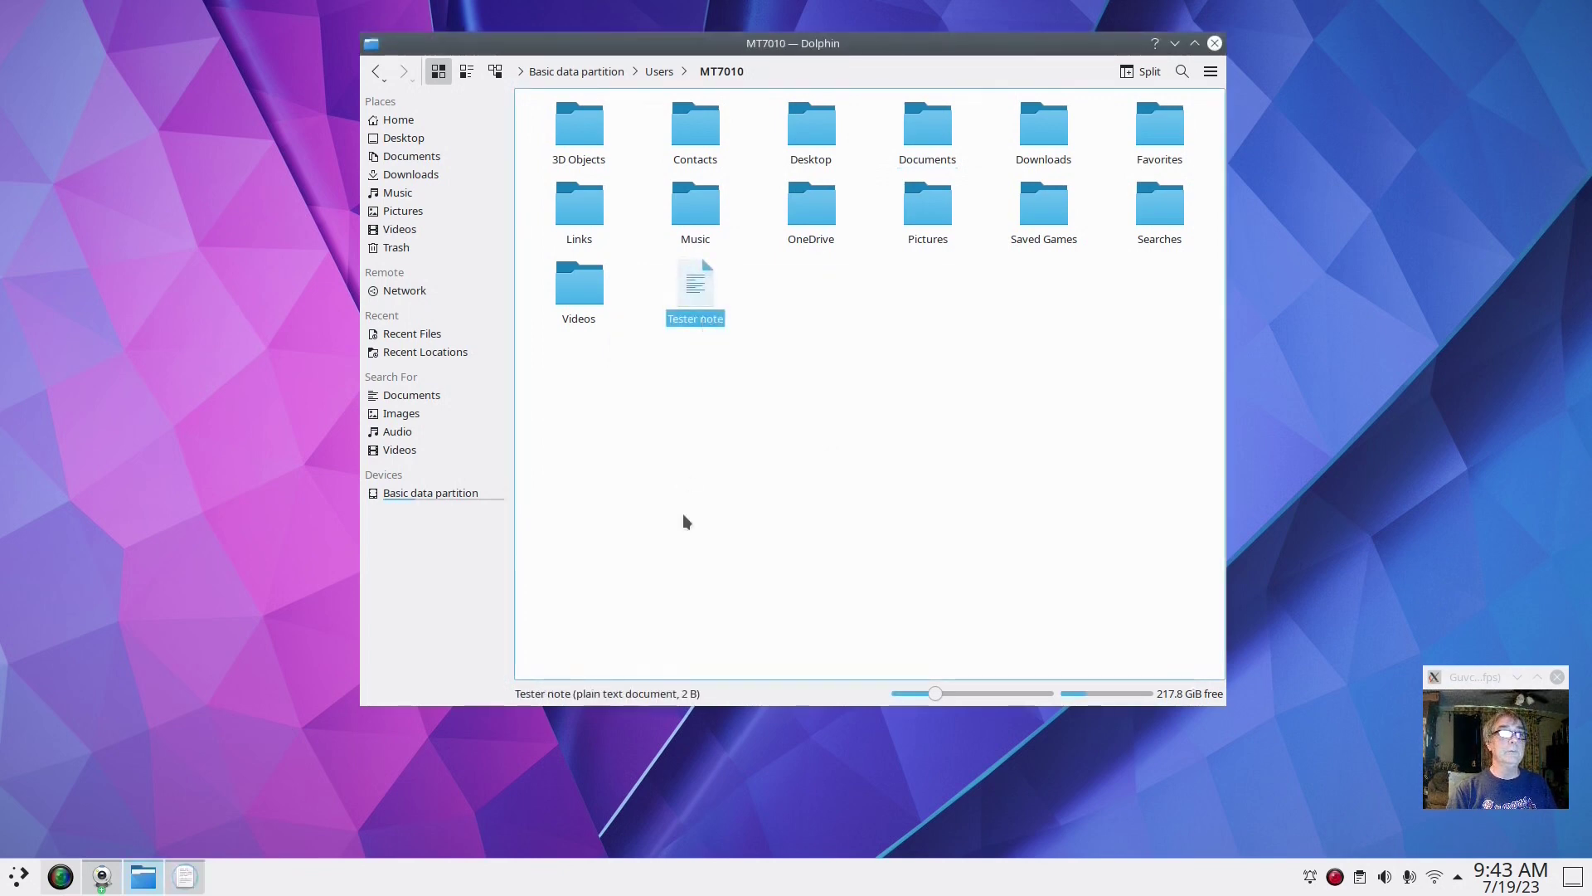
pyautogui.moveTo(335, 455); pyautogui.dragTo(737, 364)
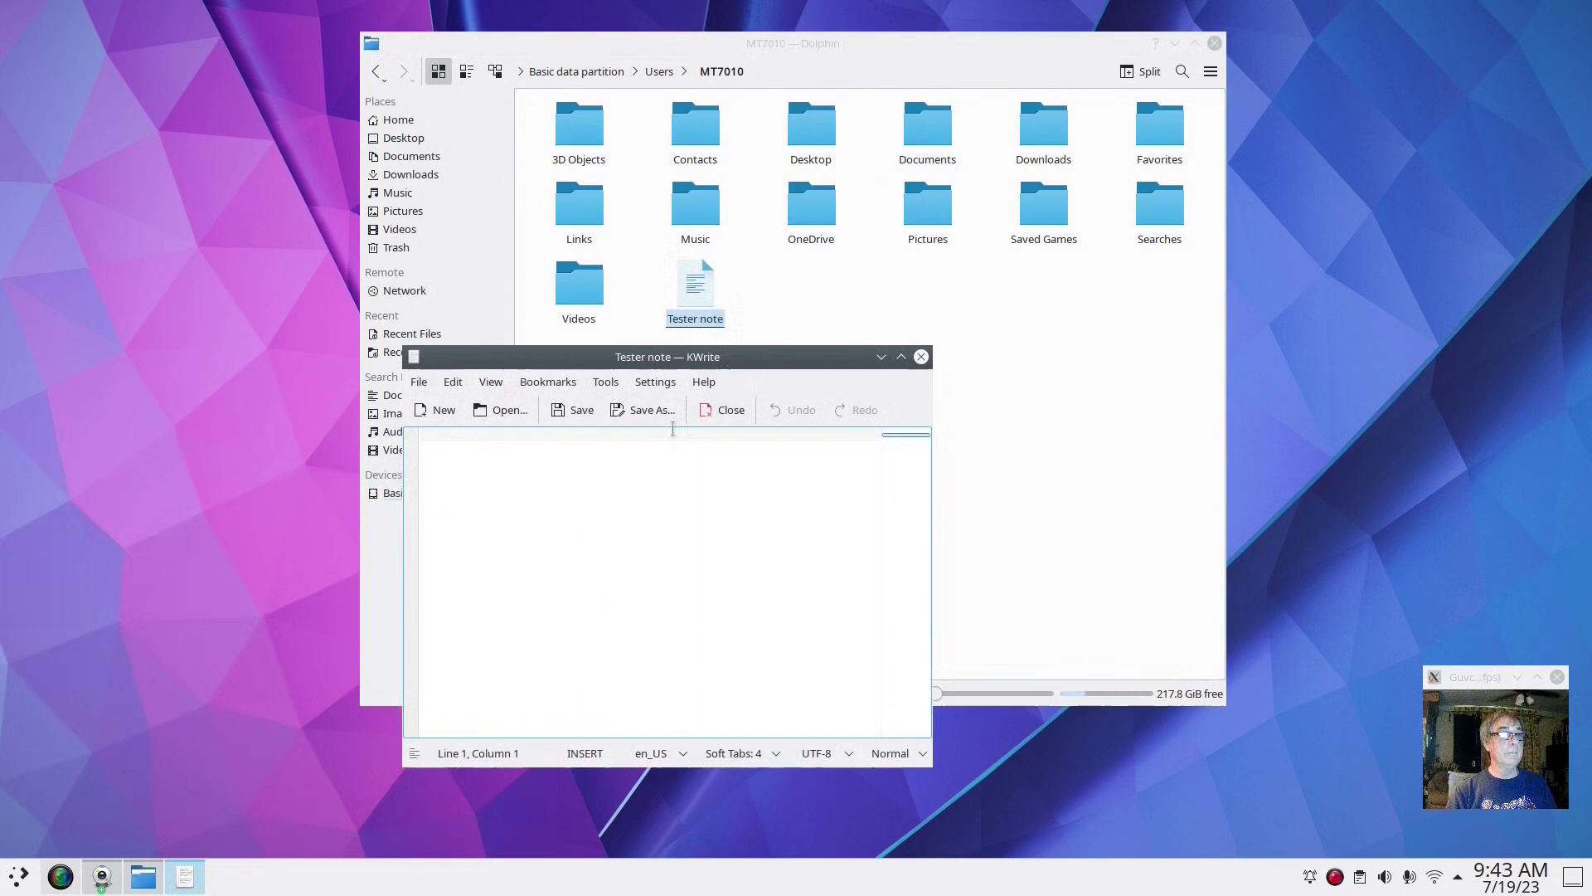
pyautogui.click(600, 571)
pyautogui.write('hello')
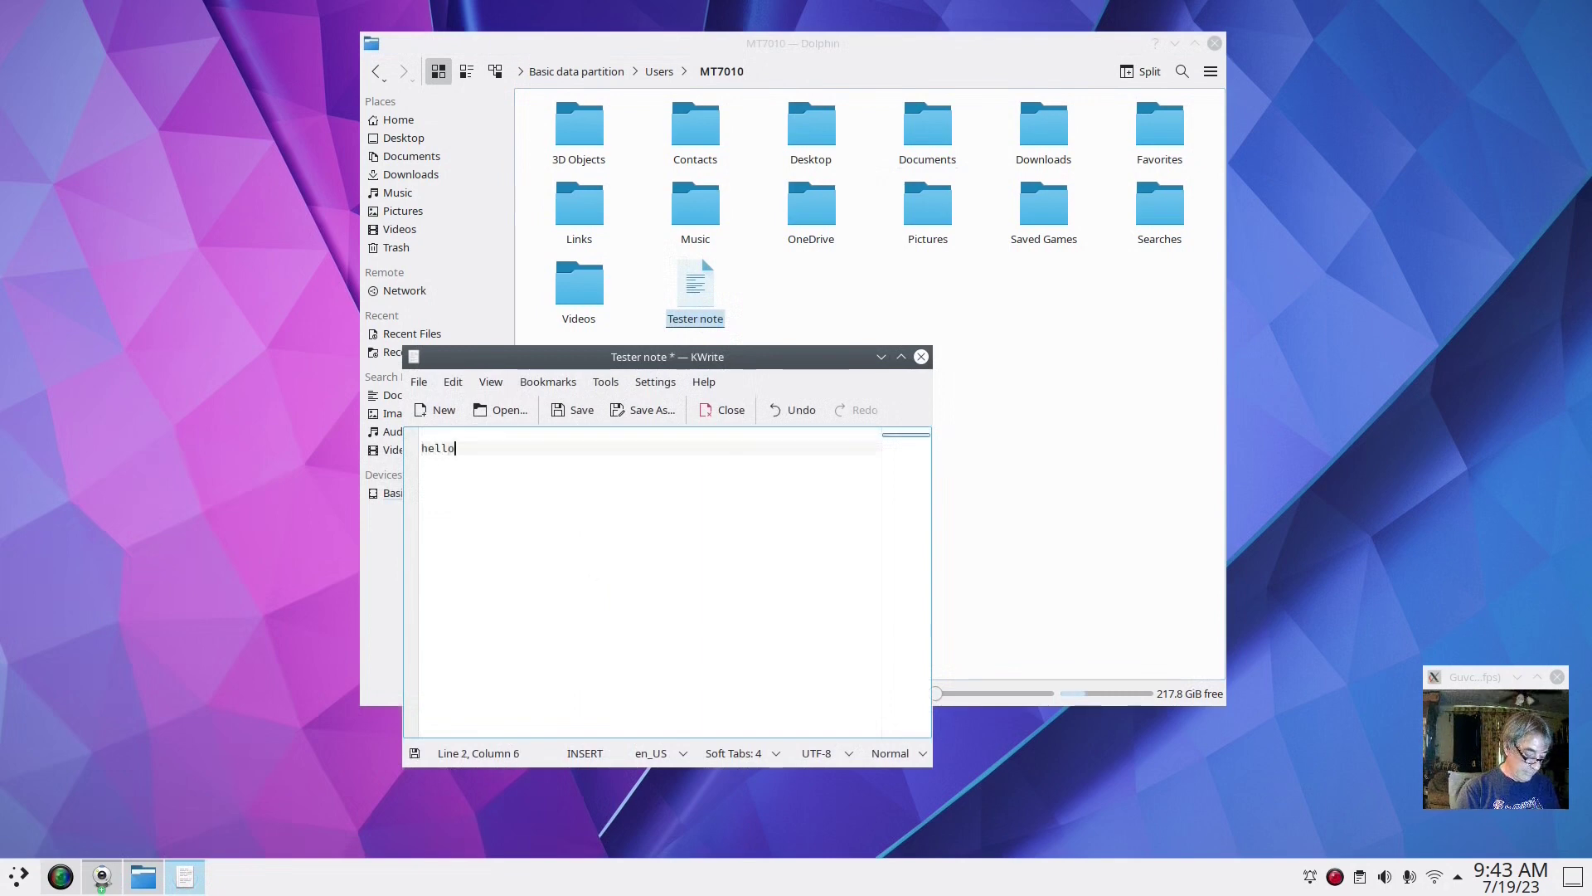
pyautogui.write(' world')
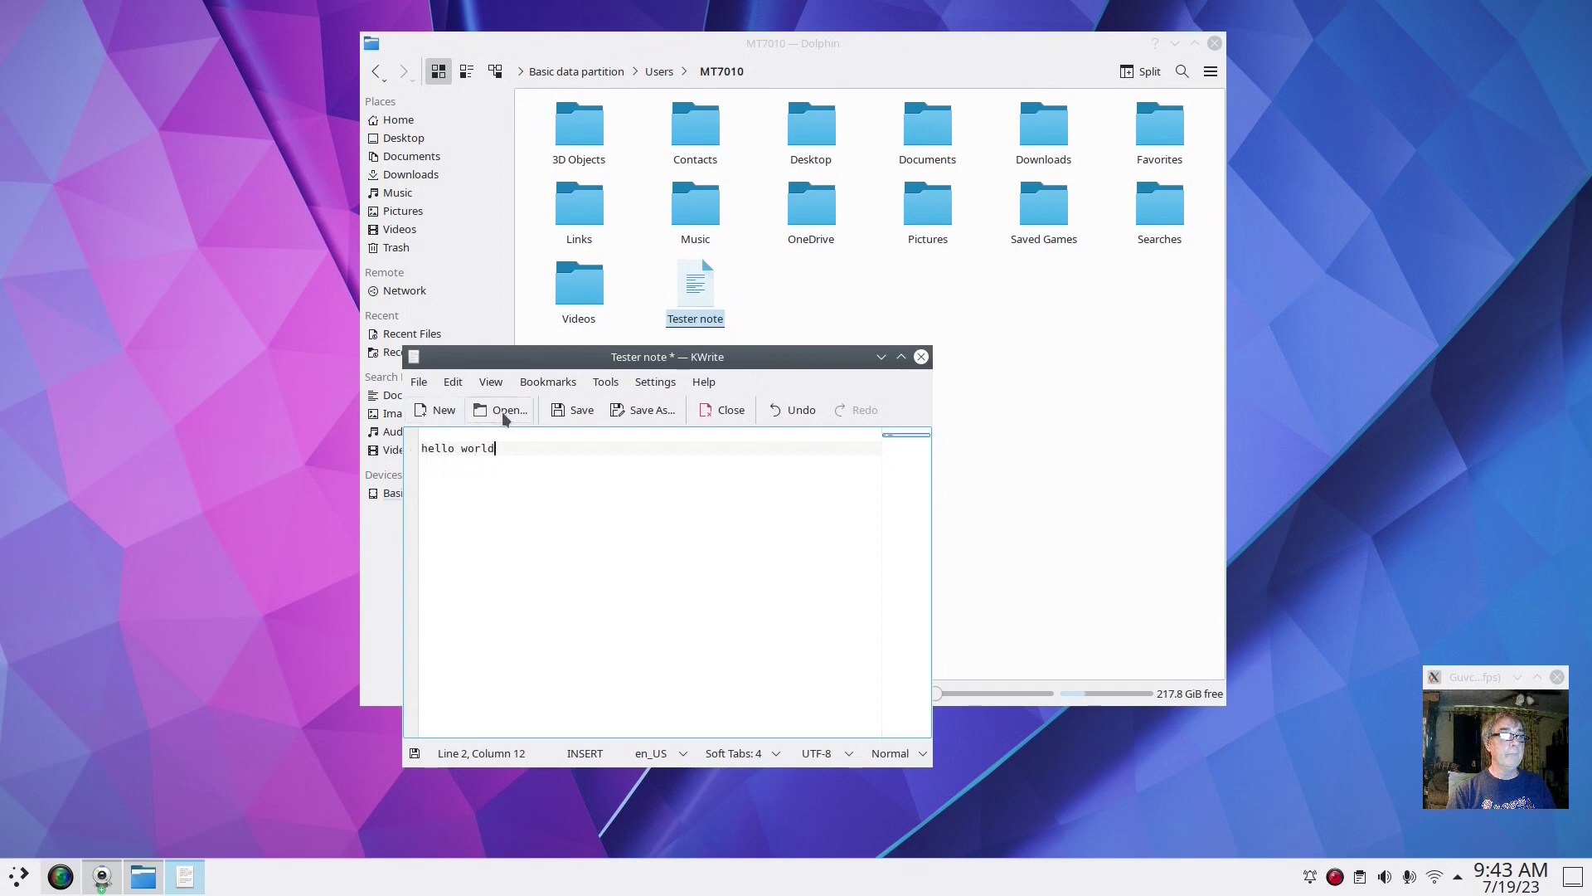
pyautogui.click(572, 409)
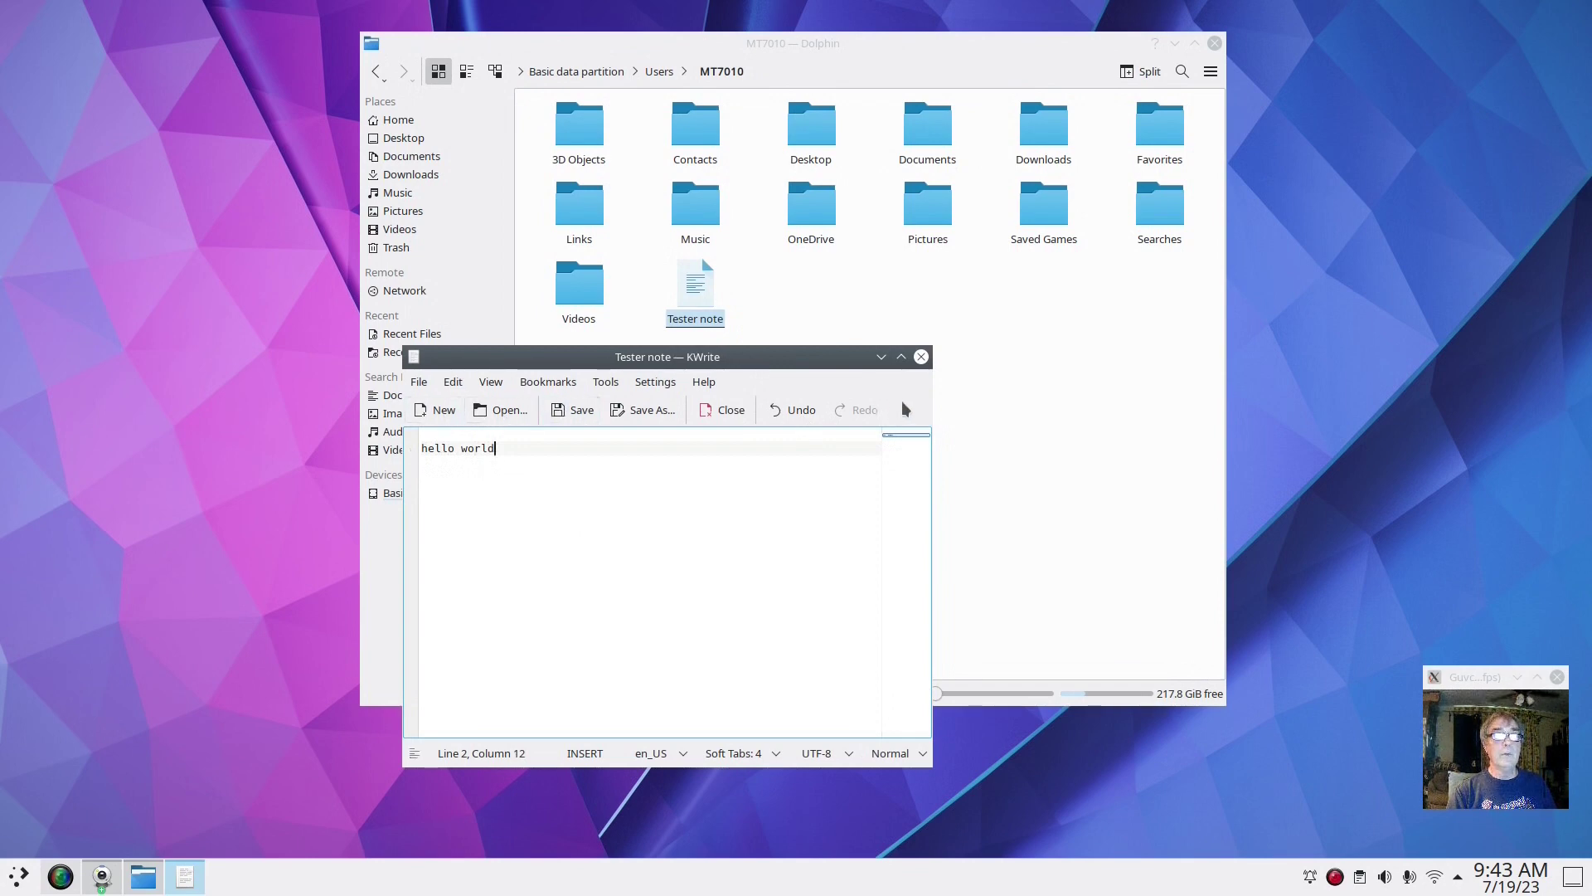
# Close KWrite and copy the Tester note file
pyautogui.click(920, 357)
pyautogui.rightClick(688, 297)
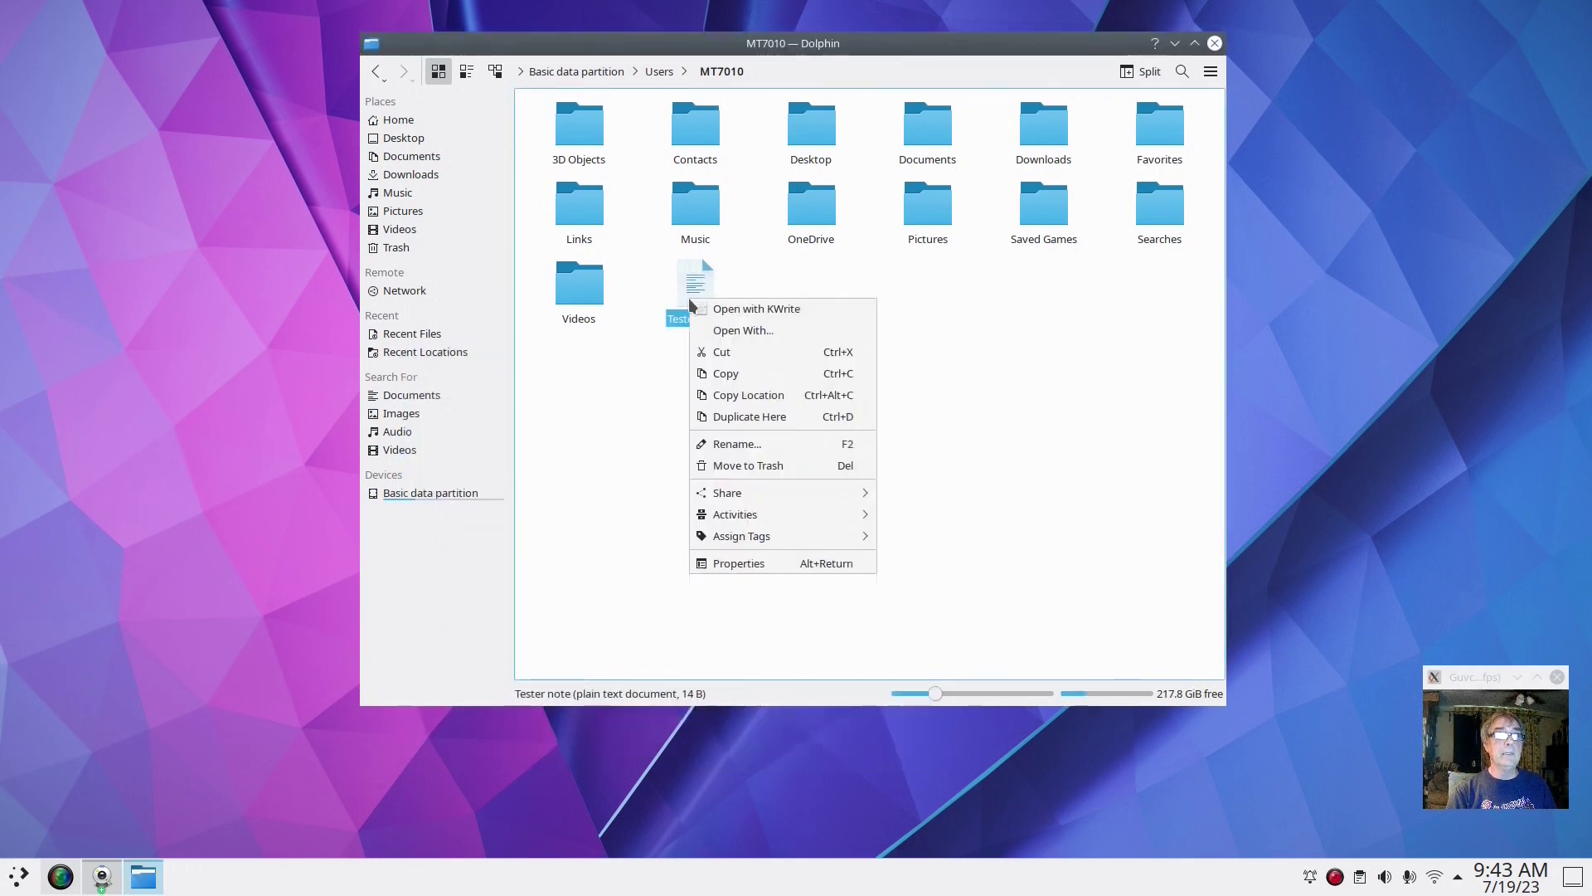
pyautogui.click(758, 373)
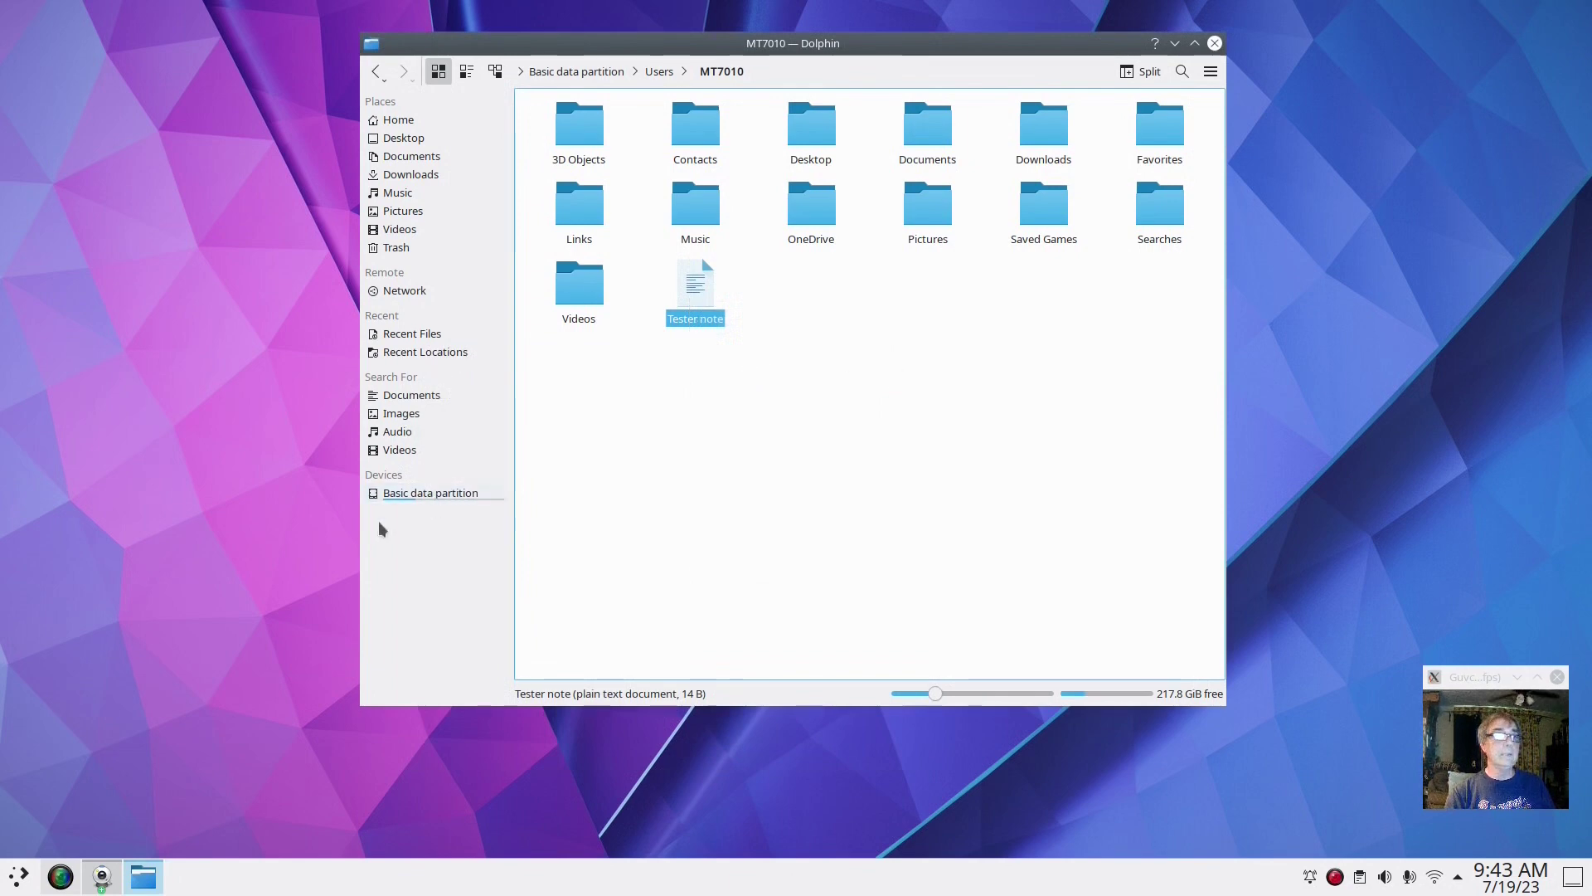
# Paste Tester note into Basic data partition > Users > user folder > Documents, then close Dolphin
pyautogui.click(406, 496)
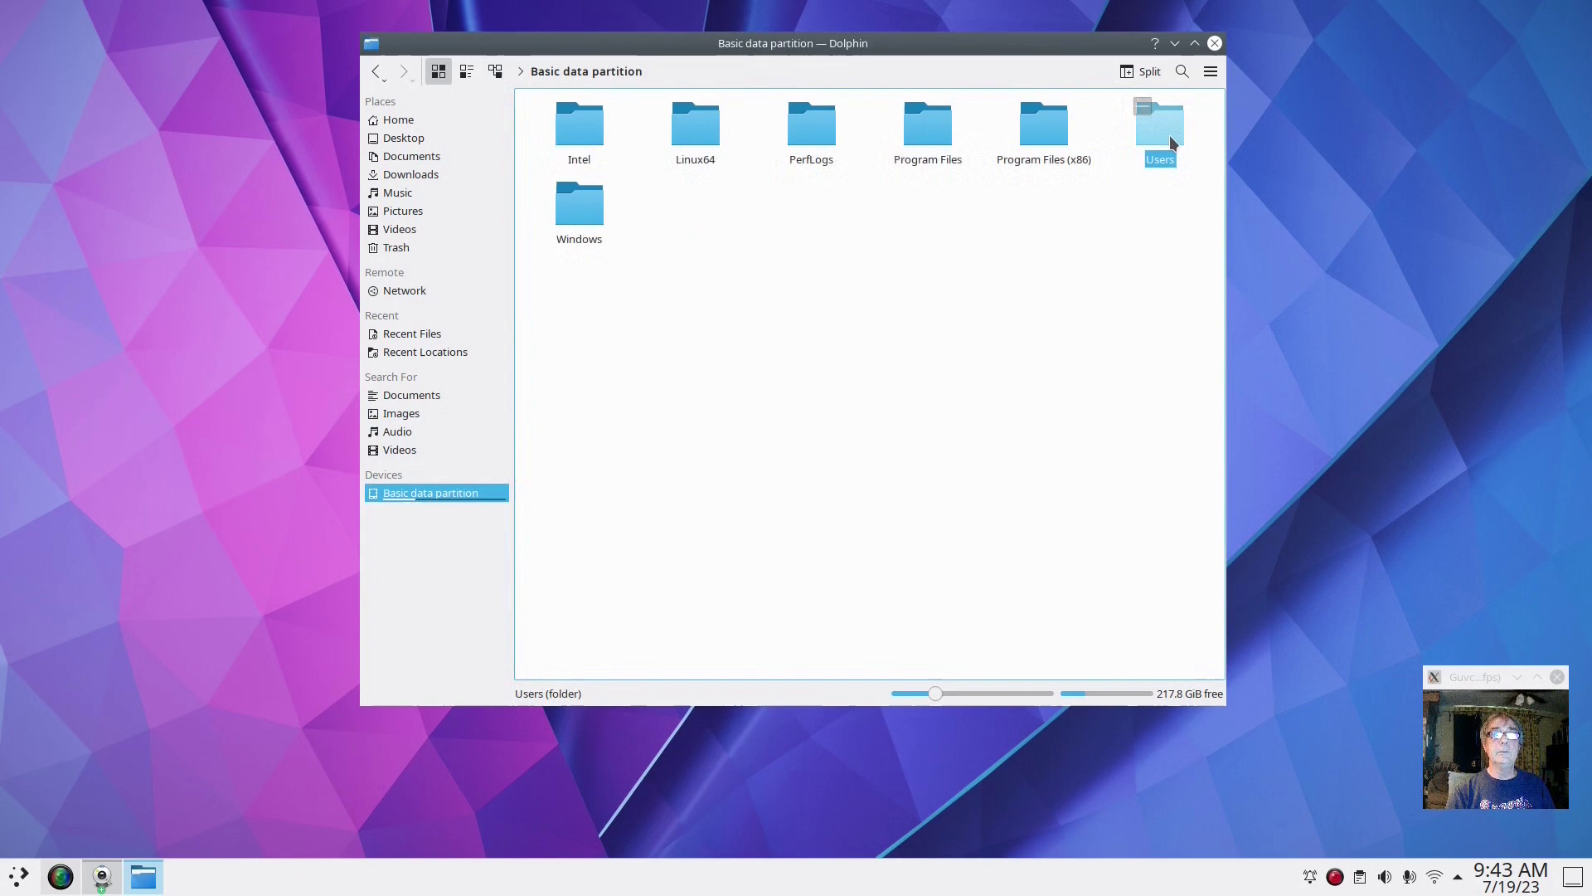
pyautogui.doubleClick(1169, 136)
pyautogui.doubleClick(570, 135)
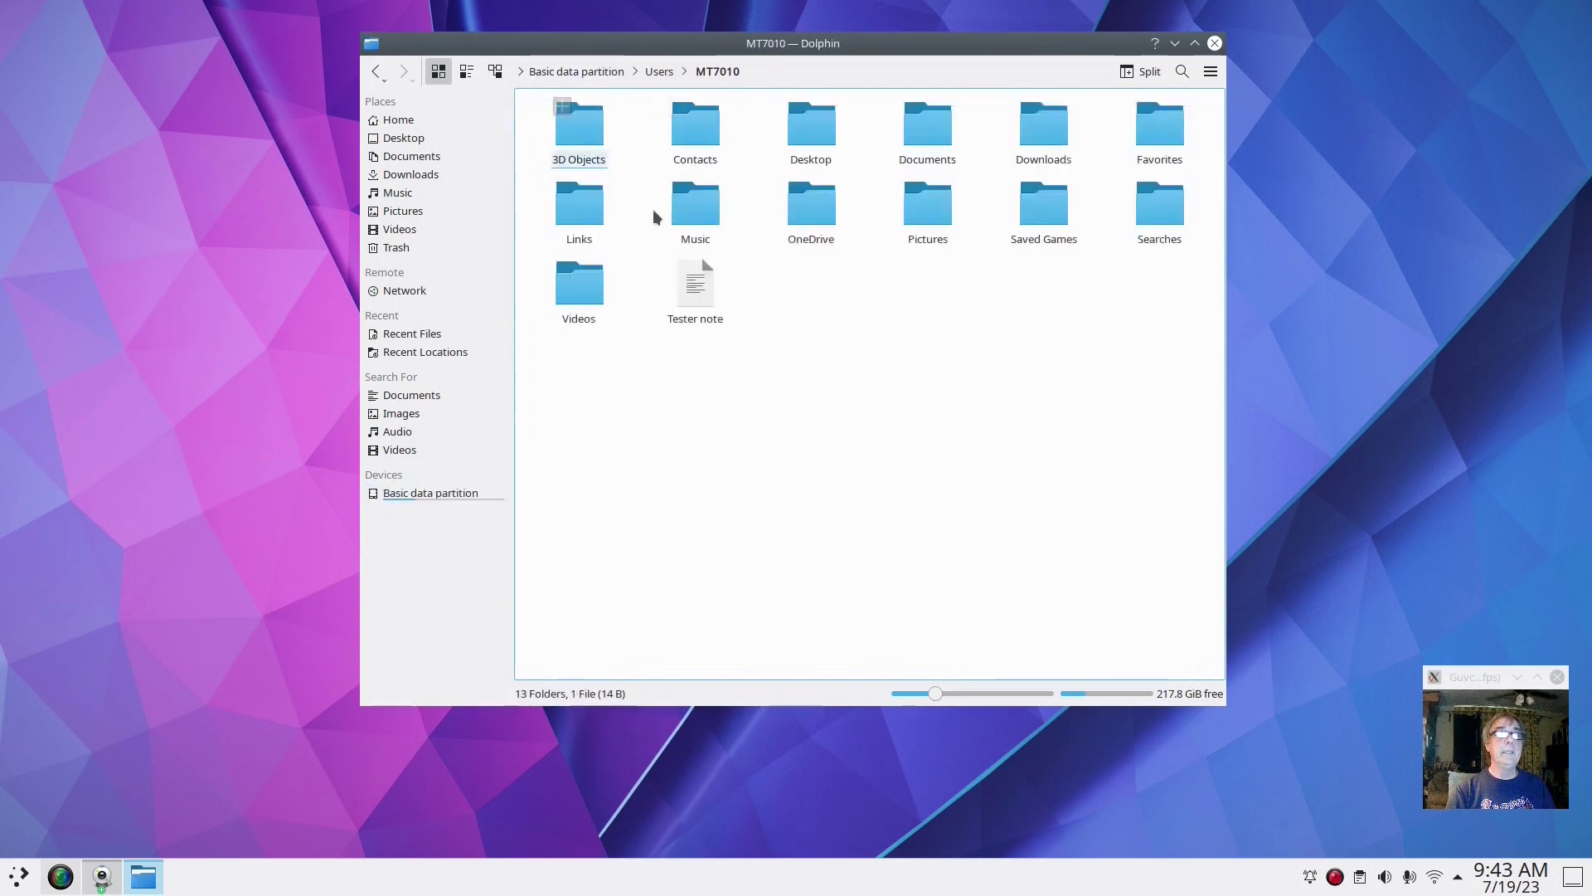
pyautogui.doubleClick(918, 133)
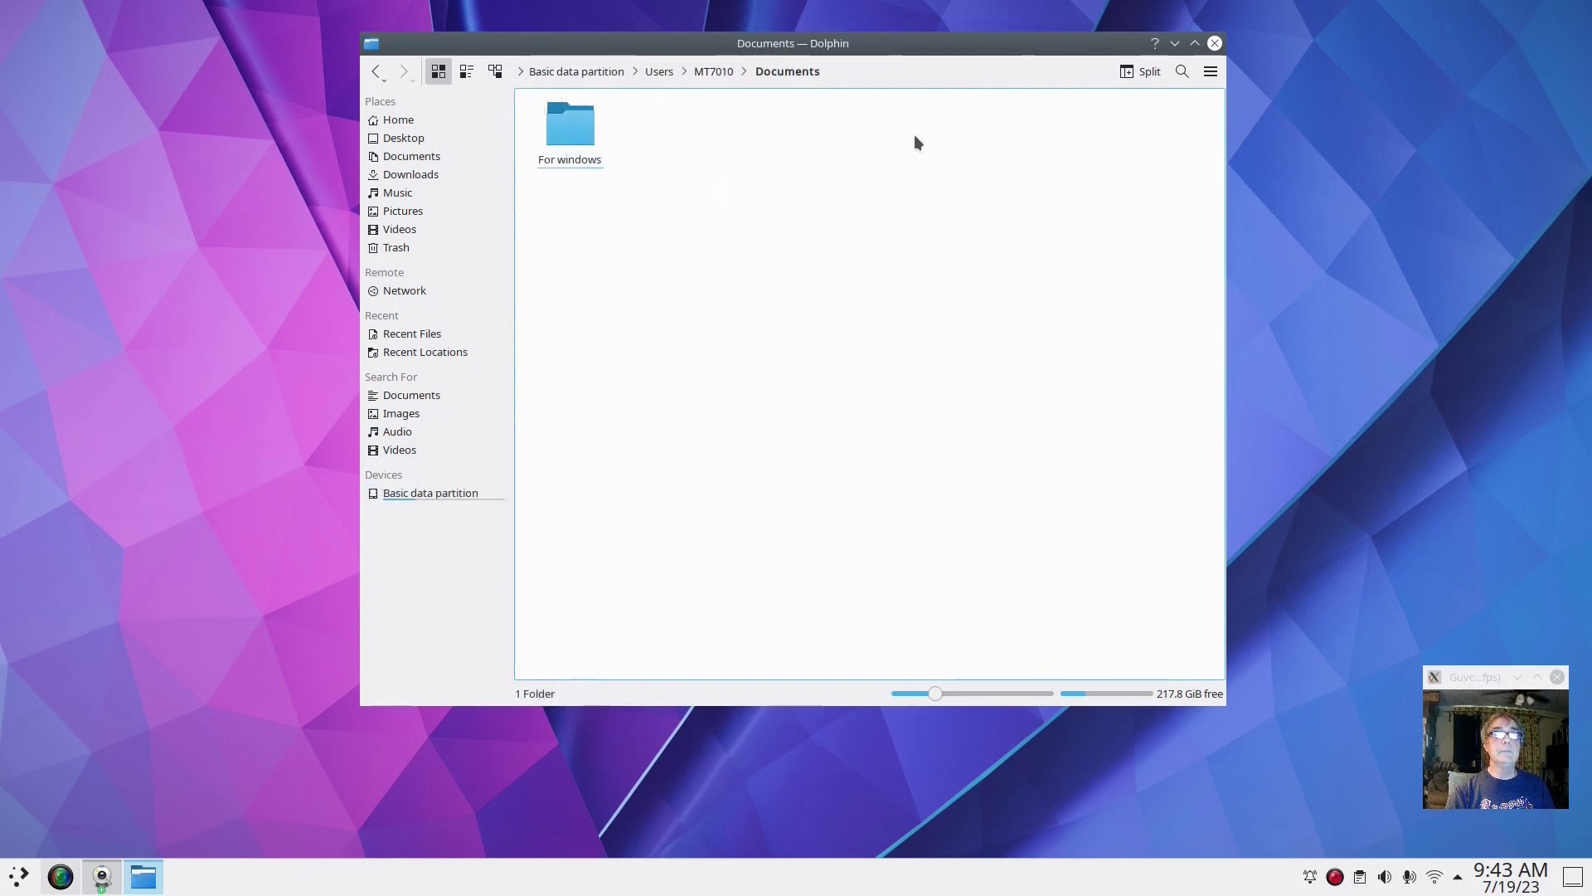
pyautogui.rightClick(605, 254)
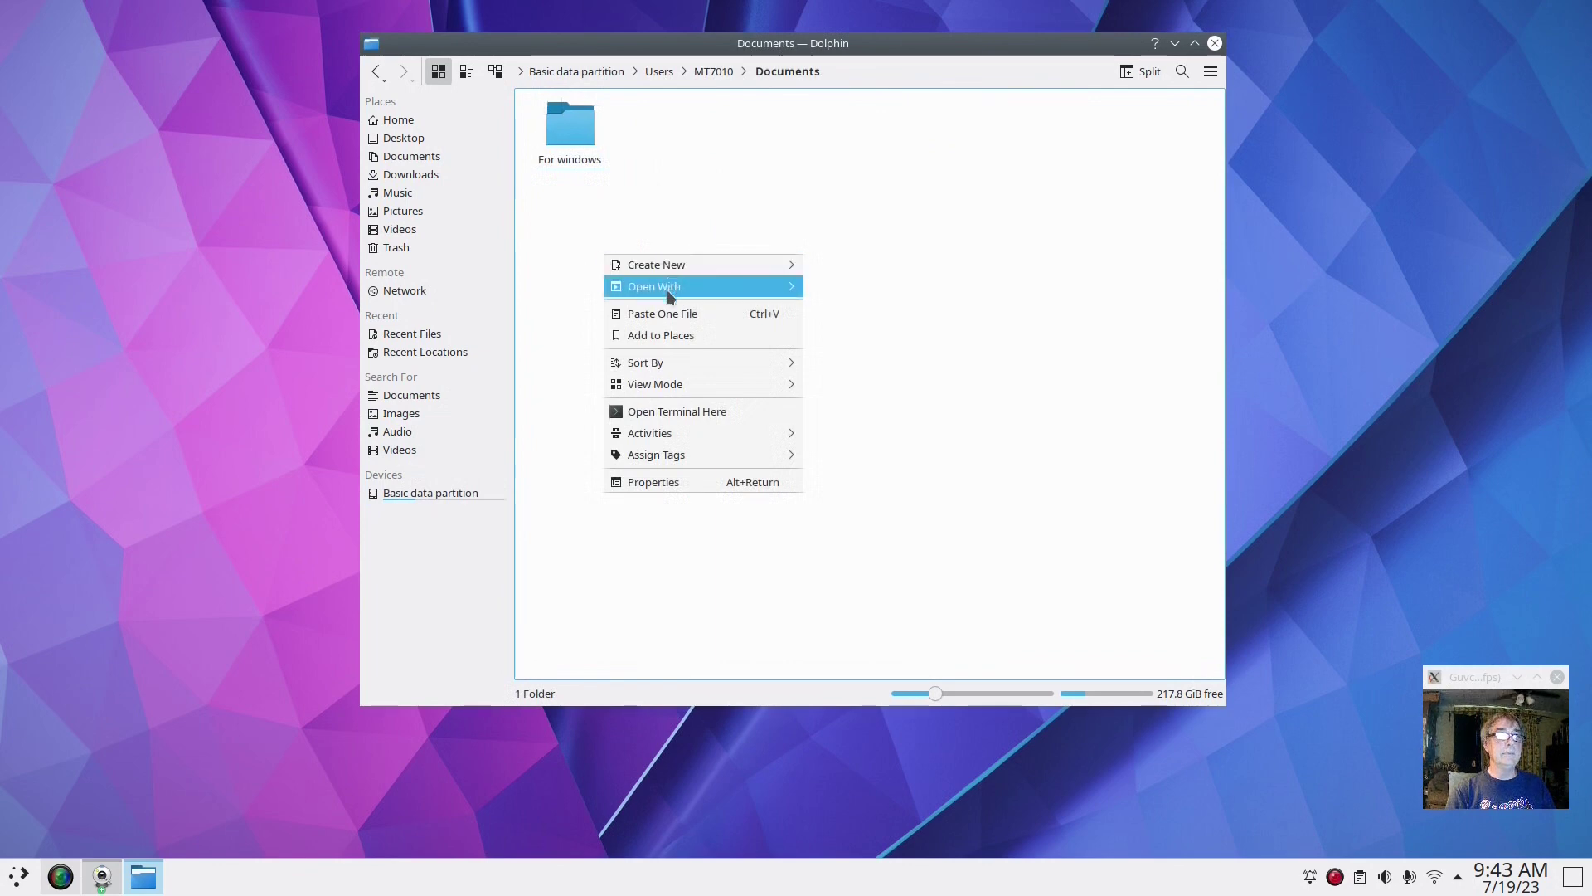
pyautogui.click(678, 317)
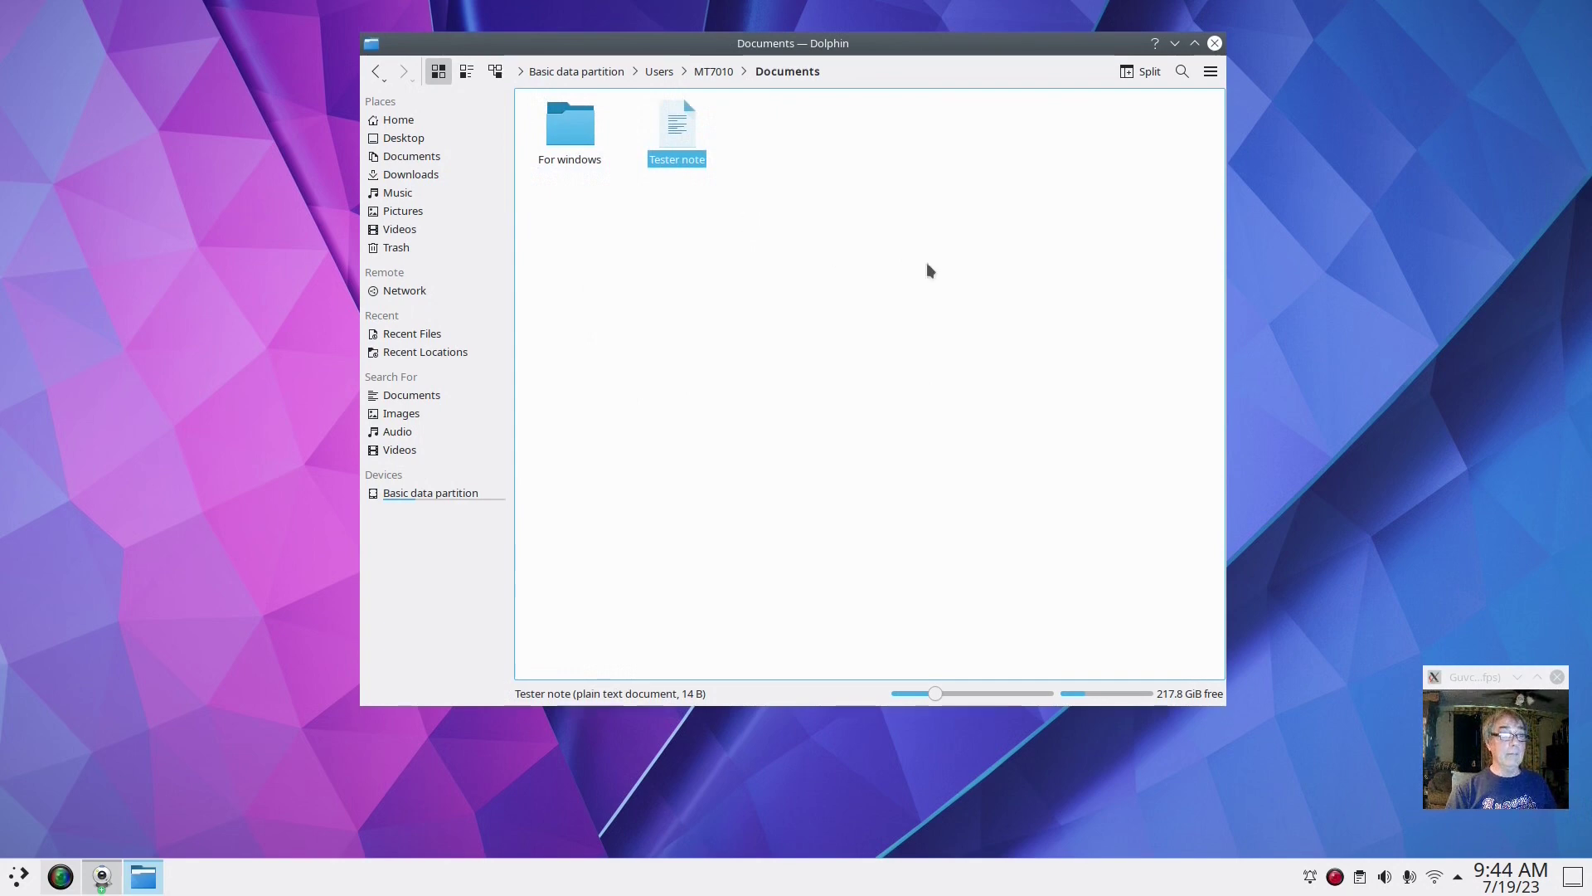
pyautogui.click(1215, 44)
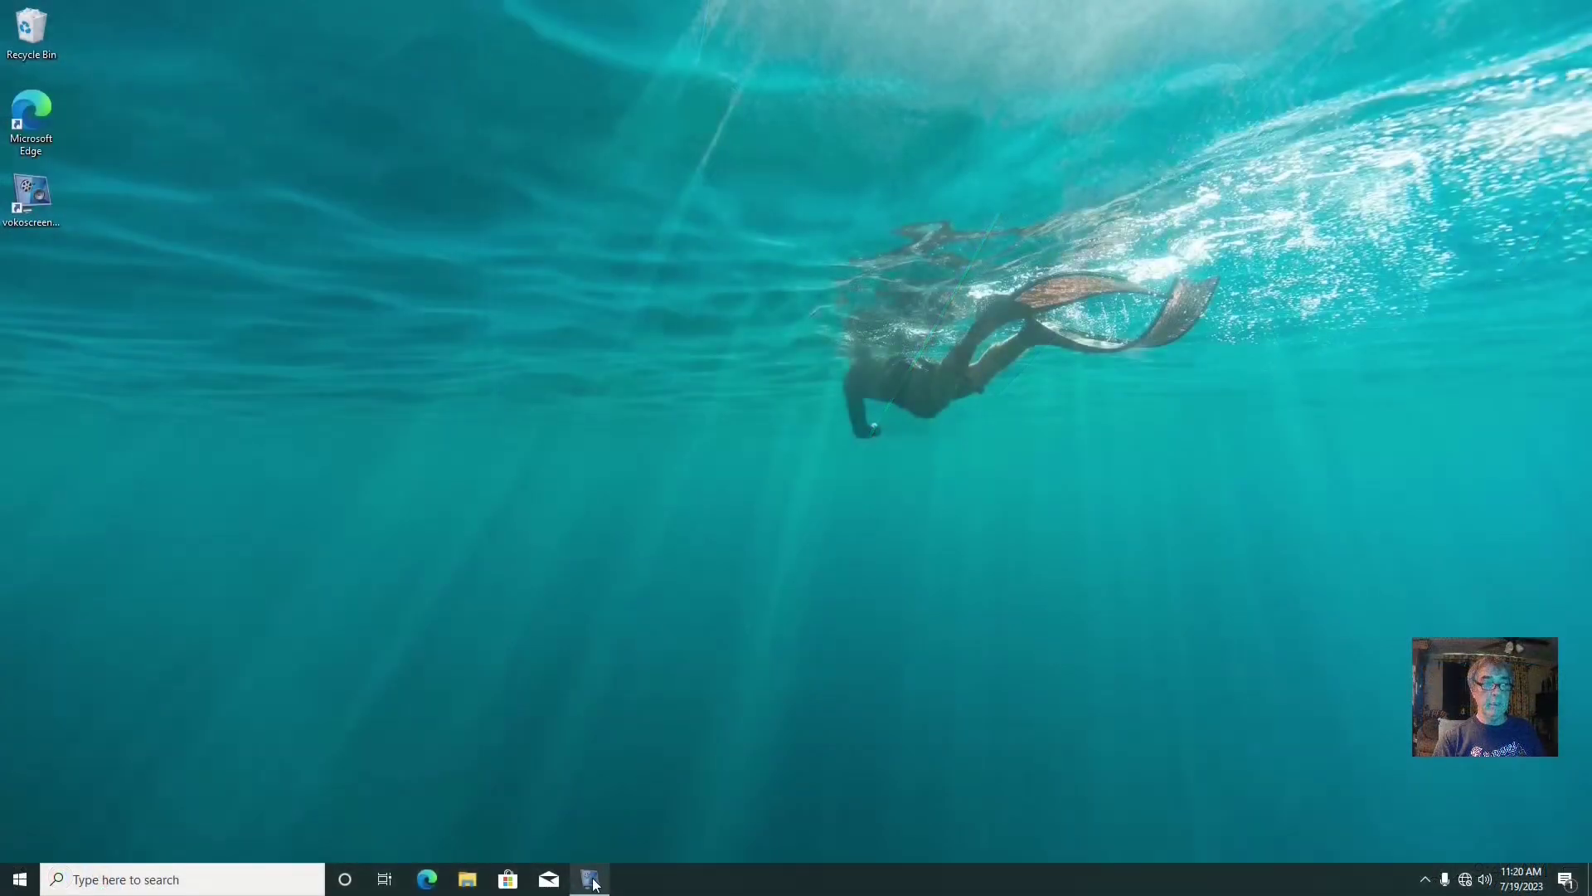
# Bring up the vokoscreenNG recorder from the taskbar and minimize it
pyautogui.click(589, 879)
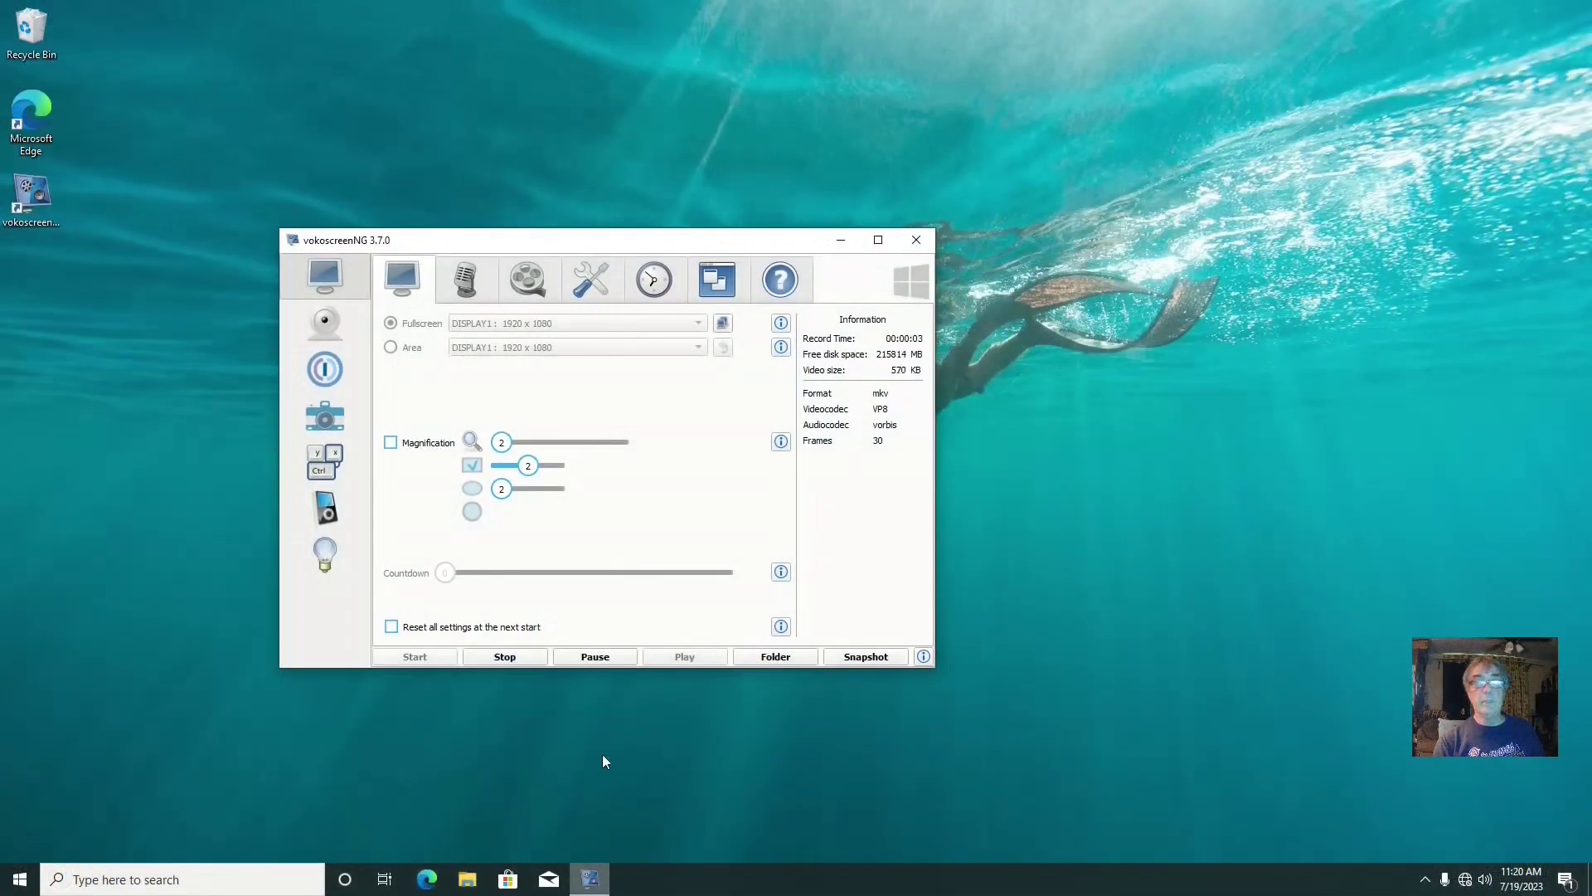
pyautogui.click(841, 243)
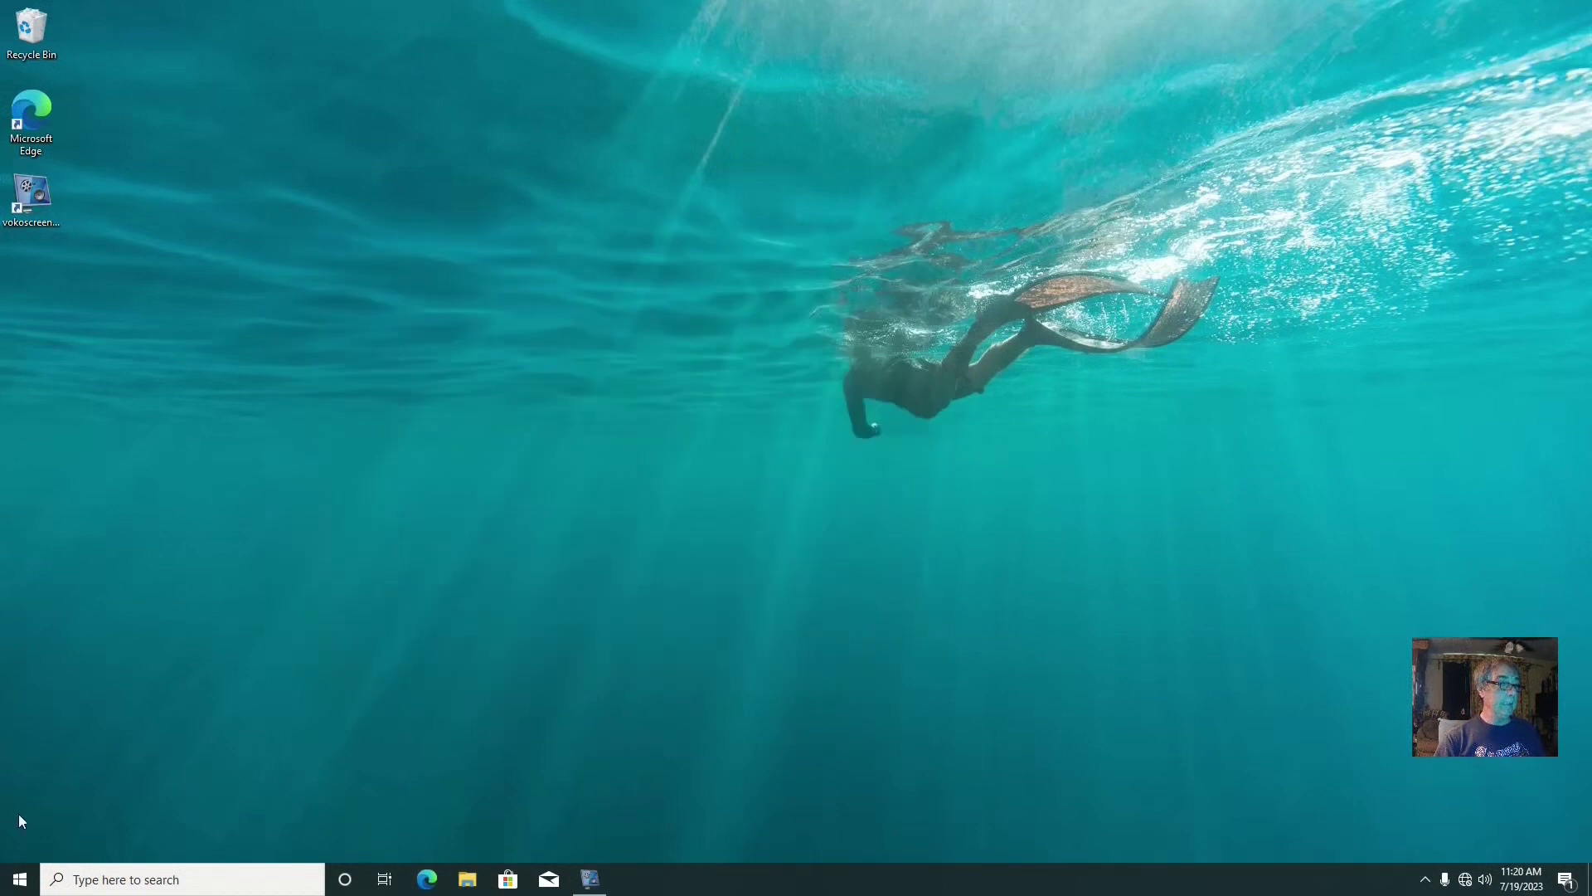
pyautogui.rightClick(23, 876)
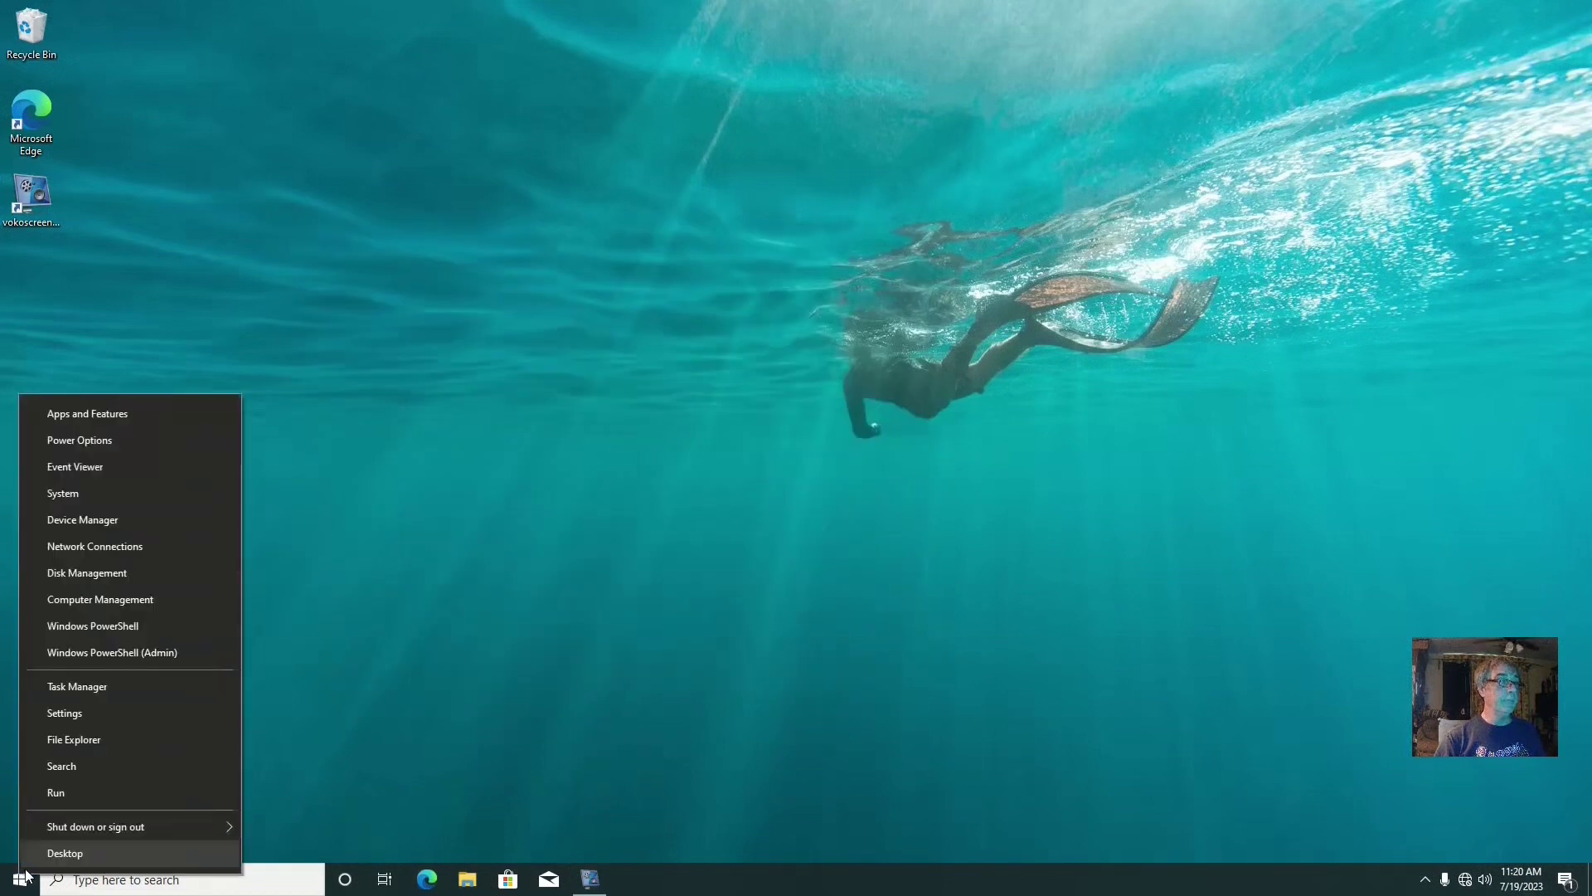
pyautogui.click(101, 715)
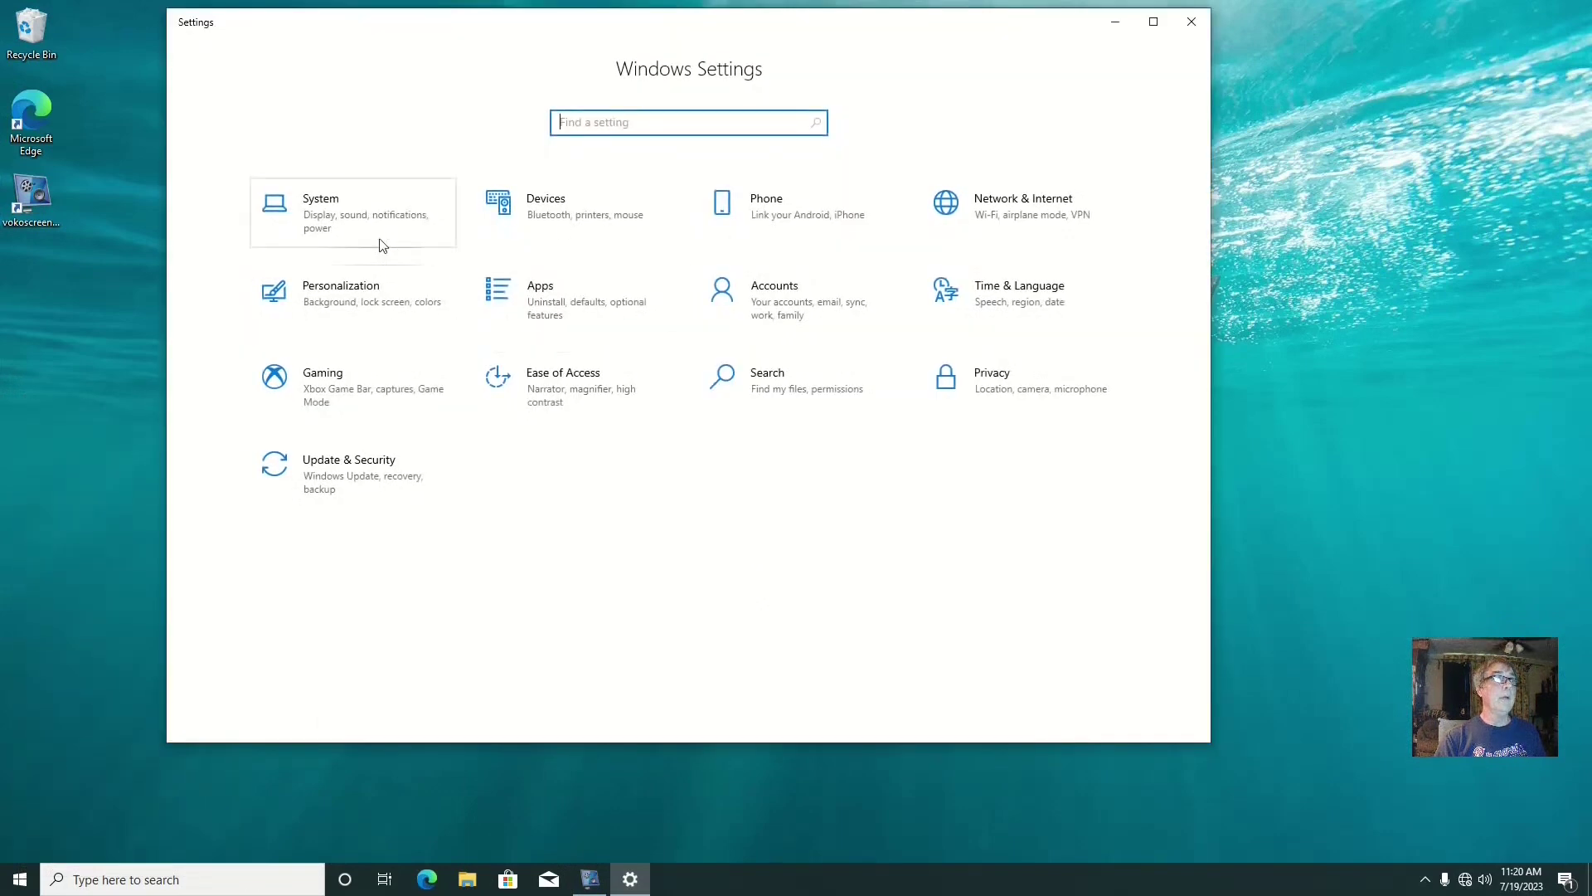
pyautogui.click(328, 214)
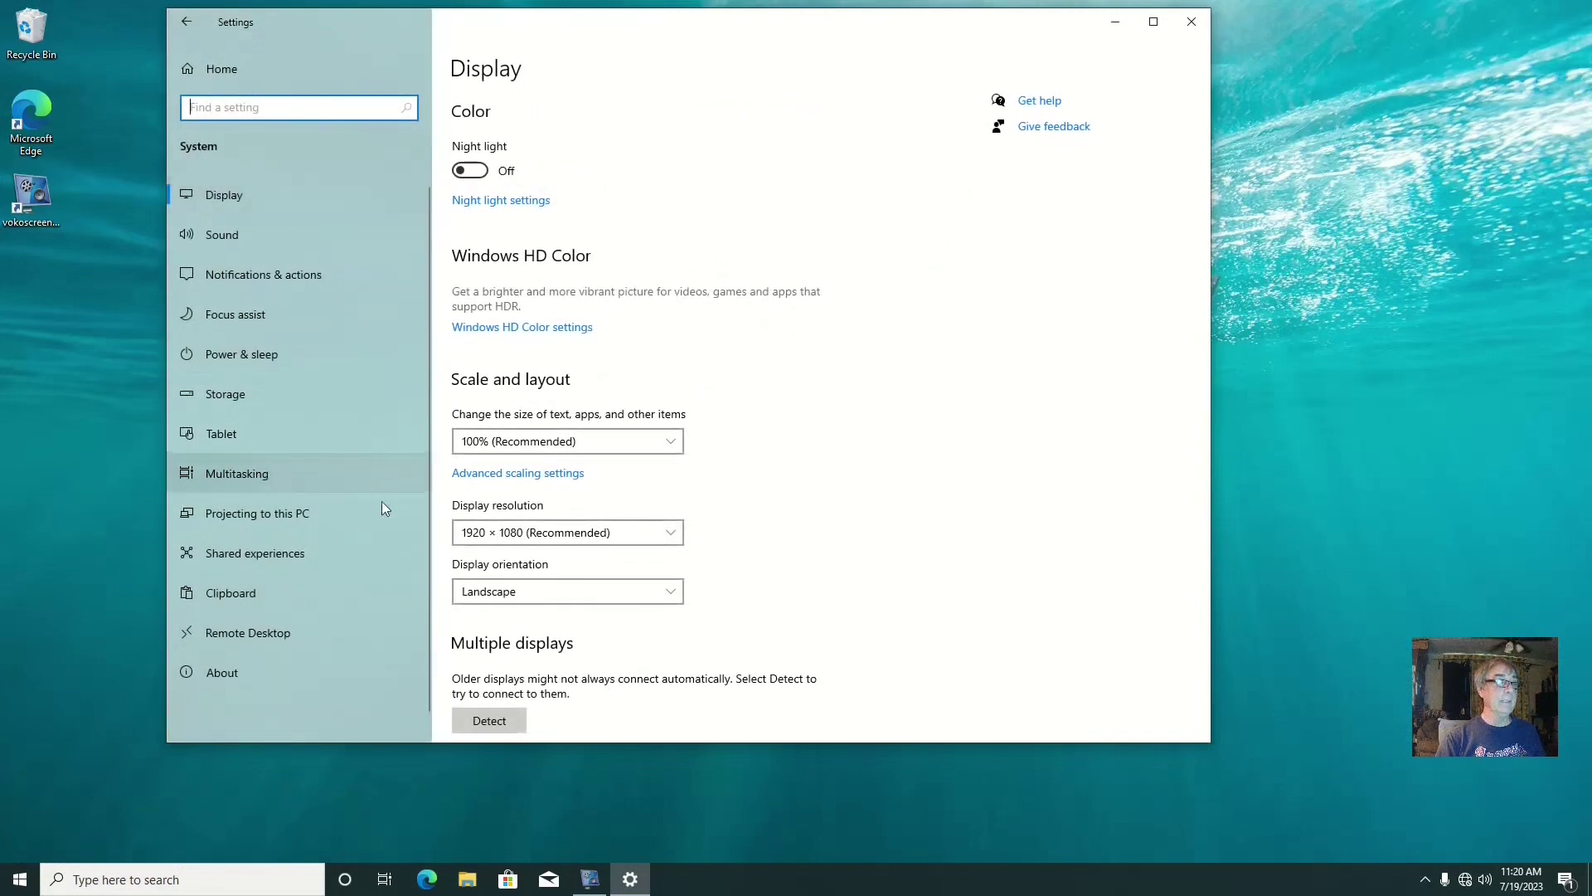
pyautogui.scroll(-1, 249, 522)
pyautogui.click(266, 656)
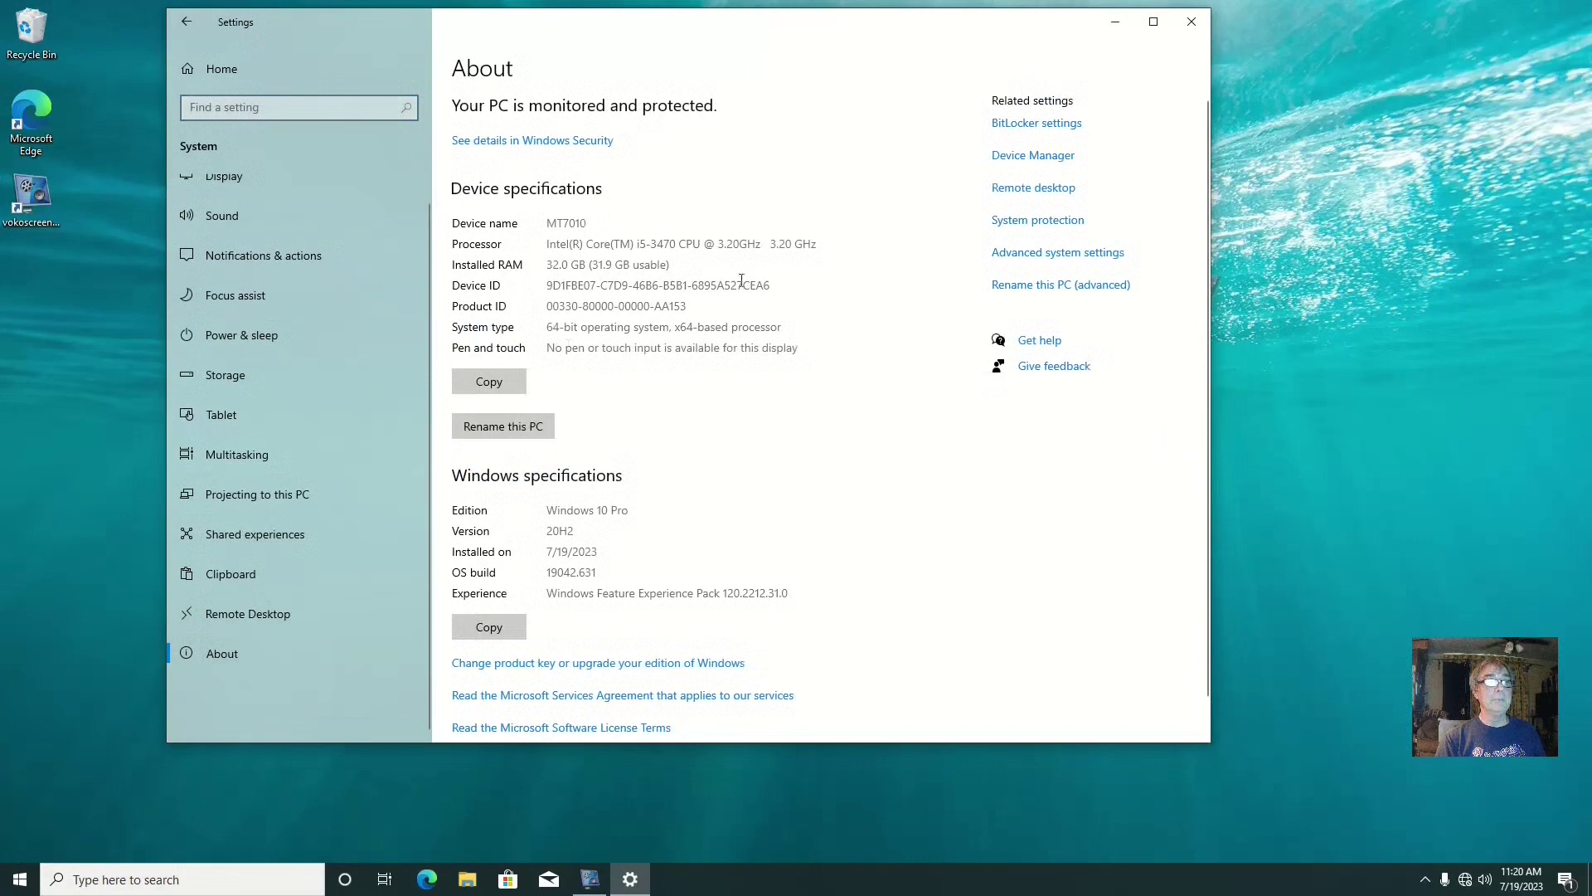
pyautogui.scroll(-1, 755, 413)
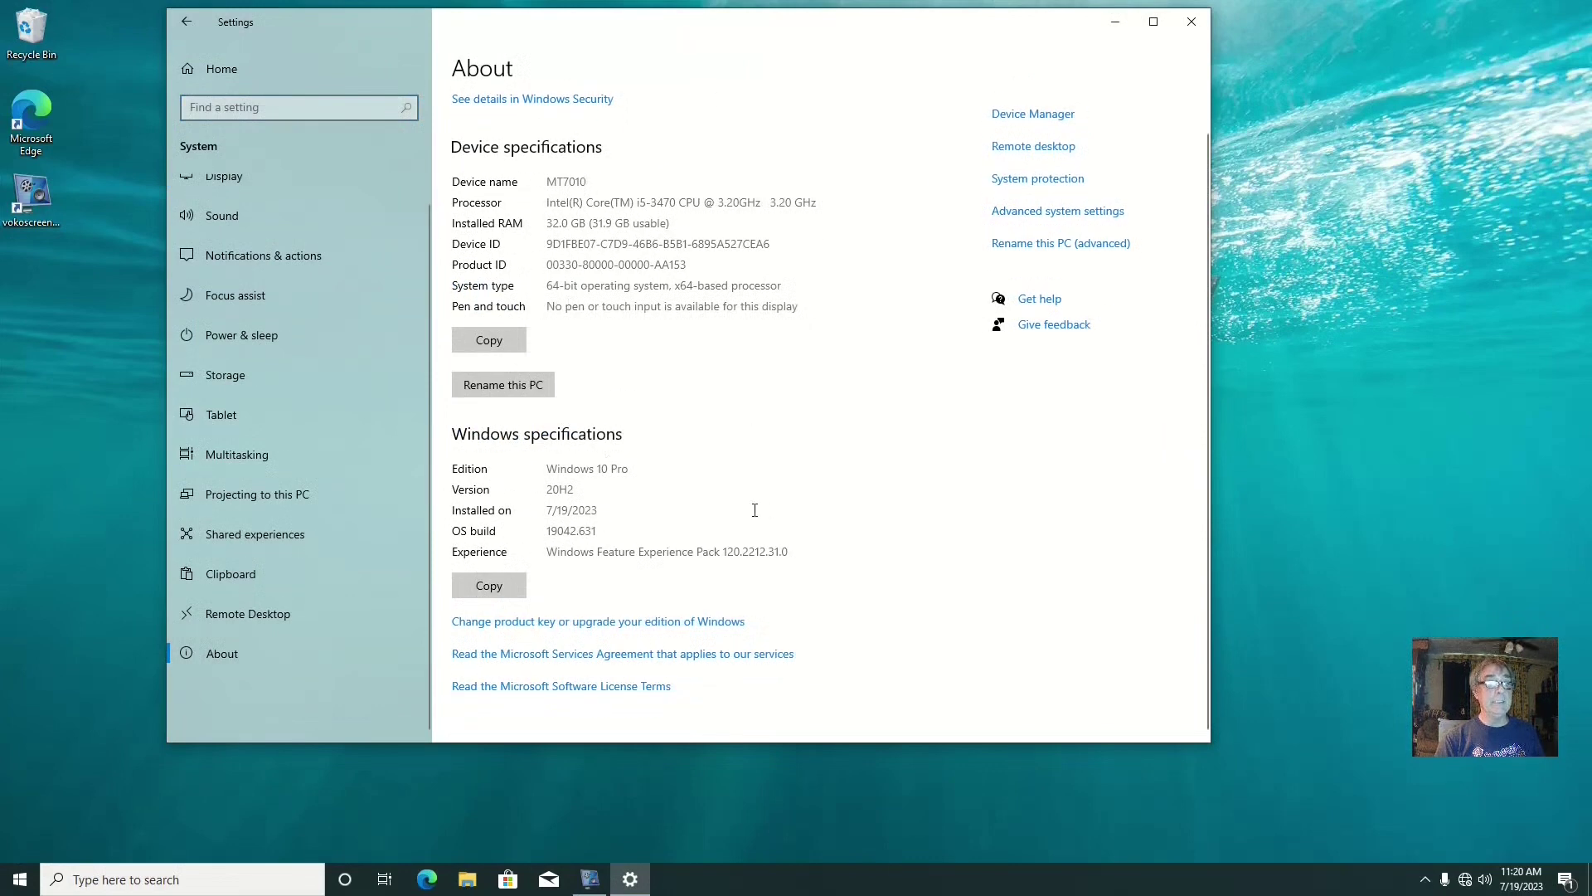
pyautogui.scroll(1, 828, 445)
# Close Settings, open Documents in File Explorer, and view Tester note in Notepad
pyautogui.click(1188, 23)
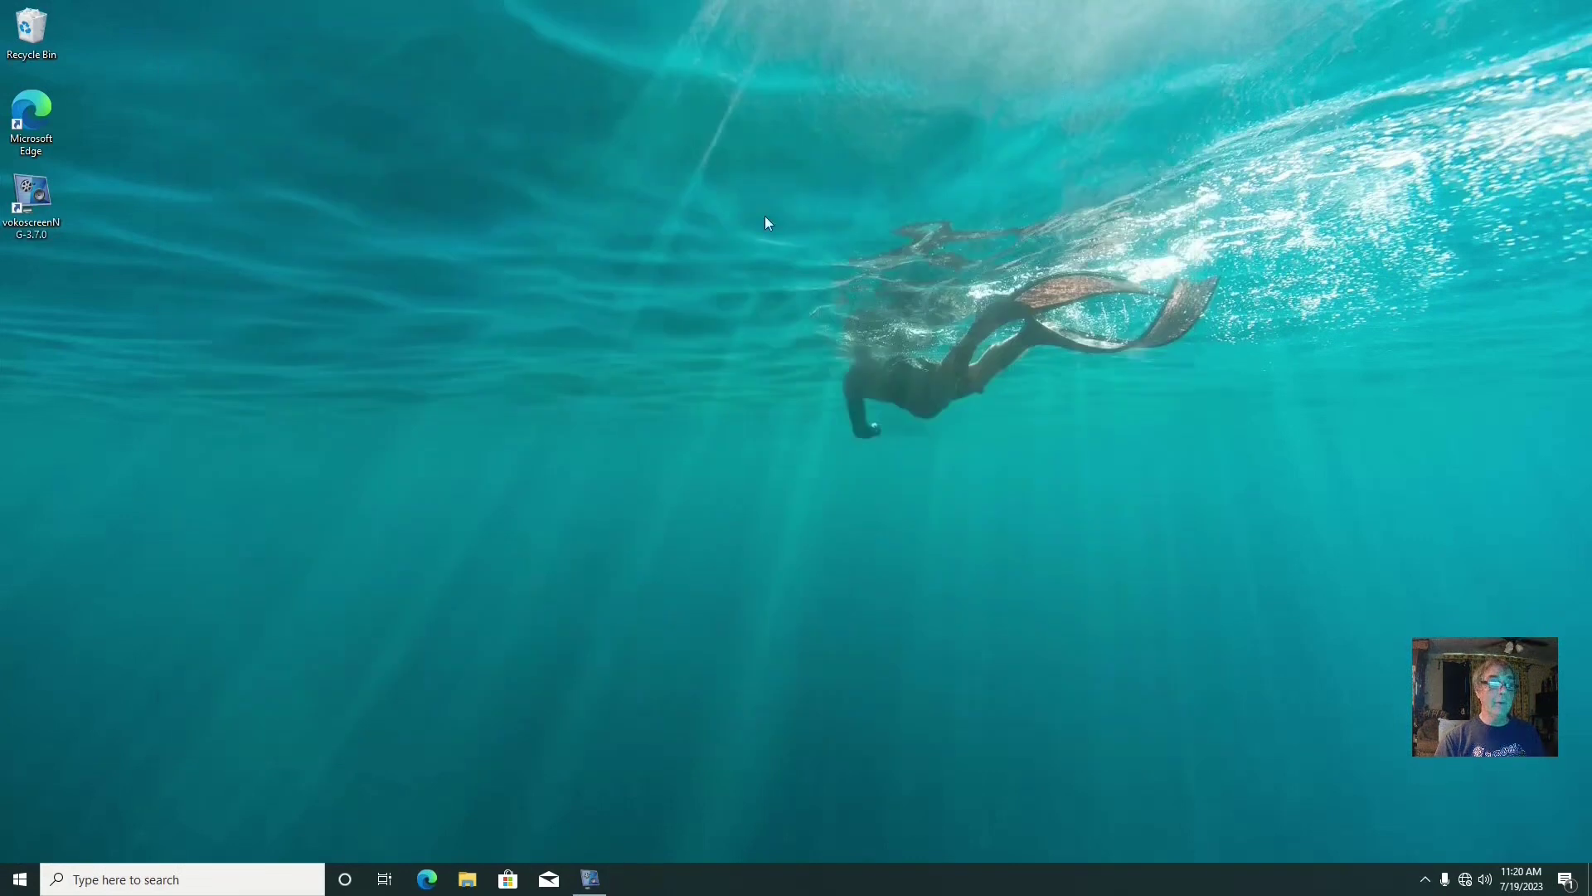
pyautogui.click(468, 877)
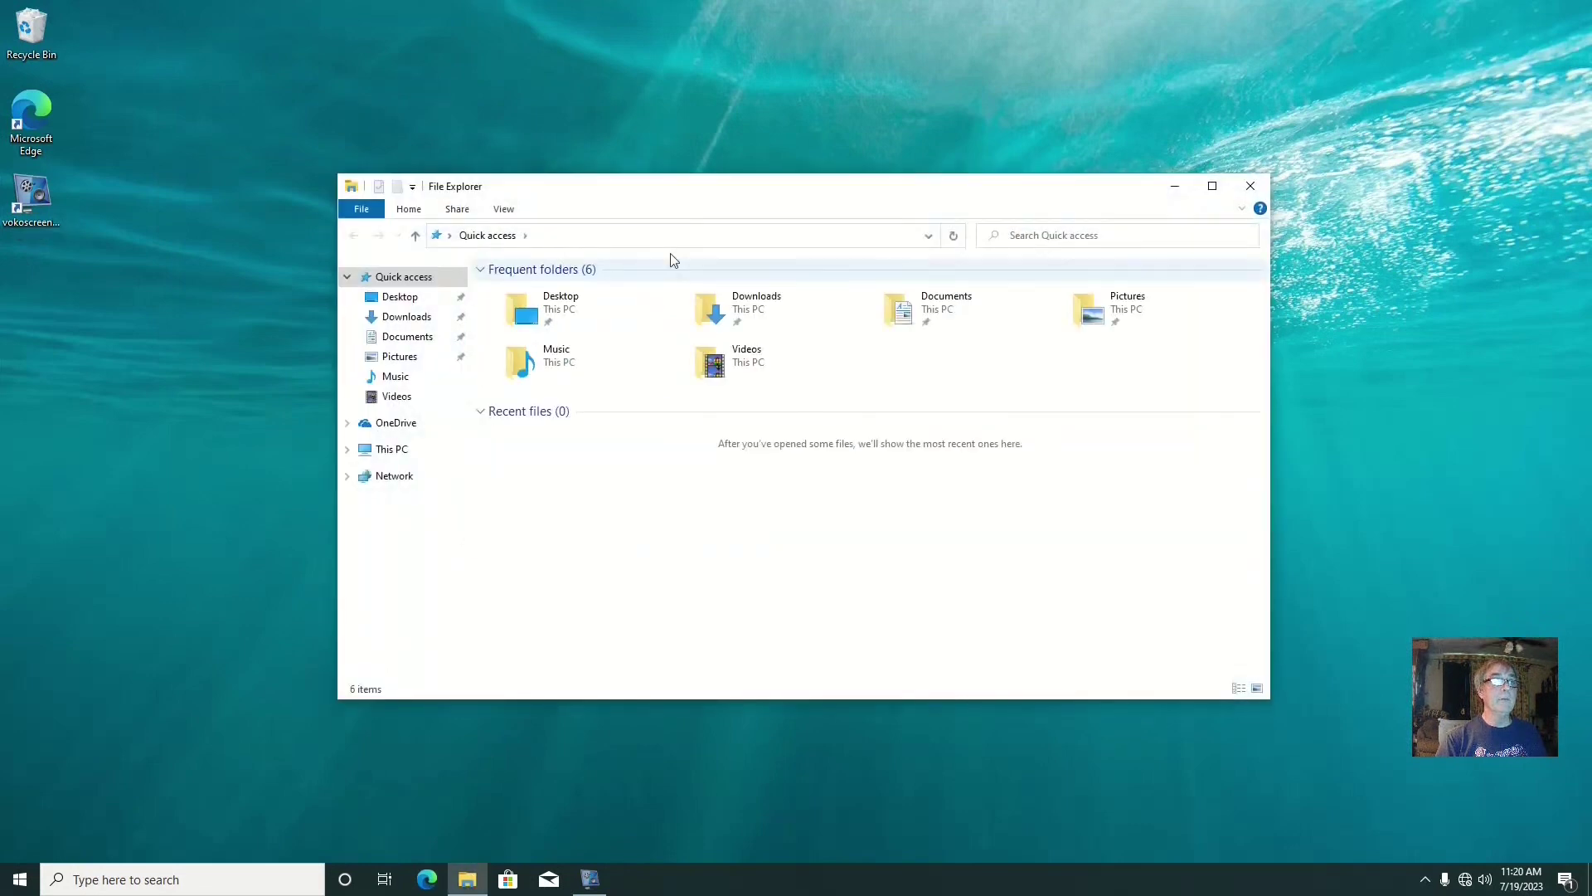
pyautogui.moveTo(677, 198); pyautogui.dragTo(557, 156)
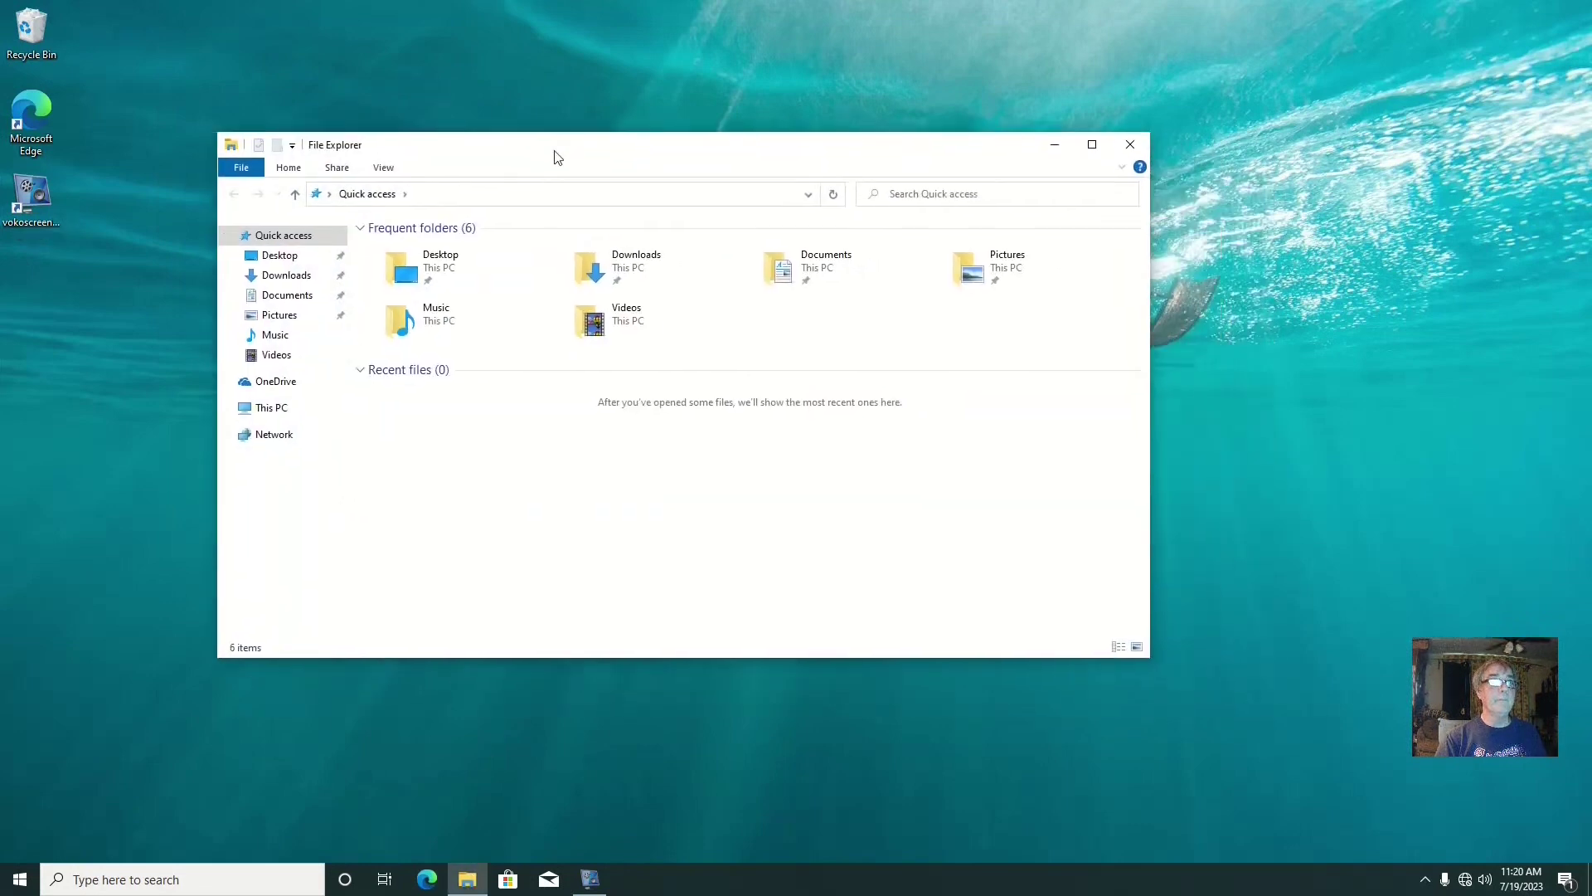
pyautogui.doubleClick(801, 280)
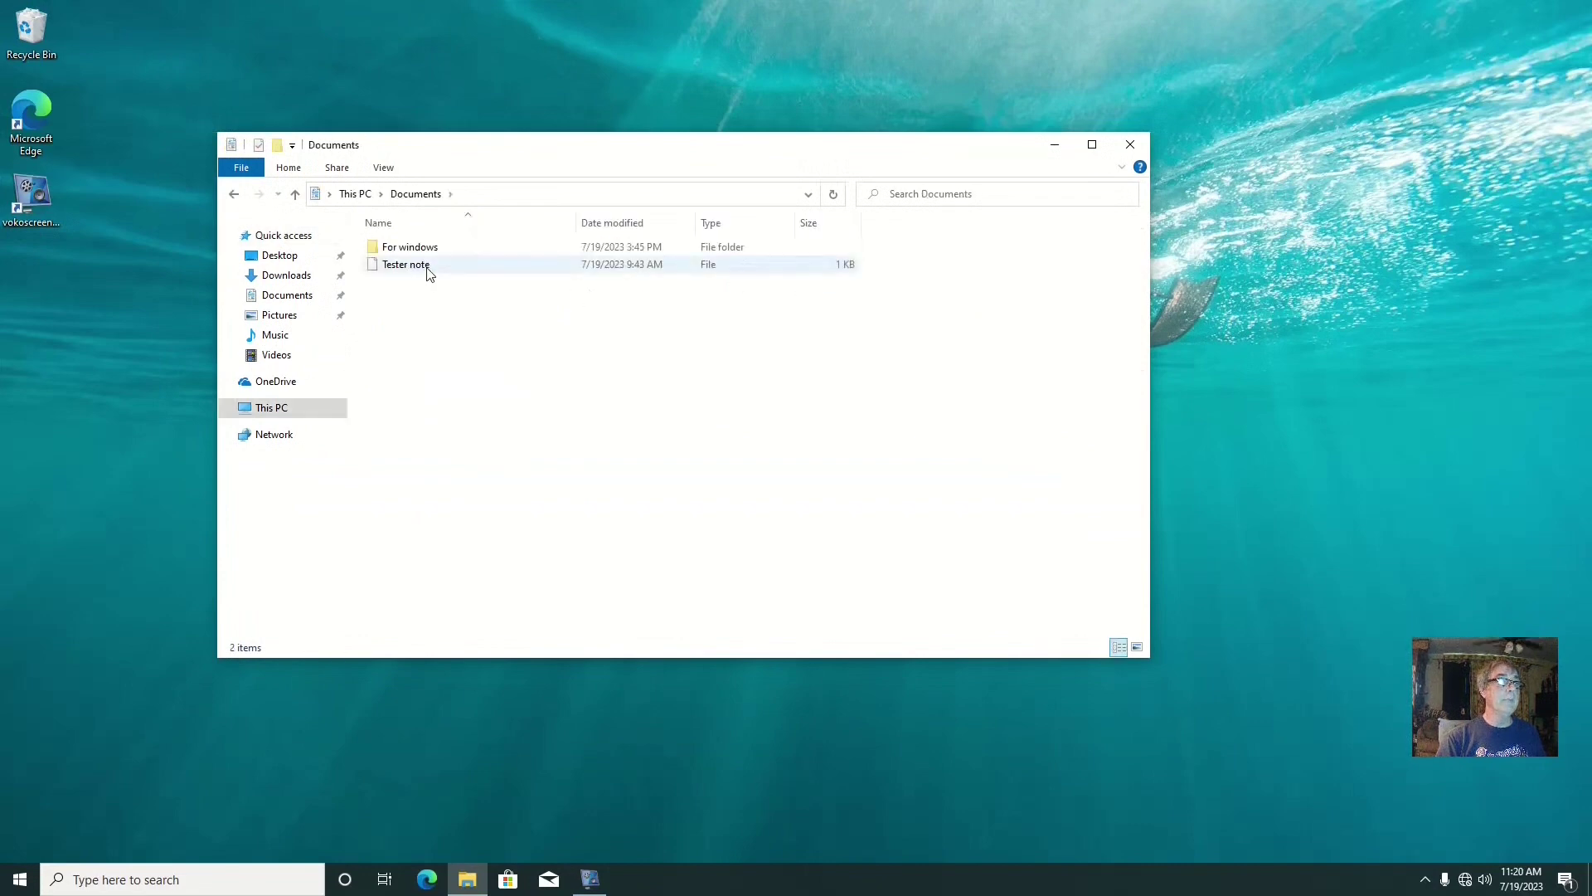
pyautogui.doubleClick(407, 265)
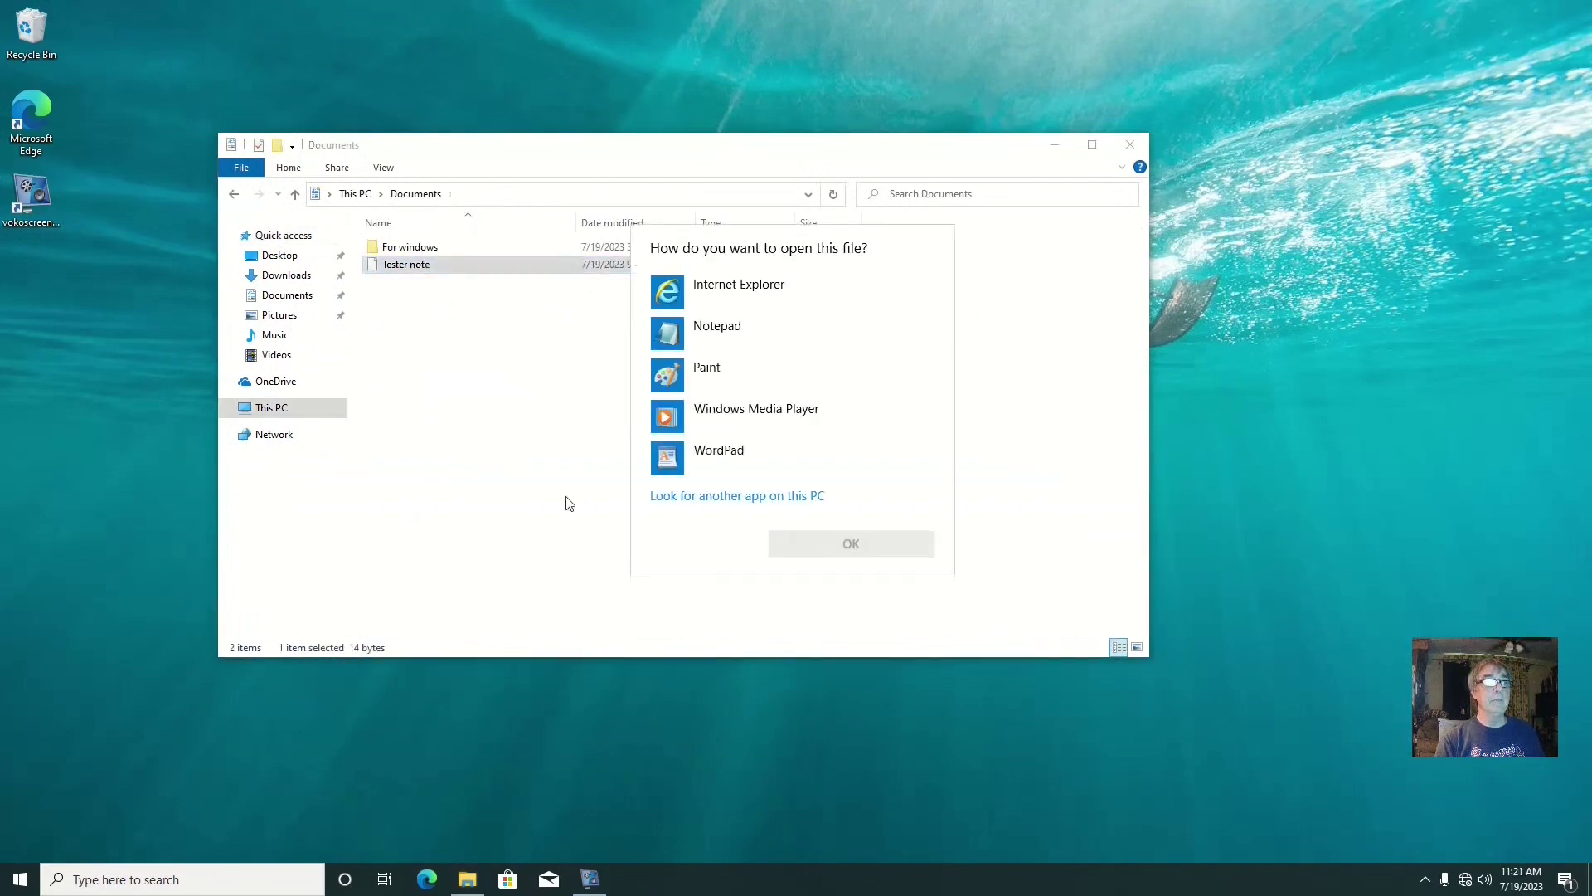
pyautogui.click(725, 335)
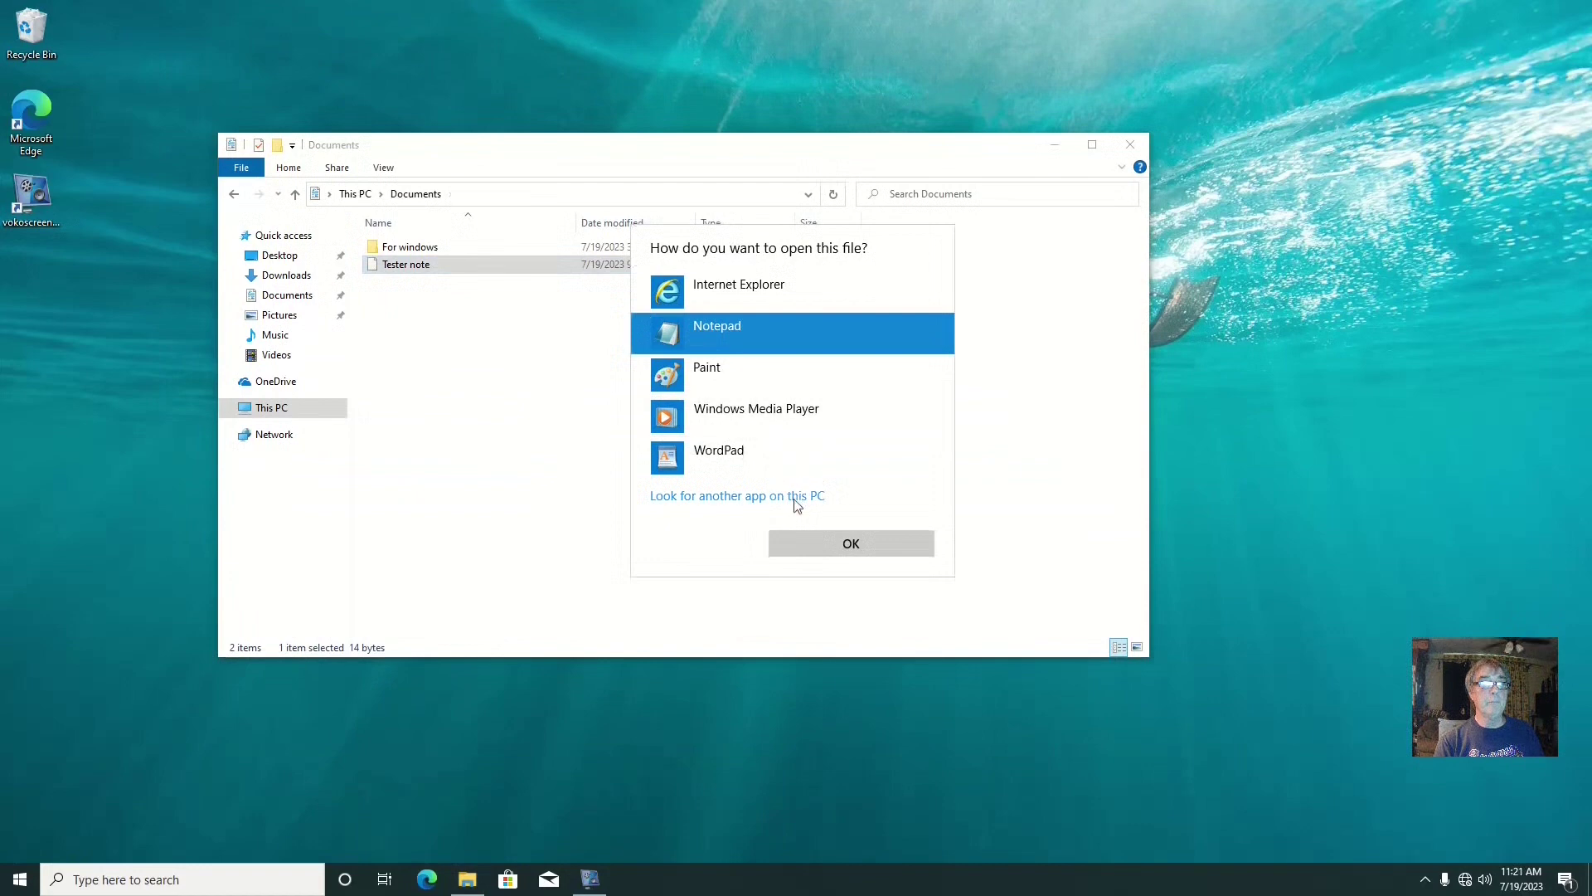
pyautogui.click(806, 540)
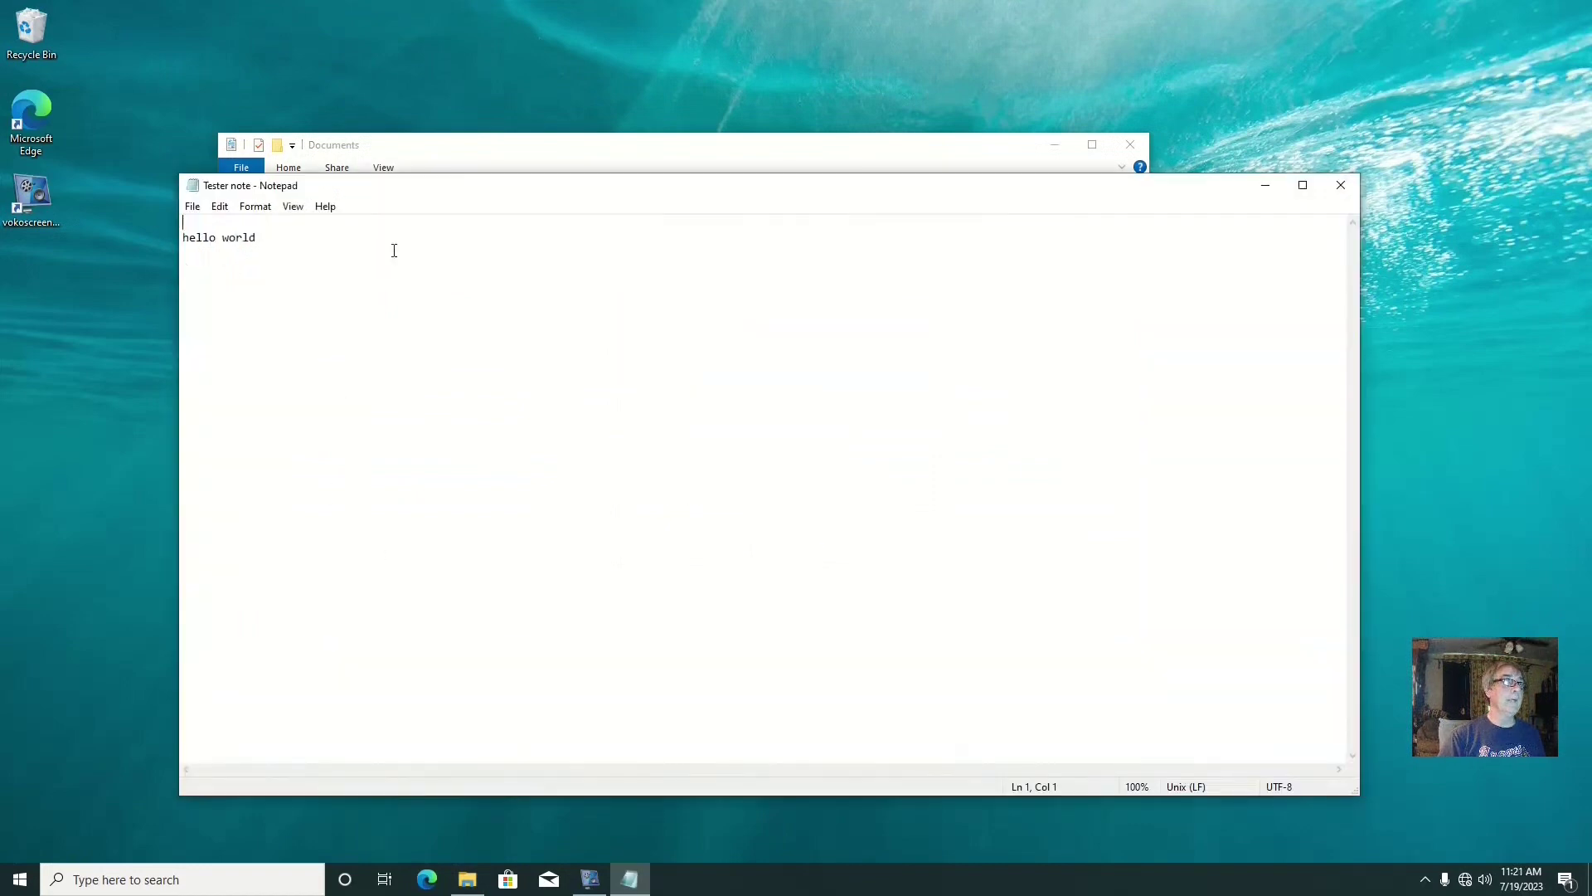
pyautogui.click(1341, 186)
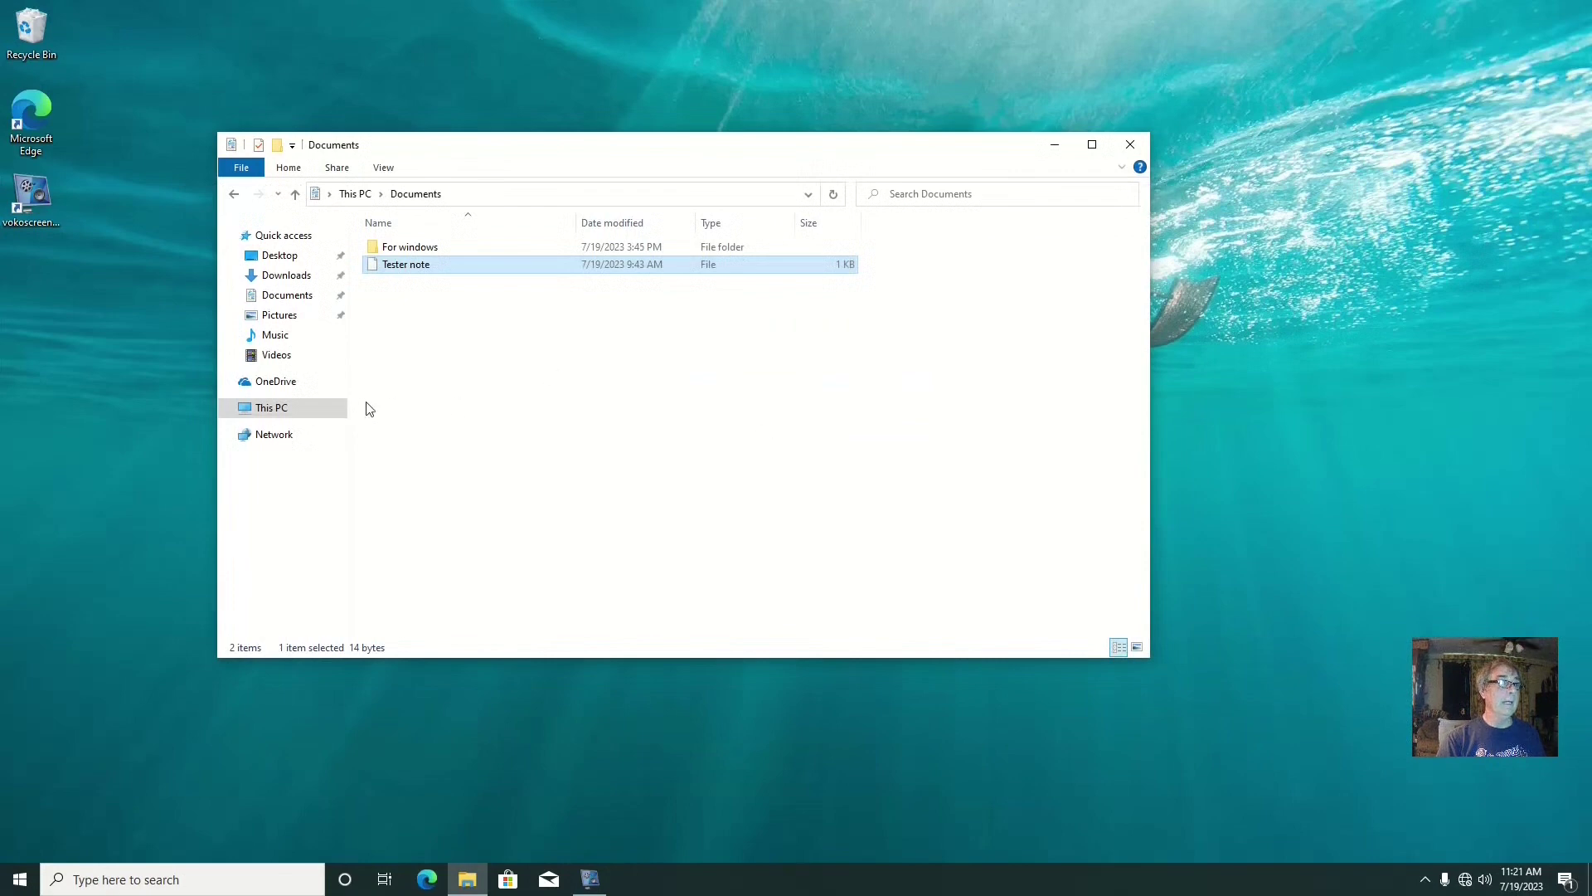
# Play the 'Q4OS look leave-2023-07-19_09.40.30' recording from Videos, then close the player
pyautogui.click(283, 357)
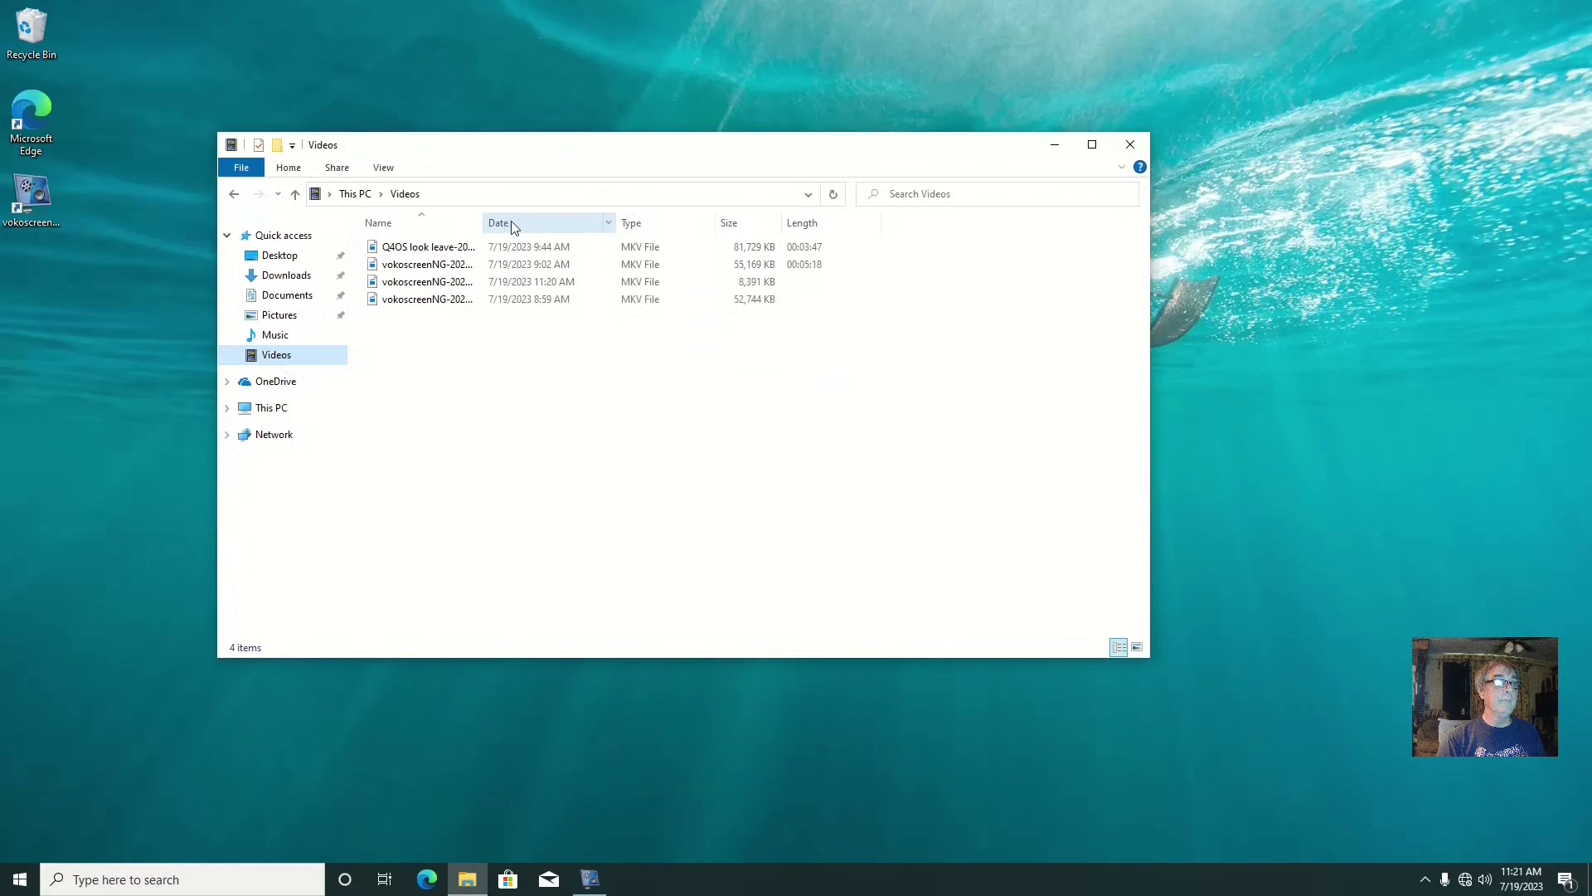
pyautogui.moveTo(480, 221); pyautogui.dragTo(666, 221)
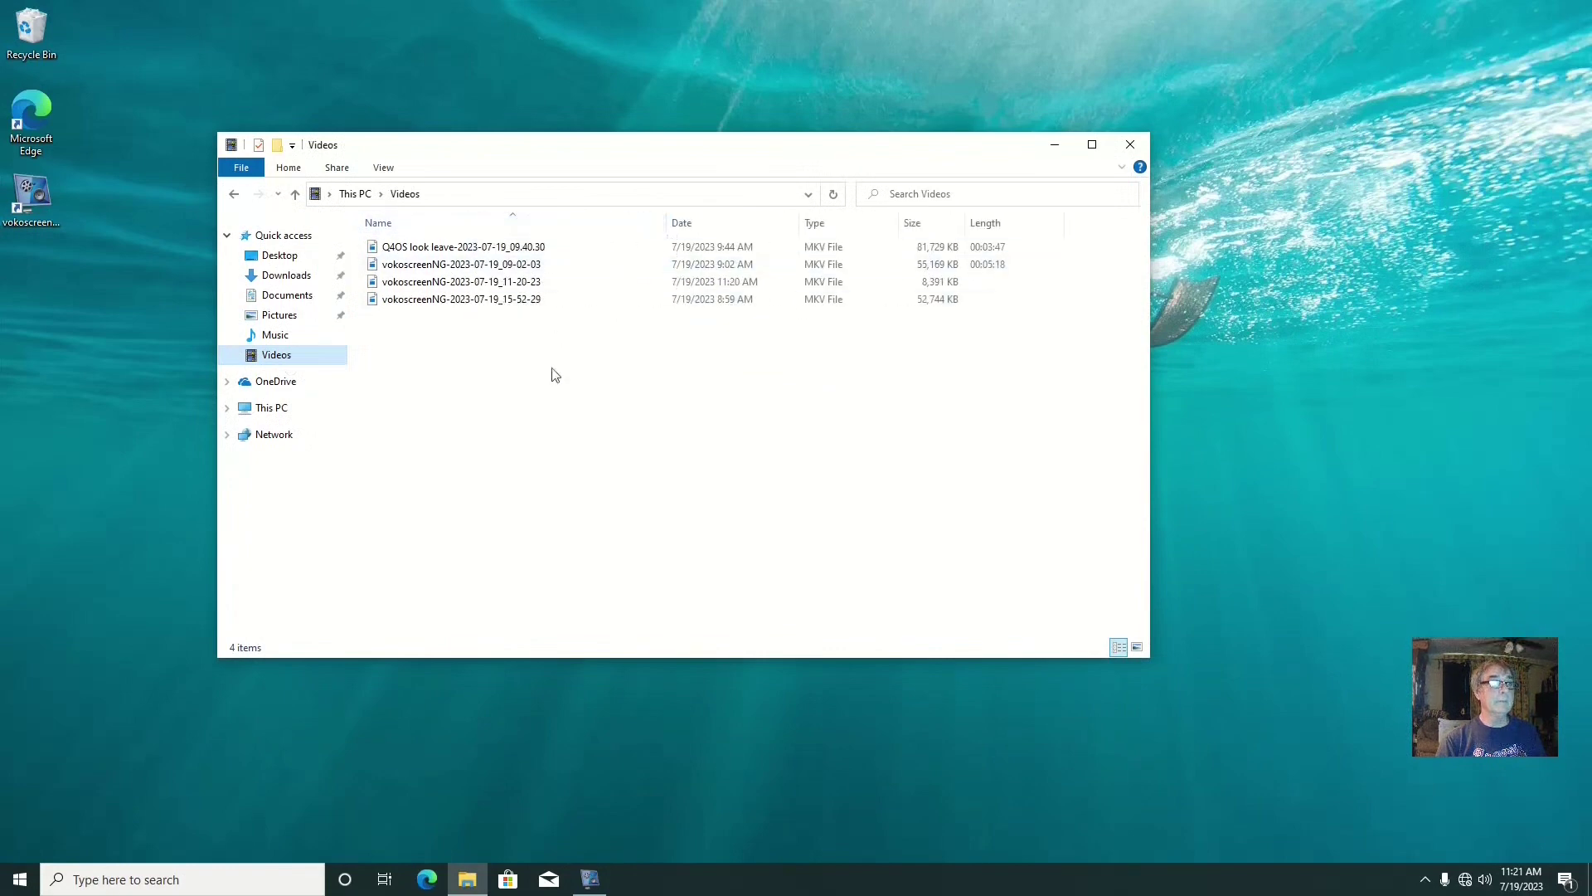
pyautogui.doubleClick(535, 247)
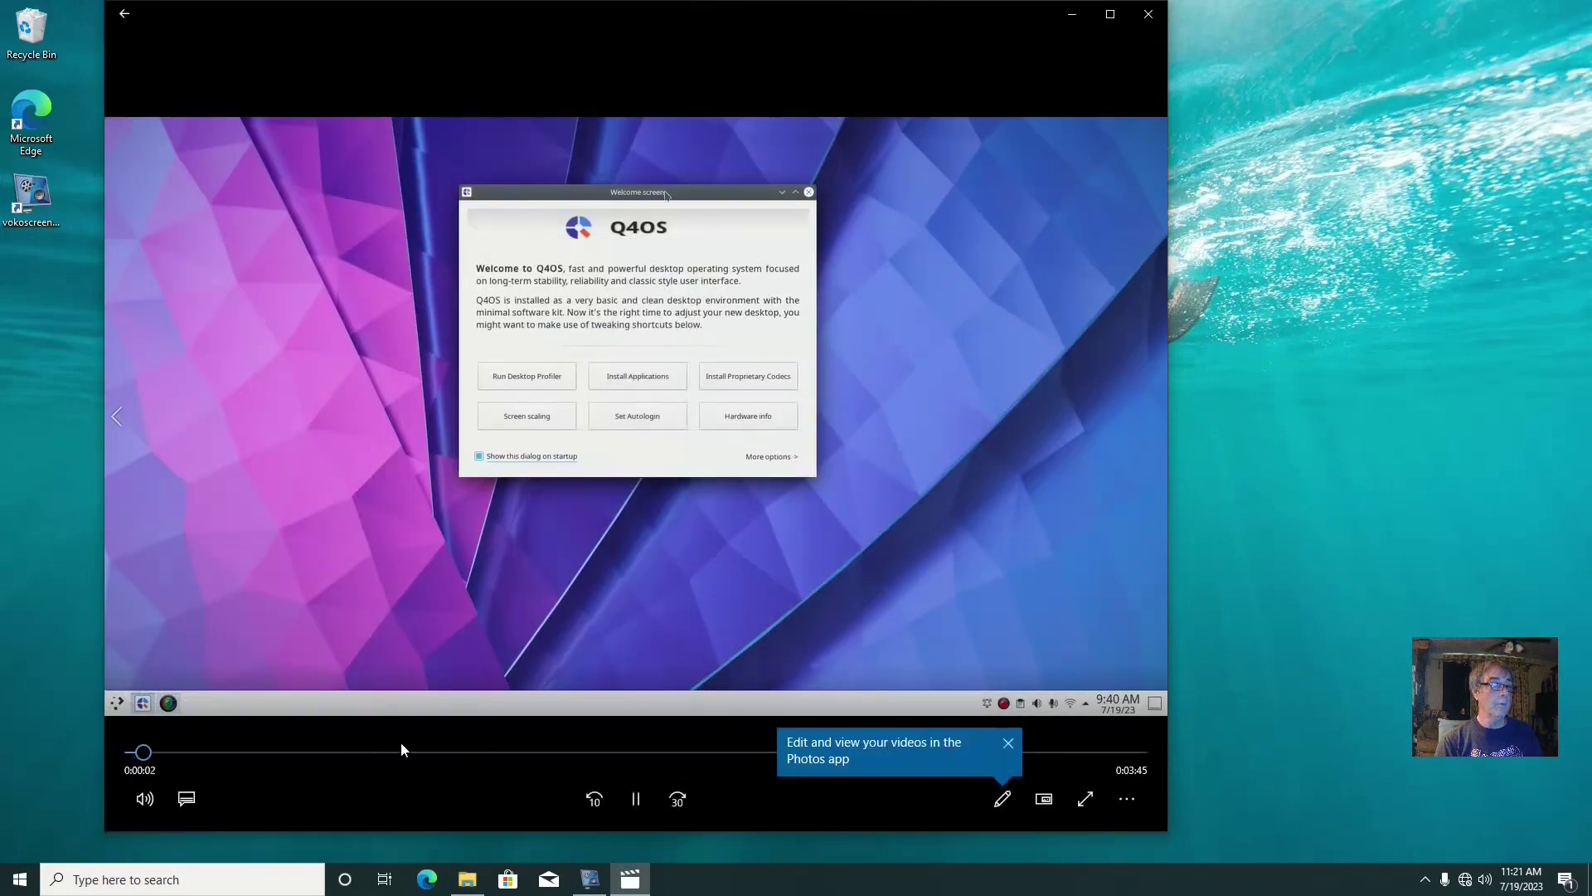
pyautogui.click(395, 752)
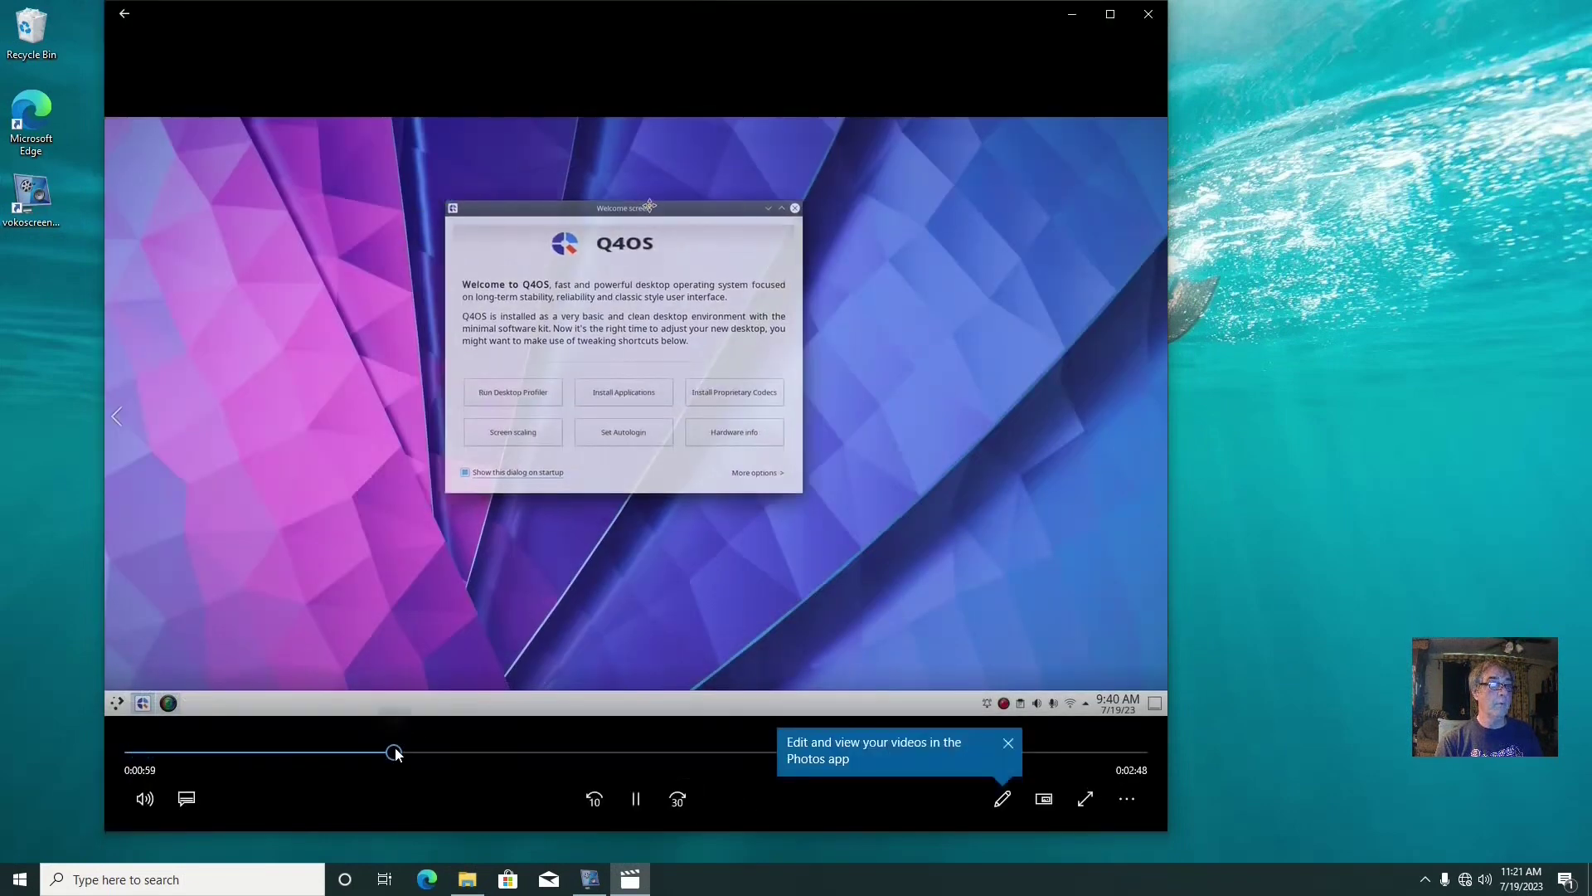
pyautogui.click(1157, 20)
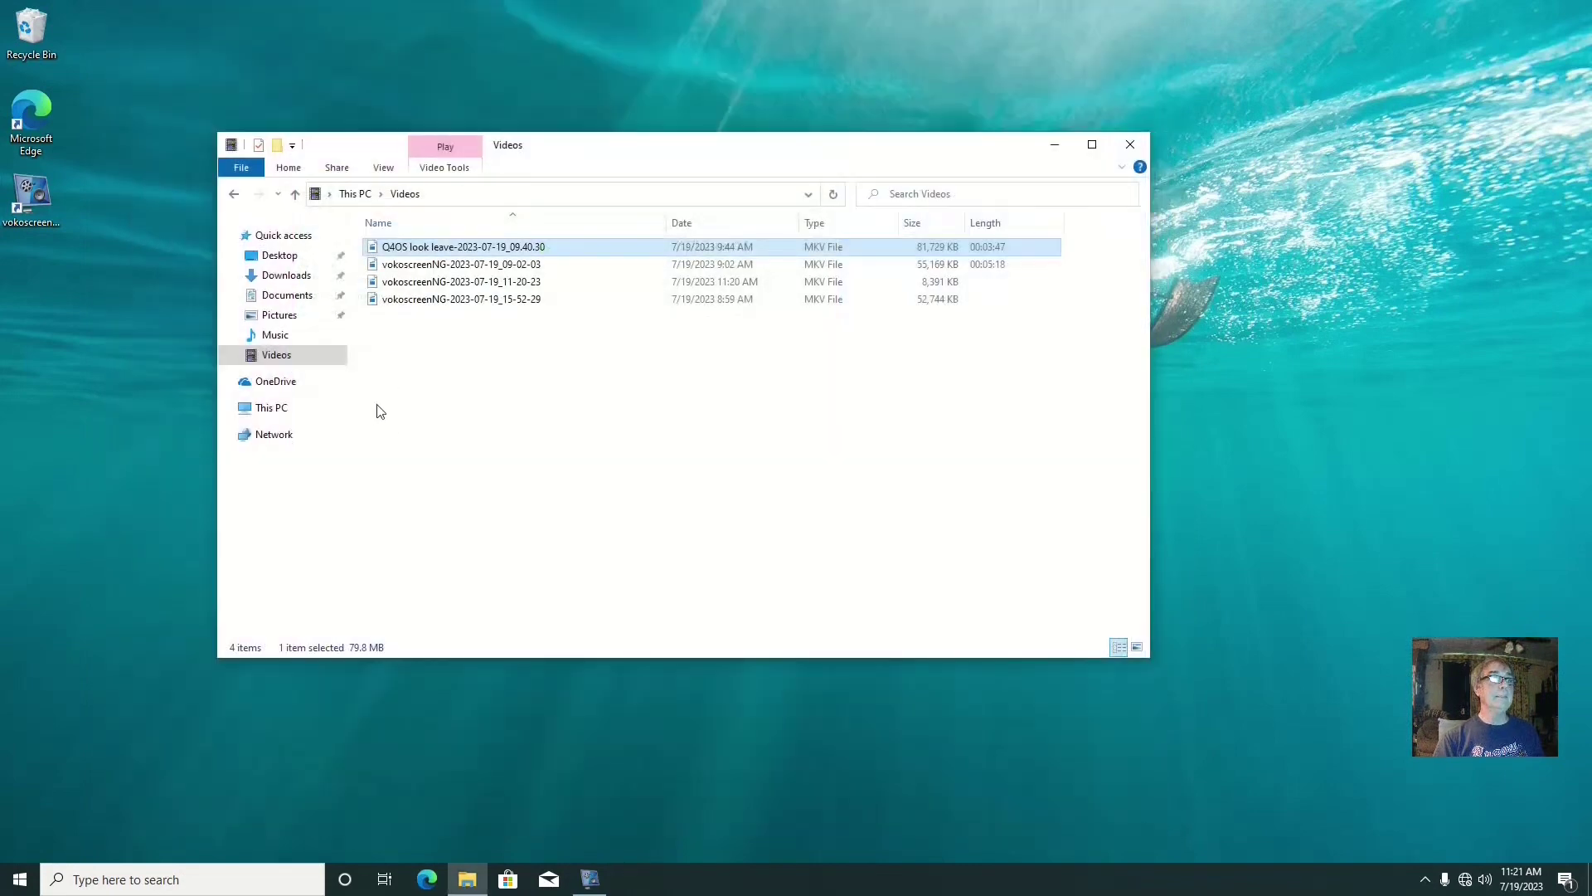
# Launch q4os-winsetup from Documents > For windows > Temp > q4os-winsetup-4.12-r1
pyautogui.click(287, 295)
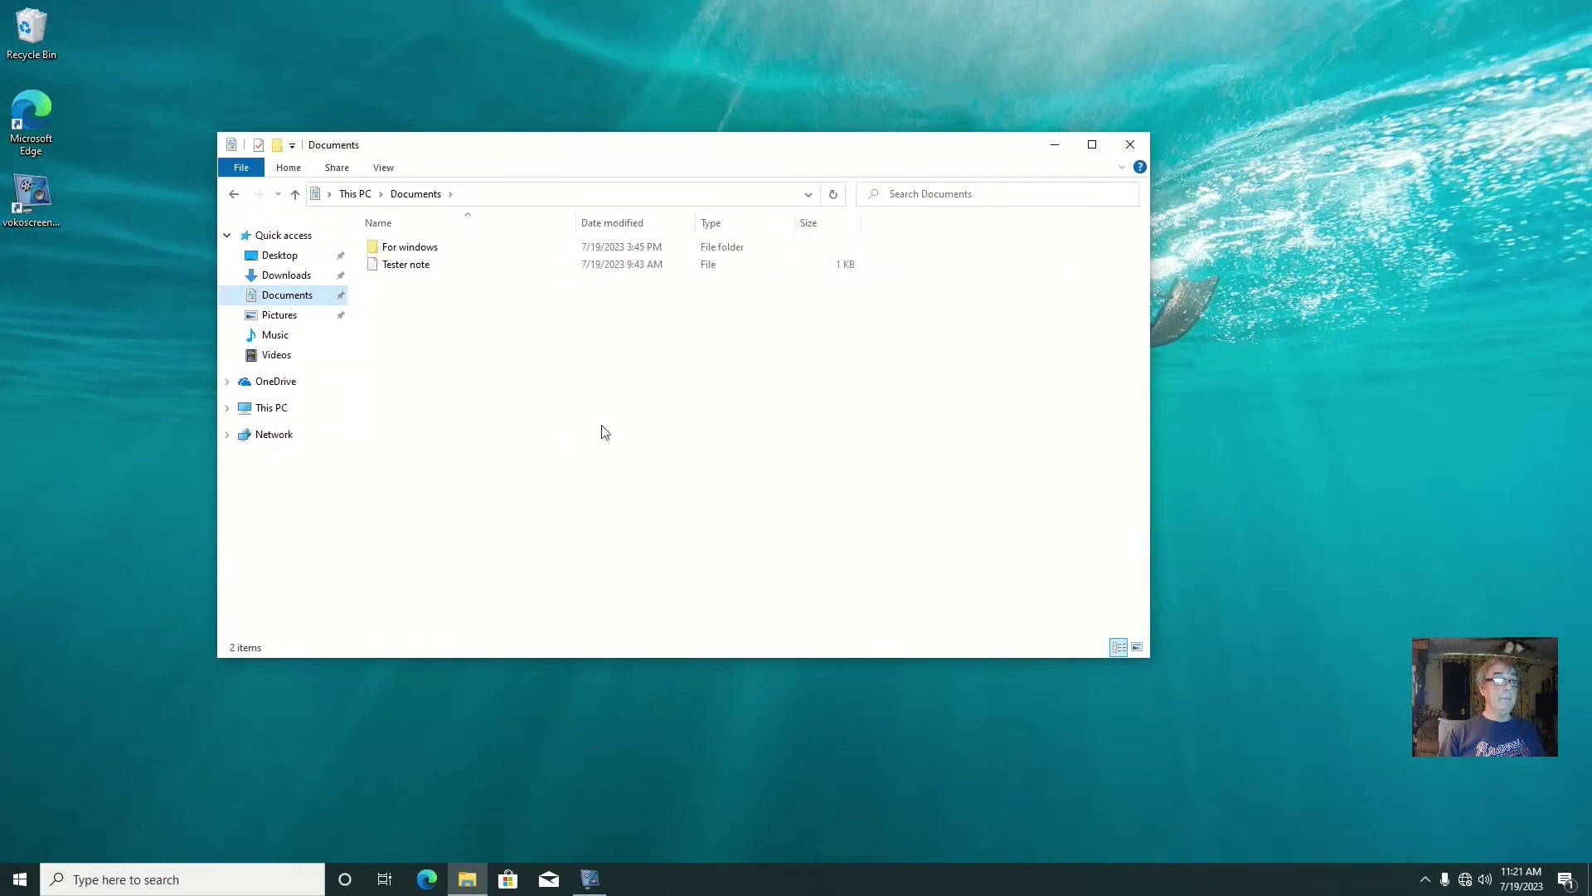
pyautogui.doubleClick(439, 250)
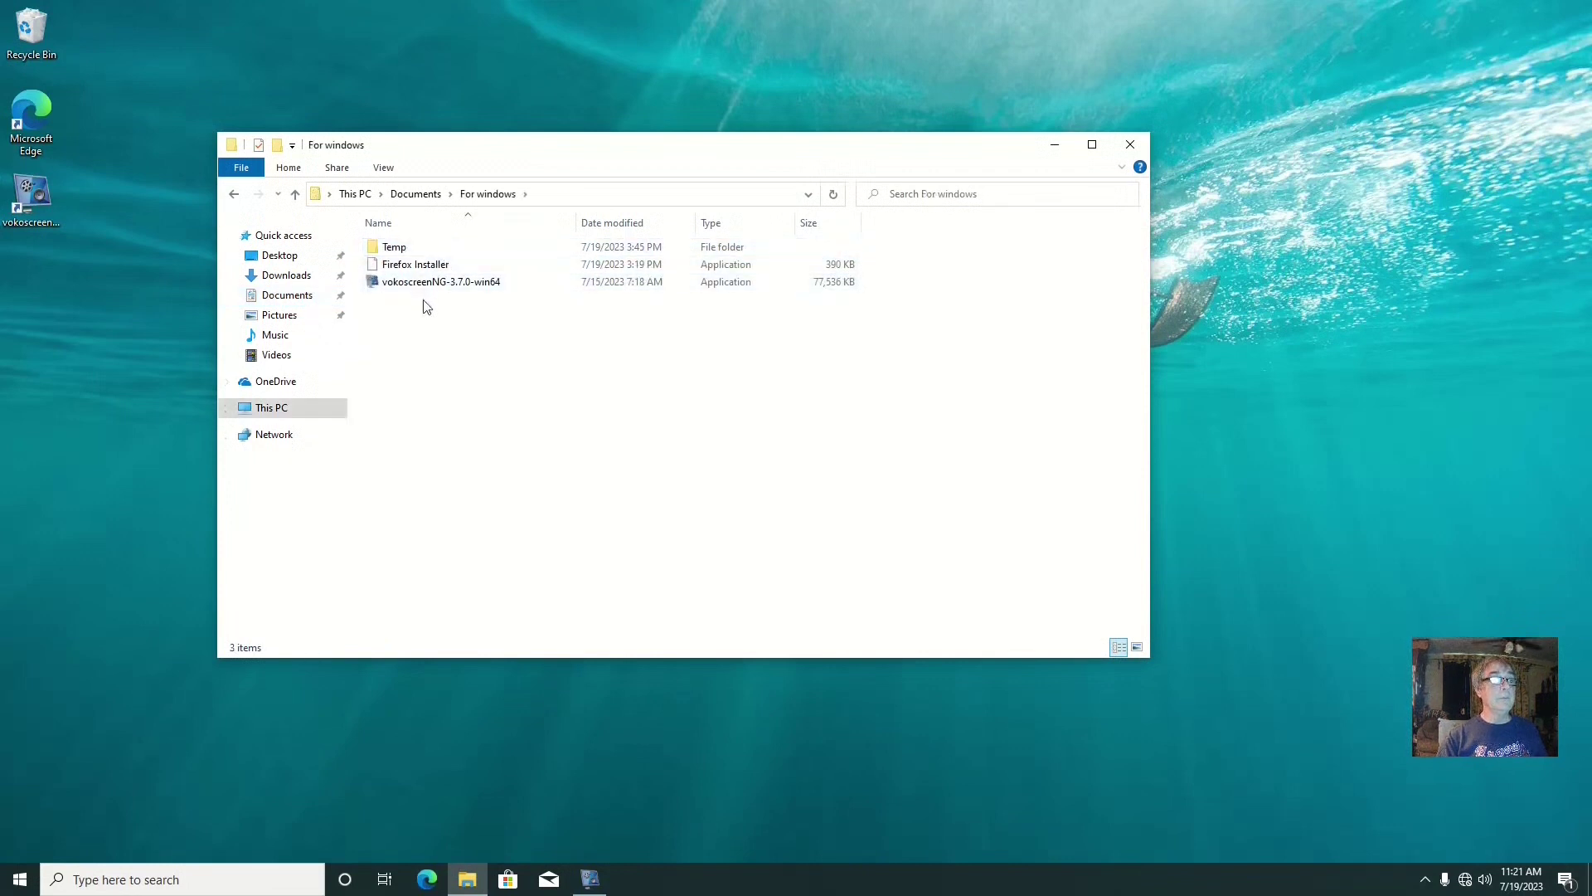
pyautogui.doubleClick(404, 249)
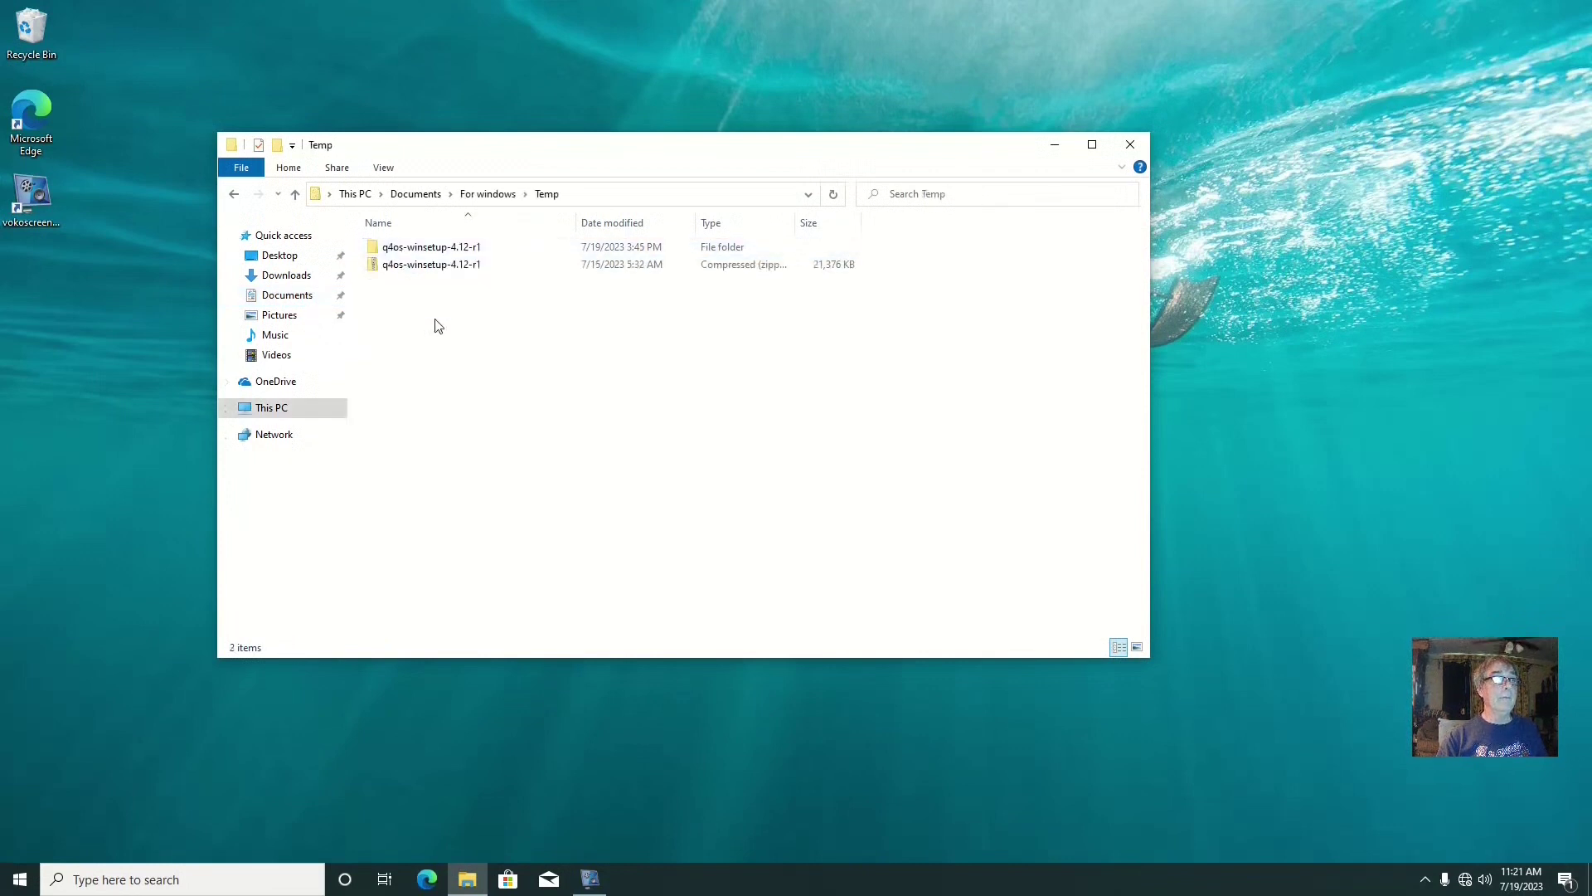
pyautogui.doubleClick(420, 247)
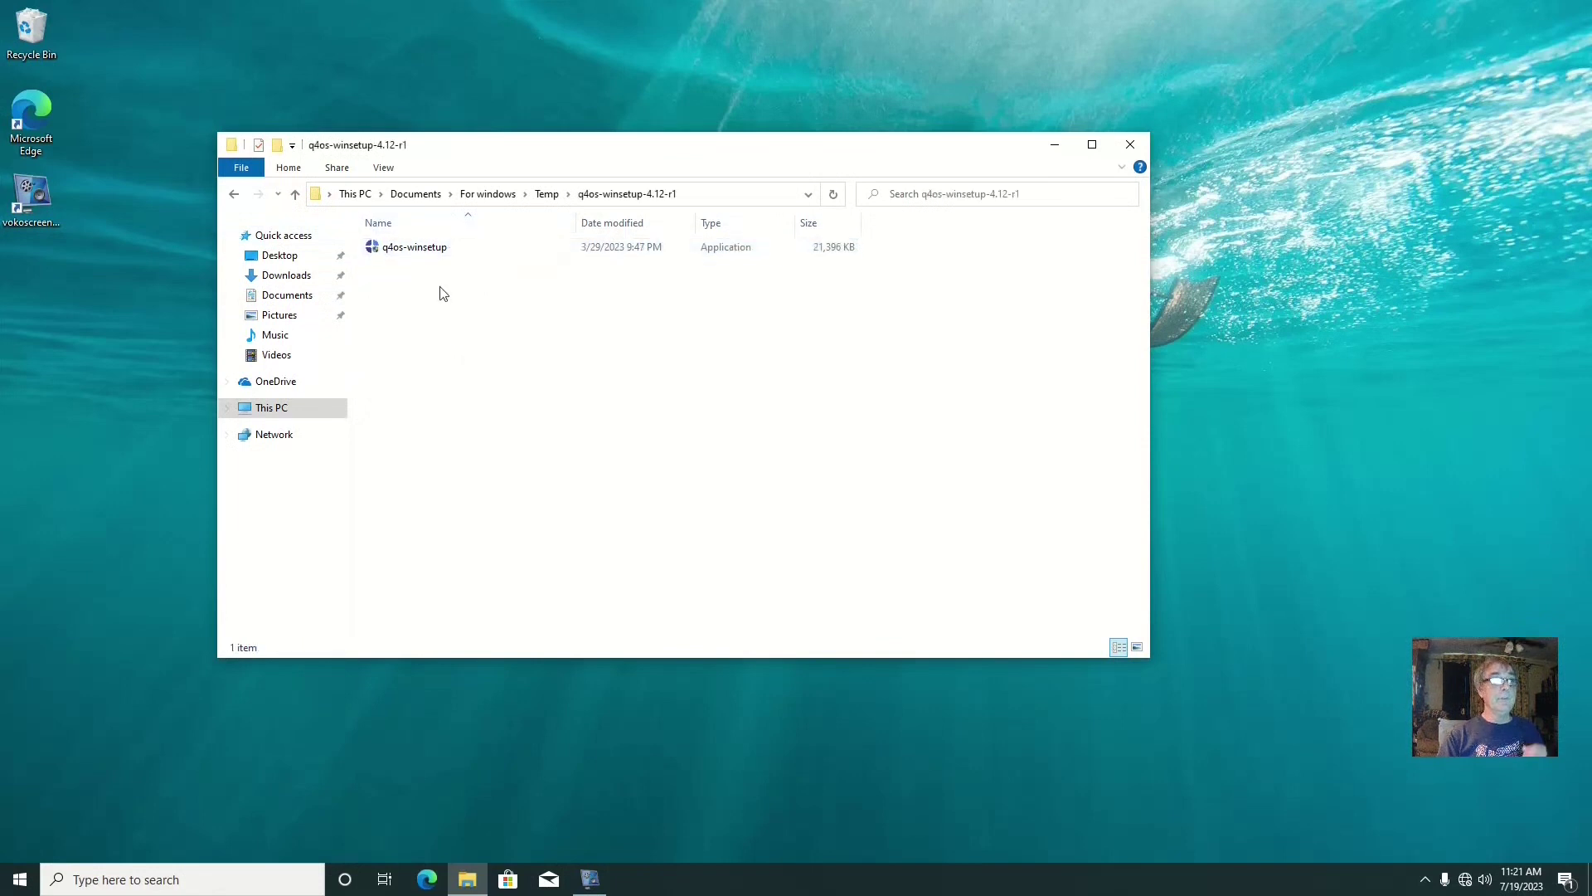
pyautogui.doubleClick(417, 254)
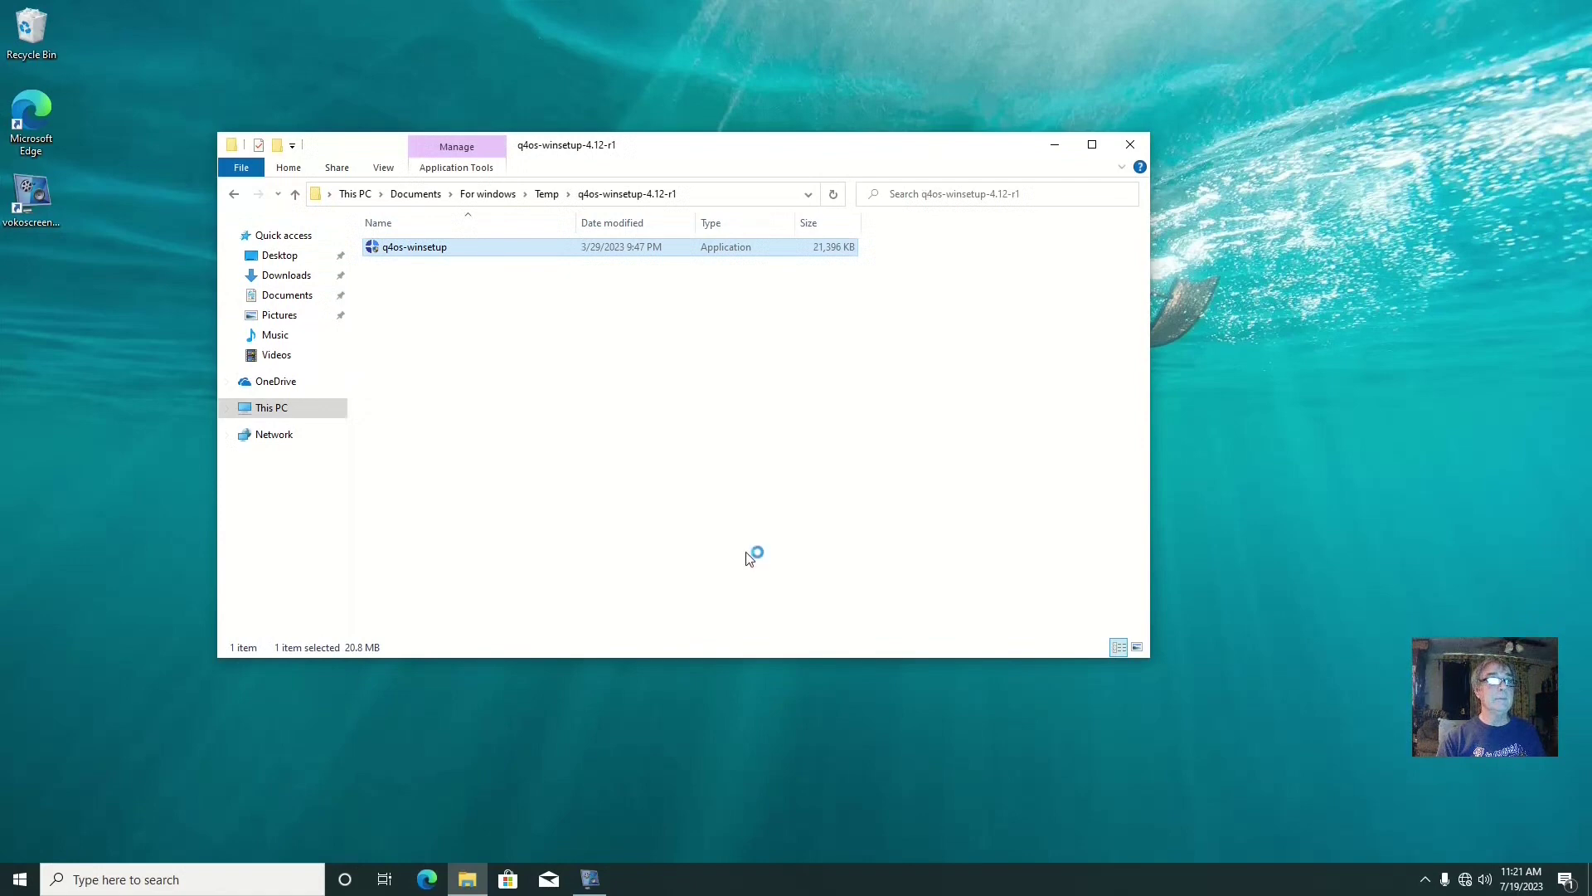
# Uninstall the previous Q4OS Gemini installation, then close the installer without reinstalling
pyautogui.click(1131, 145)
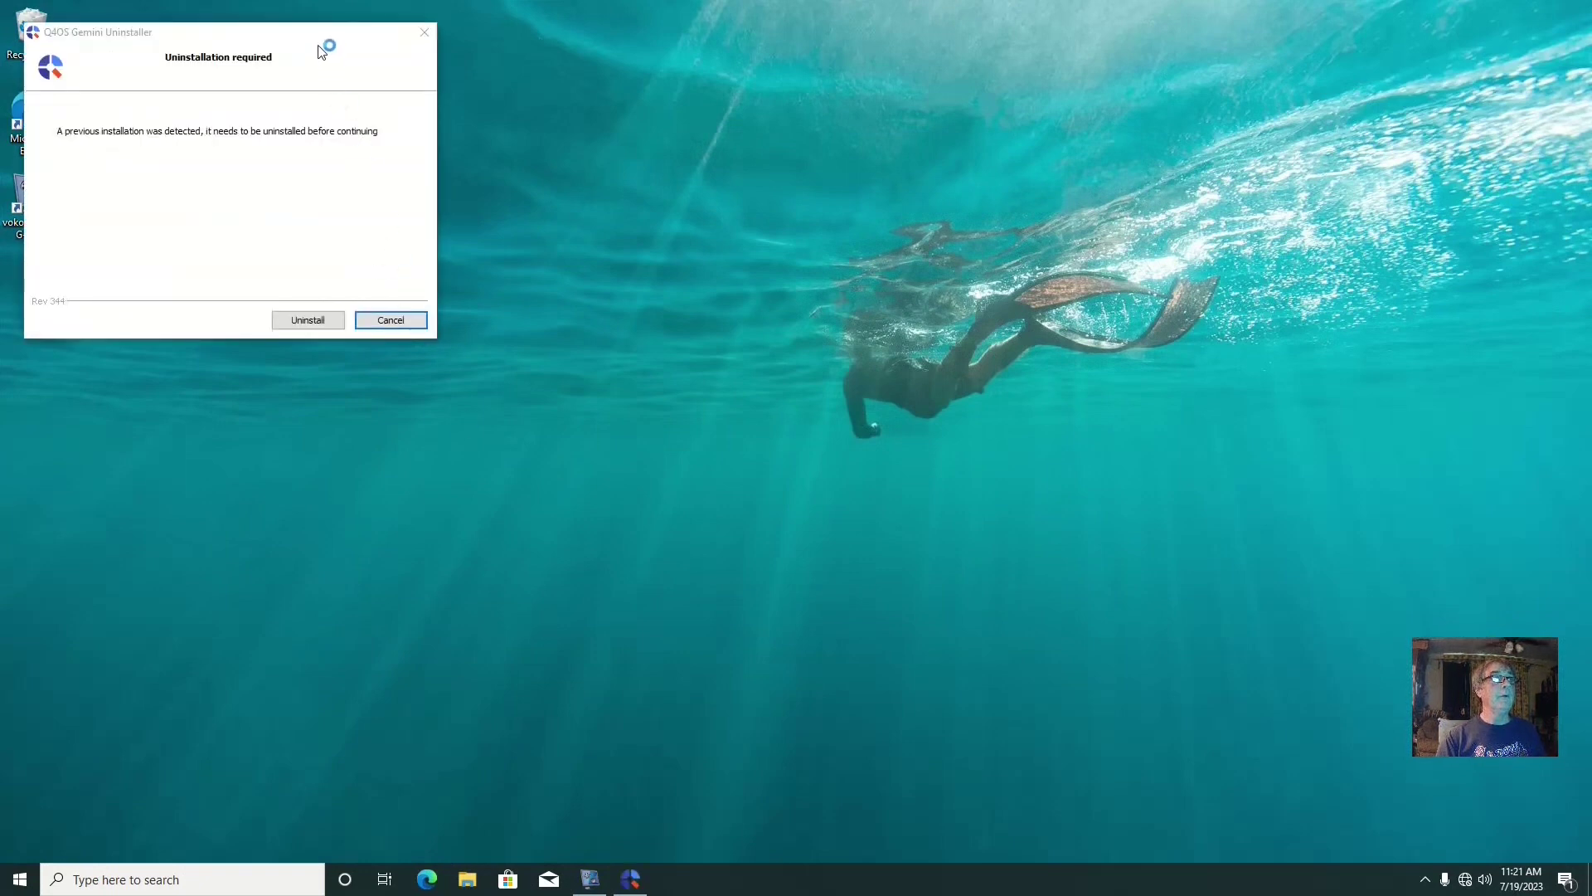
pyautogui.moveTo(318, 42); pyautogui.dragTo(719, 191)
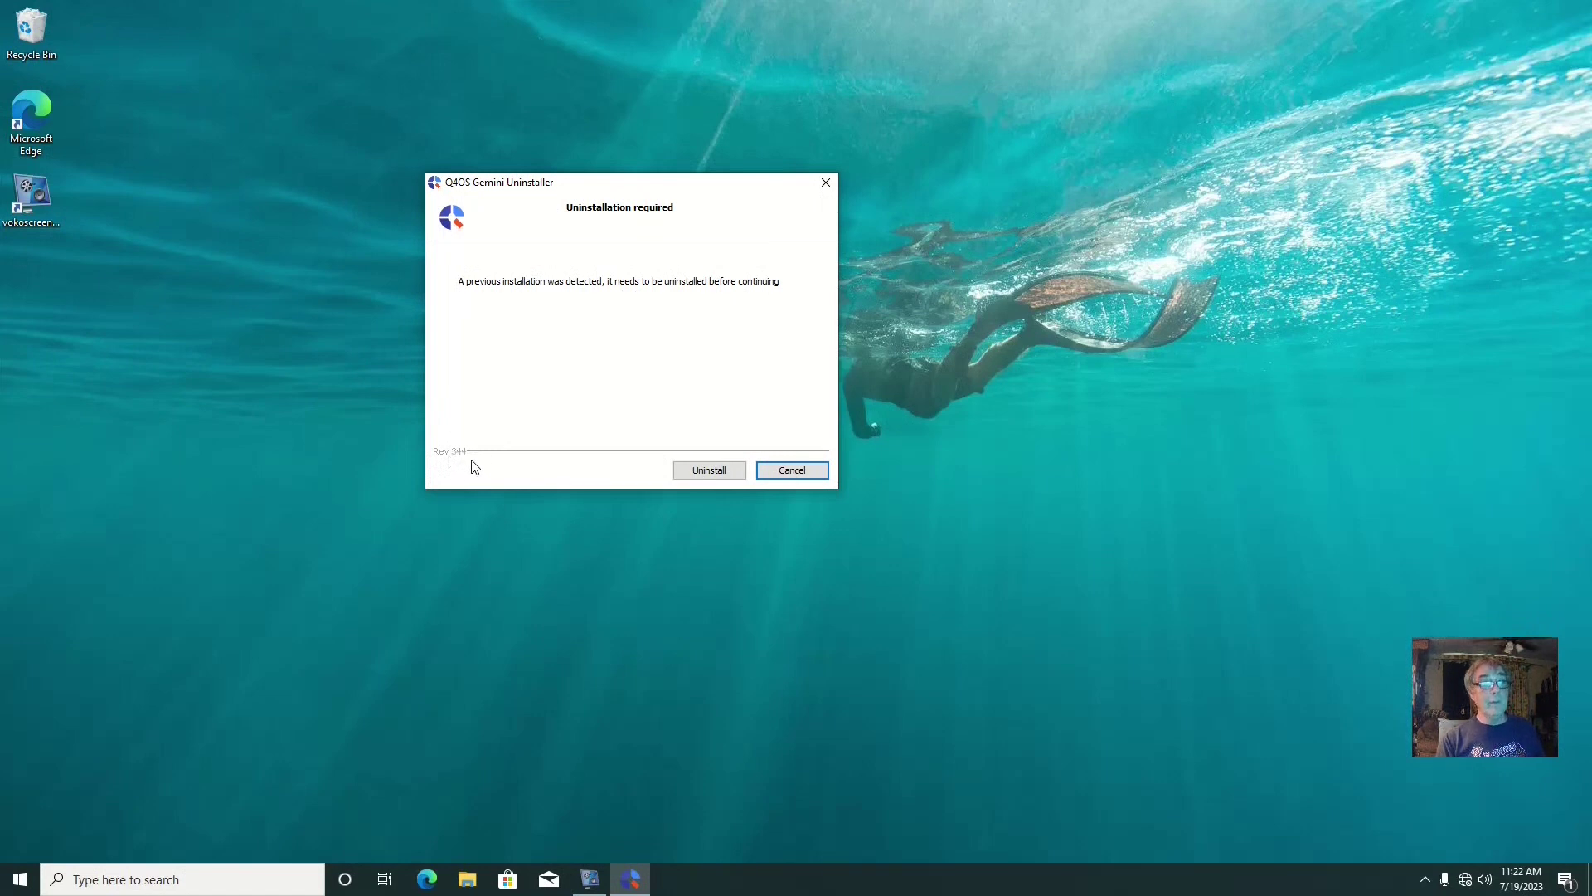
pyautogui.click(720, 472)
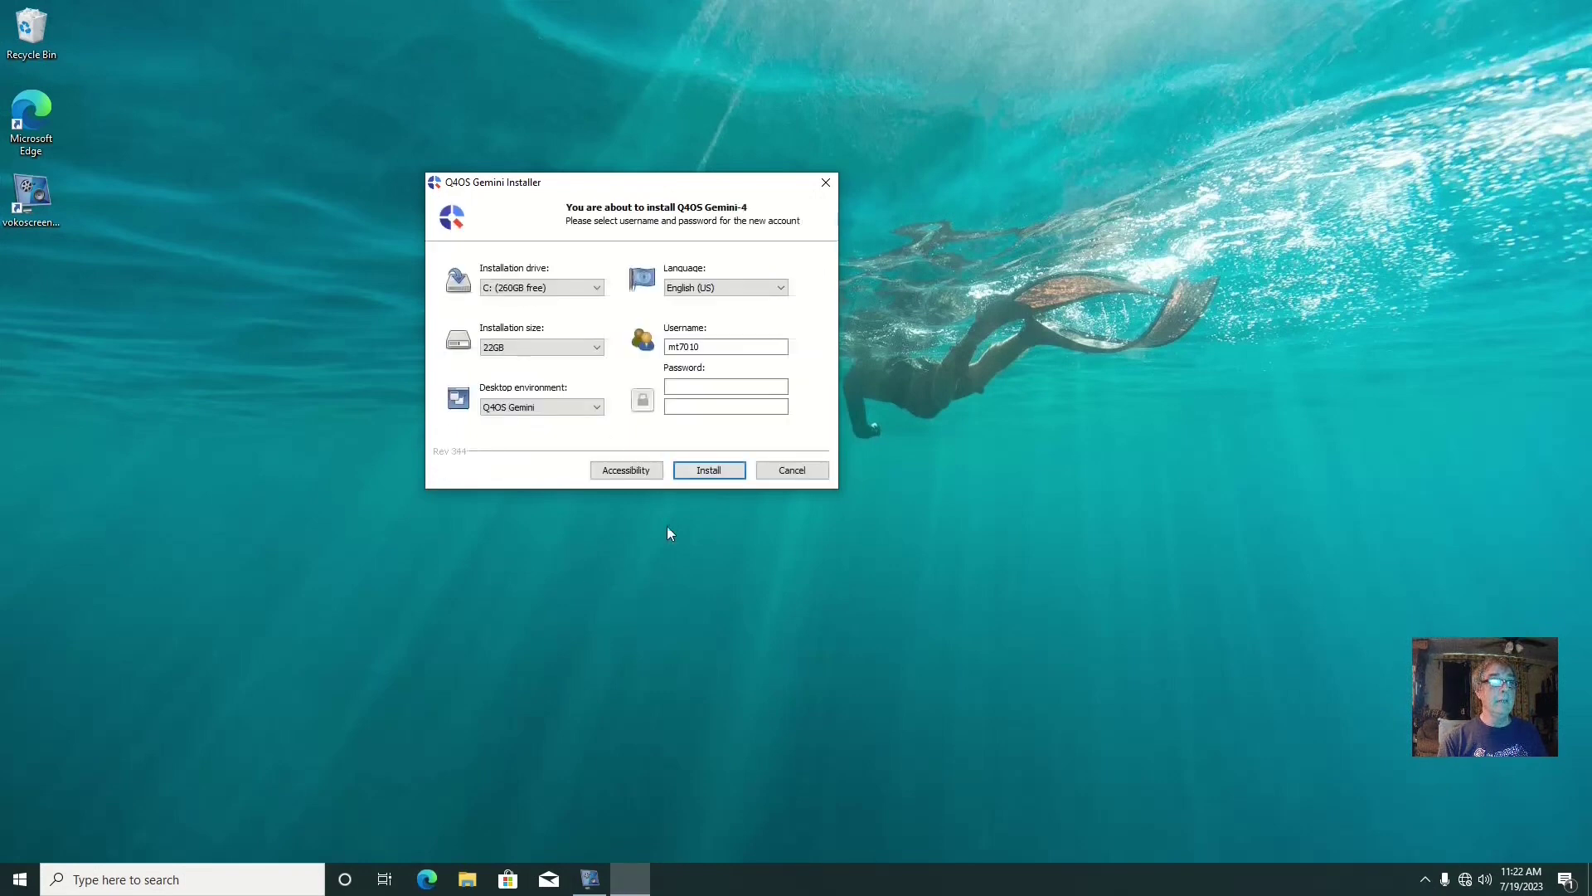
pyautogui.click(826, 182)
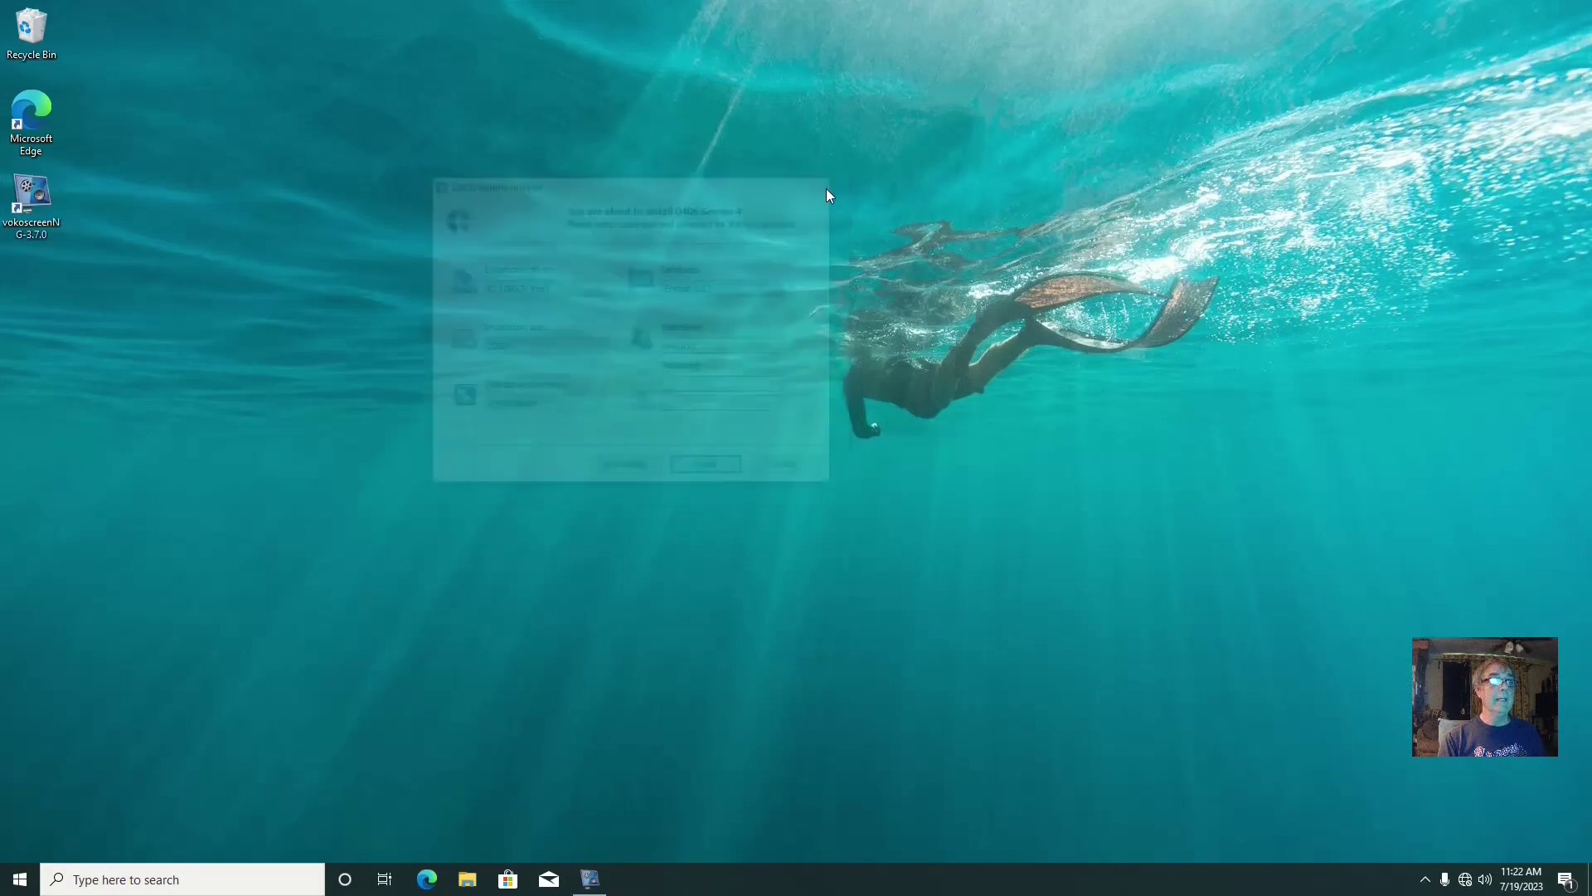
# Restore the vokoscreenNG recorder window from its taskbar button
pyautogui.click(590, 881)
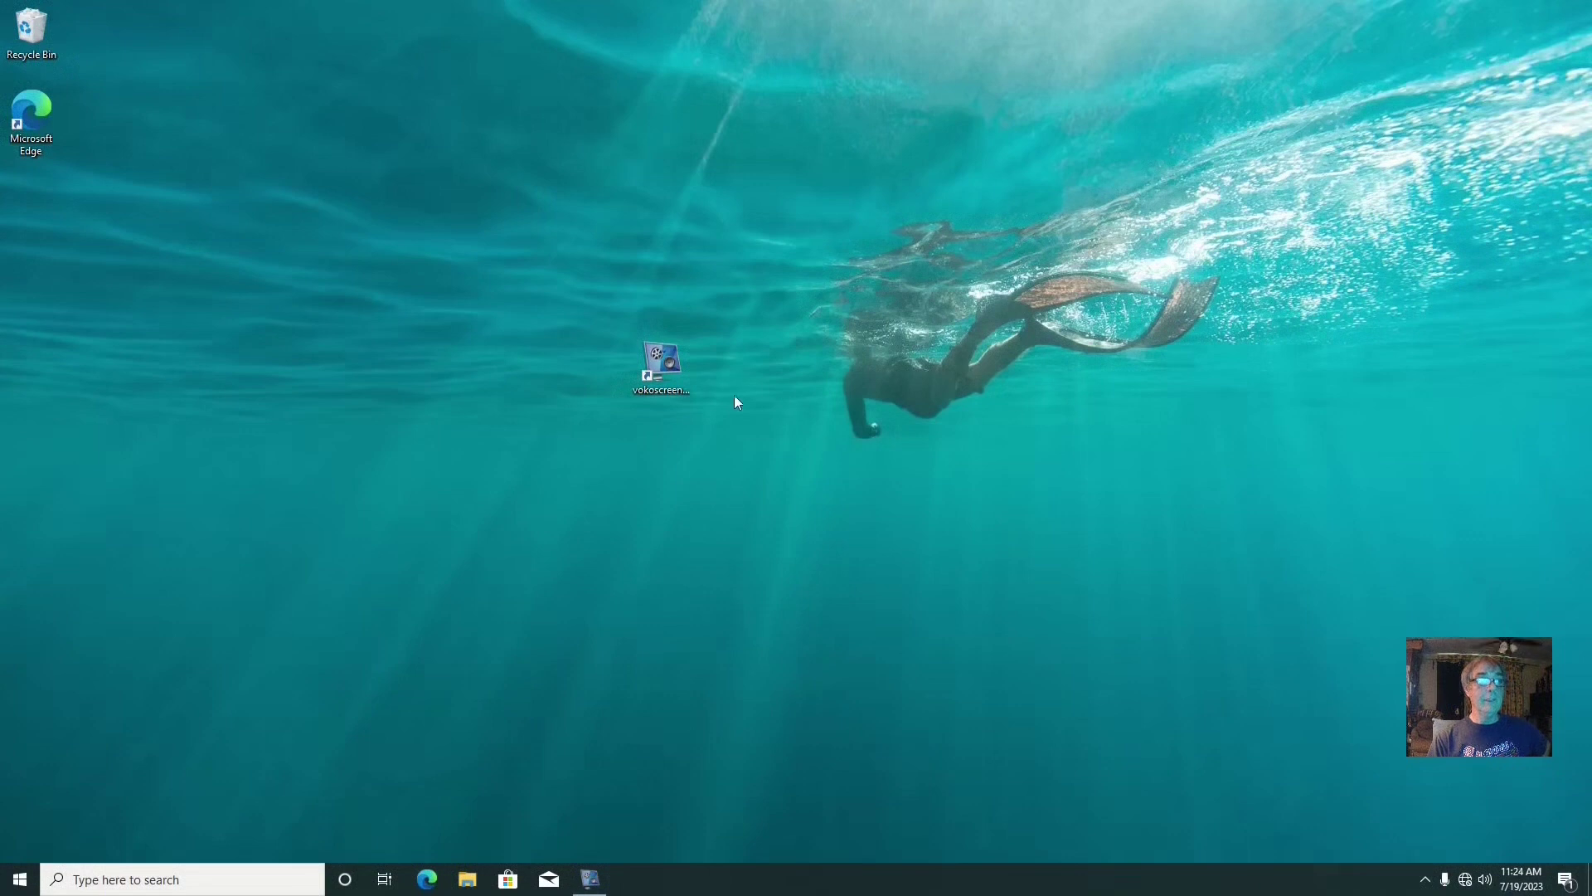
# Move the vokoscreenNG shortcut back below Microsoft Edge and launch Computer Management
pyautogui.moveTo(651, 397); pyautogui.dragTo(55, 224)
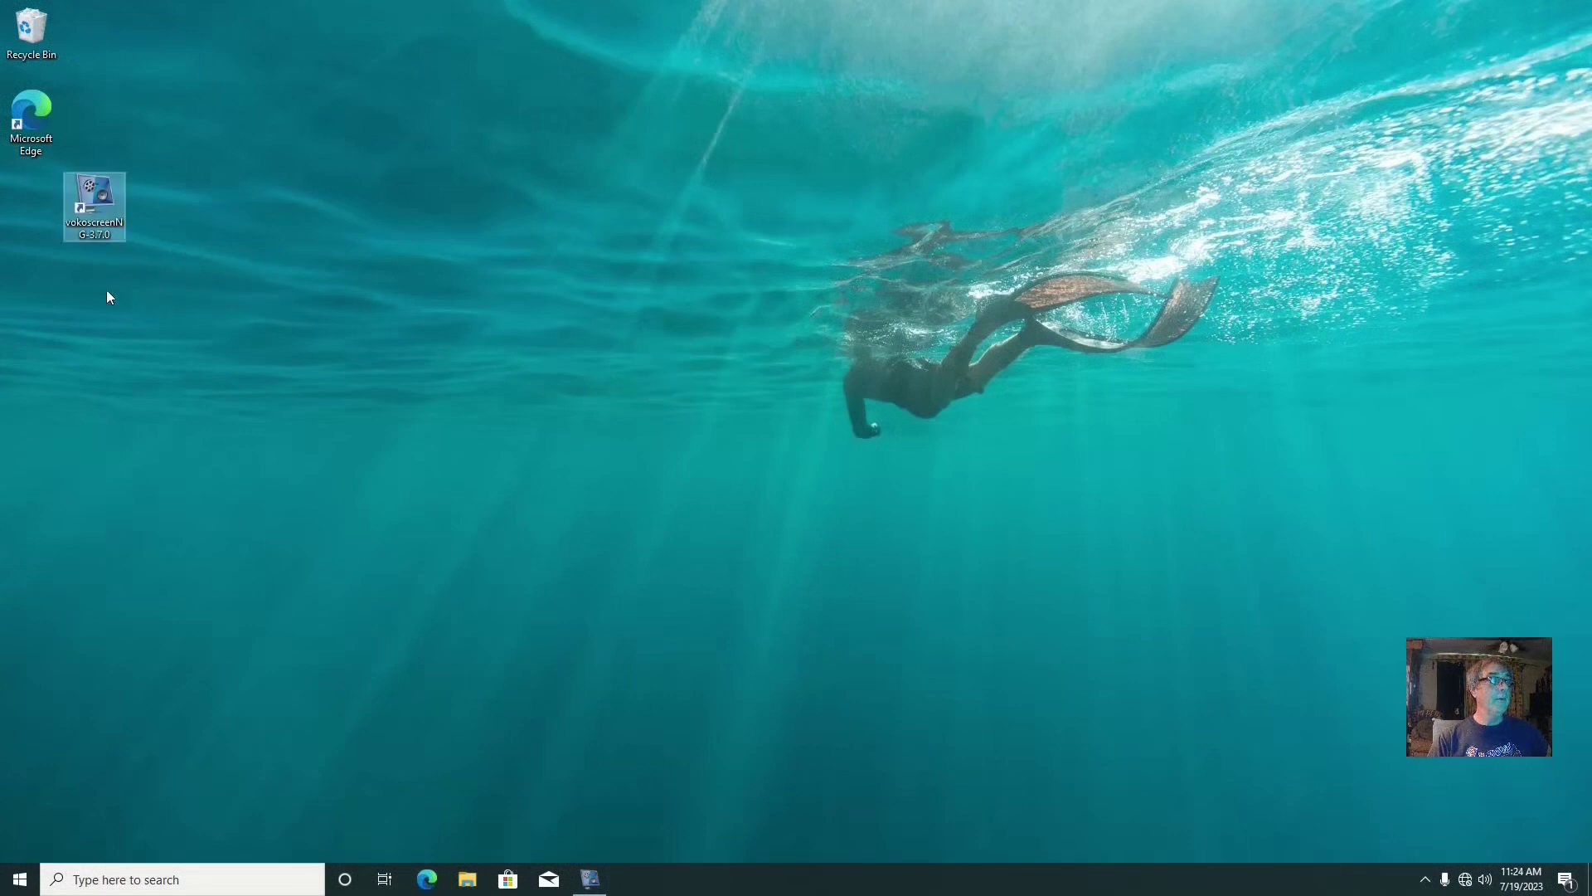
pyautogui.click(20, 884)
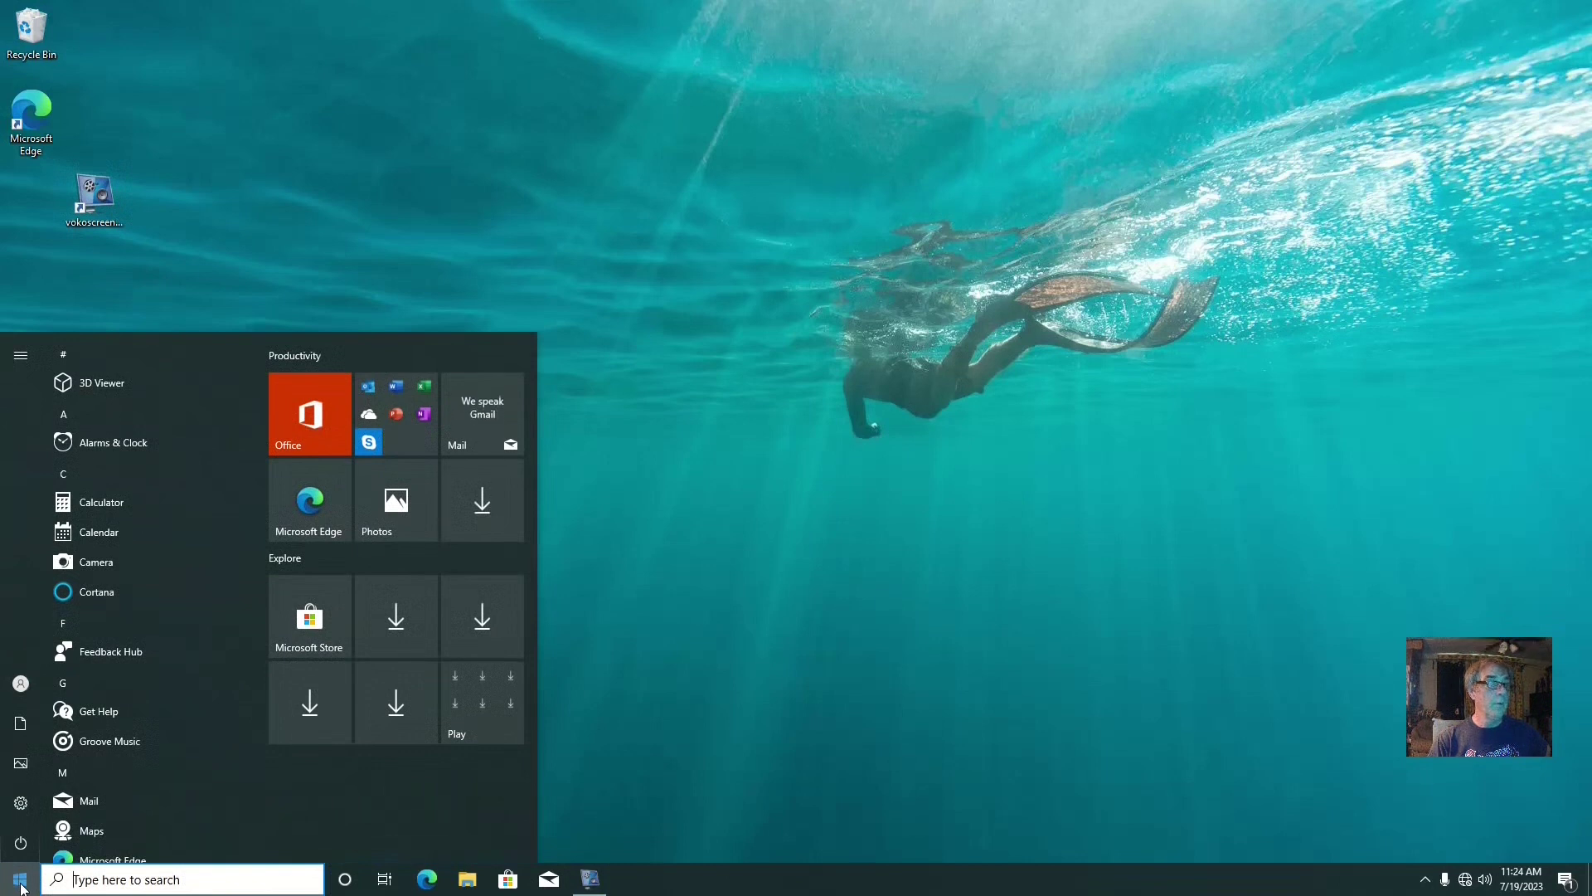
pyautogui.rightClick(18, 886)
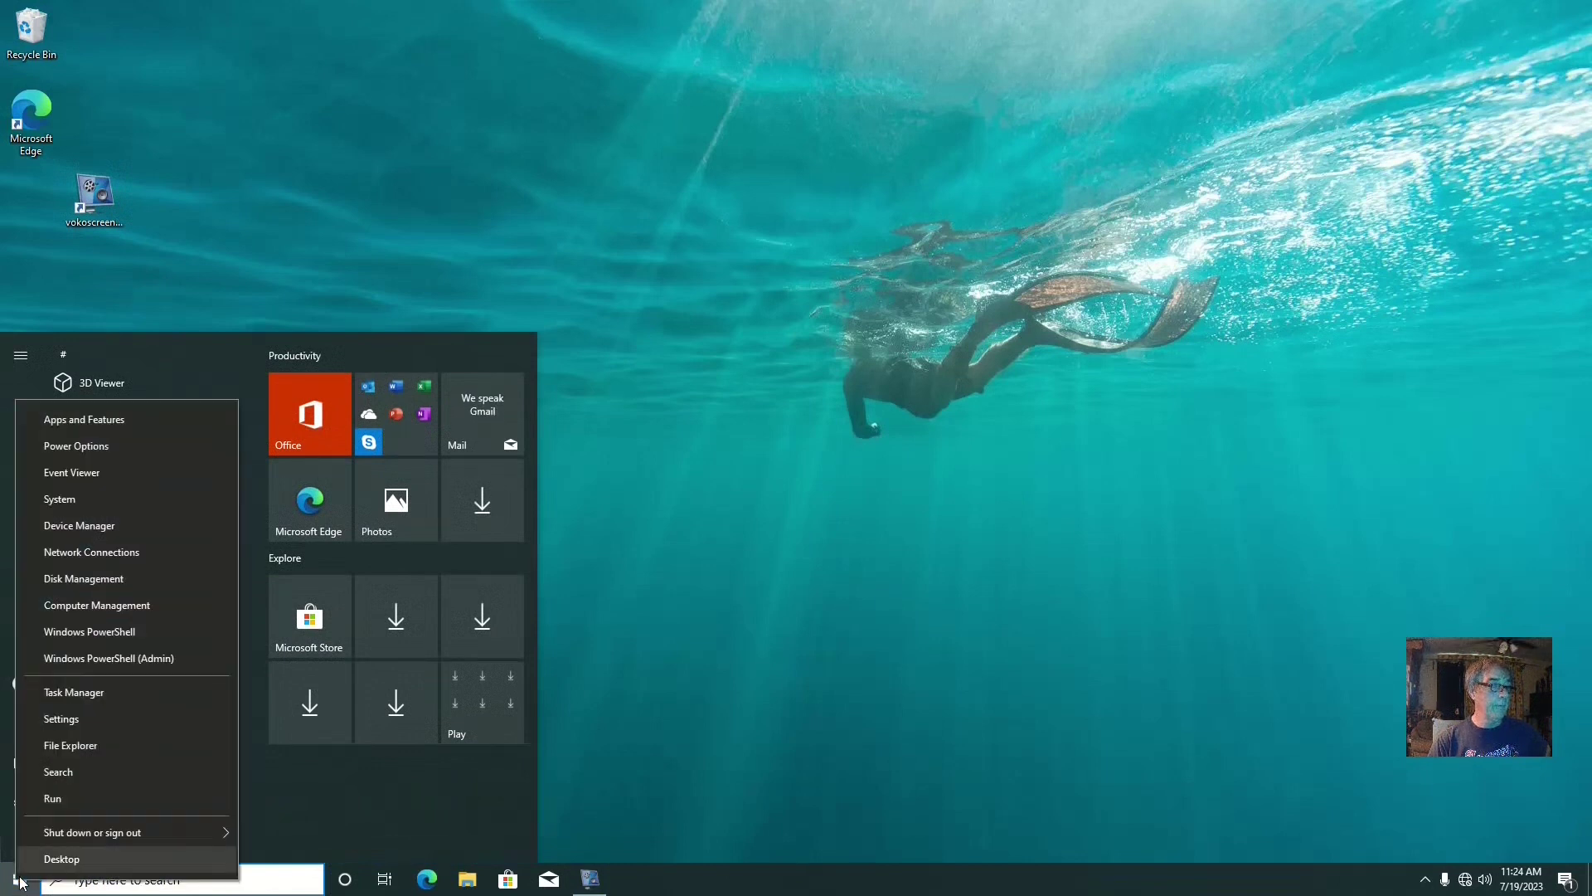
pyautogui.click(105, 607)
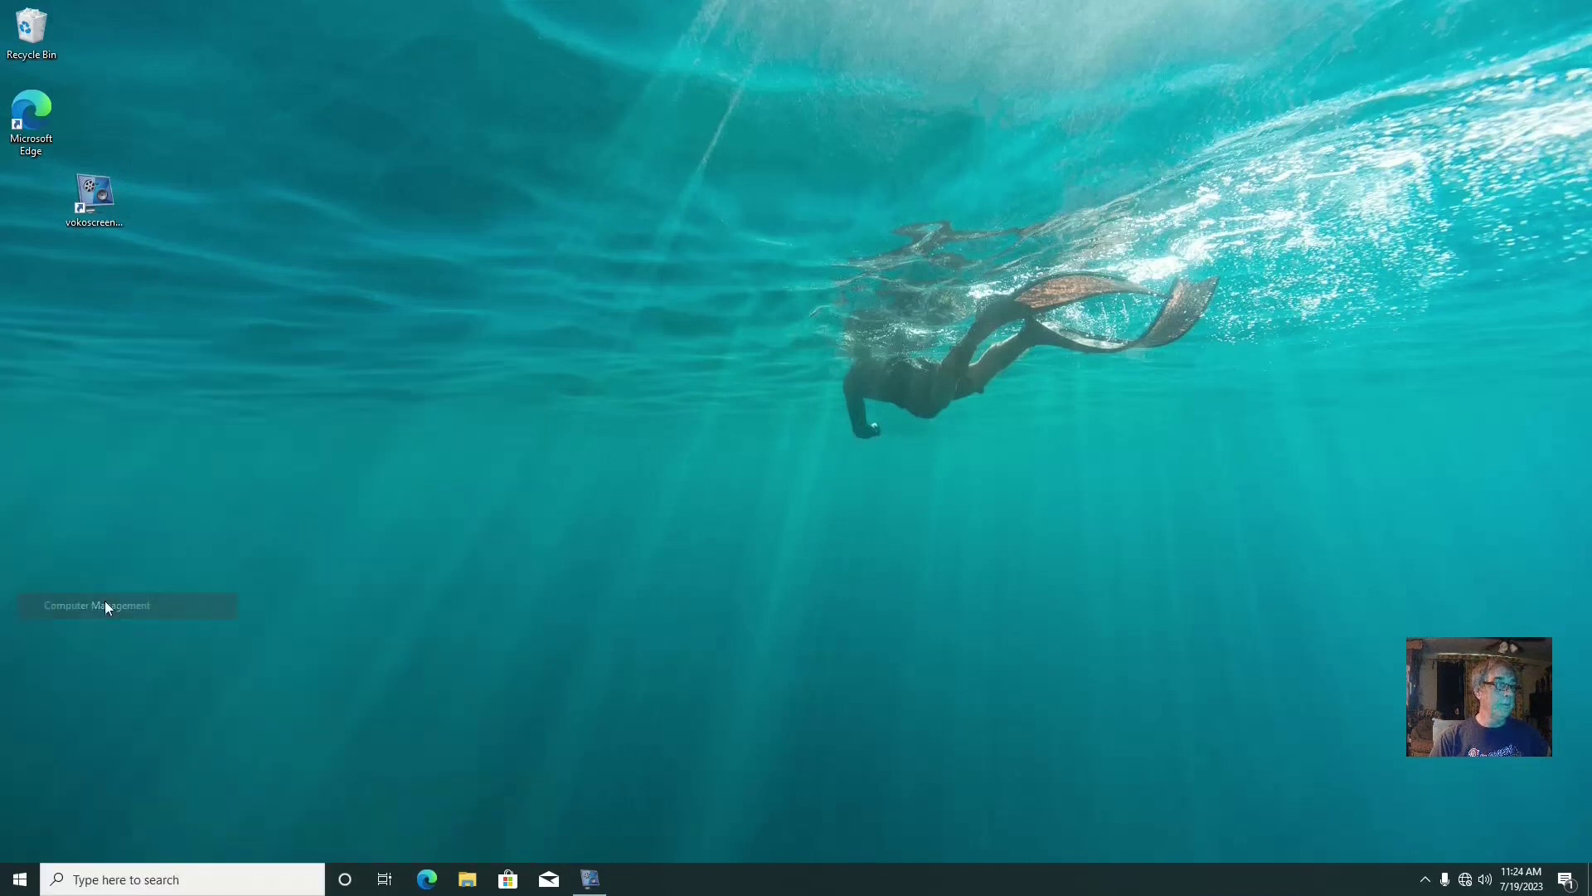
# In File Explorer, check that C:\Linux64 is empty, then close the window
pyautogui.click(467, 879)
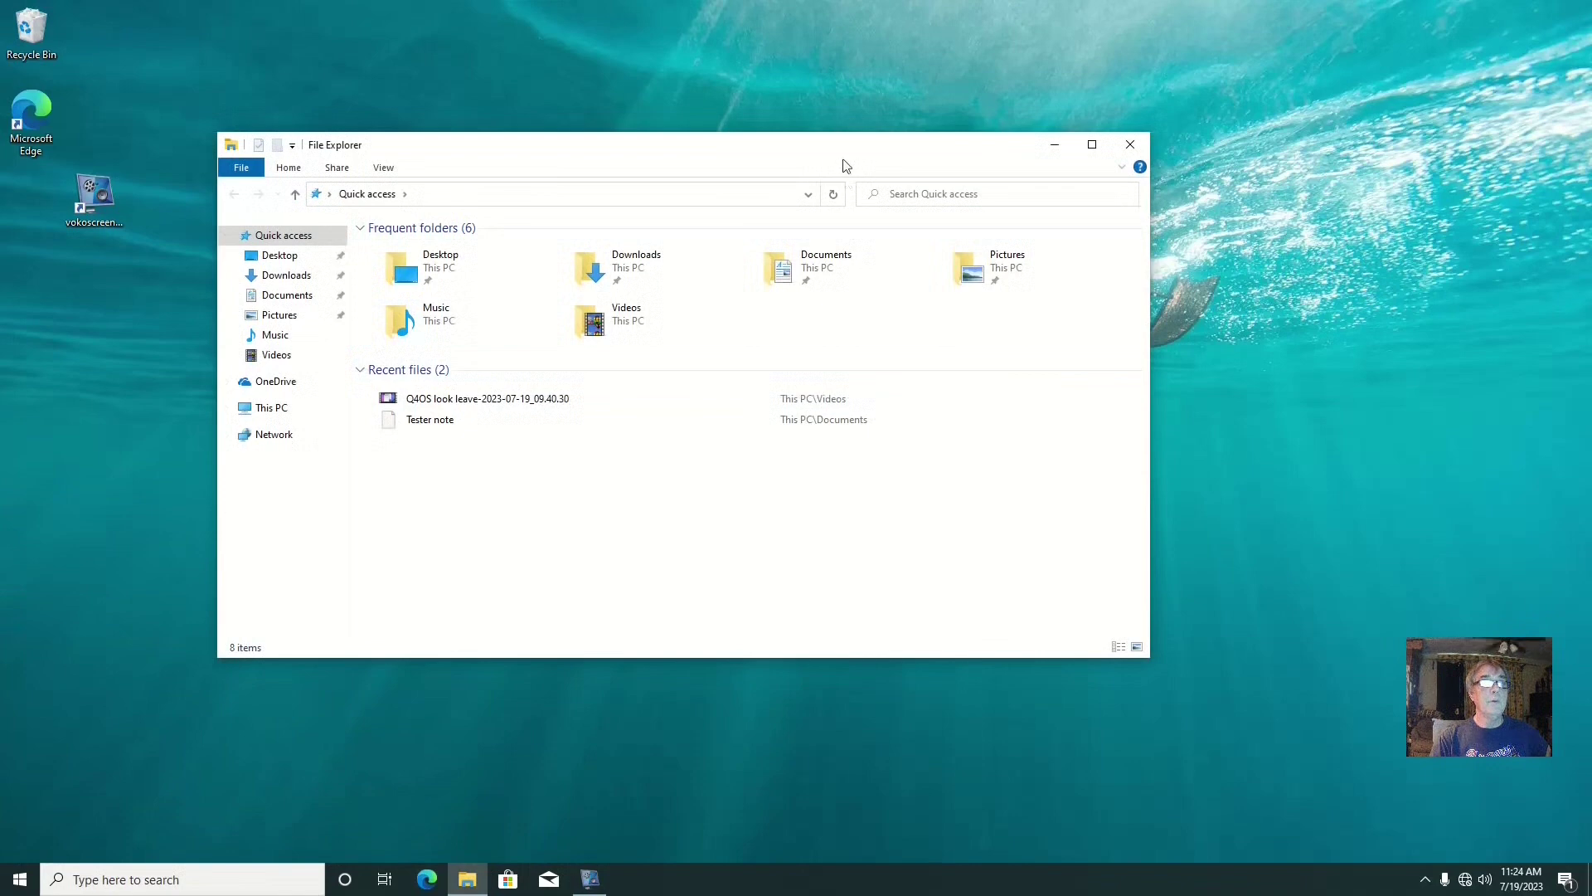
pyautogui.moveTo(790, 145); pyautogui.dragTo(813, 231)
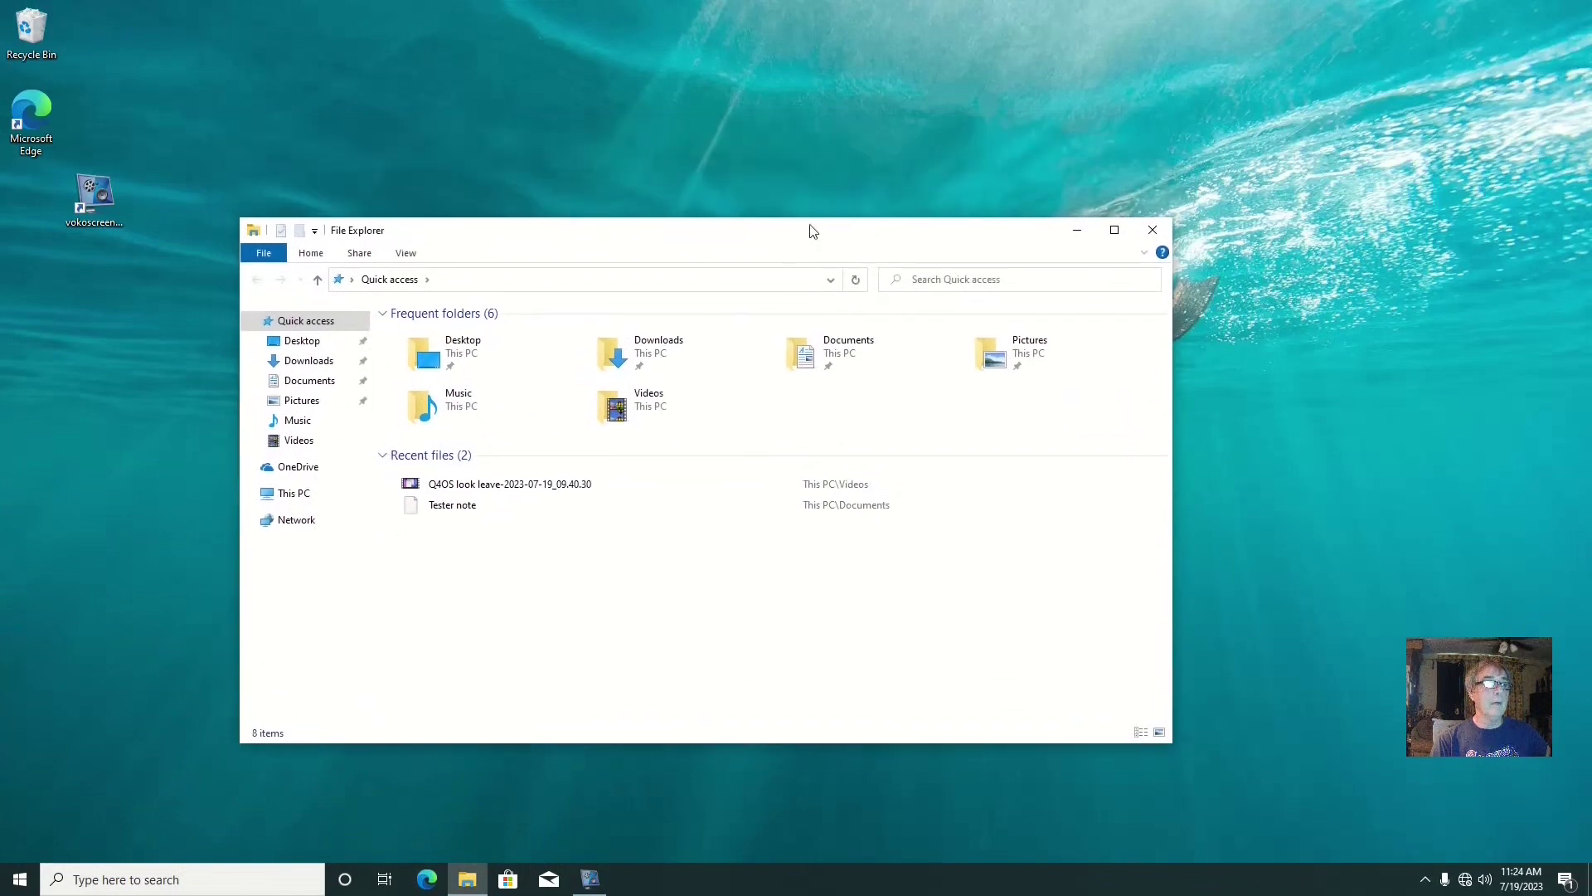
pyautogui.click(308, 493)
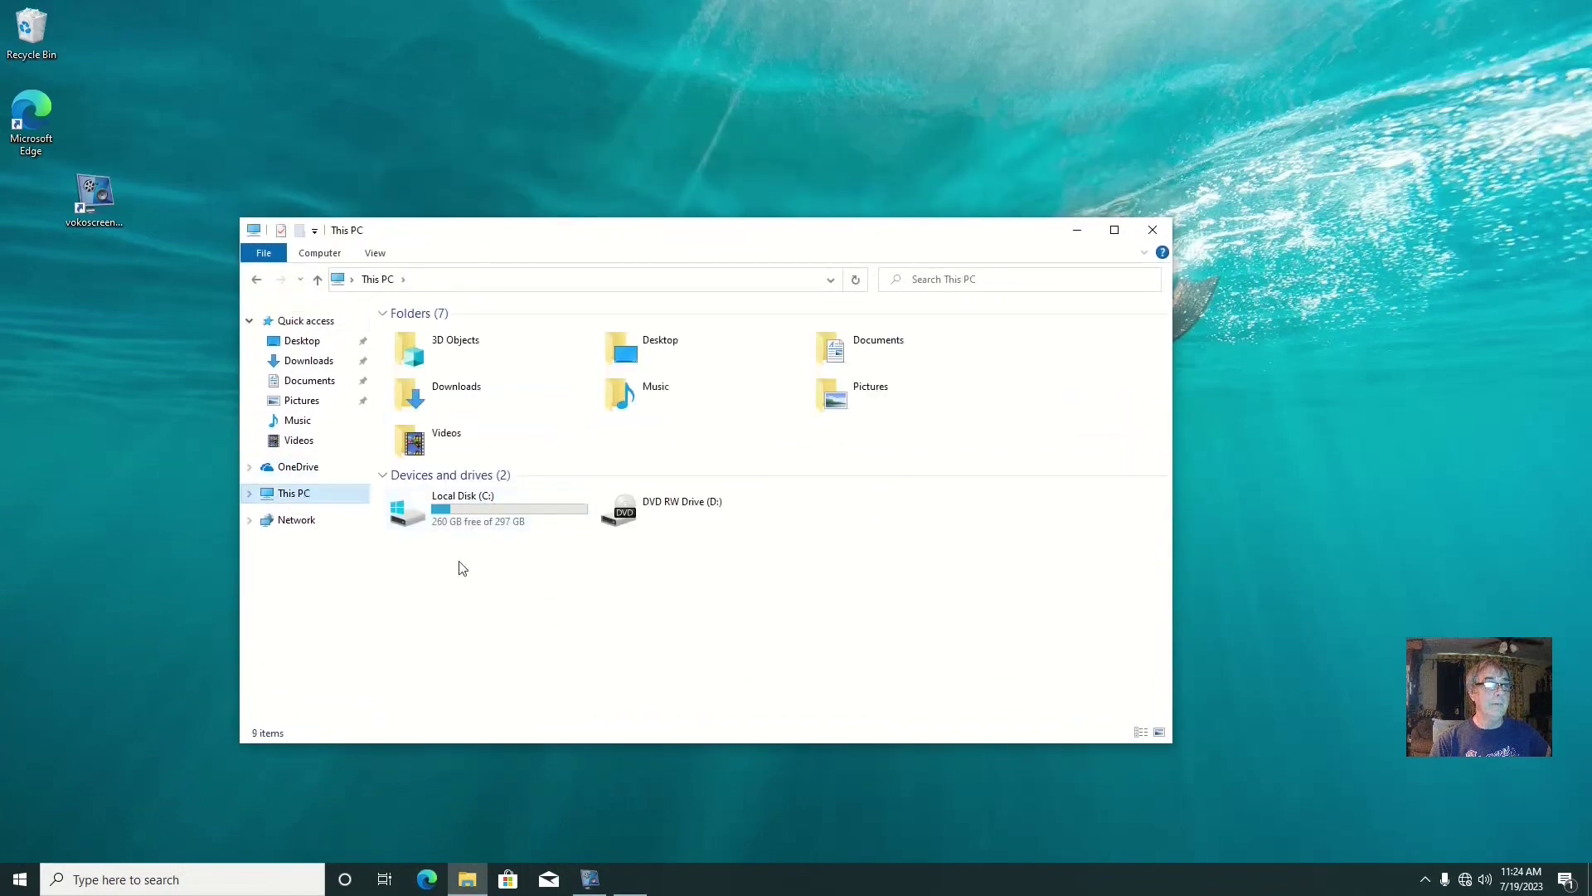
pyautogui.doubleClick(469, 514)
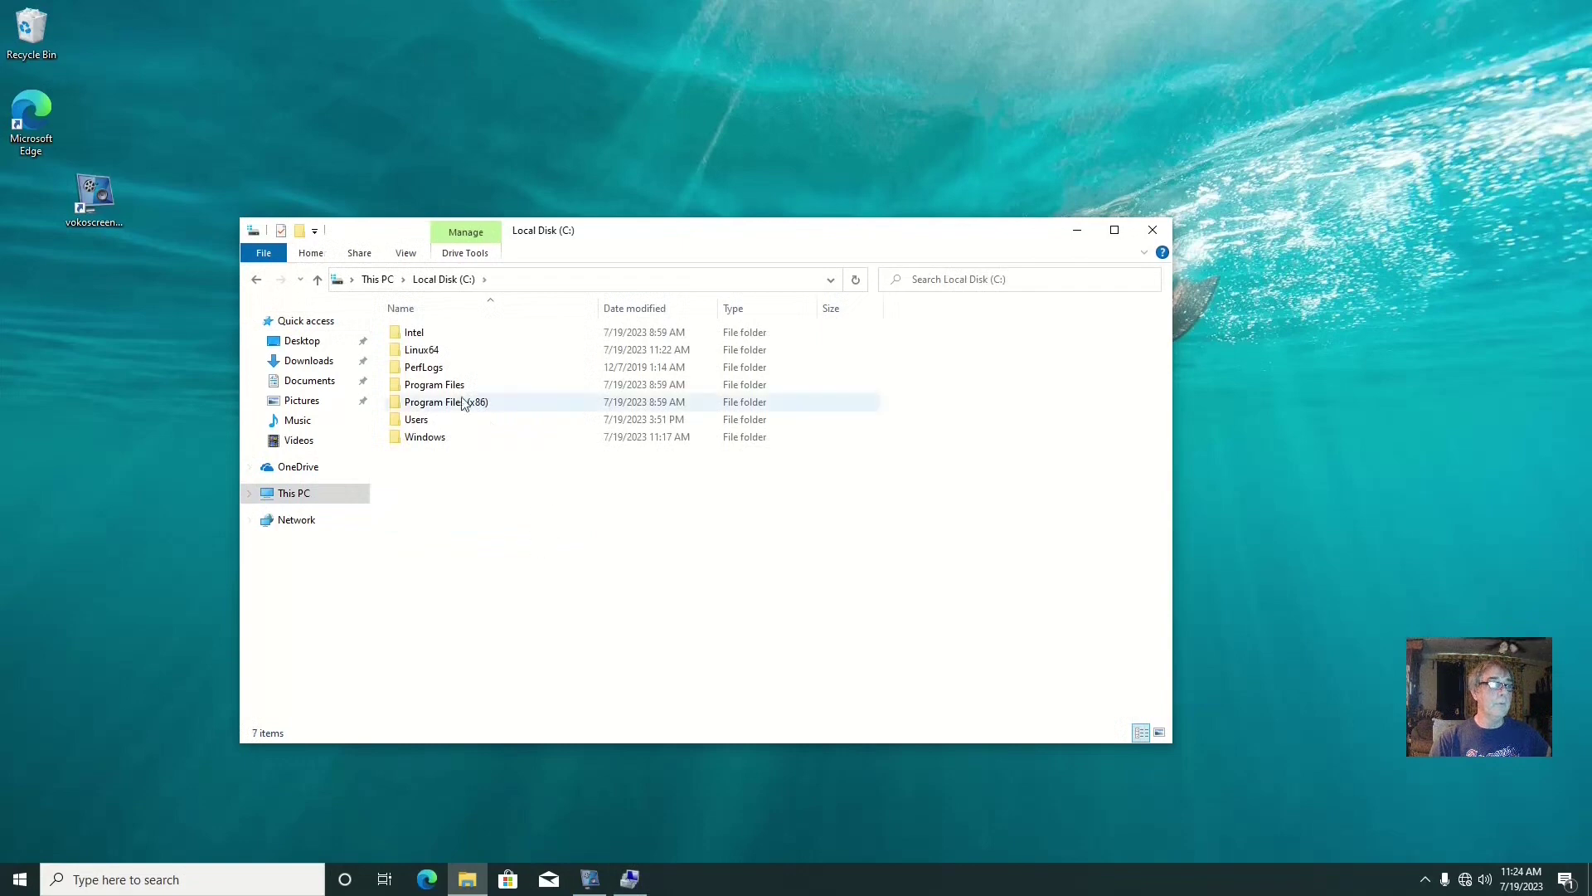
pyautogui.doubleClick(432, 351)
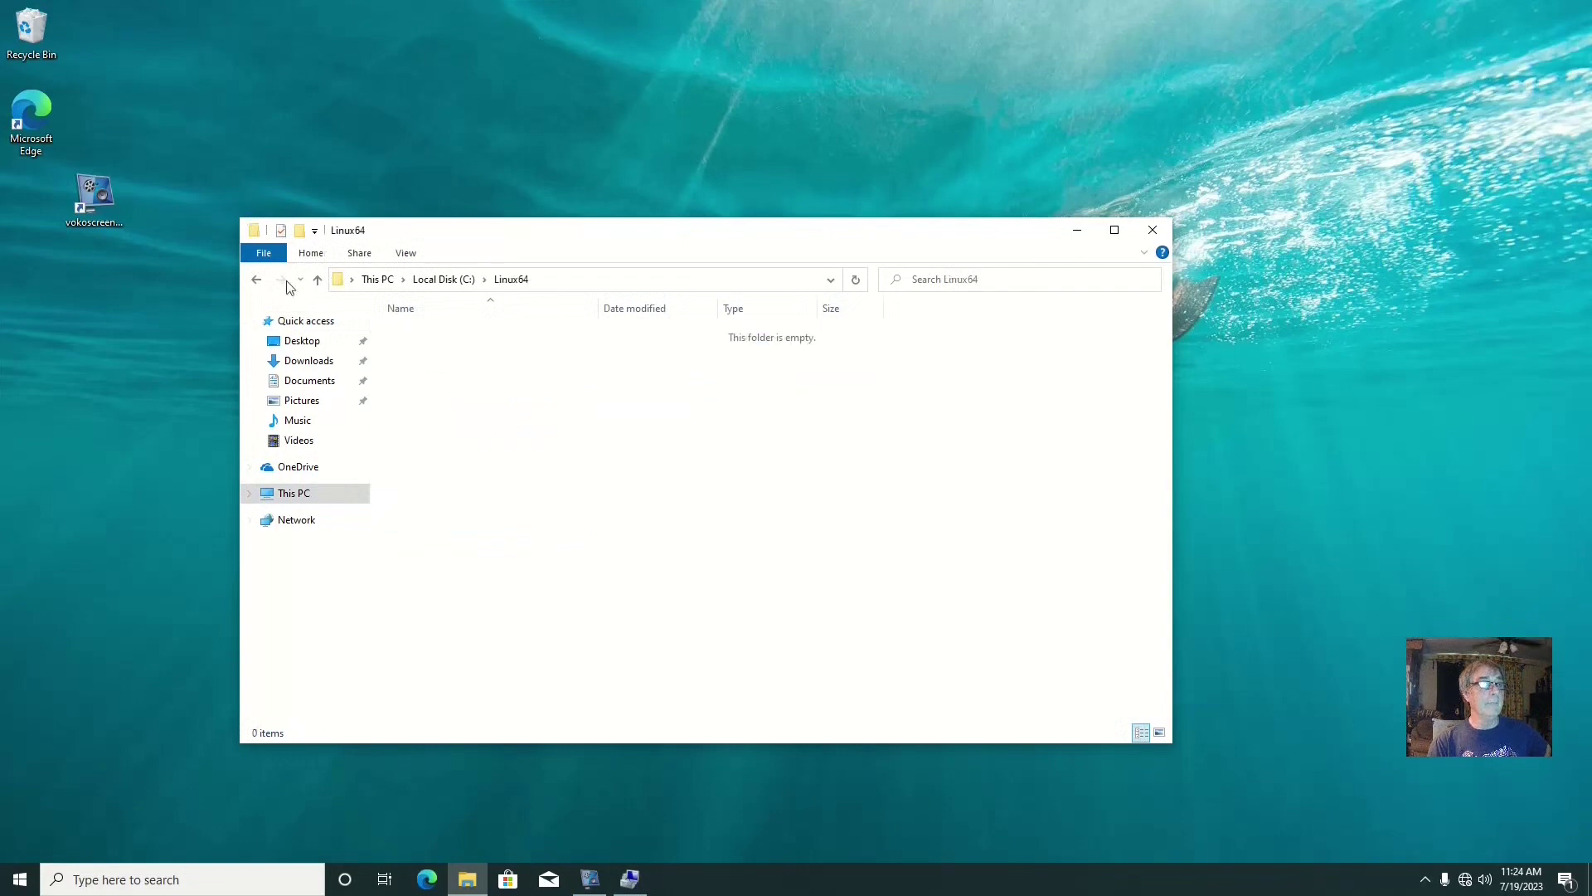
pyautogui.click(256, 279)
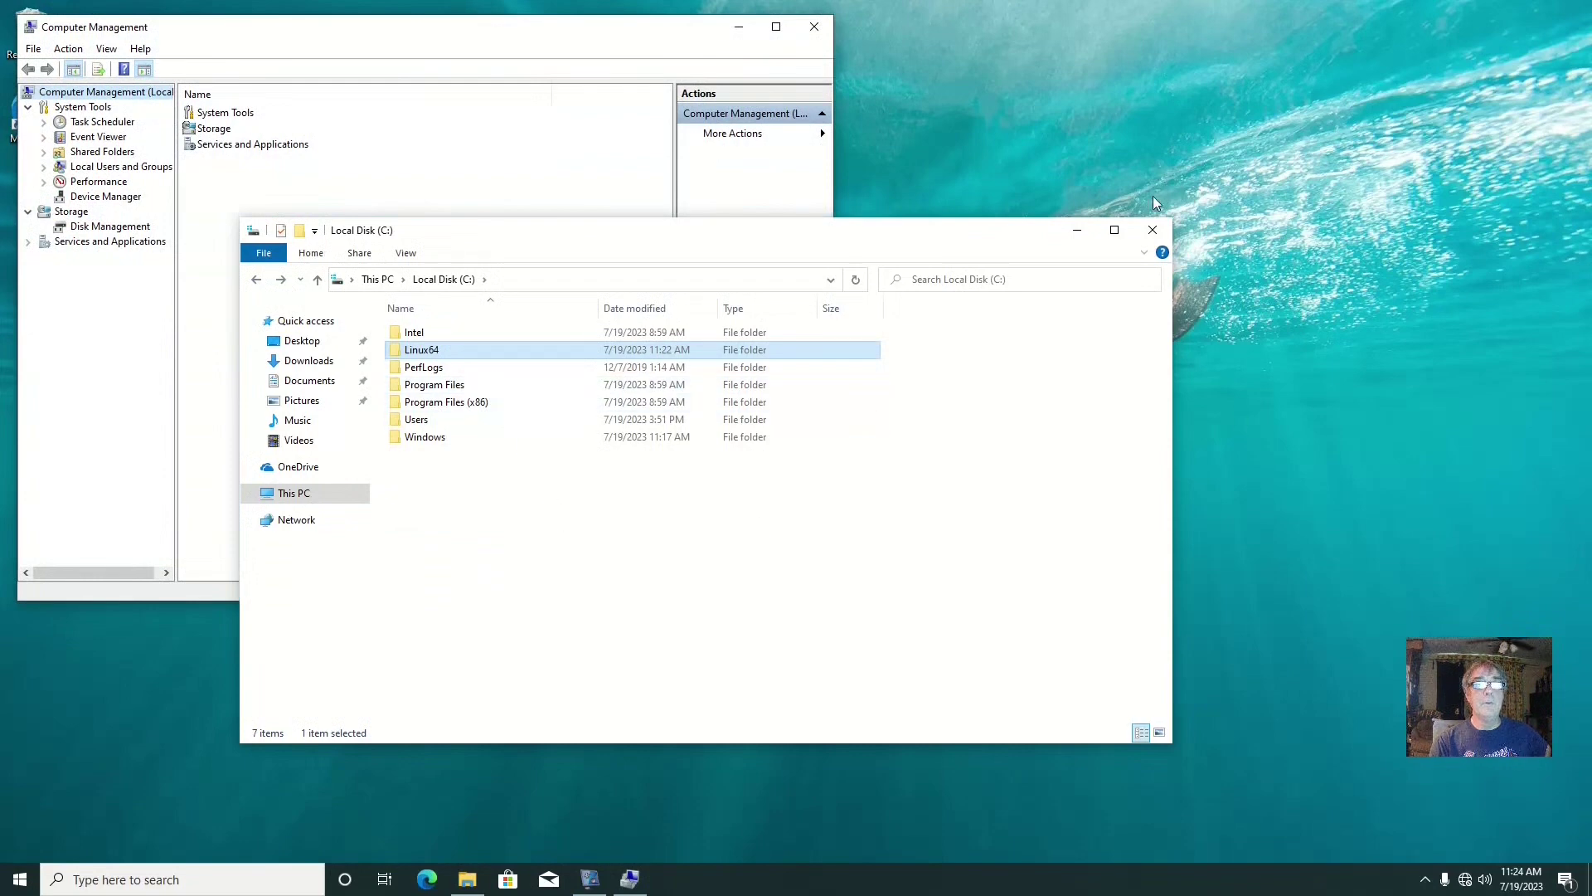
pyautogui.click(1153, 230)
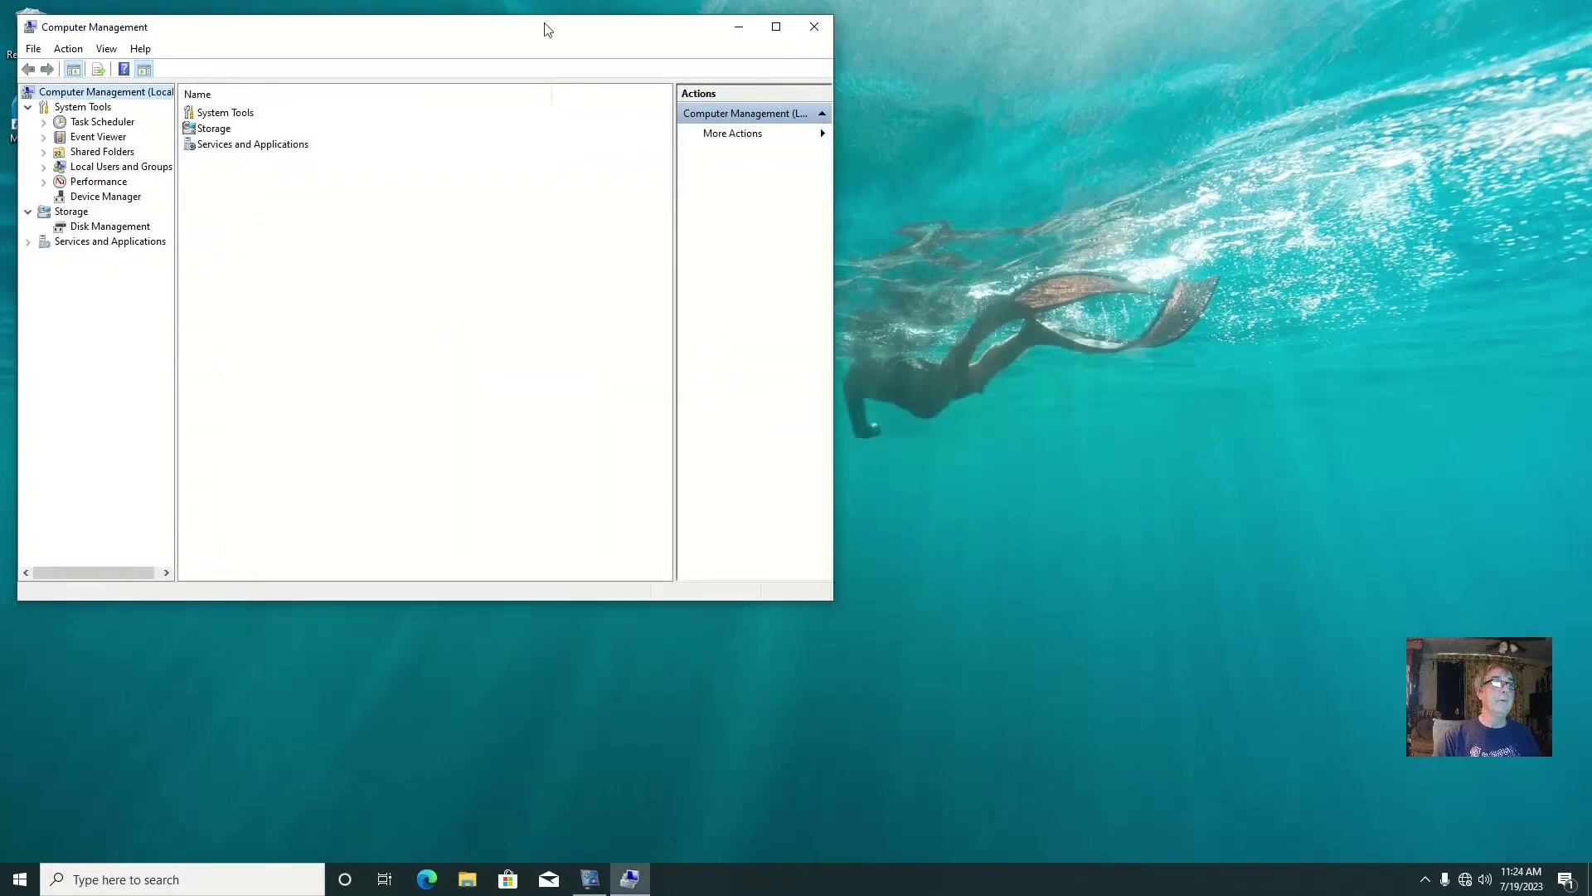
# Close Computer Management, then review the disk partitions in Disk Management and close it
pyautogui.moveTo(545, 39); pyautogui.dragTo(727, 107)
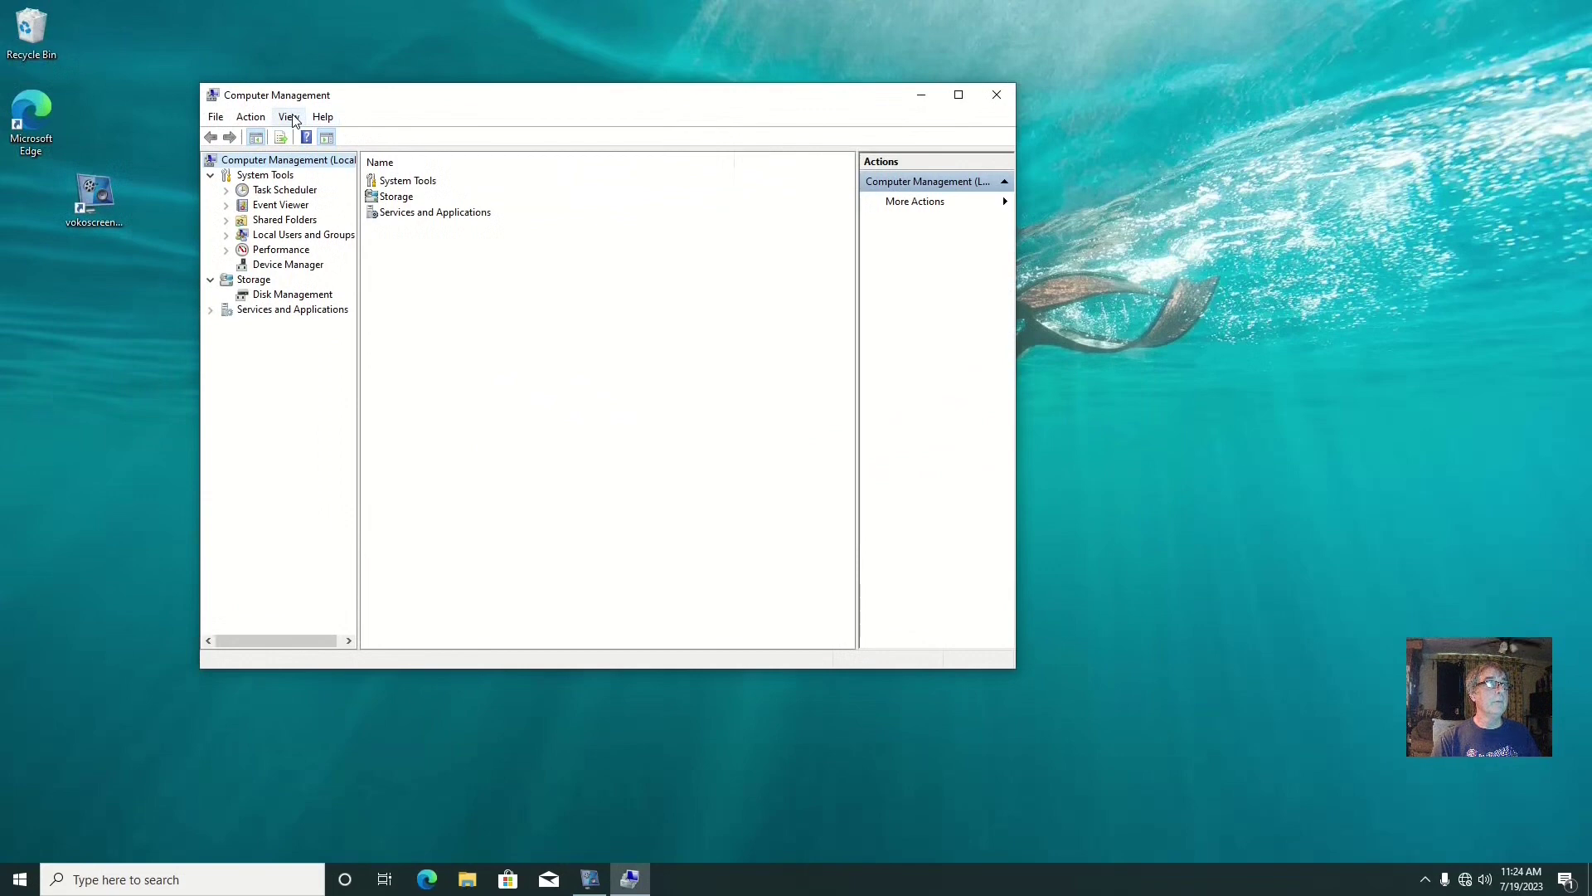
pyautogui.click(997, 95)
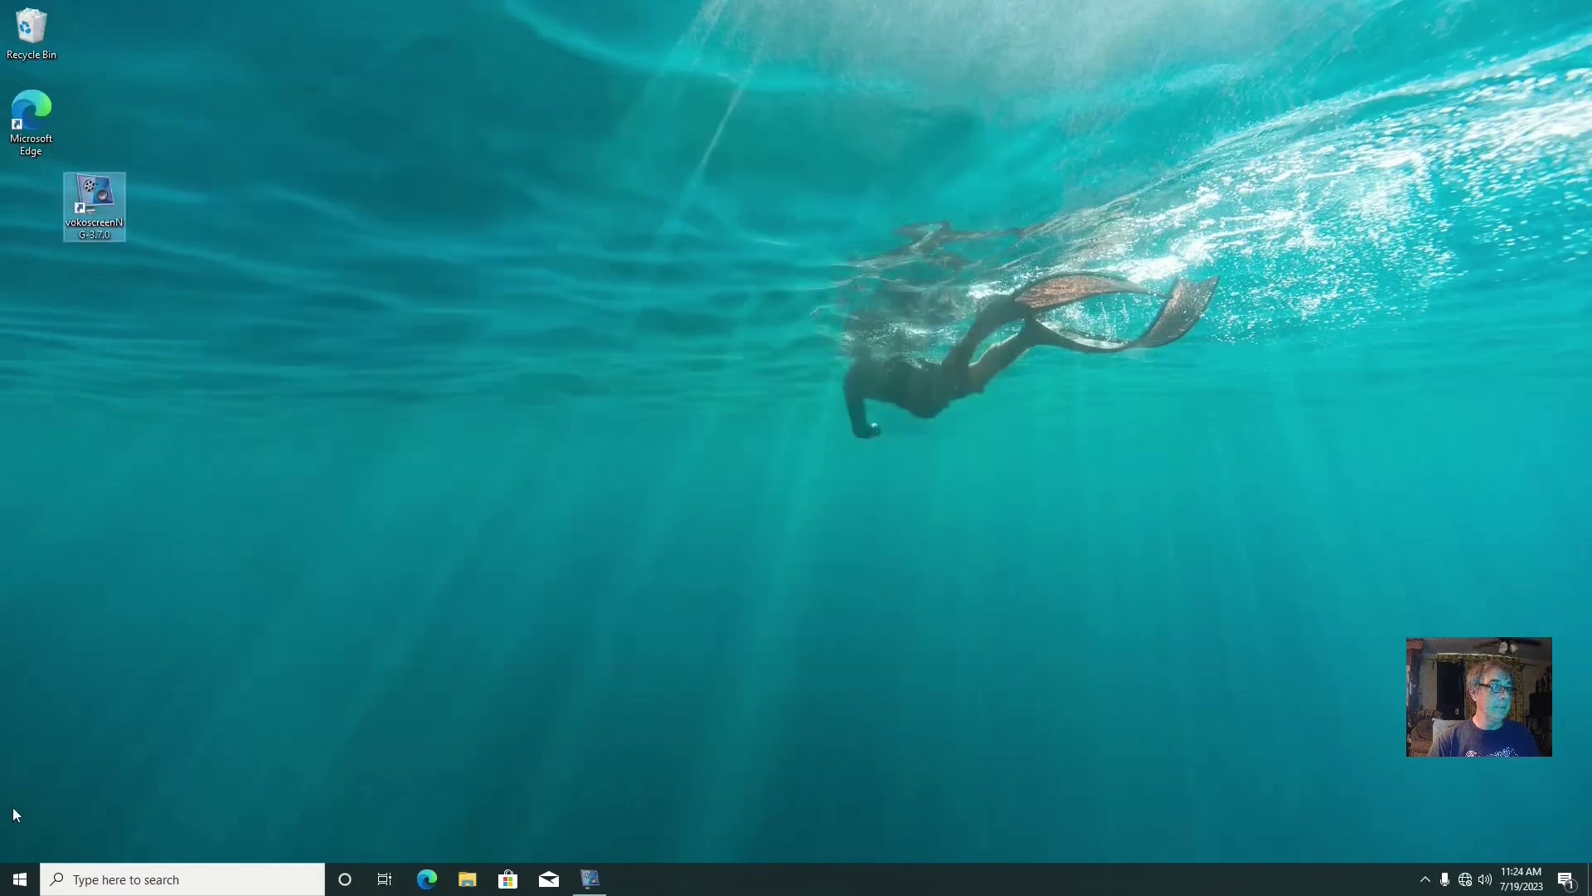
pyautogui.rightClick(31, 875)
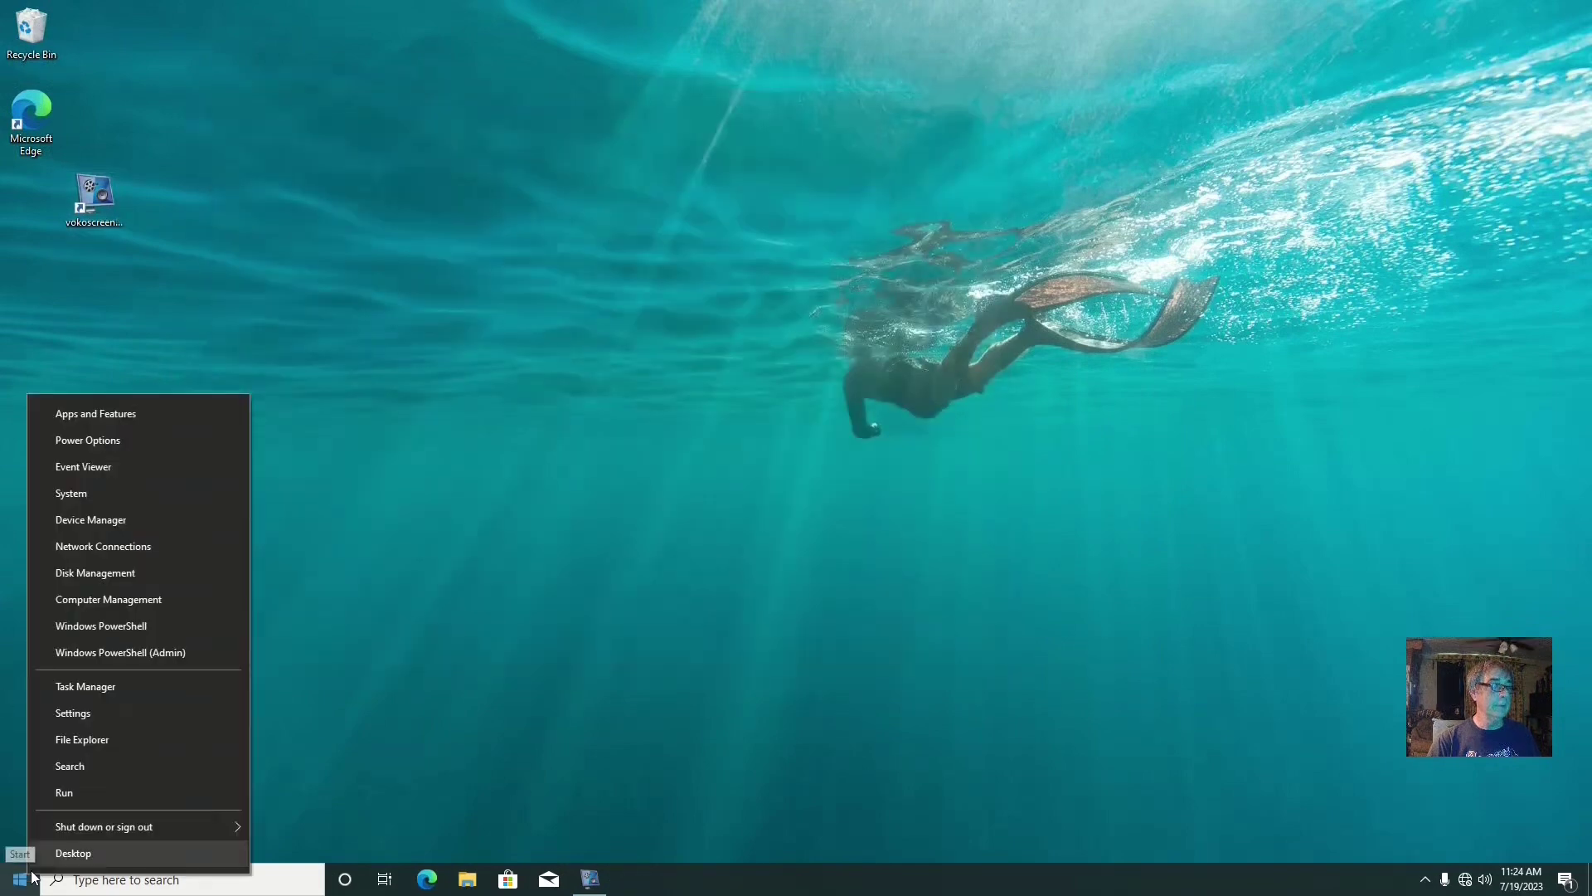
pyautogui.click(116, 572)
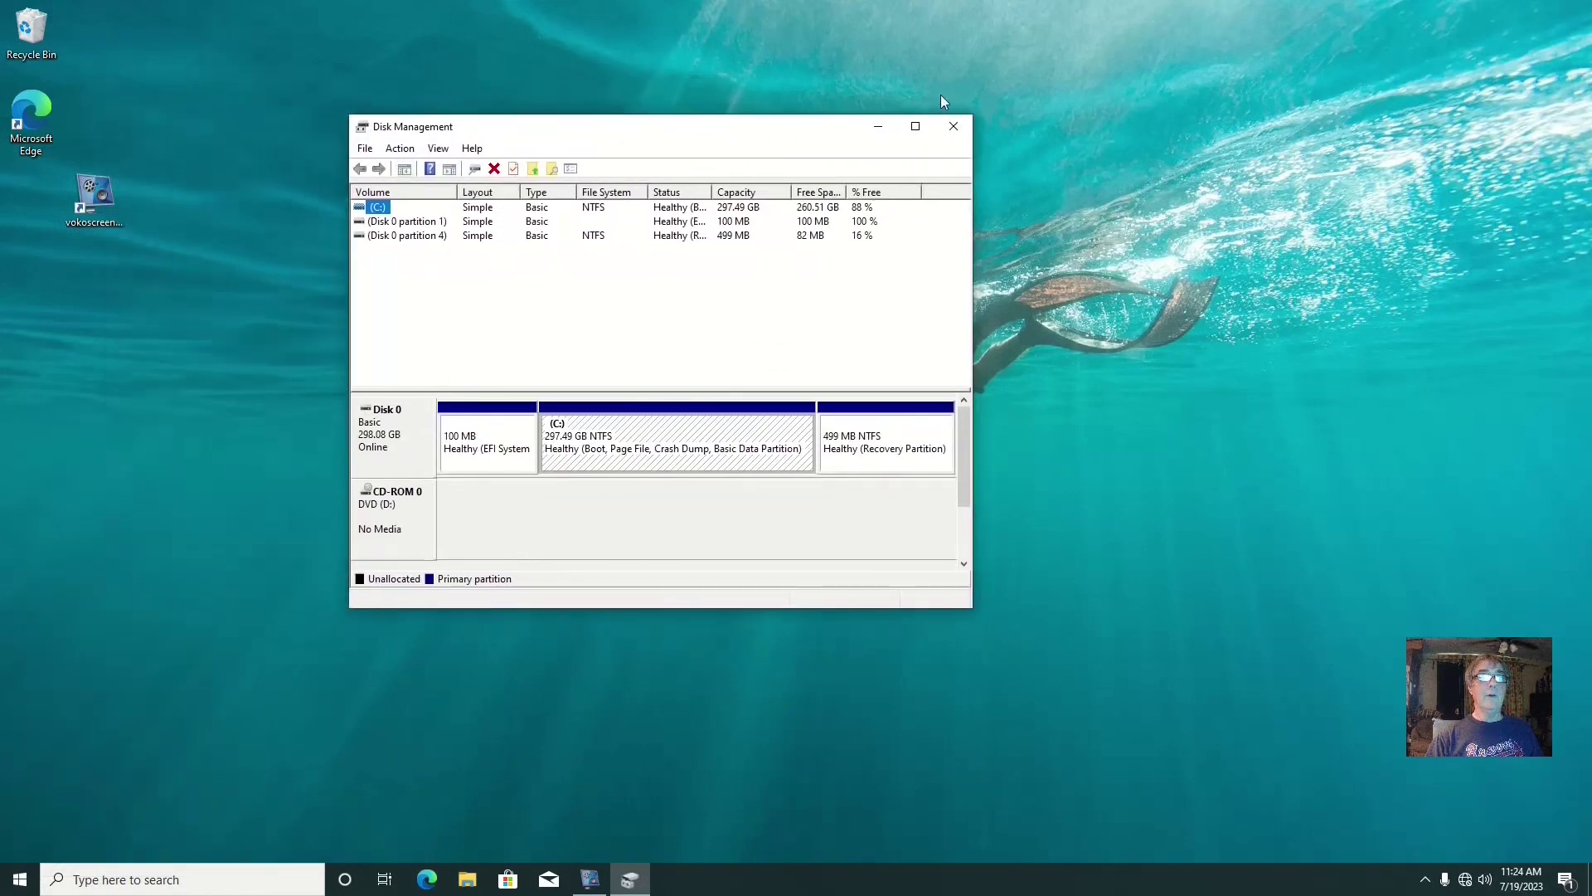
pyautogui.click(954, 126)
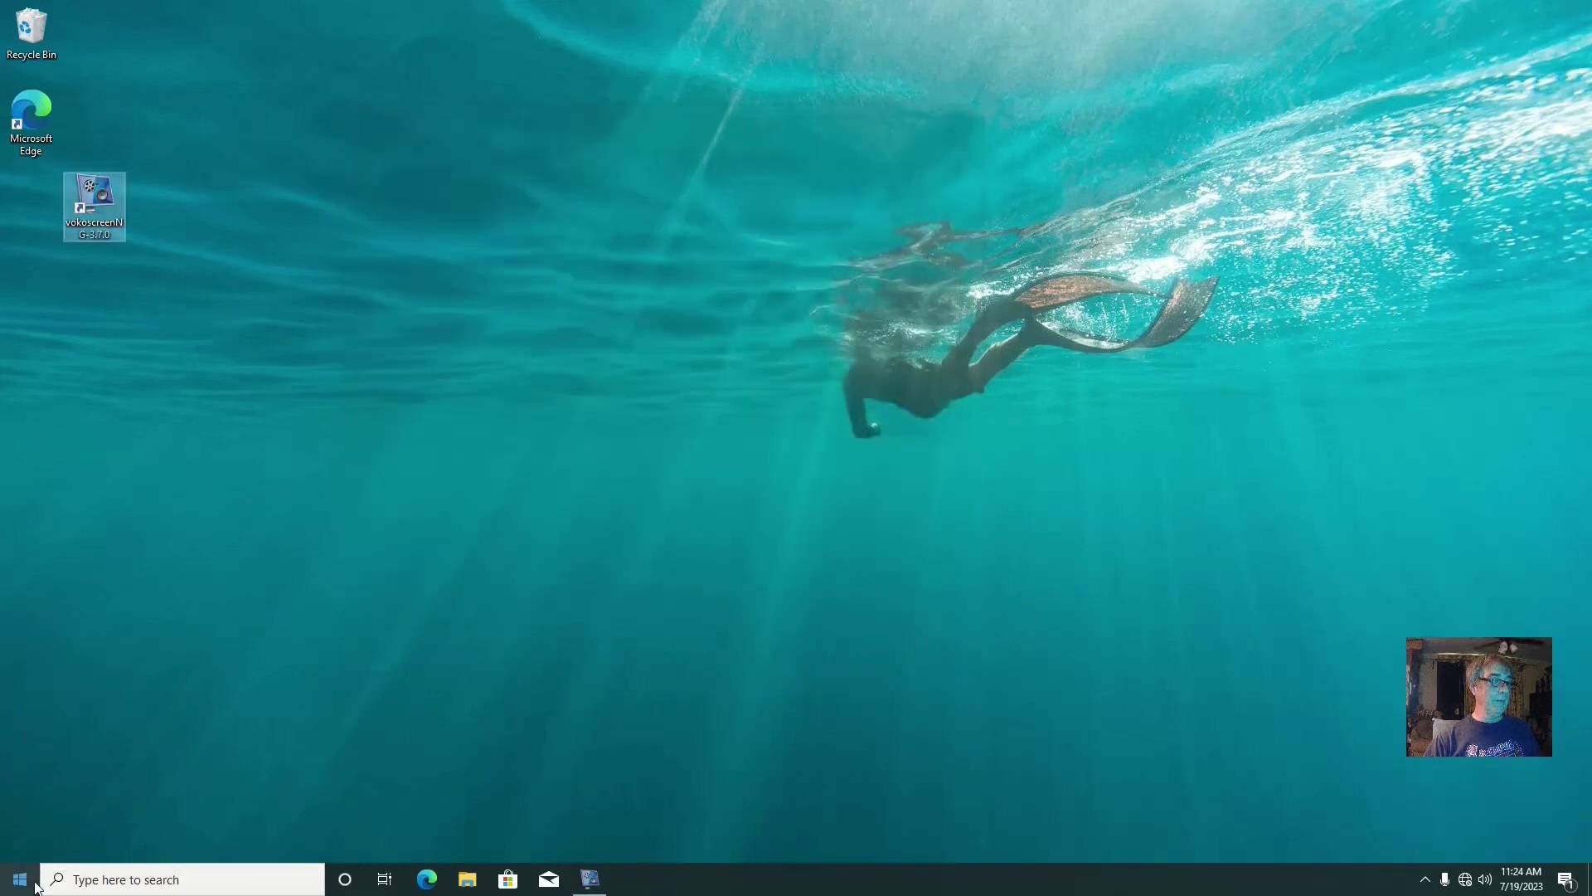